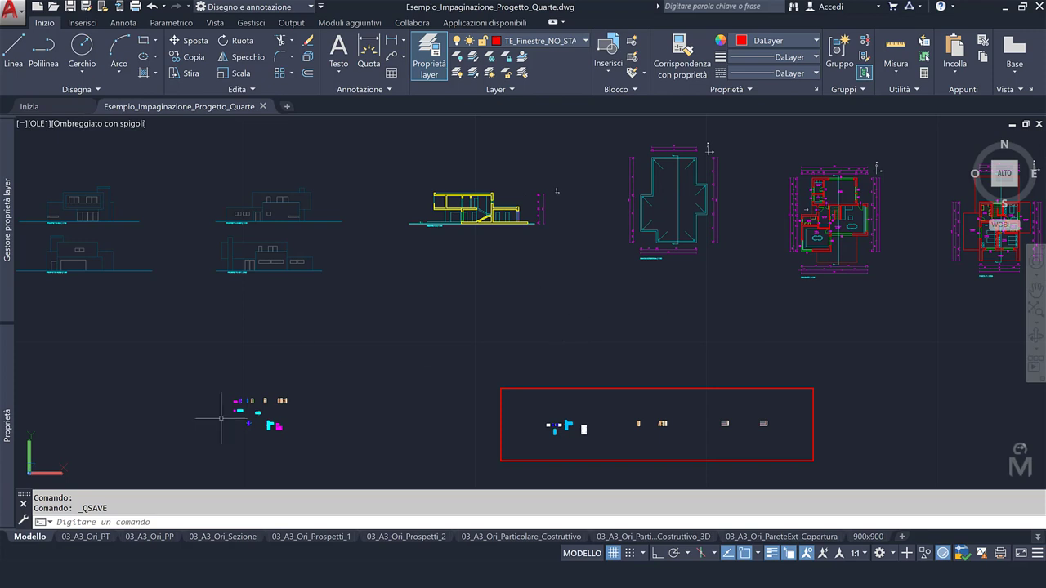
Look through the 03_A3_Ori_PT and PP layouts, ending on the 03_A3_Ori_Sezione sheet.
scroll(217, 425, "up", 2)
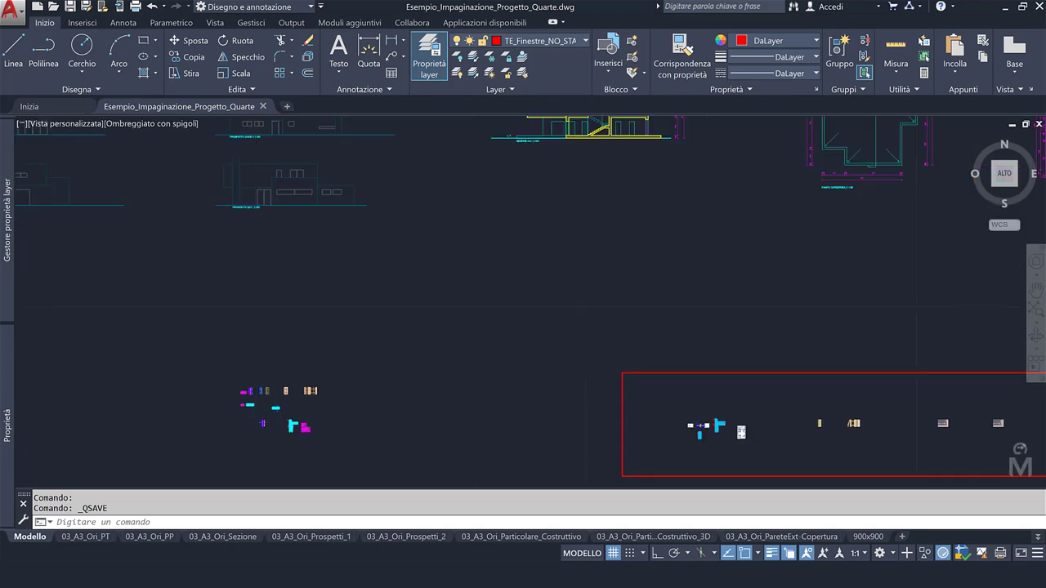
scroll(243, 428, "up", 5)
scroll(412, 391, "down", 5)
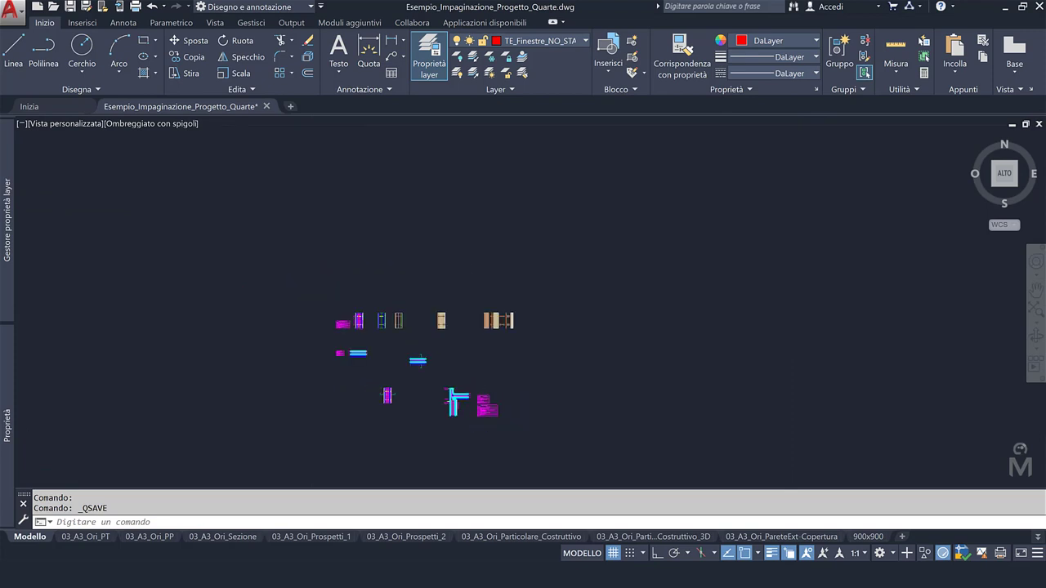
scroll(413, 390, "down", 4)
scroll(413, 391, "down", 3)
scroll(809, 392, "down", 2)
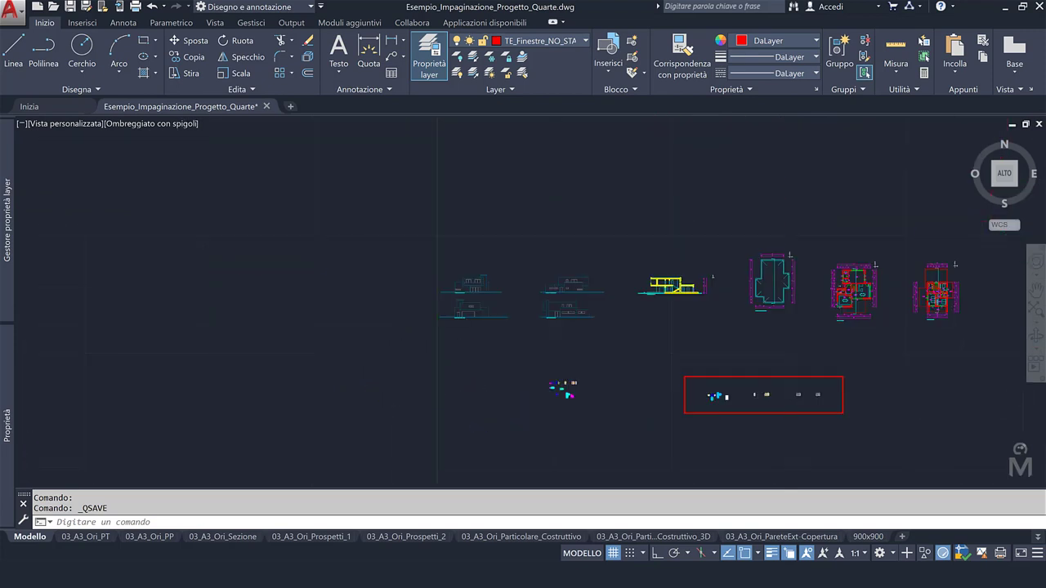
scroll(809, 392, "up", 2)
scroll(809, 392, "up", 2)
scroll(809, 392, "up", 2)
scroll(571, 400, "up", 3)
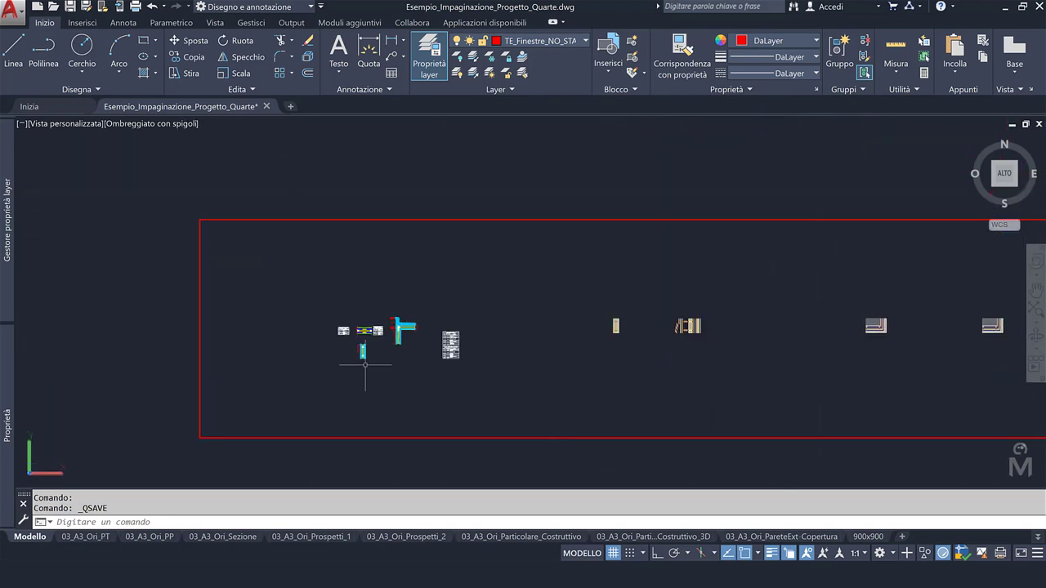
scroll(359, 347, "up", 3)
scroll(360, 348, "up", 2)
scroll(359, 347, "up", 2)
scroll(496, 351, "up", 1)
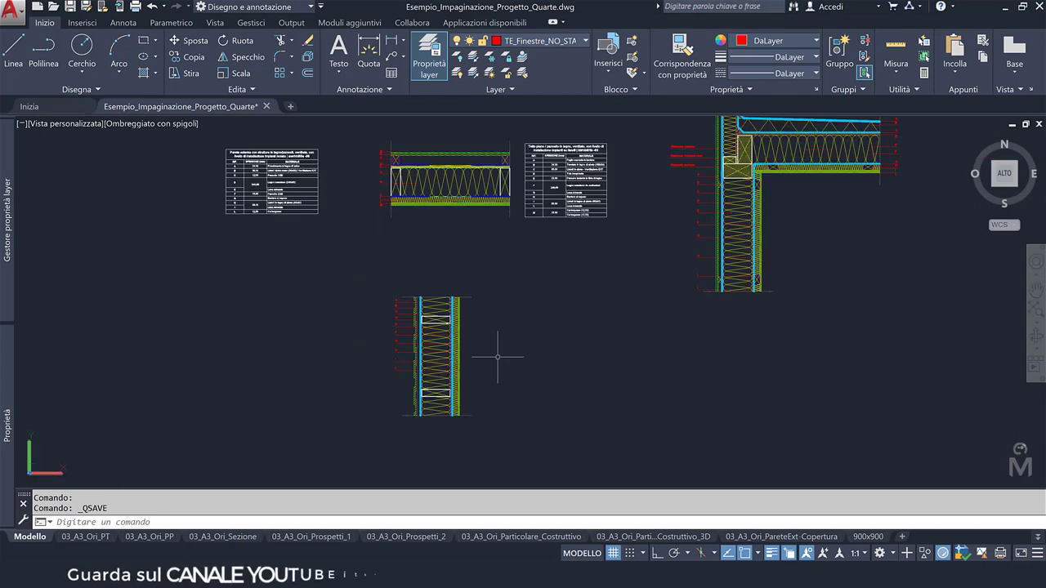
scroll(518, 354, "down", 2)
middle_click_drag(518, 355, 483, 364)
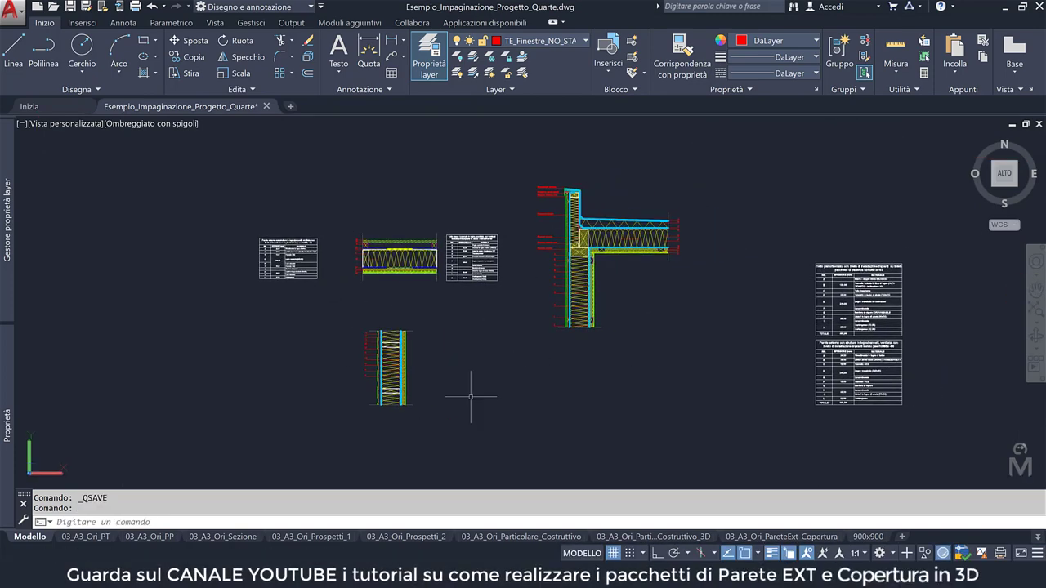
scroll(482, 385, "down", 5)
scroll(568, 435, "down", 2)
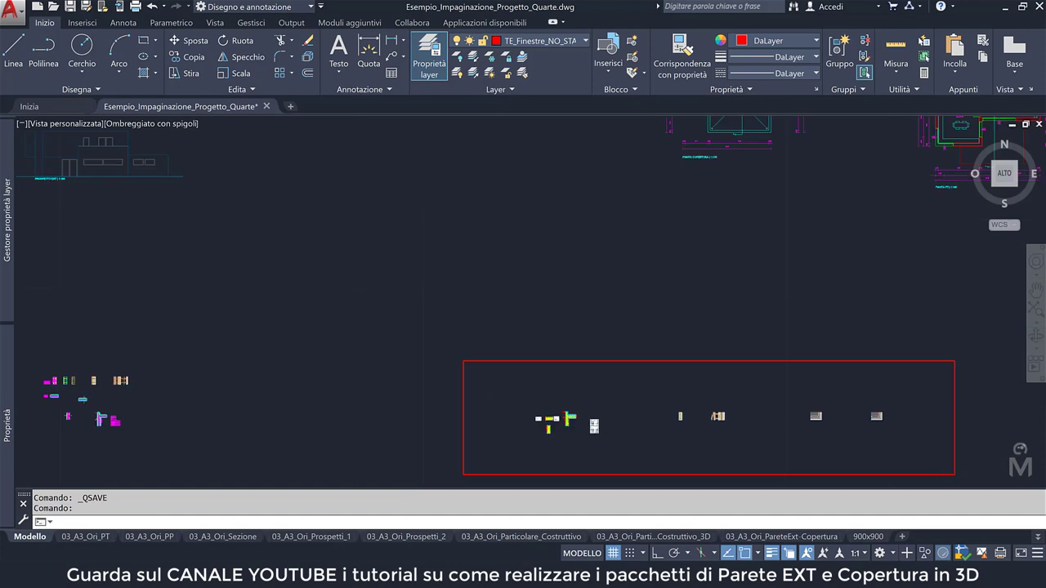
scroll(567, 435, "down", 2)
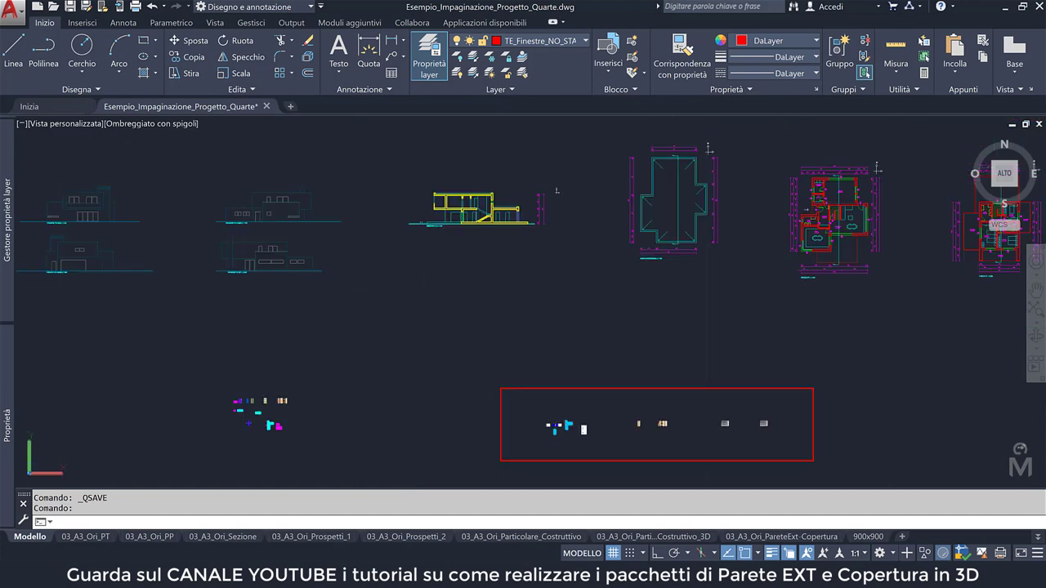
left_click(99, 537)
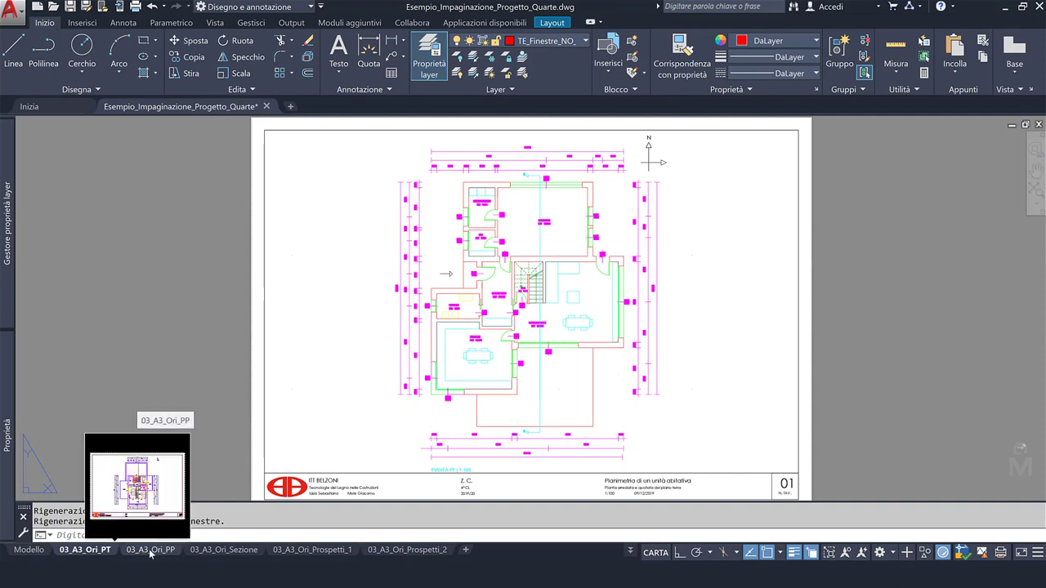
left_click(151, 551)
left_click(207, 552)
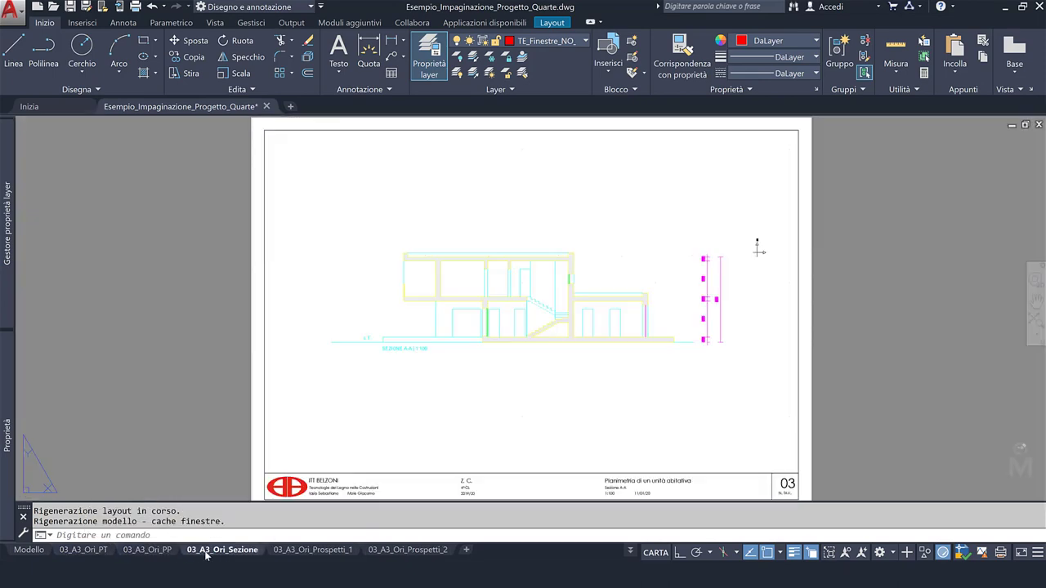
Preview the Sezione sheet's print from the Plot dialog, zooming and panning before closing it.
left_click(136, 5)
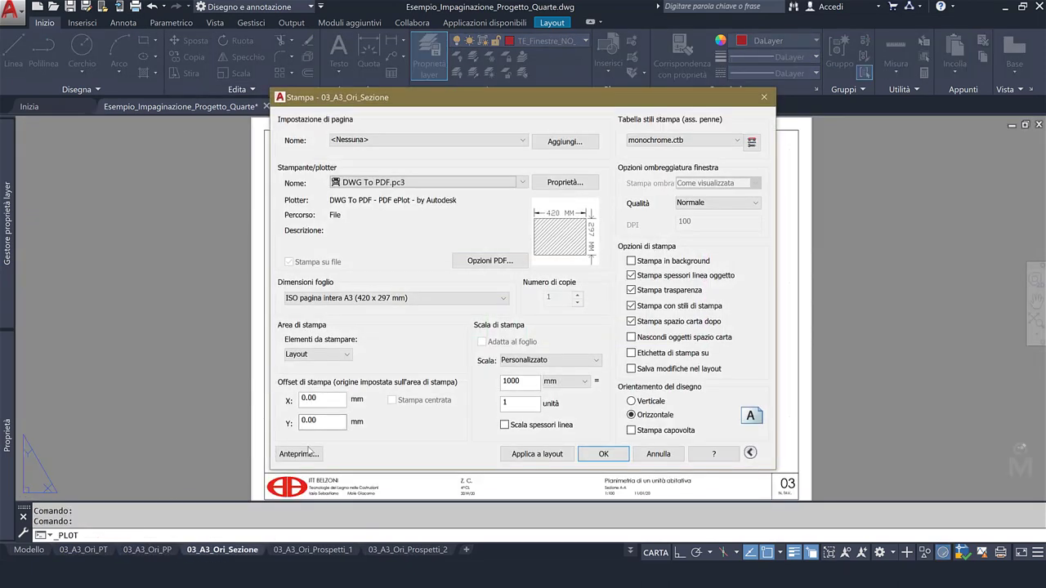
left_click(309, 458)
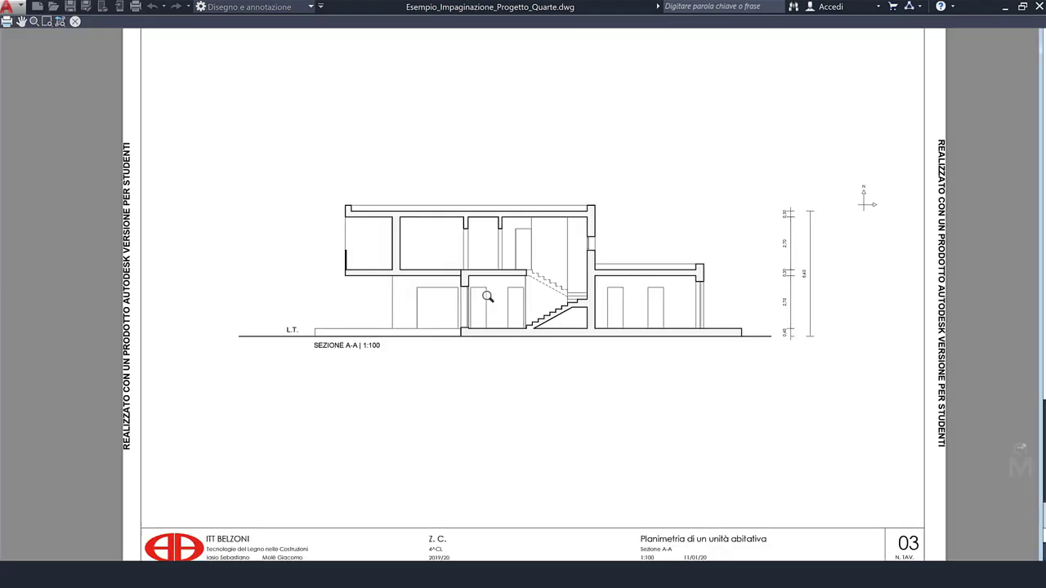
scroll(488, 296, "up", 3)
middle_click_drag(487, 295, 525, 284)
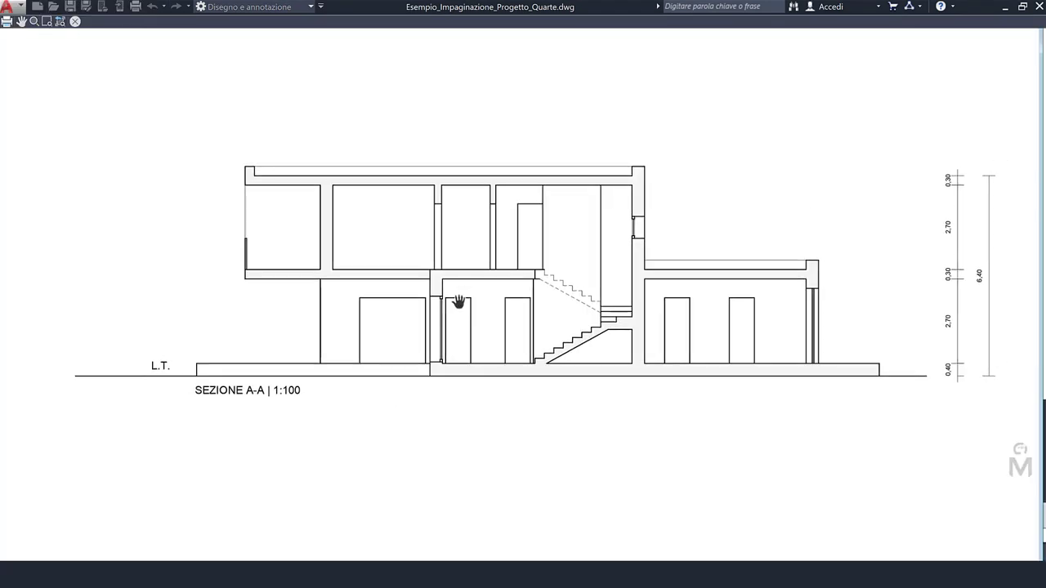
scroll(458, 302, "up", 2)
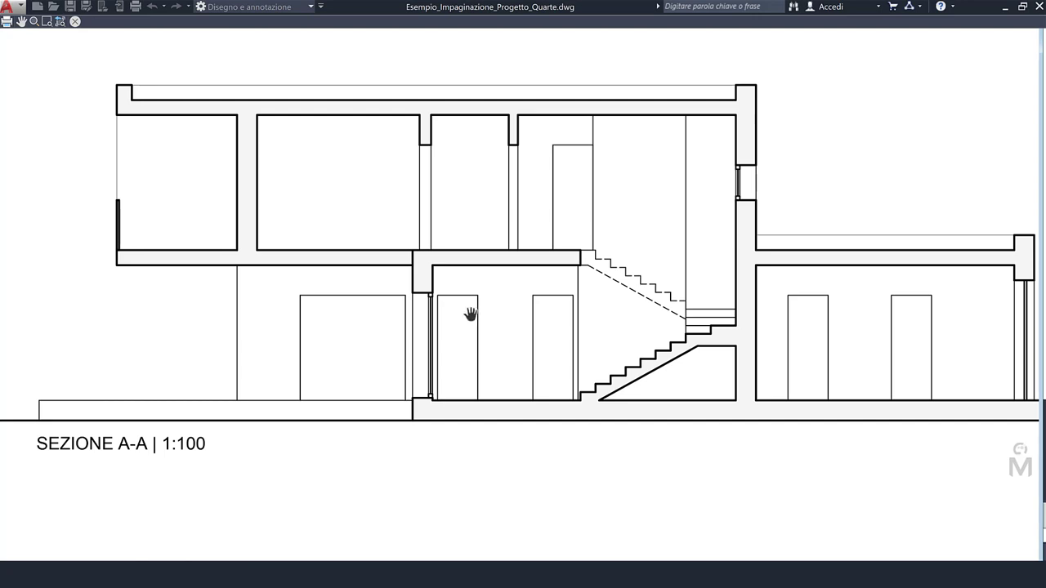
scroll(470, 314, "down", 3)
left_click(75, 21)
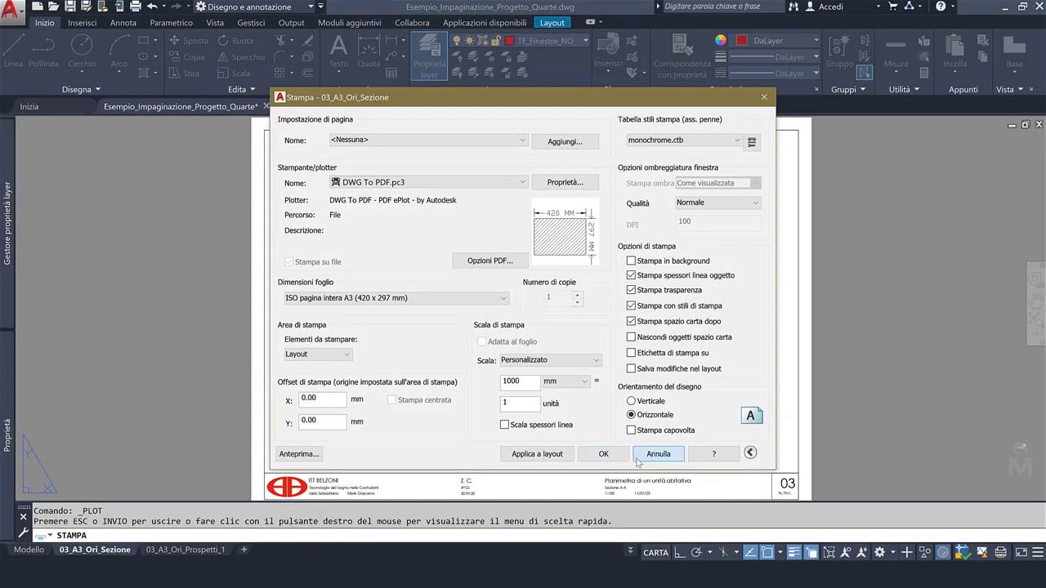
Preview the 03_A3_Ori_PT floor plan print, then close the preview and cancel plotting.
left_click(657, 454)
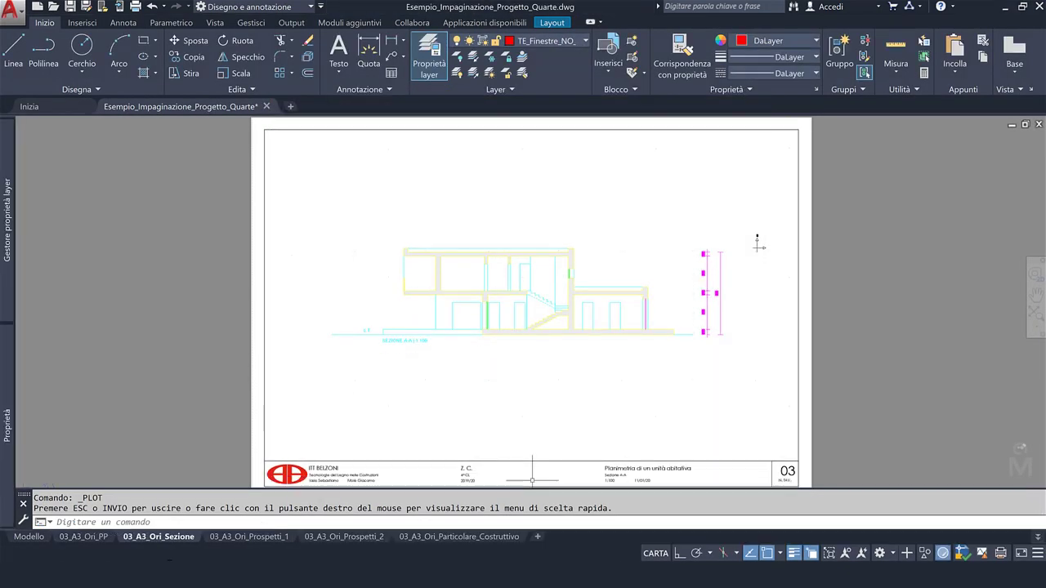
left_click(105, 539)
left_click(136, 6)
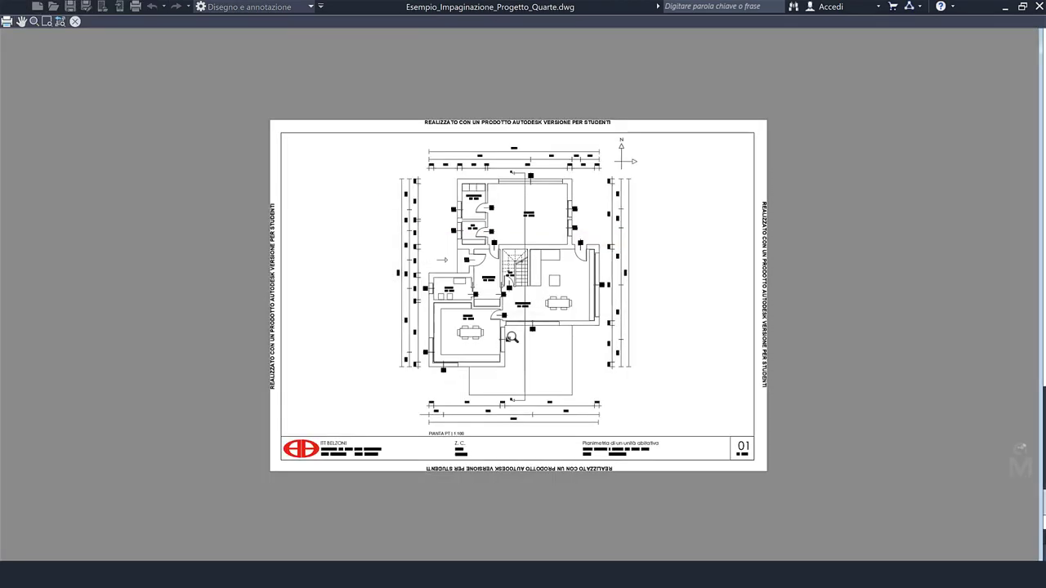
scroll(323, 179, "up", 5)
scroll(532, 431, "down", 2)
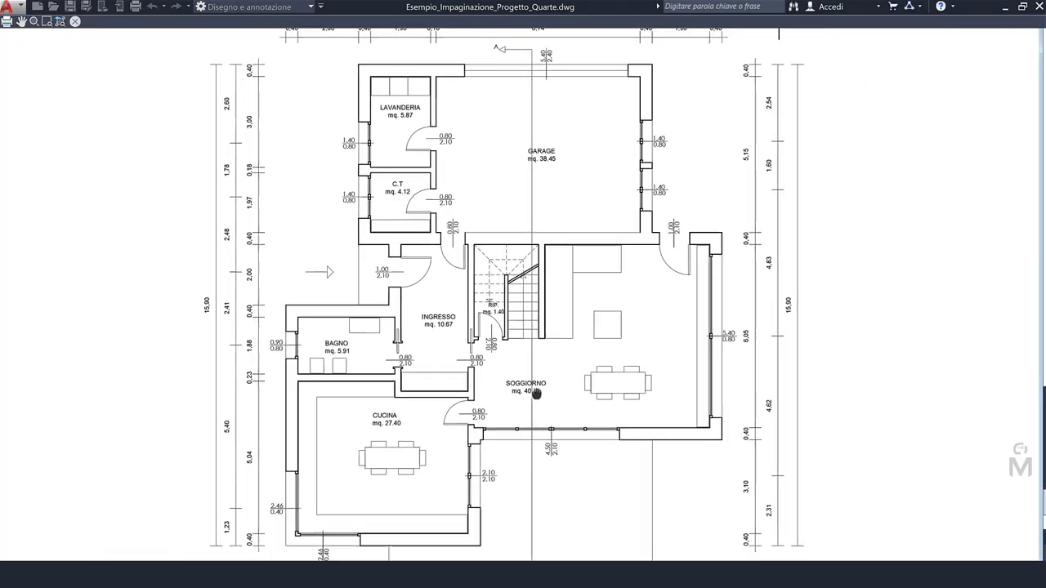
middle_click_drag(531, 431, 560, 319)
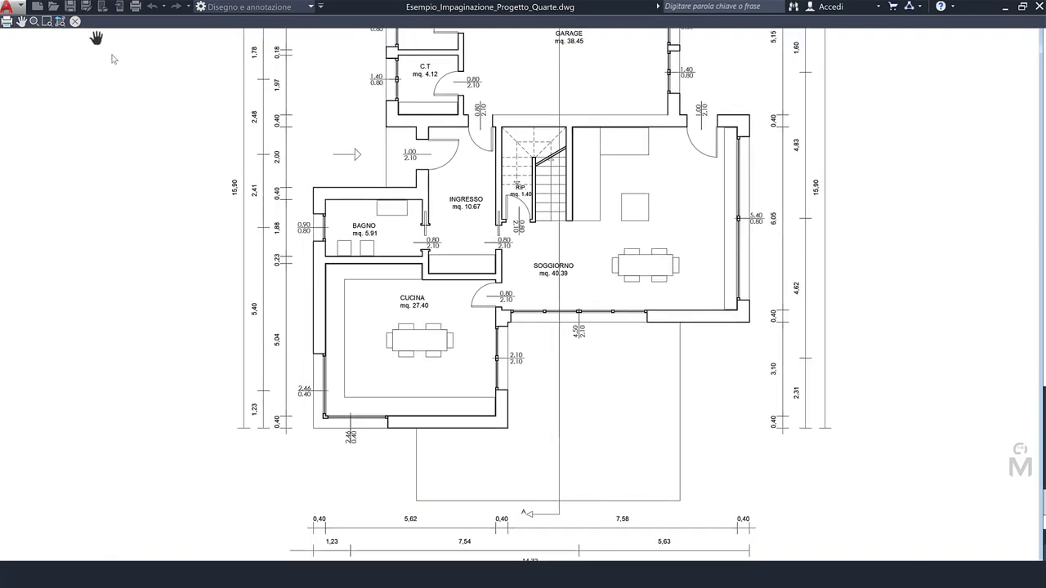
key("Escape")
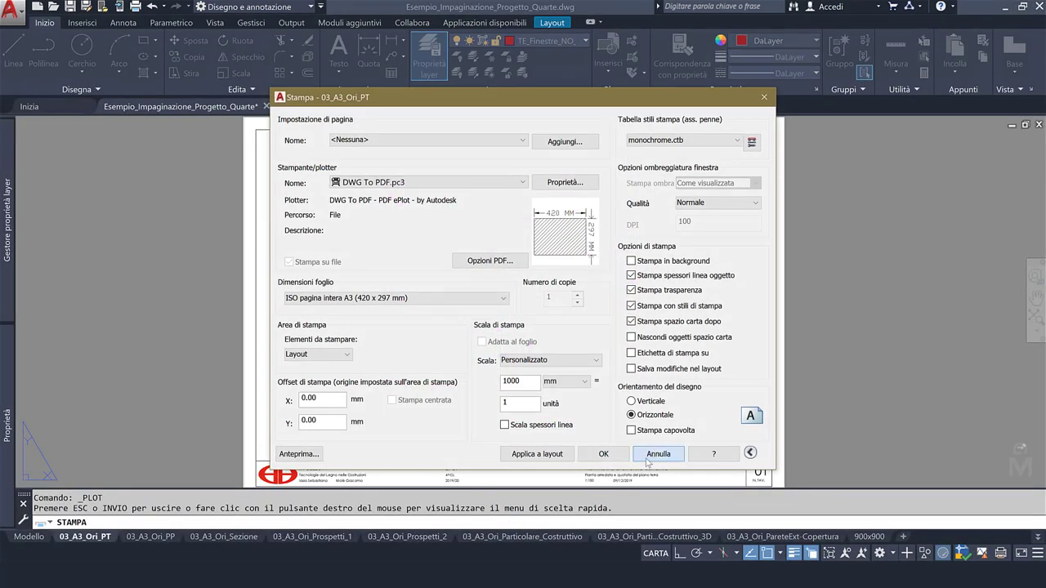
key("Escape")
Preview the 3D construction detail sheet's print, then move to 03_A3_Ori_PareteExt-Copertura.
left_click(546, 536)
left_click(613, 536)
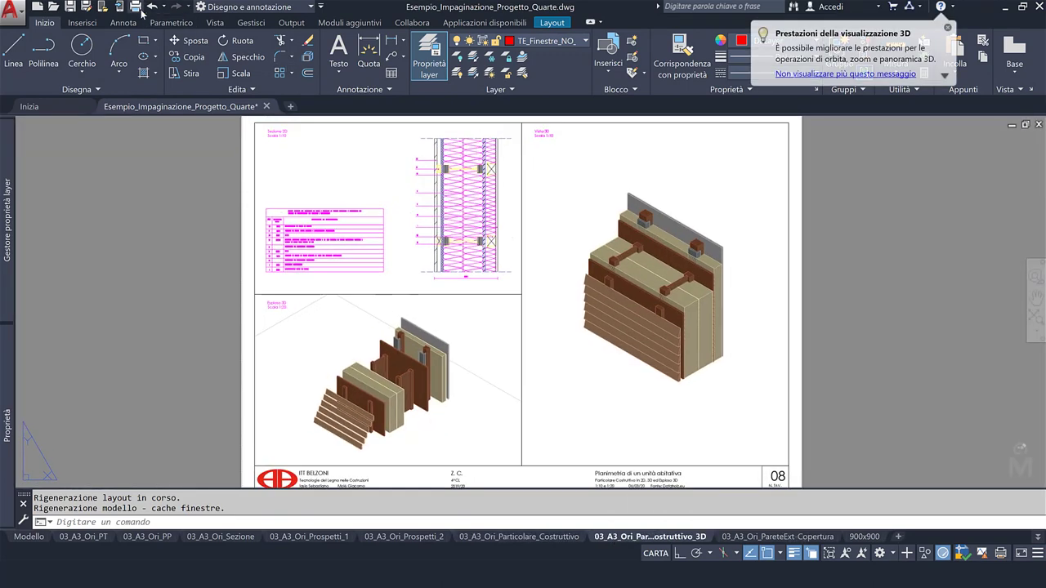
key("ctrl+p")
left_click(309, 451)
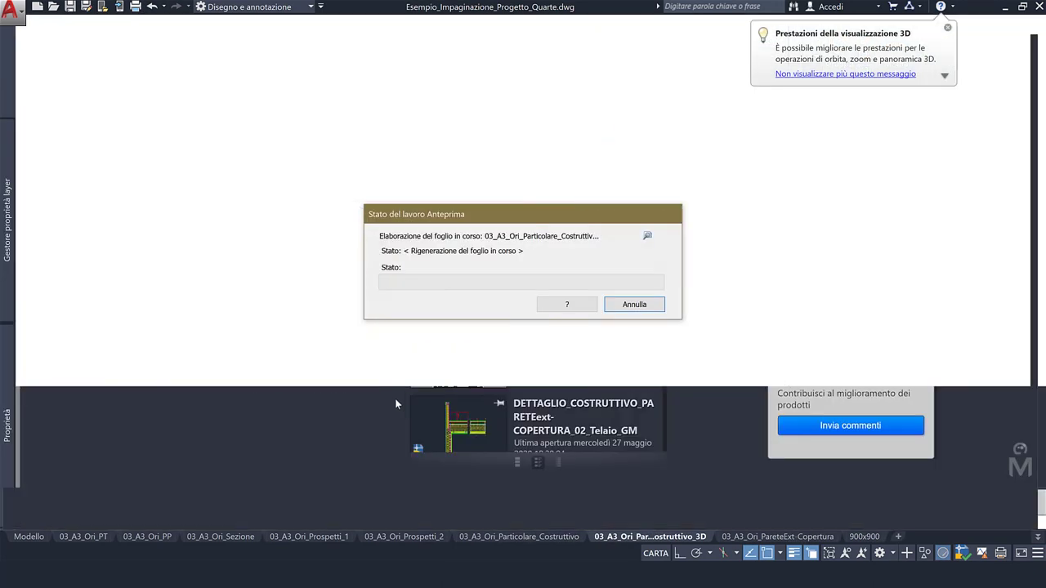
scroll(540, 311, "up", 3)
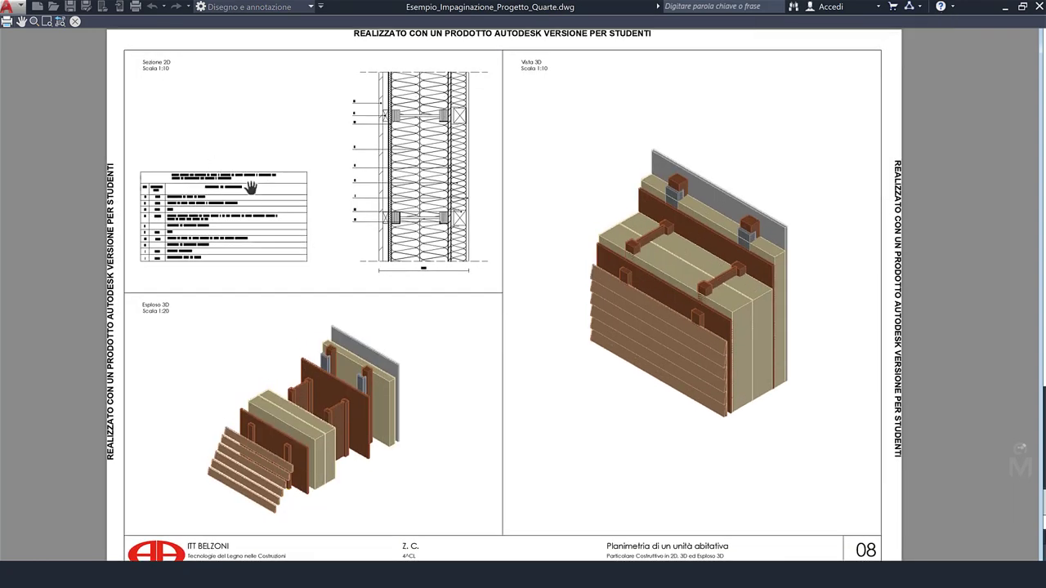
left_click(78, 22)
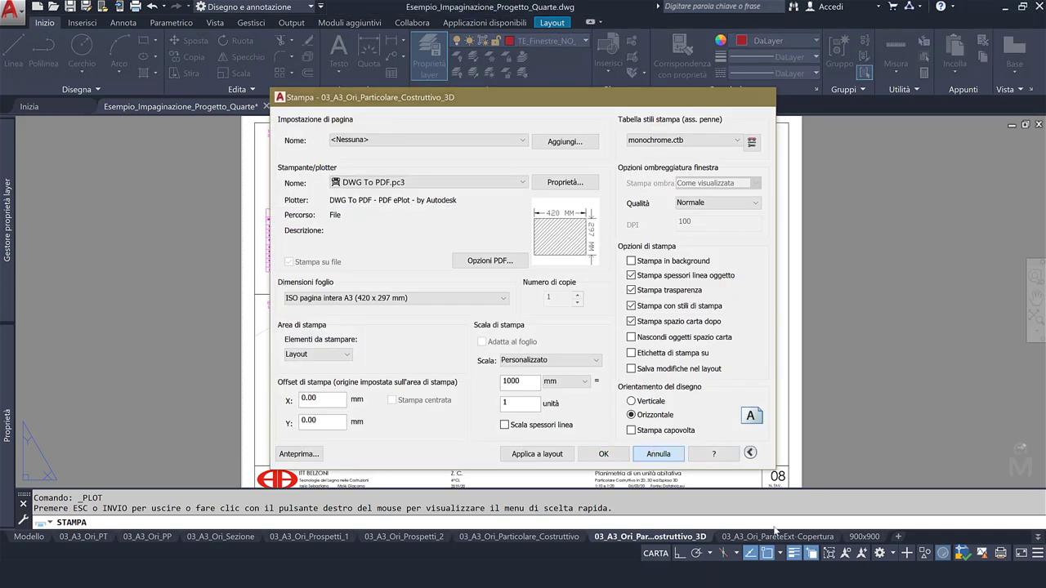
left_click(668, 453)
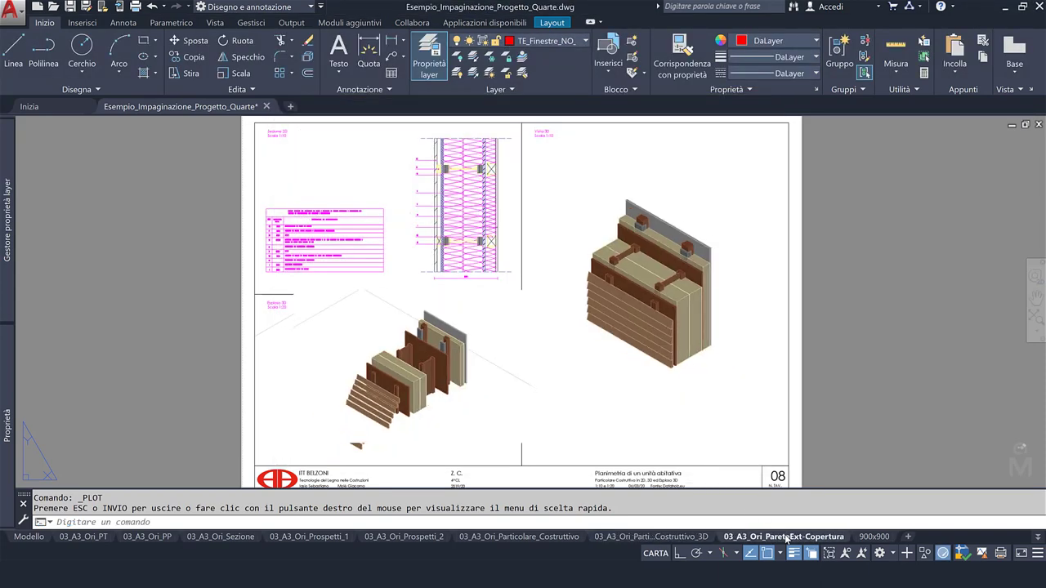
key("ctrl+Page_Down")
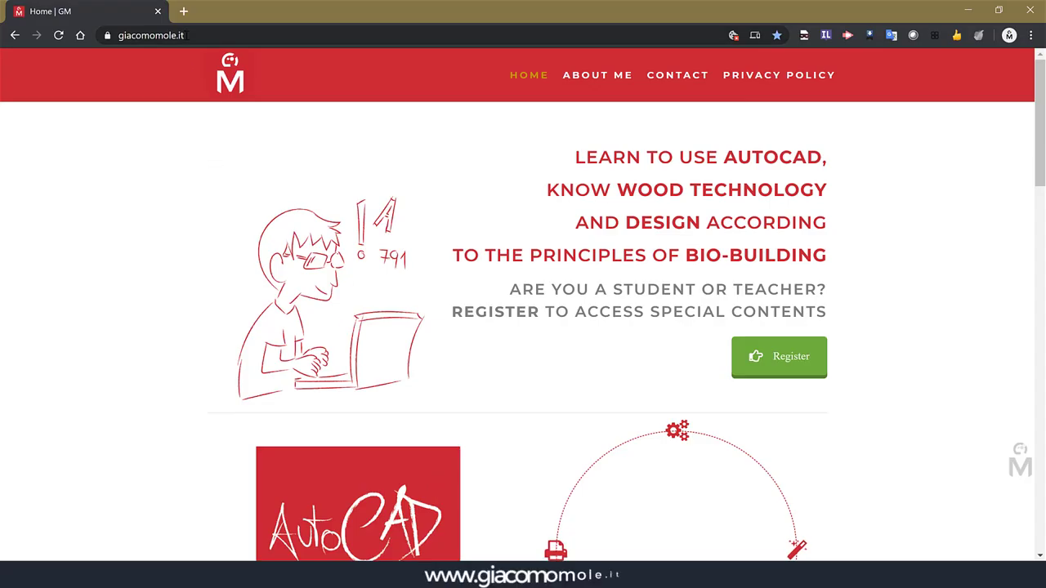
Go to the site's free resources page.
key("ctrl+l")
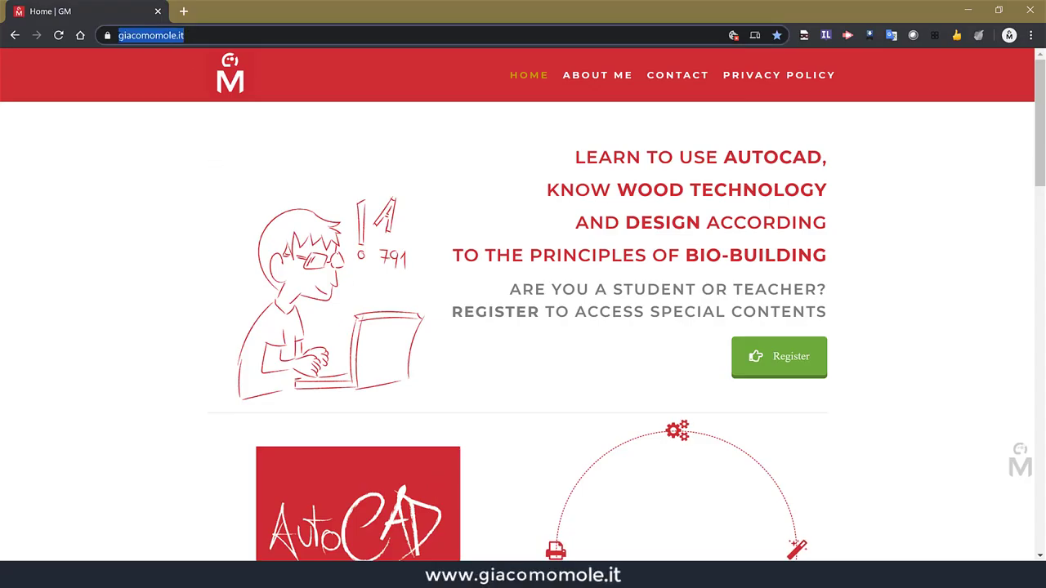
scroll(229, 283, "down", 3)
scroll(229, 283, "down", 2)
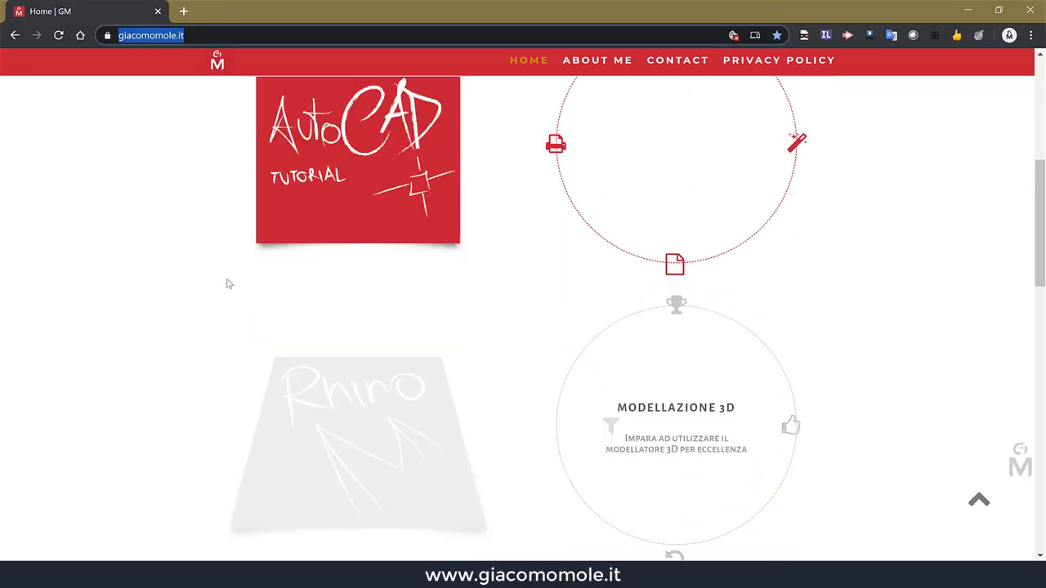
scroll(229, 283, "down", 1)
scroll(229, 284, "down", 2)
scroll(229, 283, "down", 2)
scroll(229, 284, "down", 5)
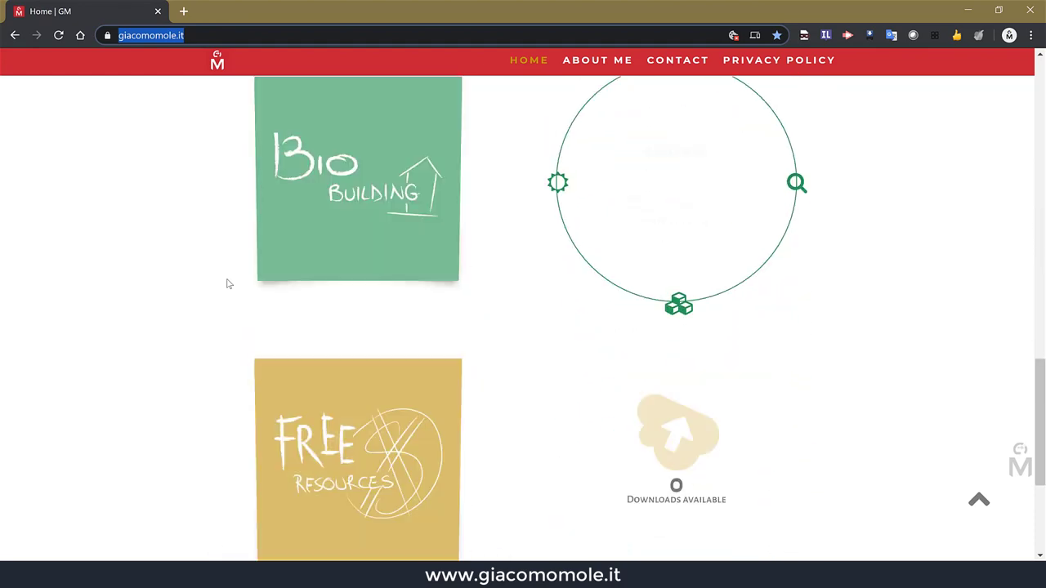
scroll(228, 284, "down", 3)
left_click(352, 210)
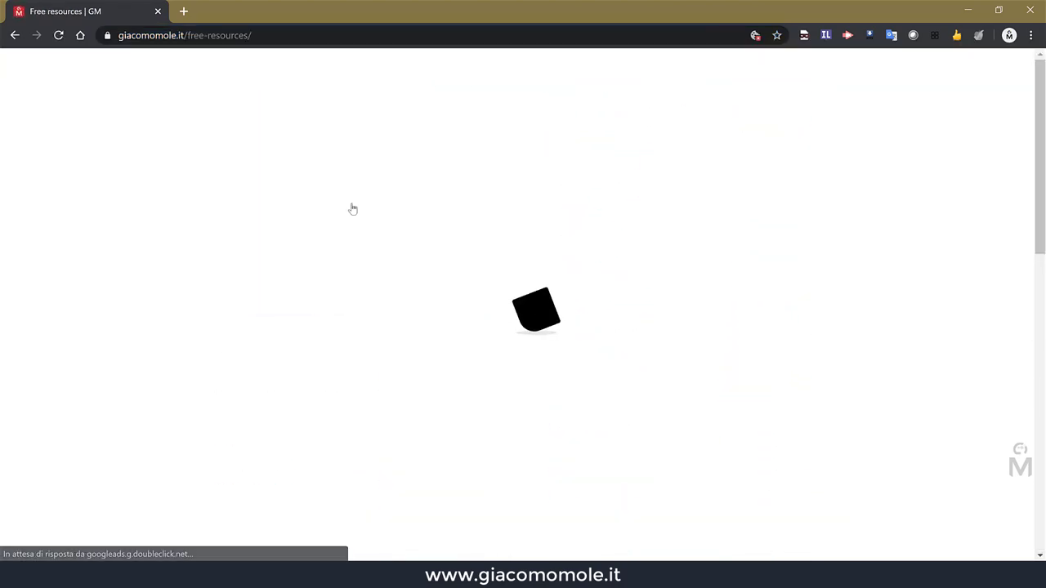
Download the new 2020 template ZIP into the Impaginazione_Definitiva_Progetto_QUARTE folder.
scroll(417, 268, "down", 1)
scroll(417, 268, "down", 2)
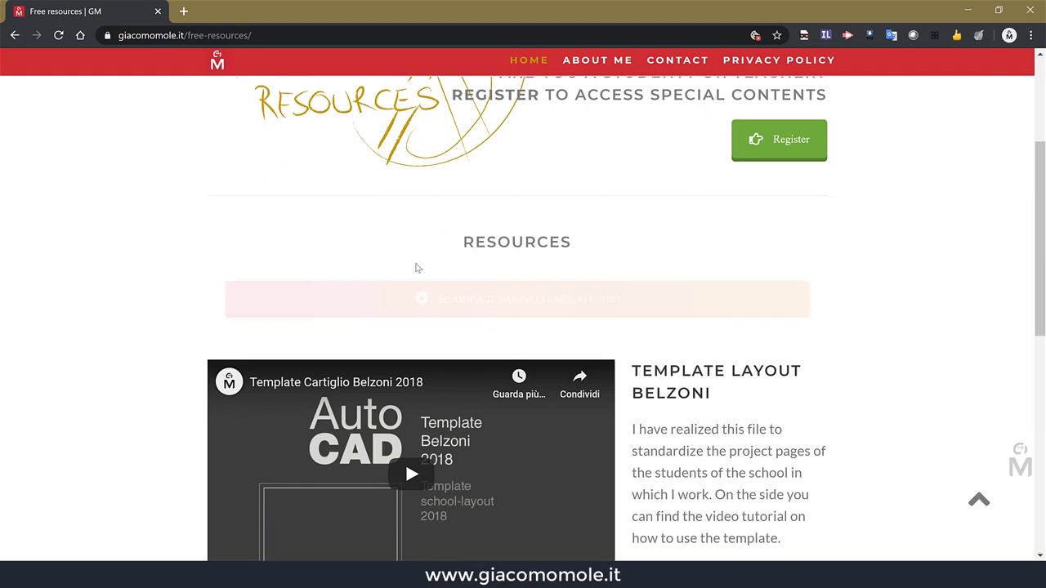
scroll(417, 268, "down", 2)
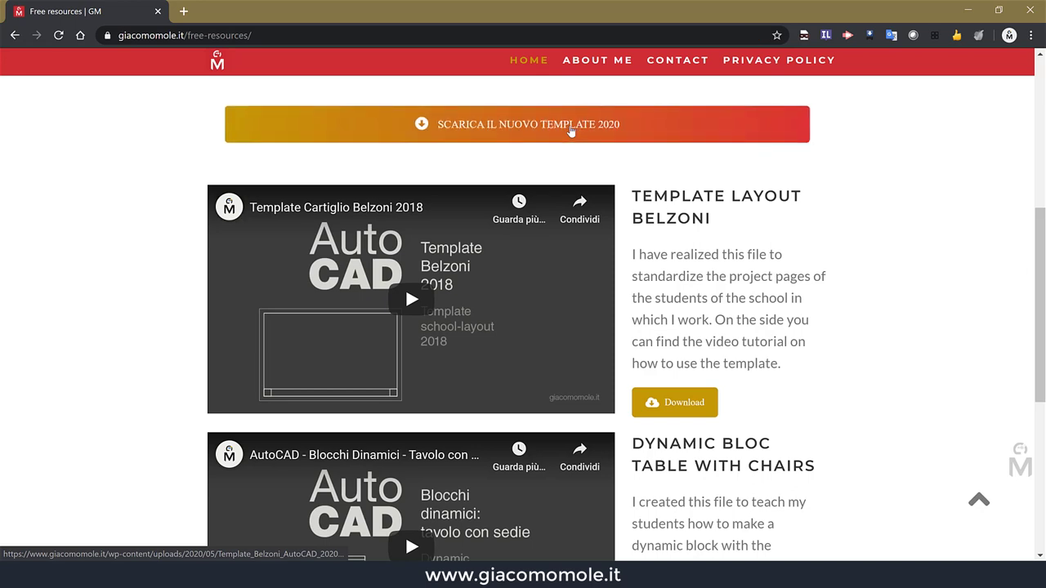
left_click(570, 130)
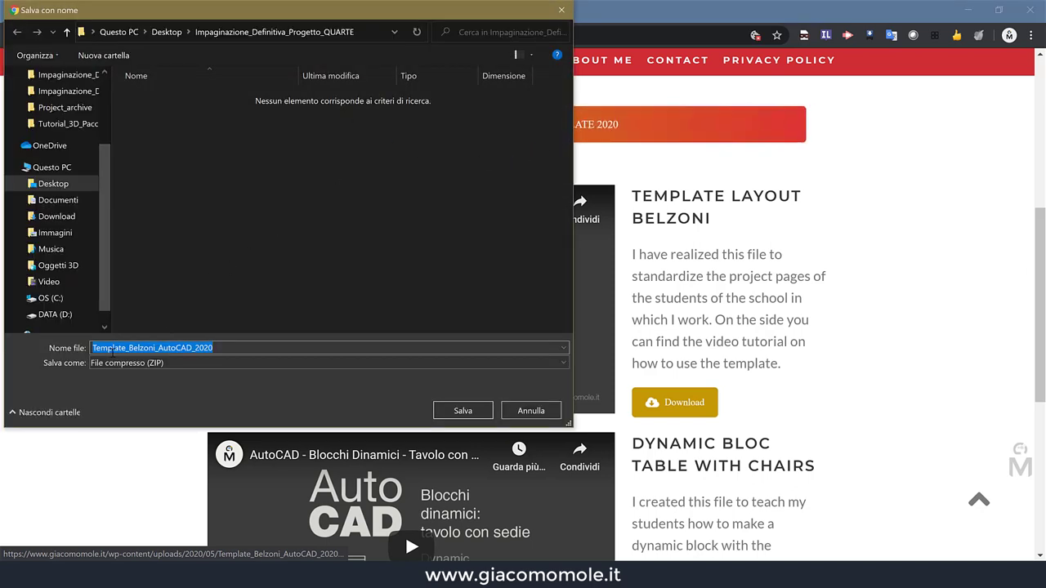
left_click(453, 411)
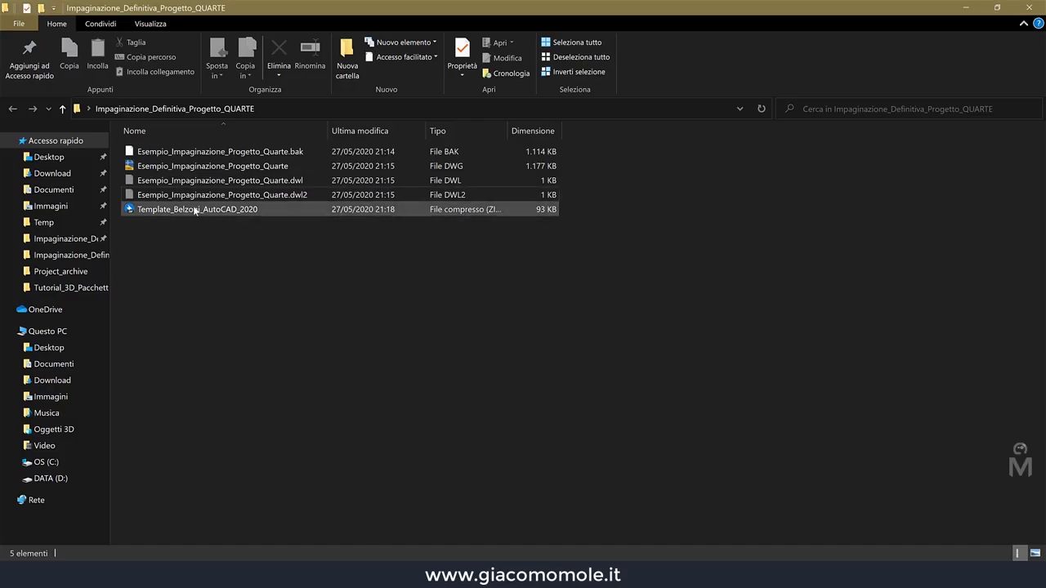
left_click(195, 211)
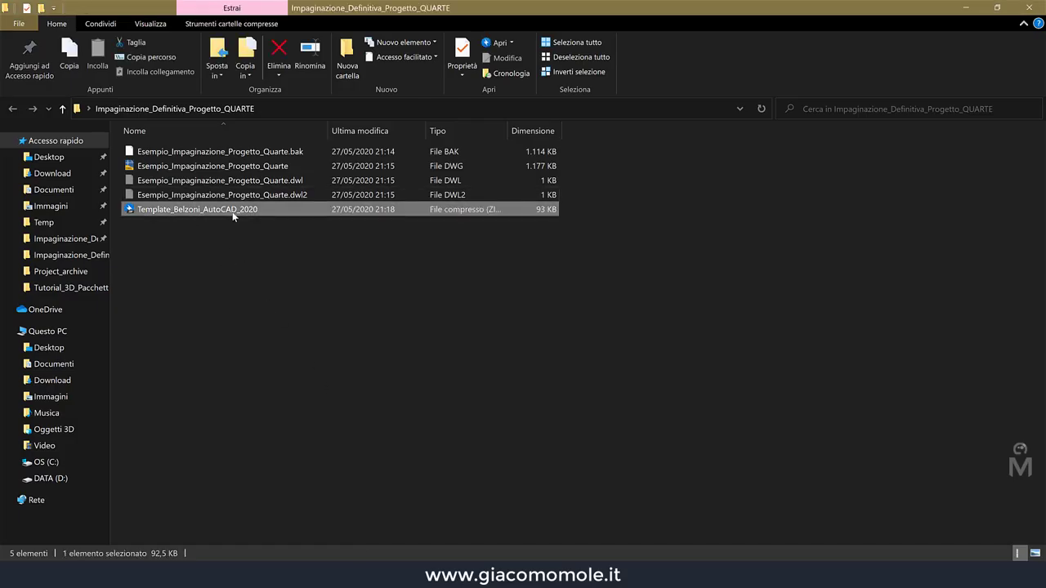
Extract Template_Belzoni_AutoCAD_2020.zip in place with 'Estrai qui' and select the extracted drawing.
right_click(233, 211)
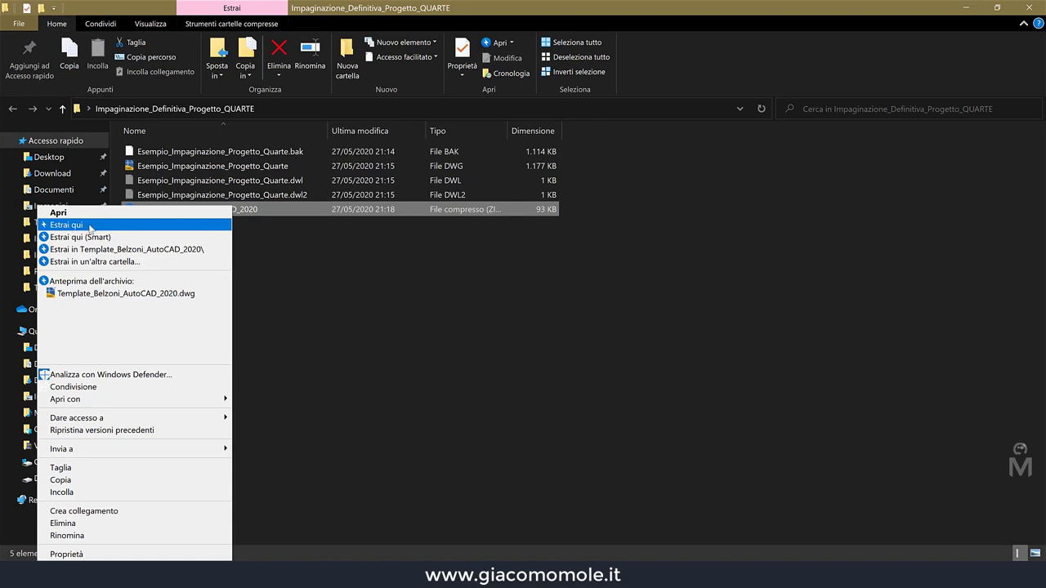
left_click(71, 225)
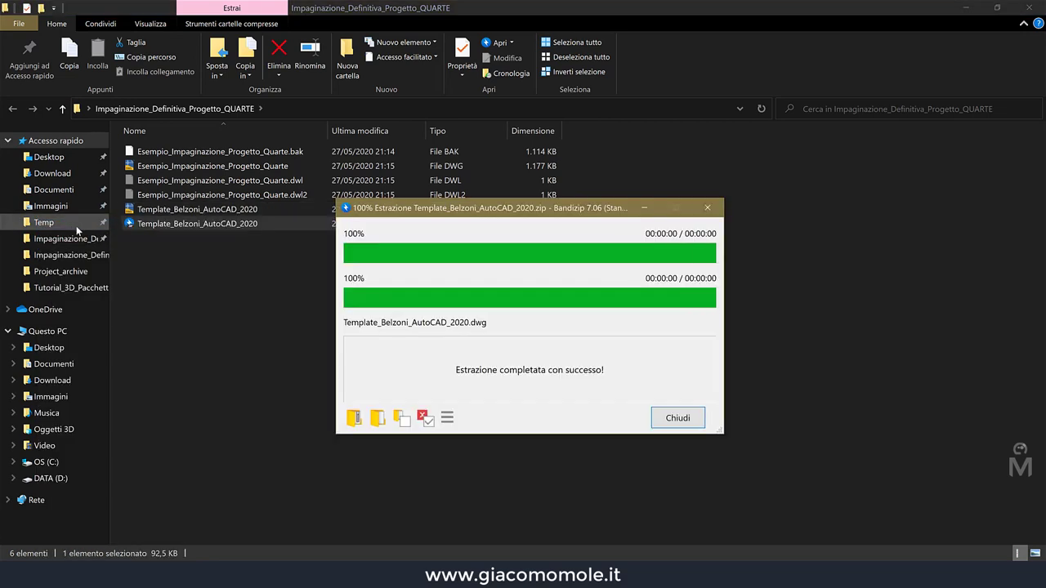
left_click(678, 417)
left_click(262, 211)
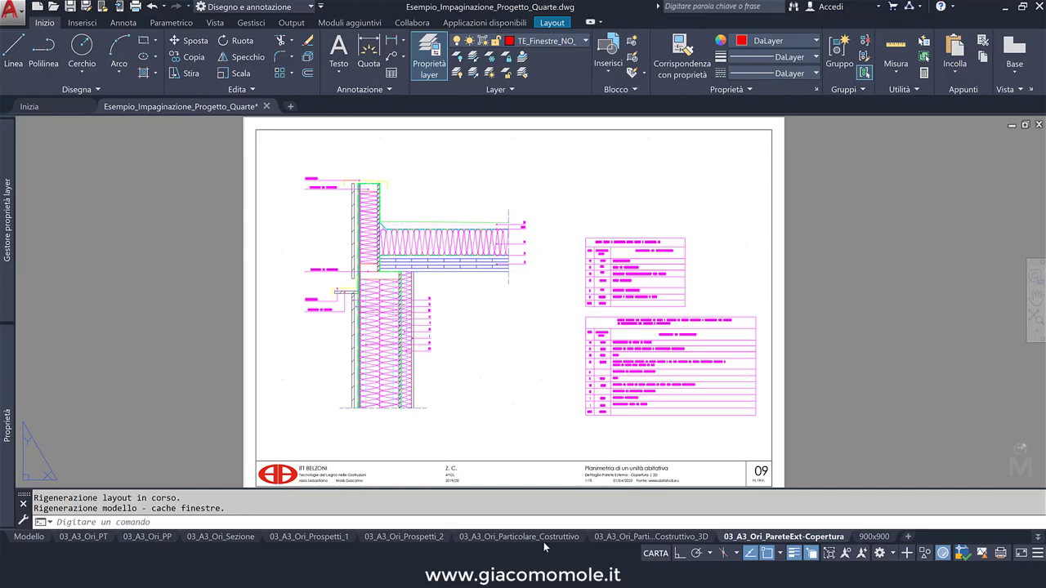
Start a layout 'Da modello' using the Template_Belzoni_AutoCAD_2020 .dwg file.
right_click(832, 543)
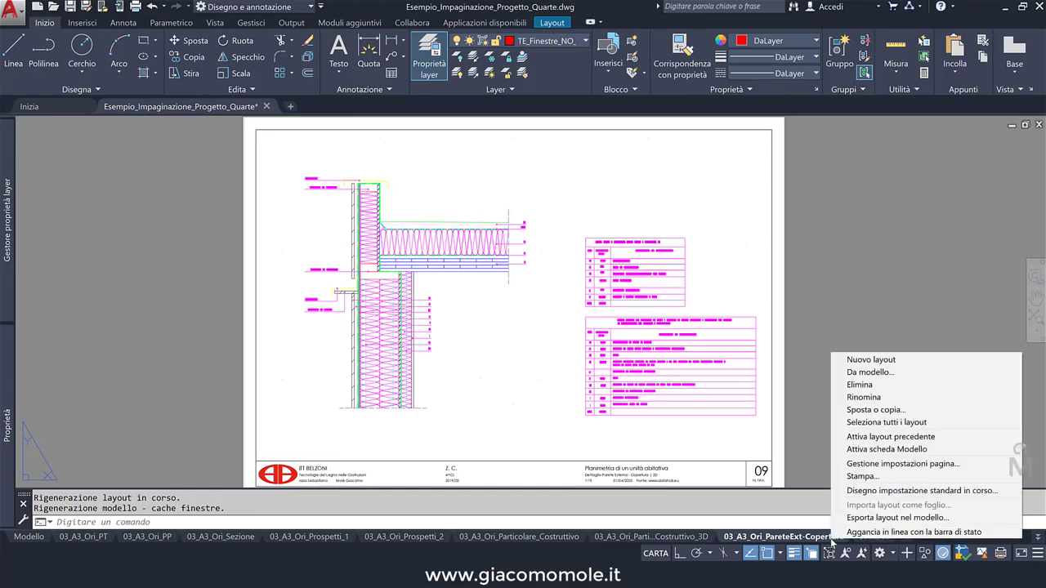
left_click(871, 373)
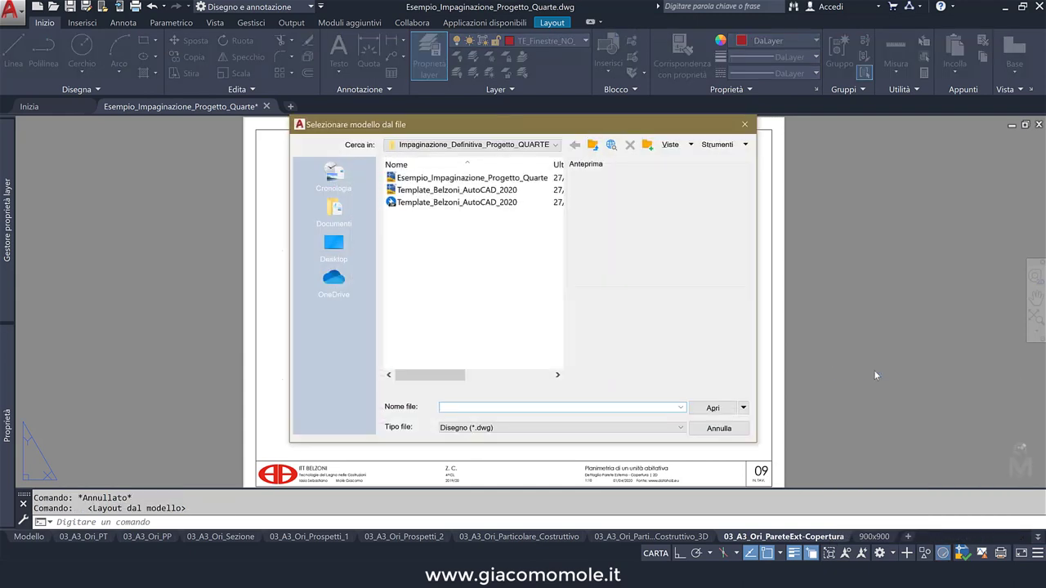
left_click(490, 429)
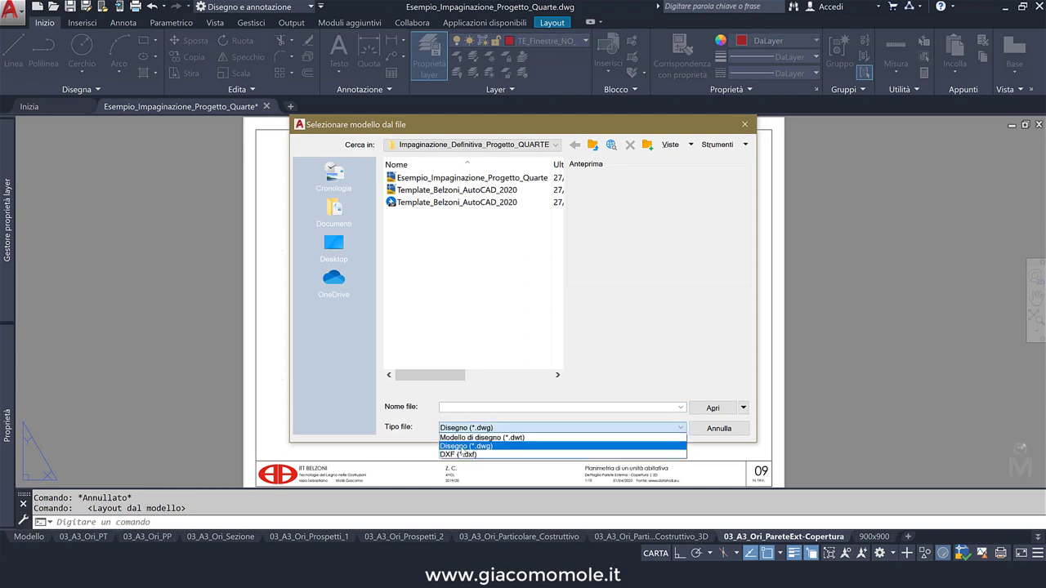
left_click(460, 448)
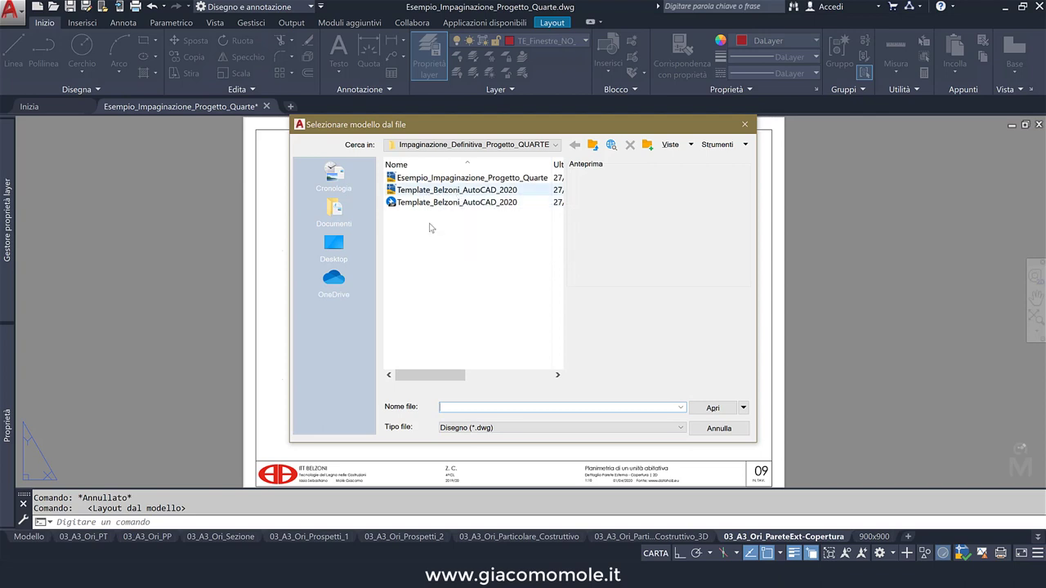
left_click(463, 191)
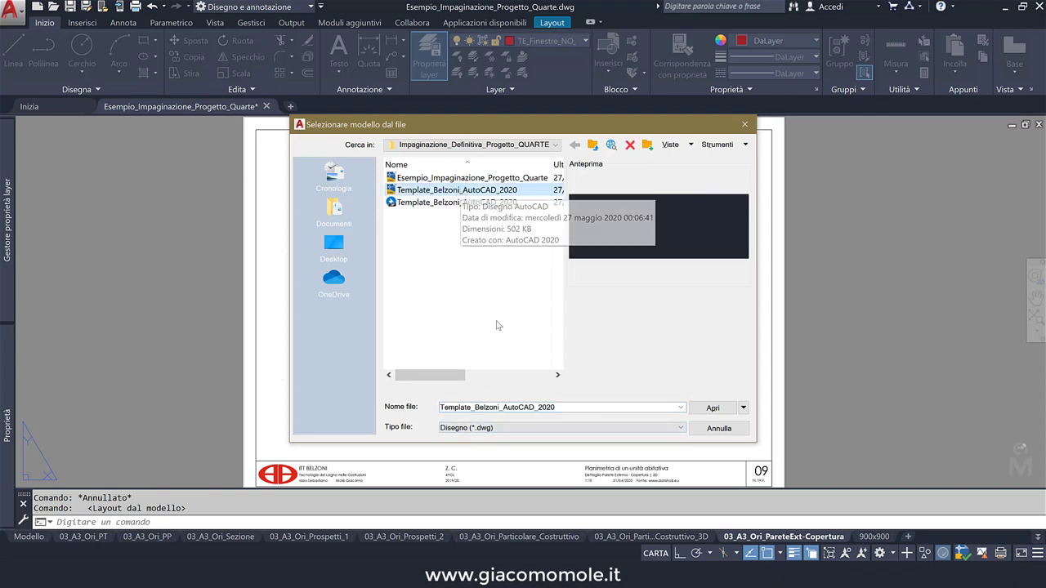
left_click(711, 407)
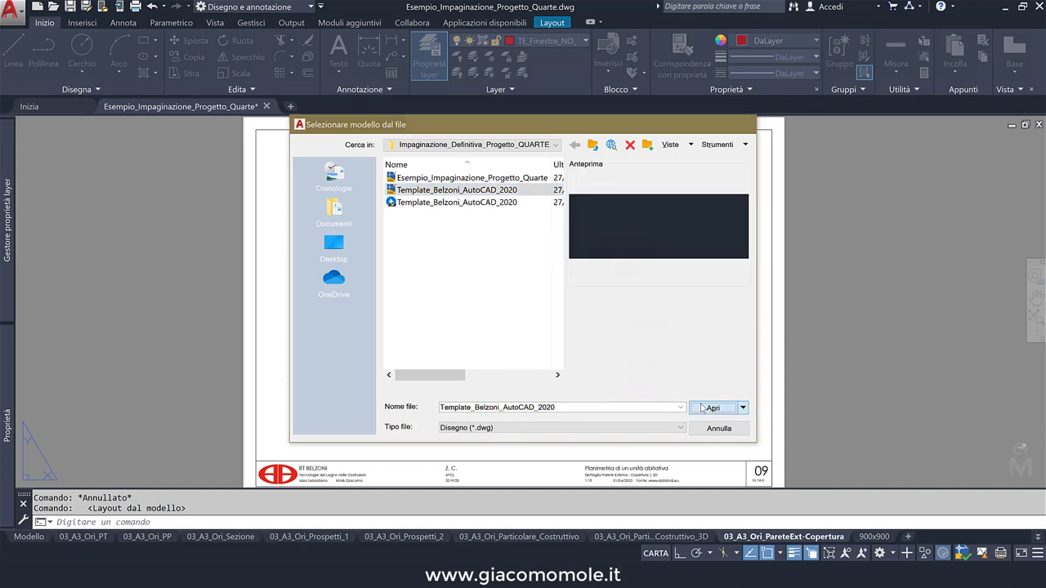
Import the 11_900x900 layout from the template.
left_click_drag(551, 288, 551, 304)
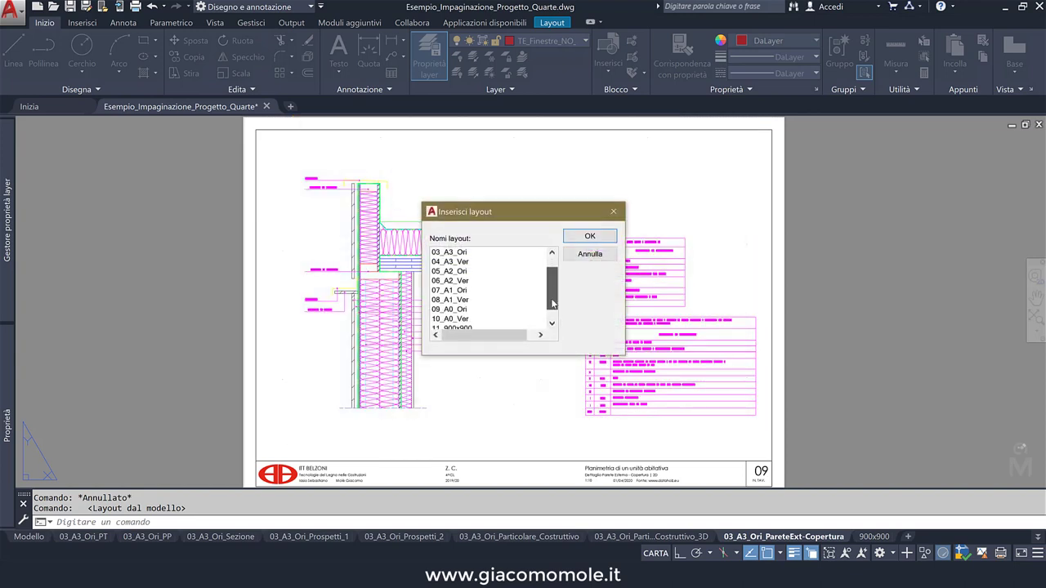
left_click(481, 322)
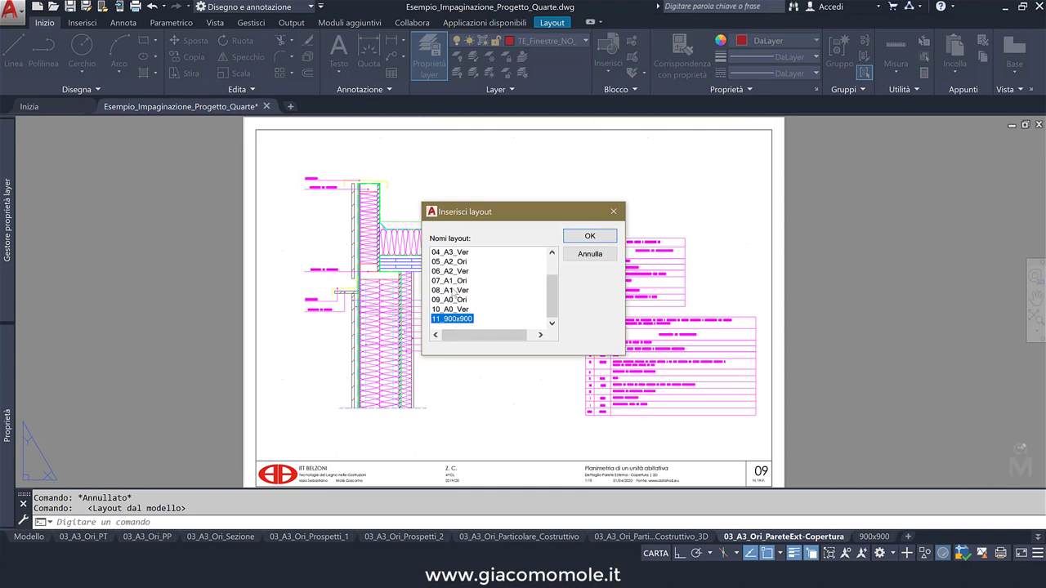
left_click(590, 237)
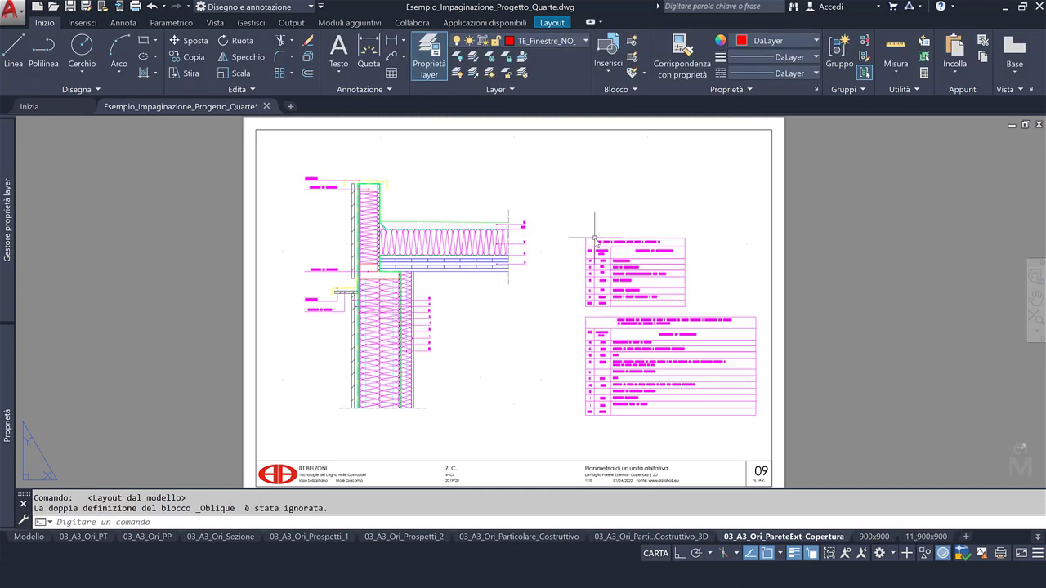
Switch to the new 11_900x900 layout and frame its gridded sheet.
left_click(935, 537)
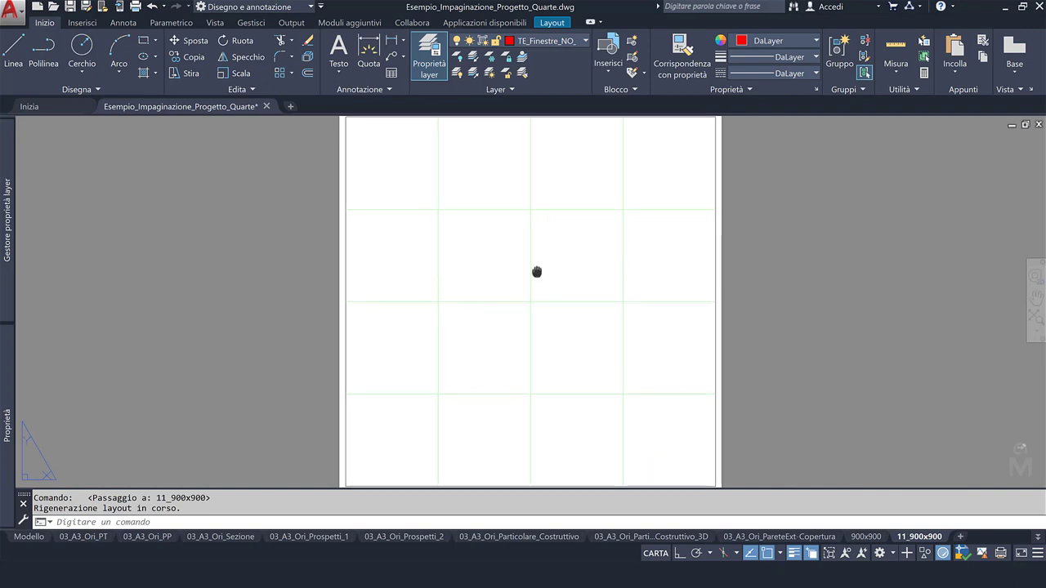
scroll(511, 414, "up", 4)
scroll(554, 354, "down", 2)
middle_click_drag(554, 353, 536, 365)
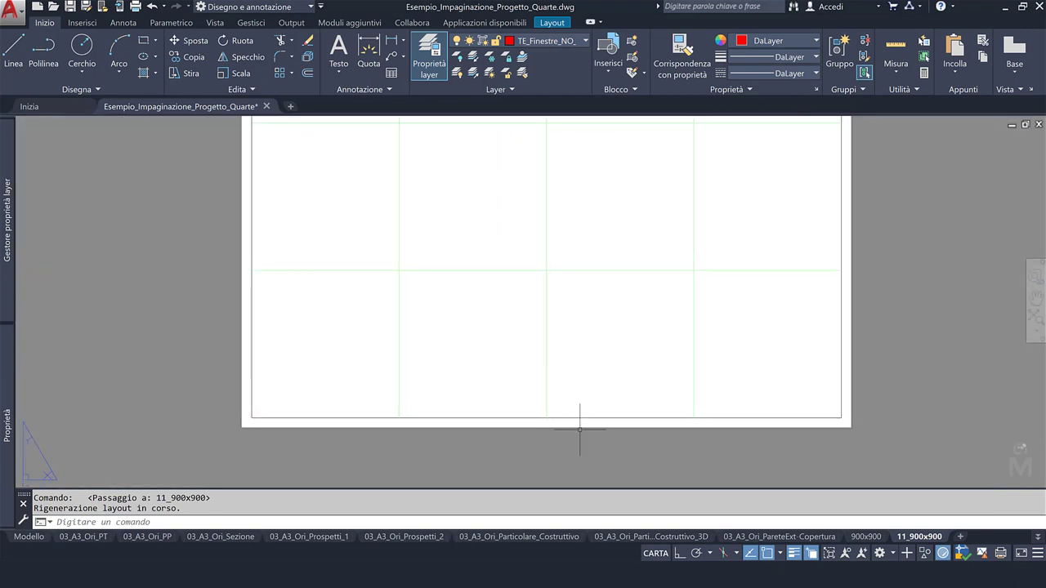
scroll(576, 423, "up", 1)
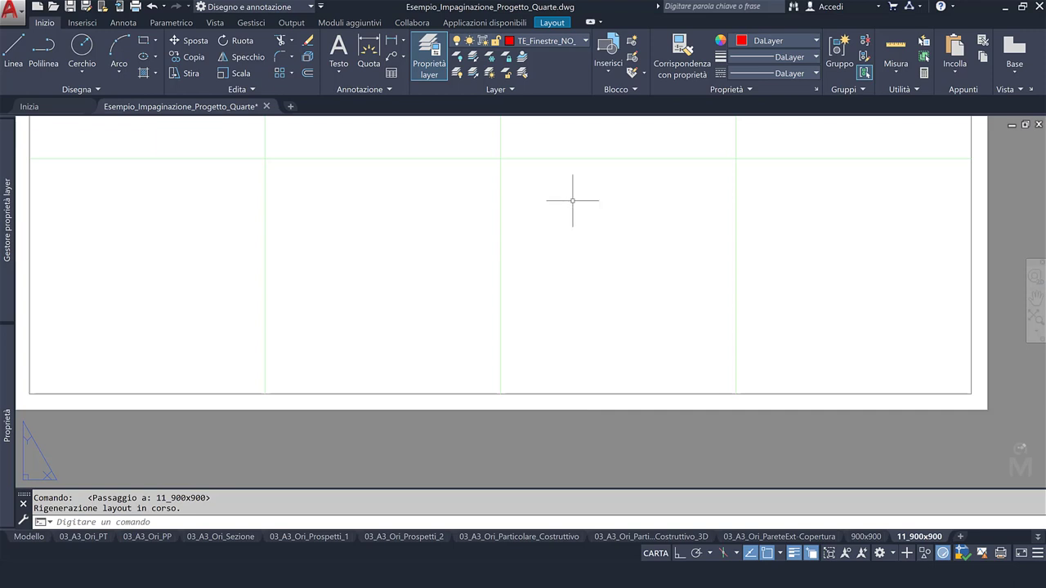
On layer TE_Cartiglio, insert Cartiglio_Belzoni_2018 at the sheet's lower-left corner.
left_click(564, 41)
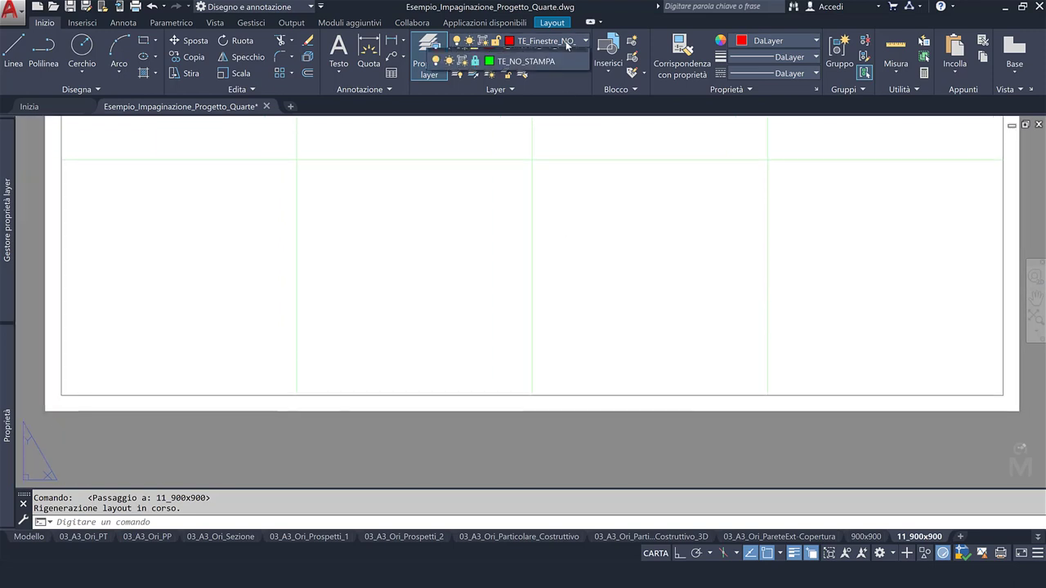
left_click(520, 58)
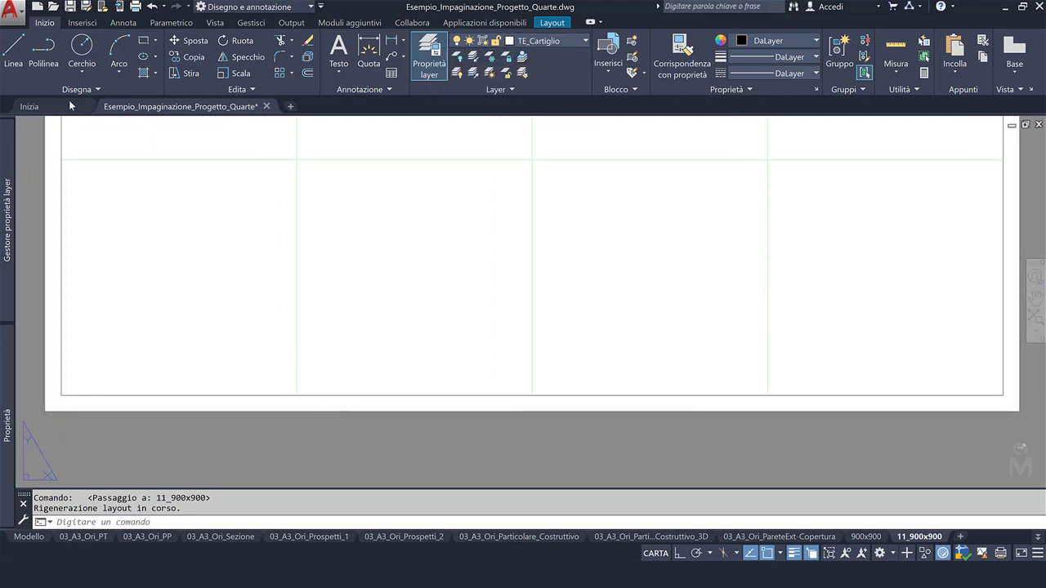
left_click(82, 22)
left_click(18, 78)
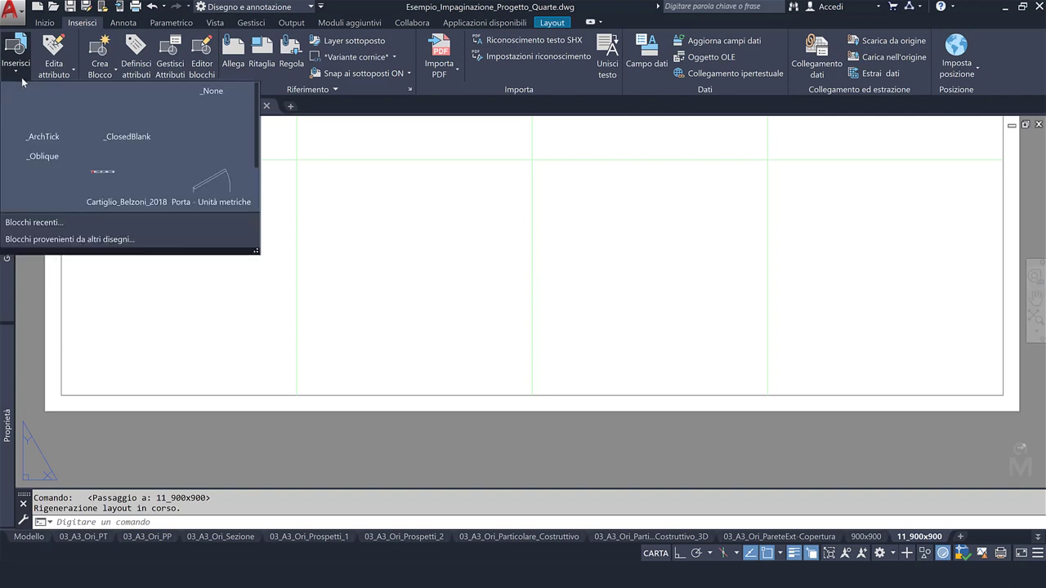
left_click(106, 183)
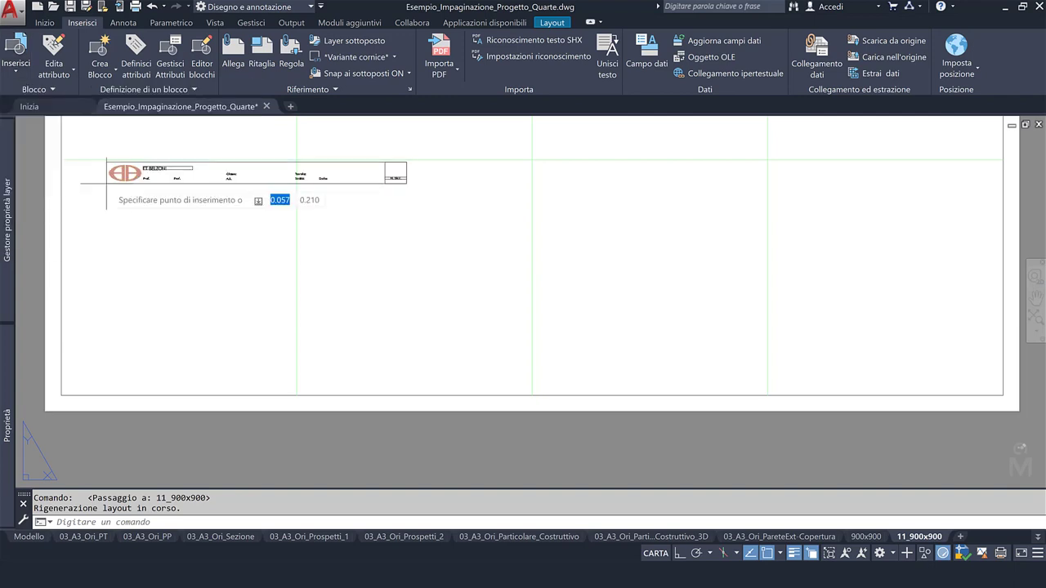
left_click(61, 395)
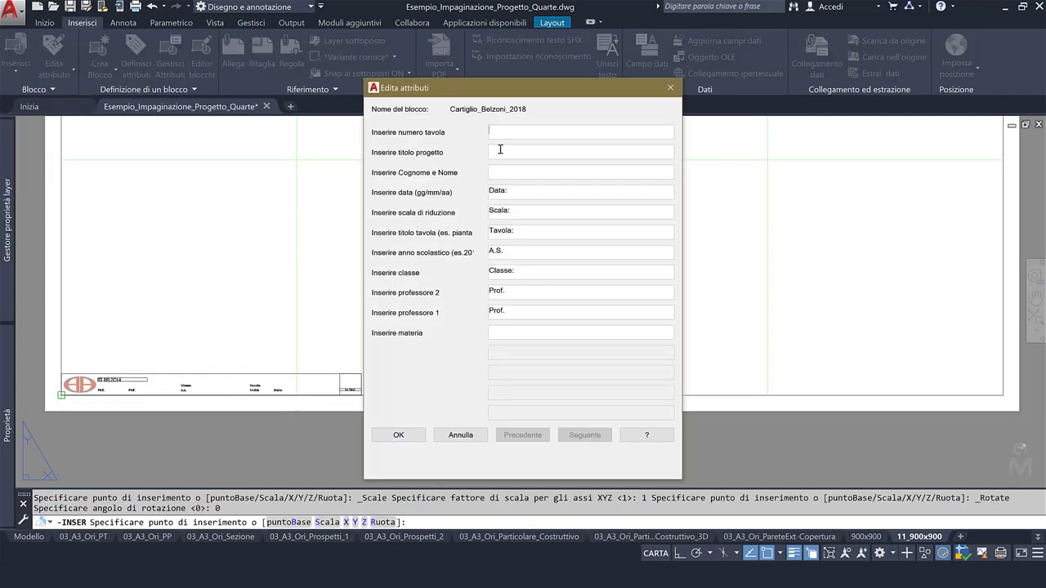
left_click(418, 437)
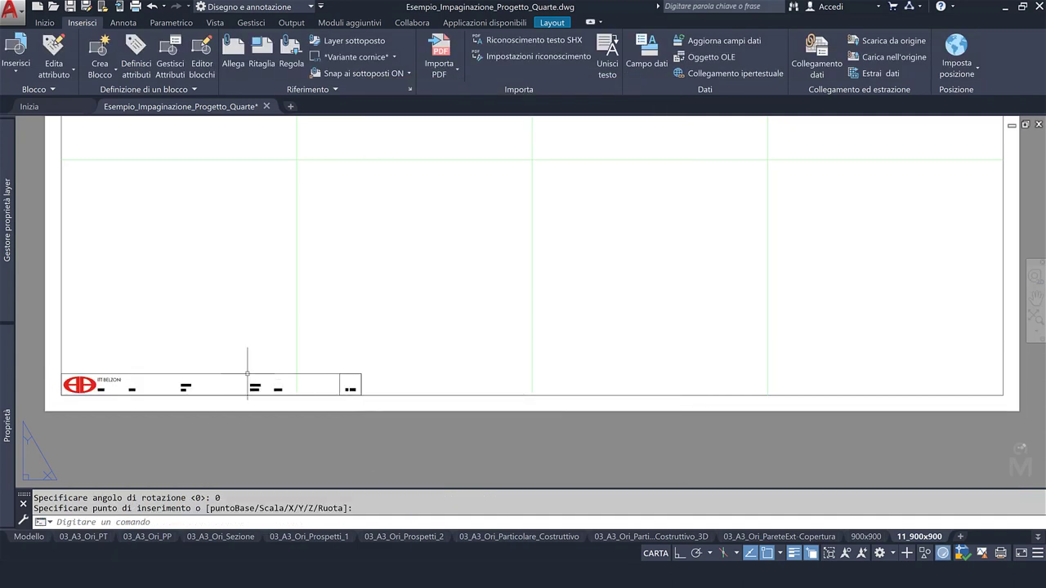
Switch the title block's visibility state to the 900x900 version.
key("Escape")
left_click(42, 373)
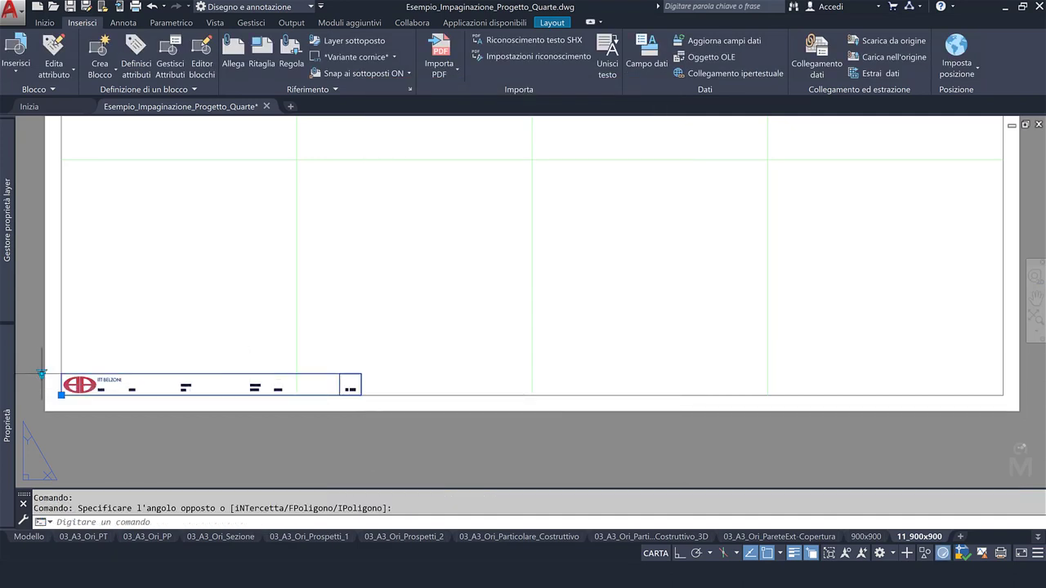
left_click(42, 373)
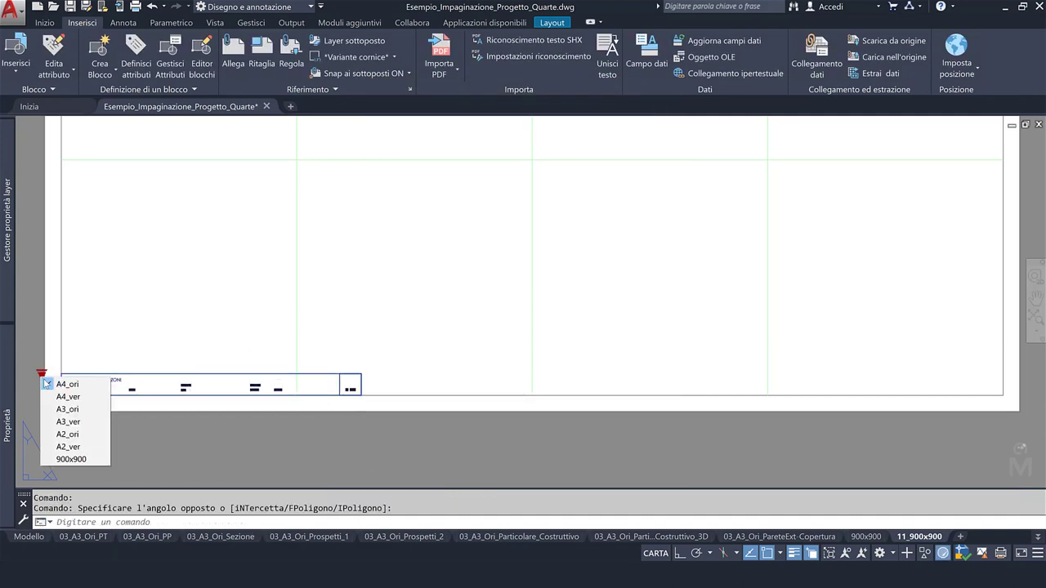
left_click(87, 460)
Enter sheet number 1, project title, student name, date 28/05/2020, scale Varie and sheet title.
double_click(133, 362)
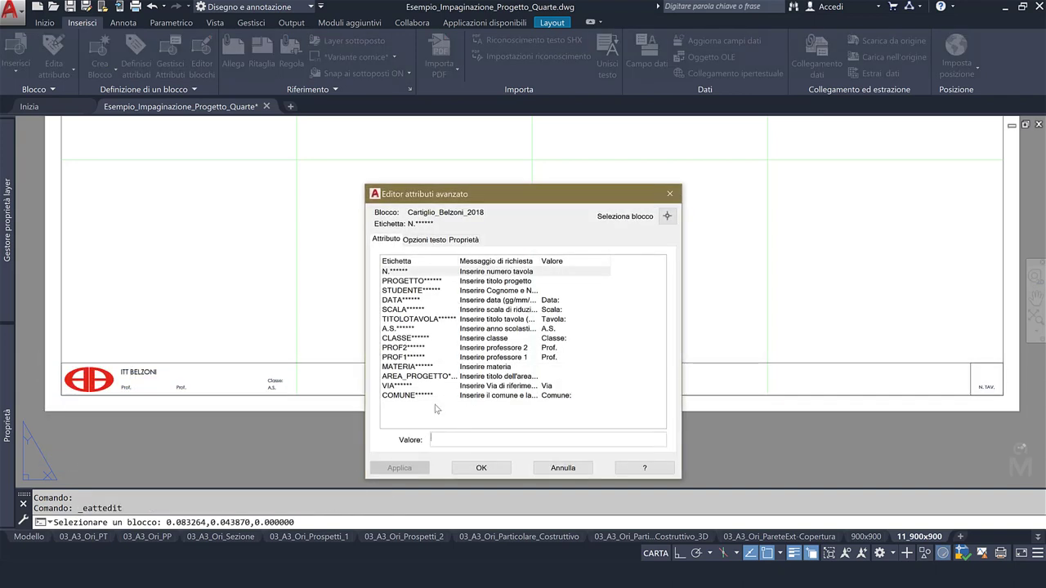
type("1")
key("Return")
type("Abitazione monofamiliare in legno")
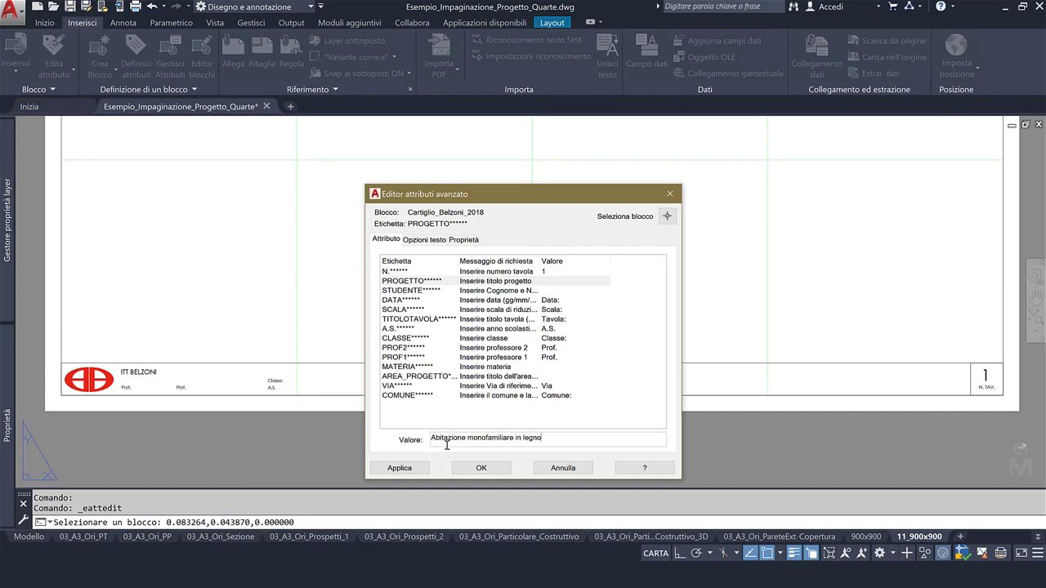
key("Return")
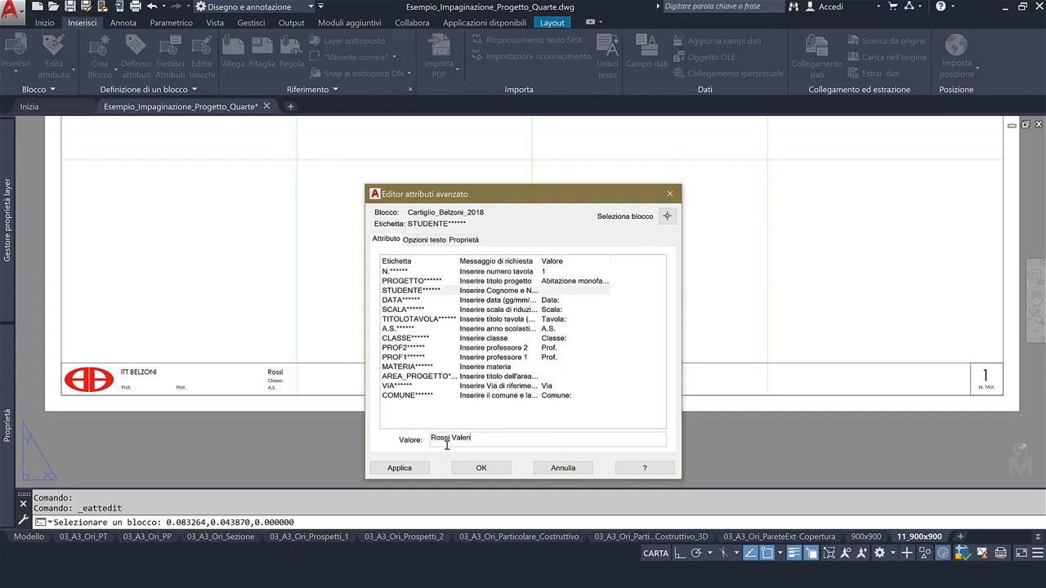
key("Return")
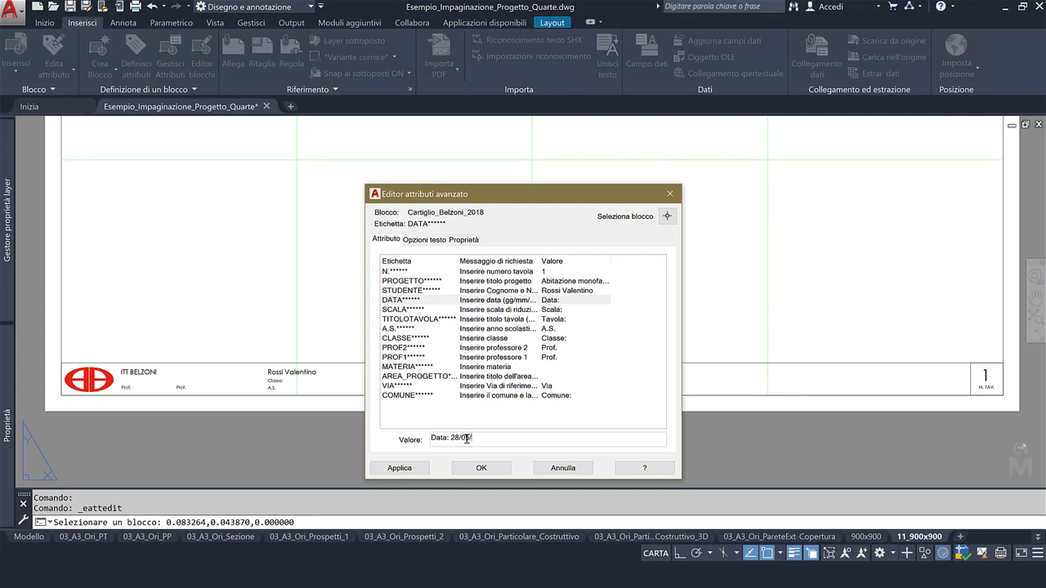
key("Return")
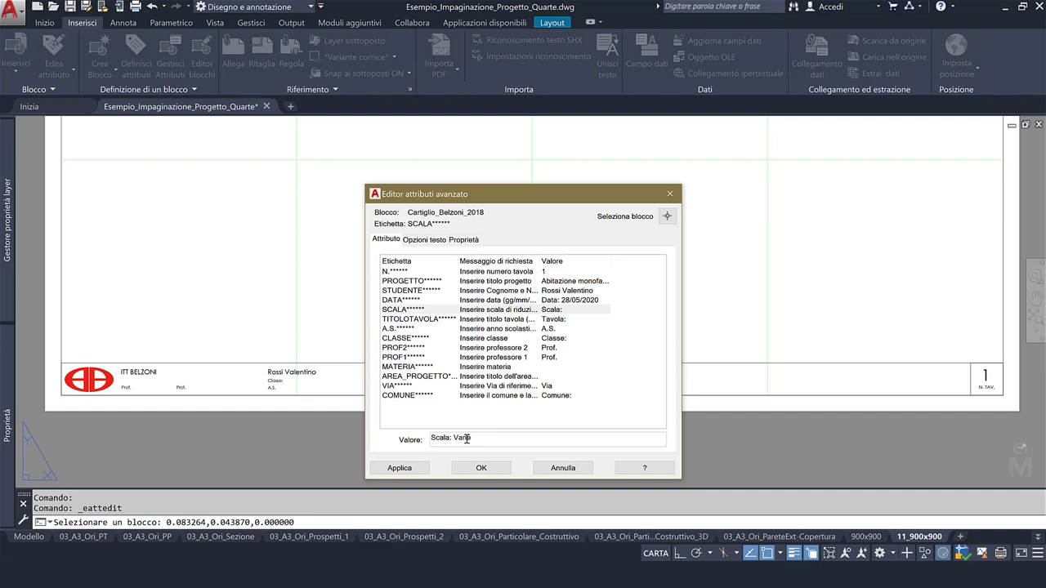
key("Return")
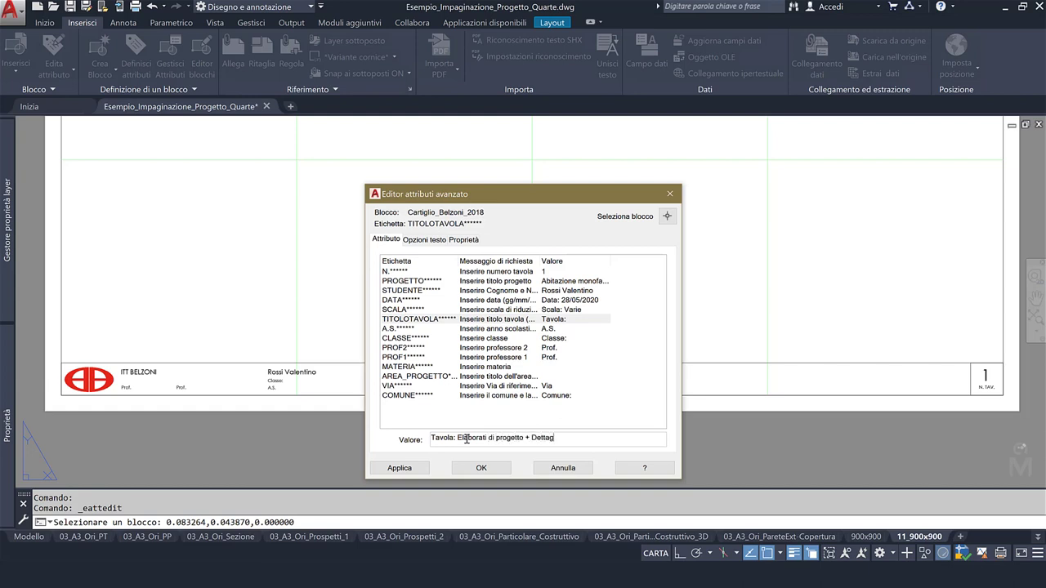
key("Return")
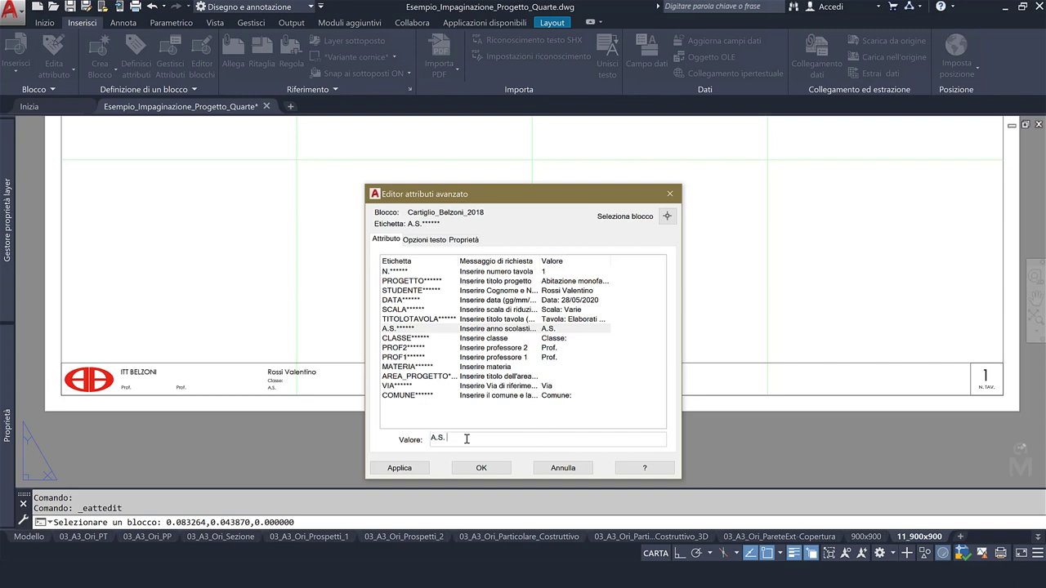
Enter school year 2019/20, class 4^CL, both teachers' names and the subject.
type("2019/")
key("Return")
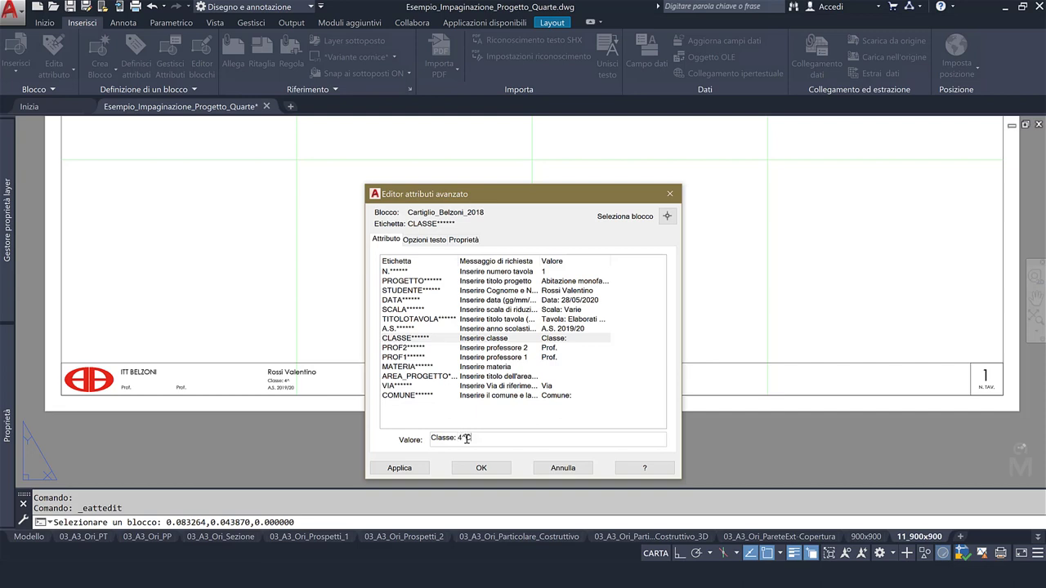
type("L")
key("Return")
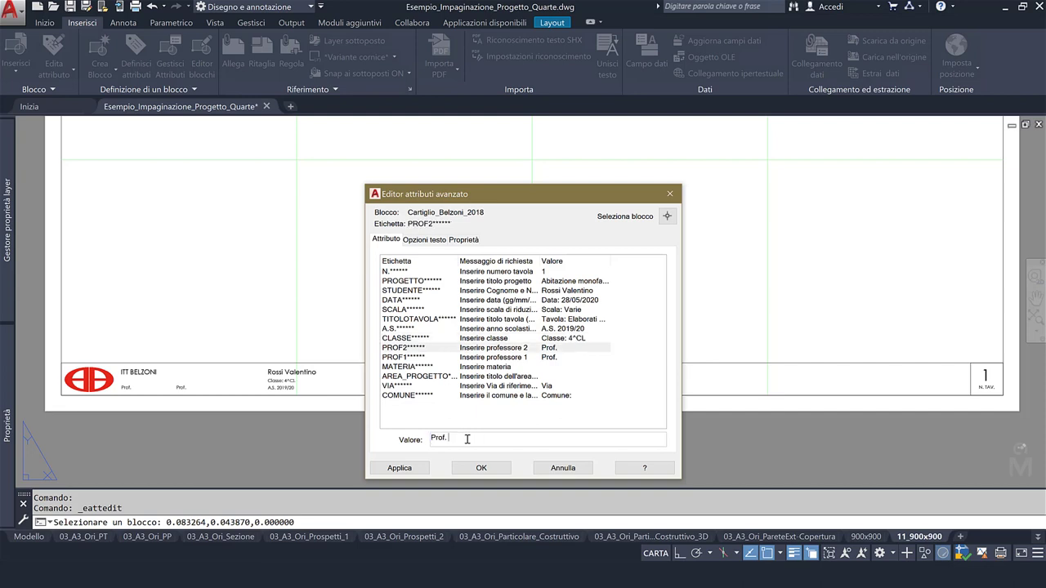
type("Rossi Mario")
key("Return")
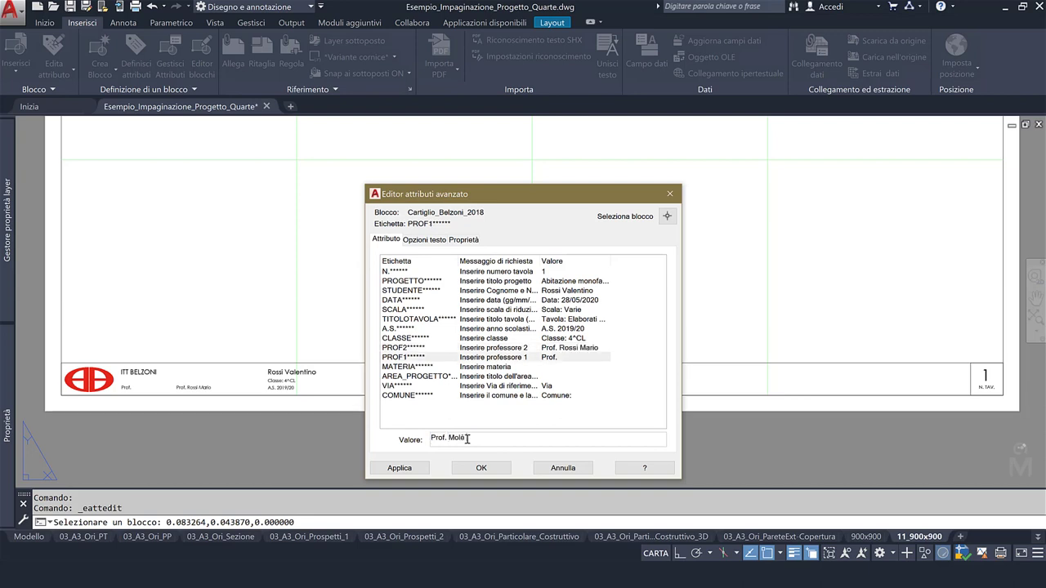
key("Return")
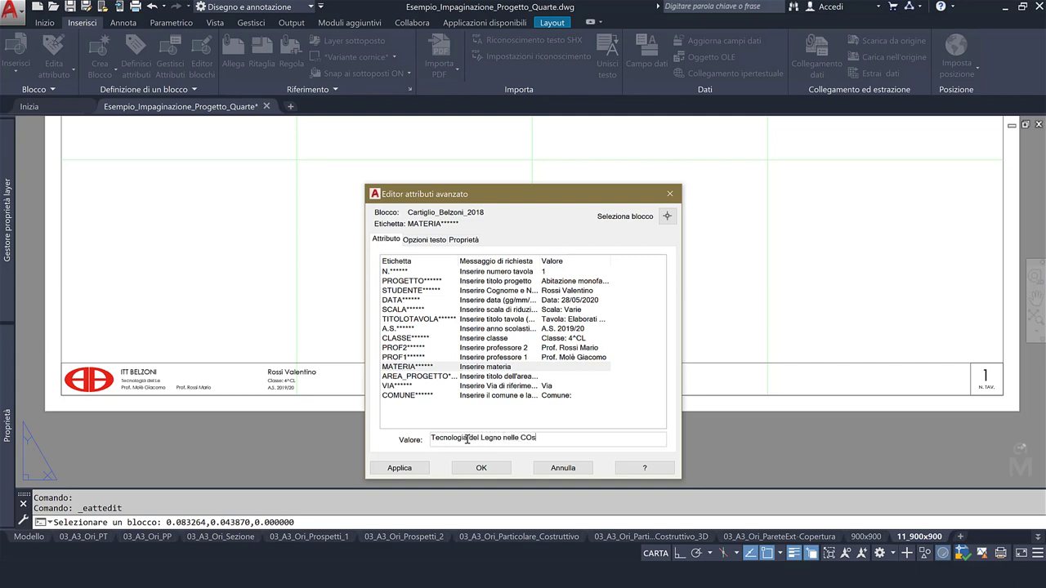
key("Return")
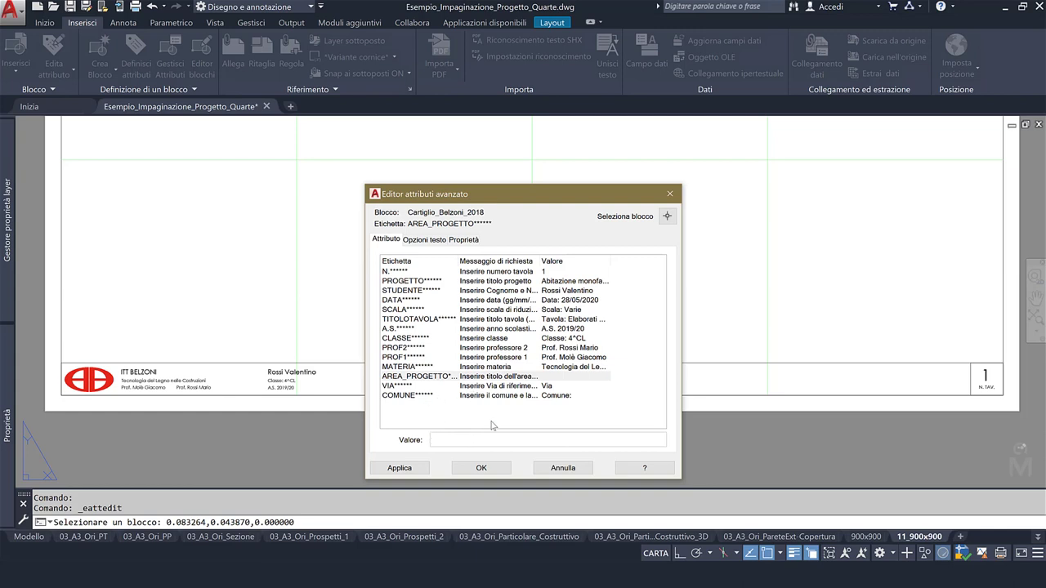
Select the COMUNE placeholder text, then move on to the VIA attribute.
left_click(480, 386)
left_click(491, 398)
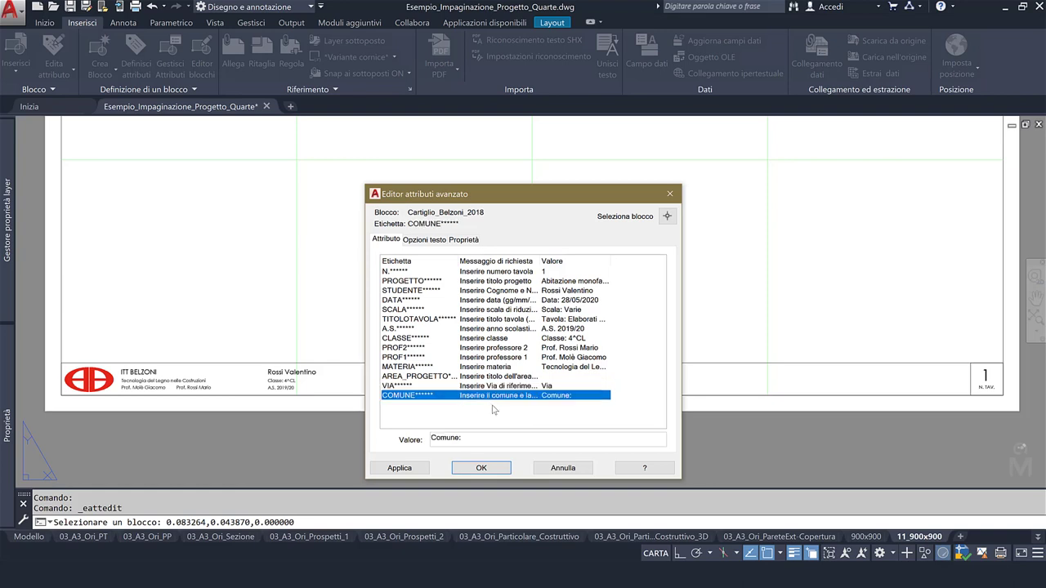
left_click_drag(463, 439, 428, 439)
left_click(549, 387)
Apply the attribute edits and zoom out to show the whole 900x900 sheet.
left_click(481, 467)
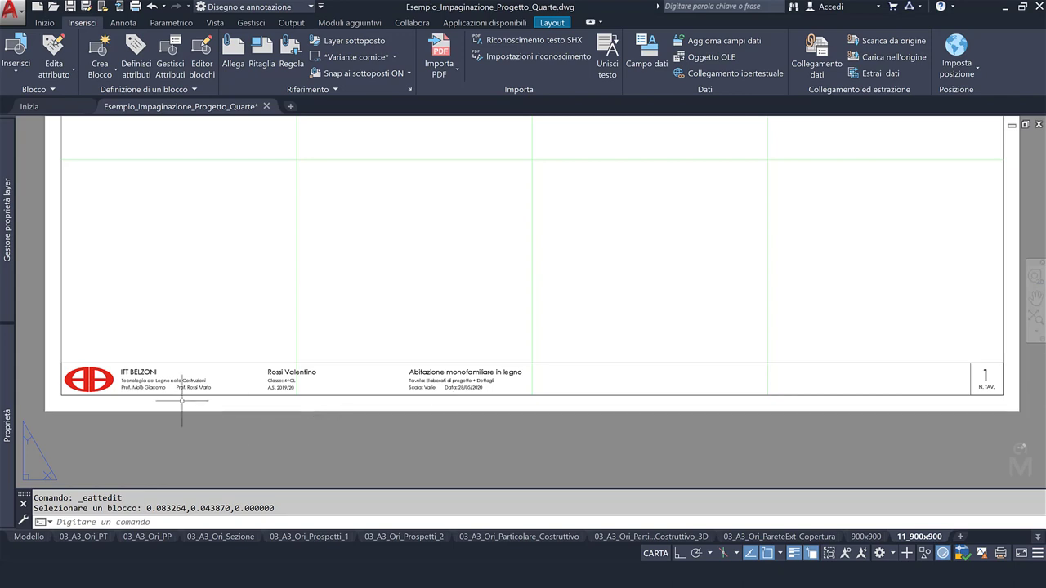
scroll(122, 387, "up", 3)
scroll(546, 433, "down", 2)
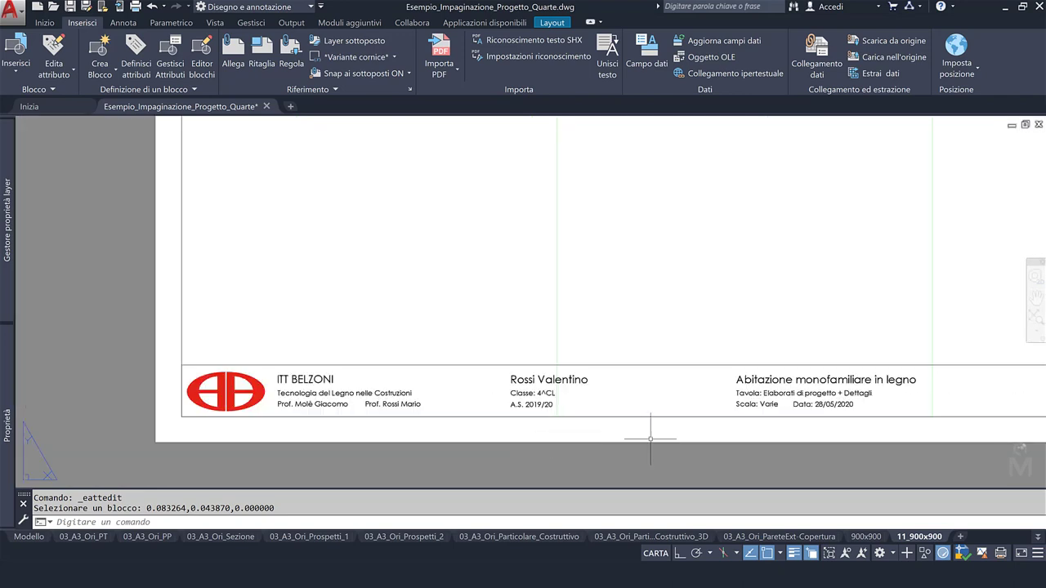
scroll(651, 439, "down", 2)
scroll(607, 425, "down", 1)
mouse_move(607, 424)
middle_mouse_down()
mouse_move(528, 434)
mouse_move(518, 416)
middle_mouse_up()
scroll(528, 433, "down", 2)
scroll(534, 381, "down", 2)
middle_click_drag(535, 381, 488, 408)
scroll(500, 376, "down", 2)
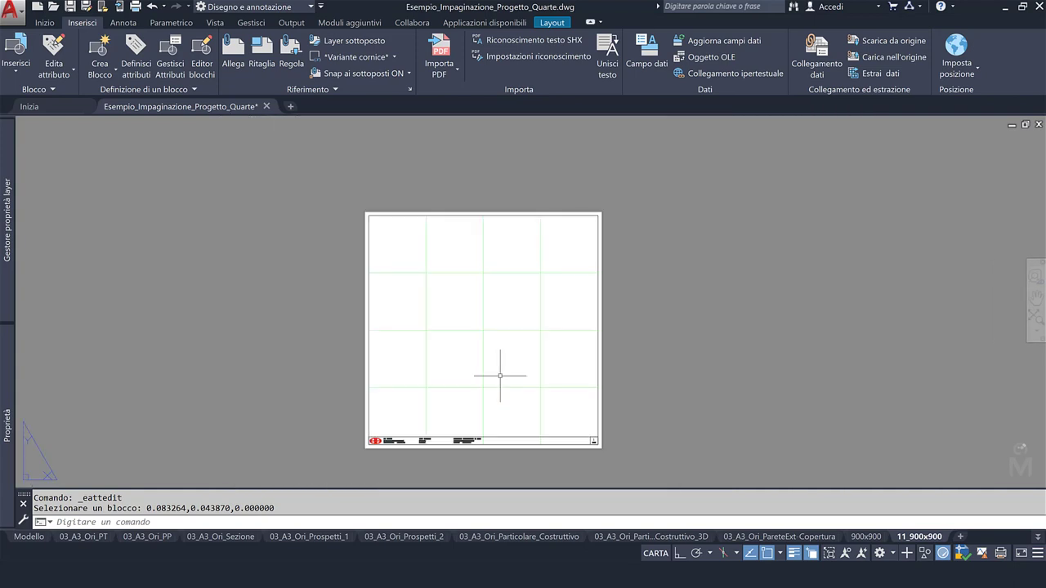
scroll(500, 376, "up", 2)
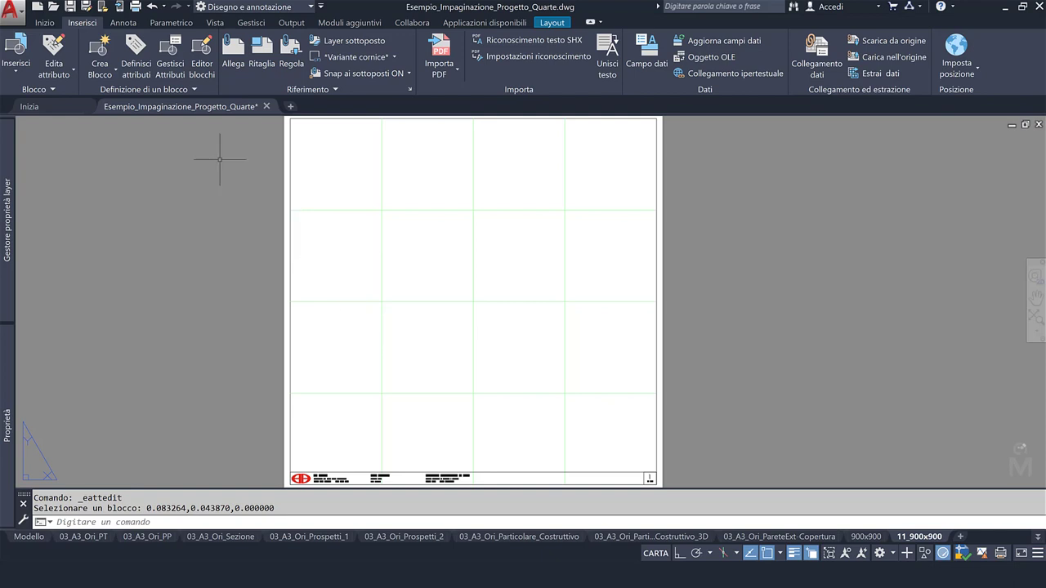
Return to the Home tools and open the layer dropdown.
left_click(552, 22)
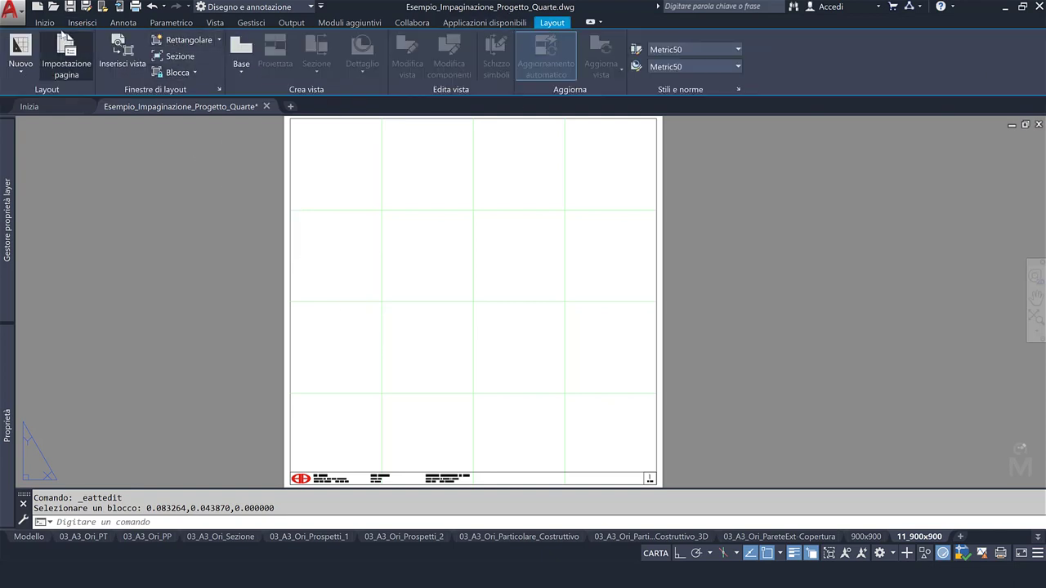
left_click(45, 23)
left_click(571, 43)
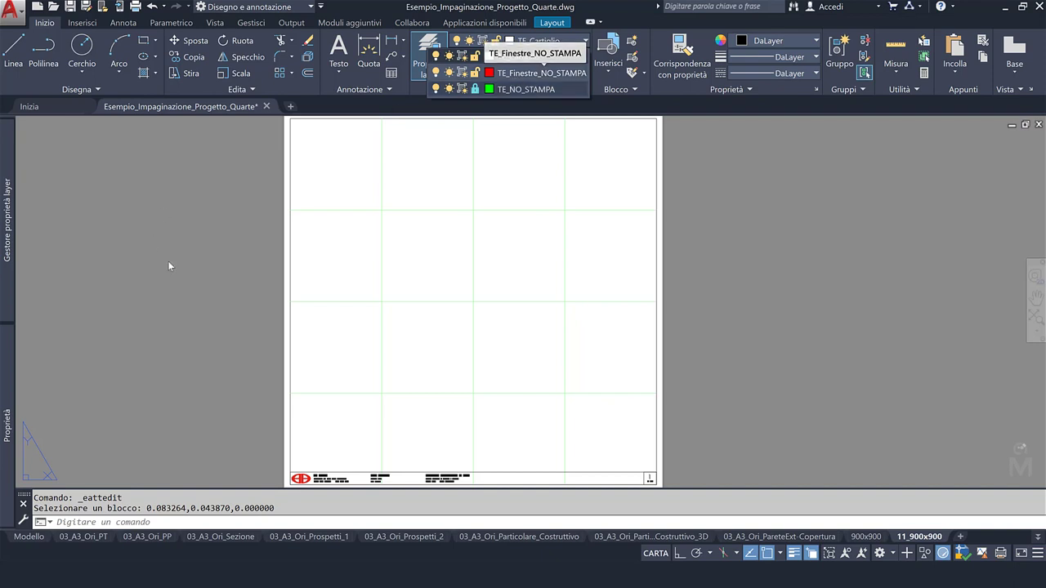
Make TE_Finestre_NO_STAMPA the current layer, then launch the Rectangular viewport tool.
left_click(47, 250)
mouse_move(7, 221)
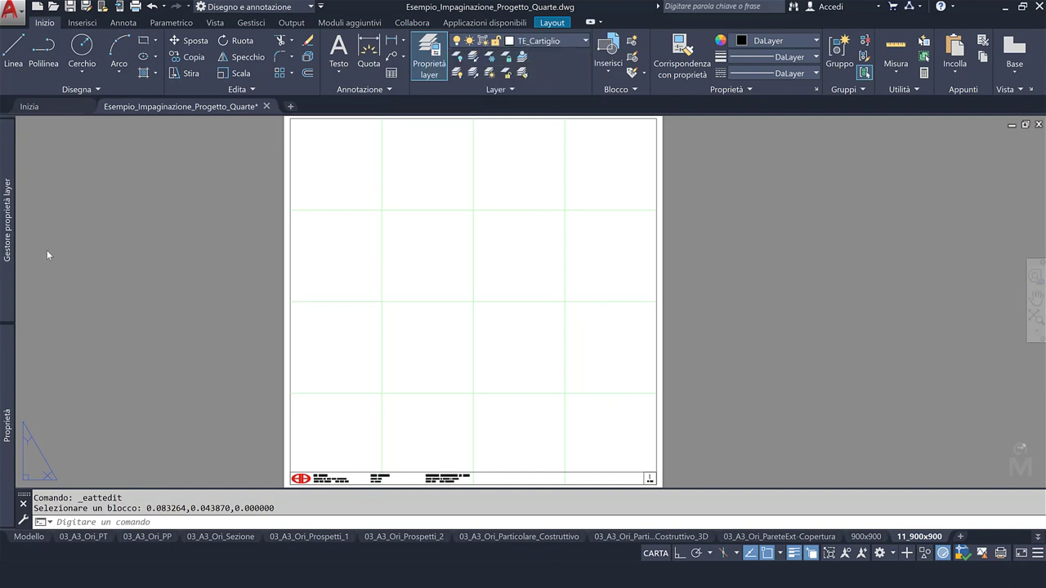
left_click(43, 255)
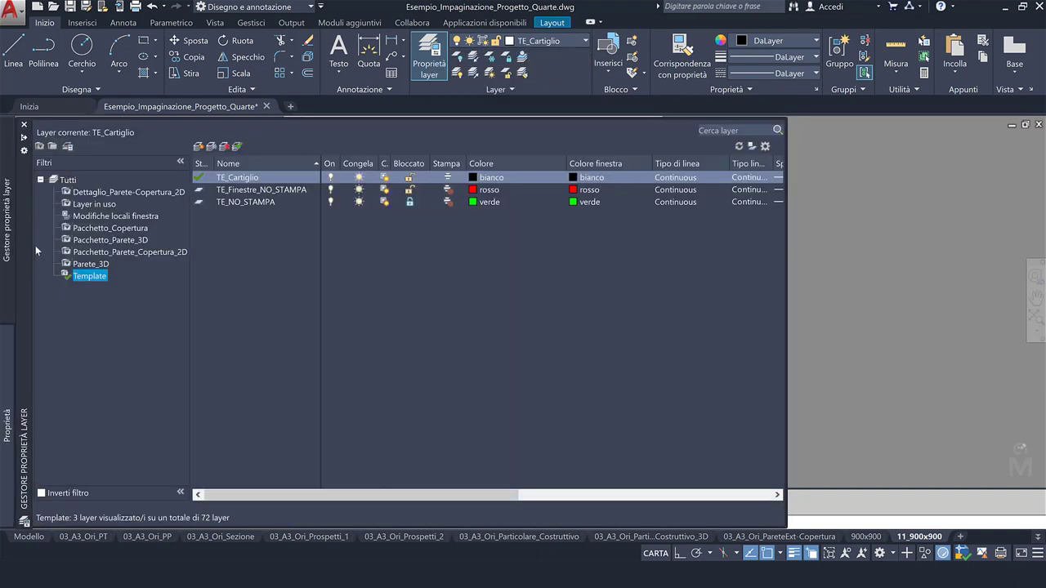
left_click(258, 191)
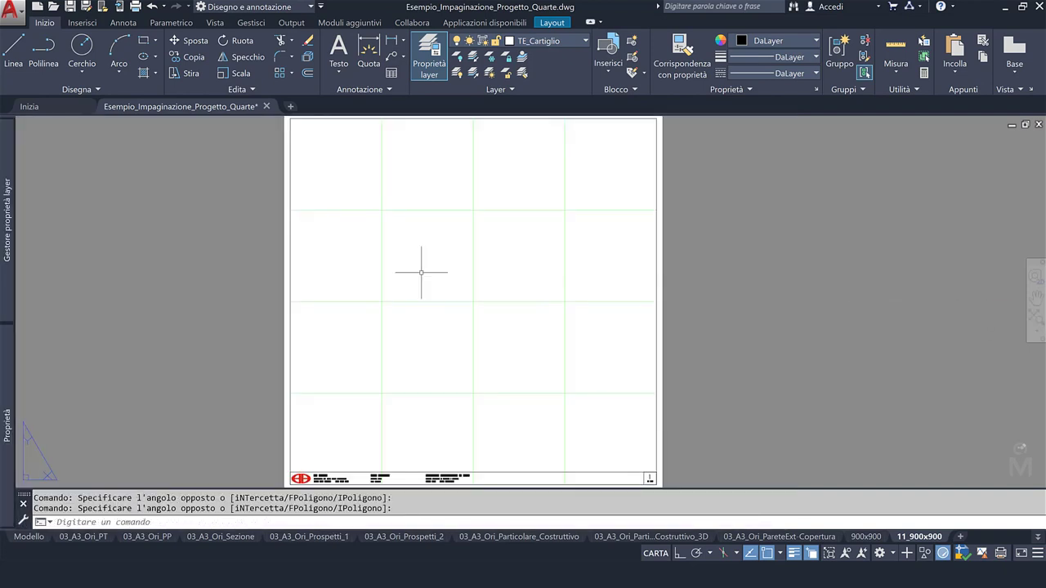
middle_click_drag(353, 253, 345, 270)
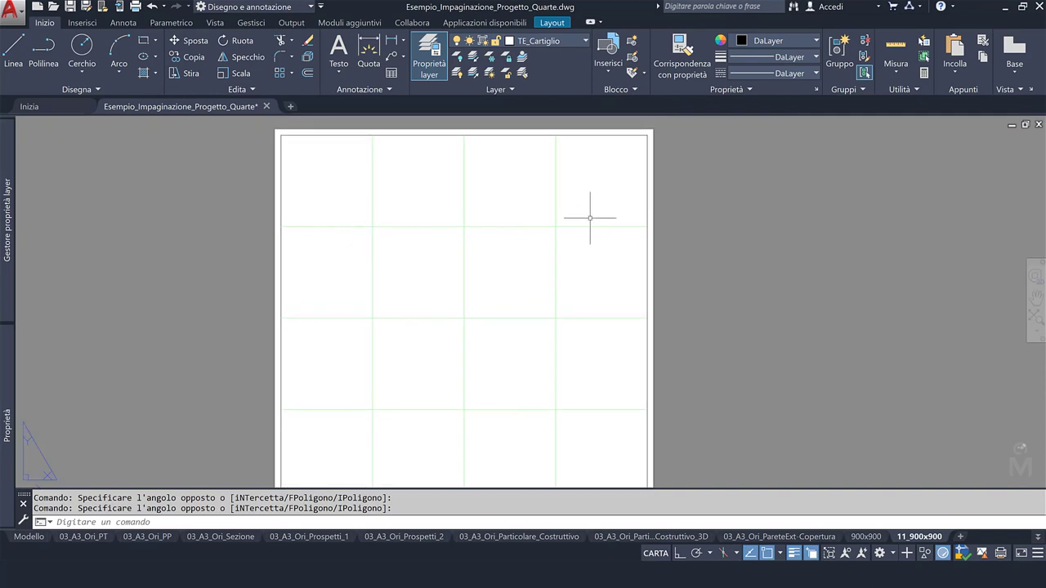
middle_click_drag(465, 356, 469, 300)
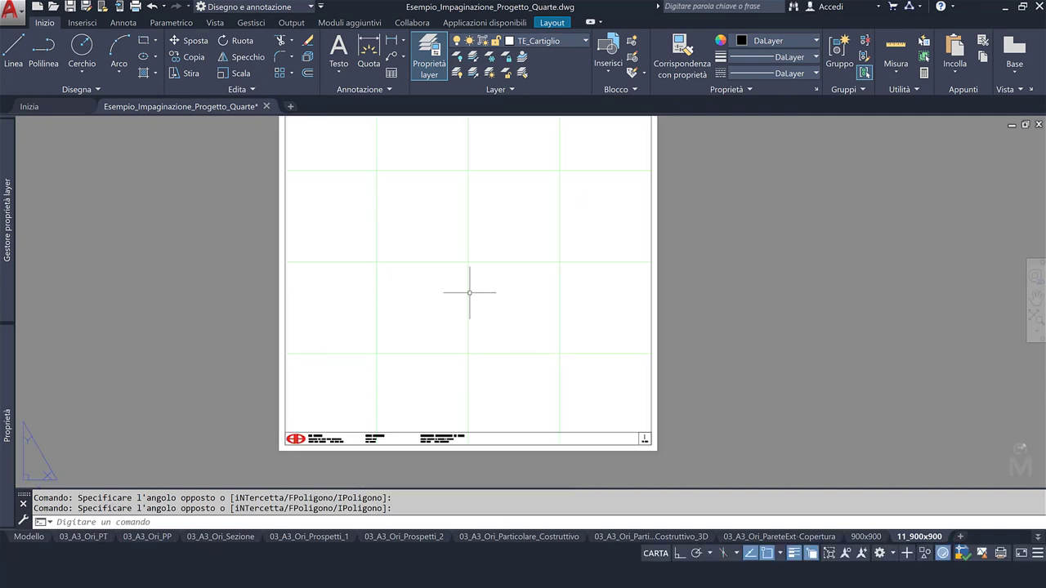
middle_click_drag(484, 354, 450, 387)
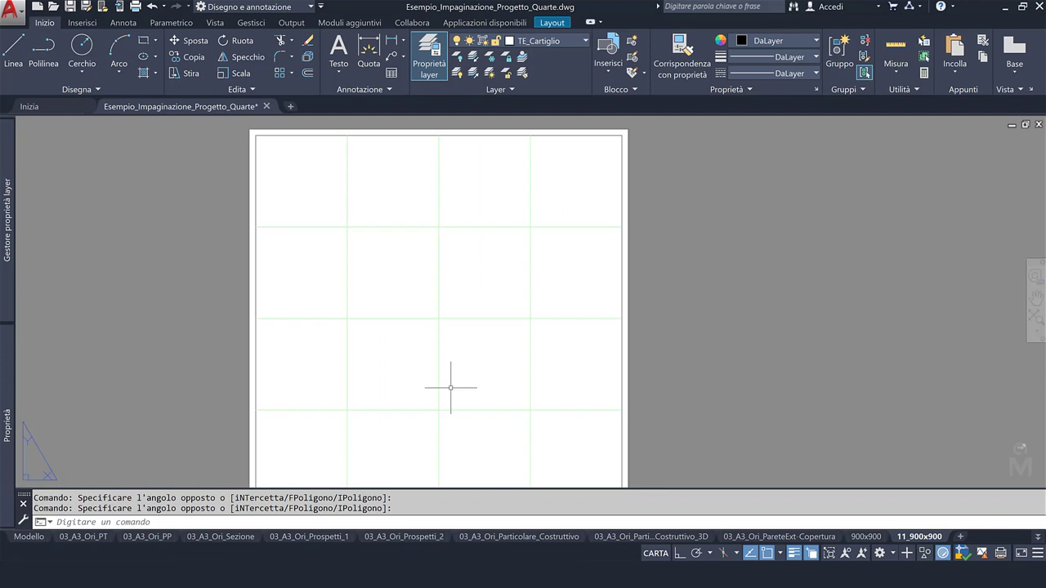
left_click(558, 40)
left_click(529, 73)
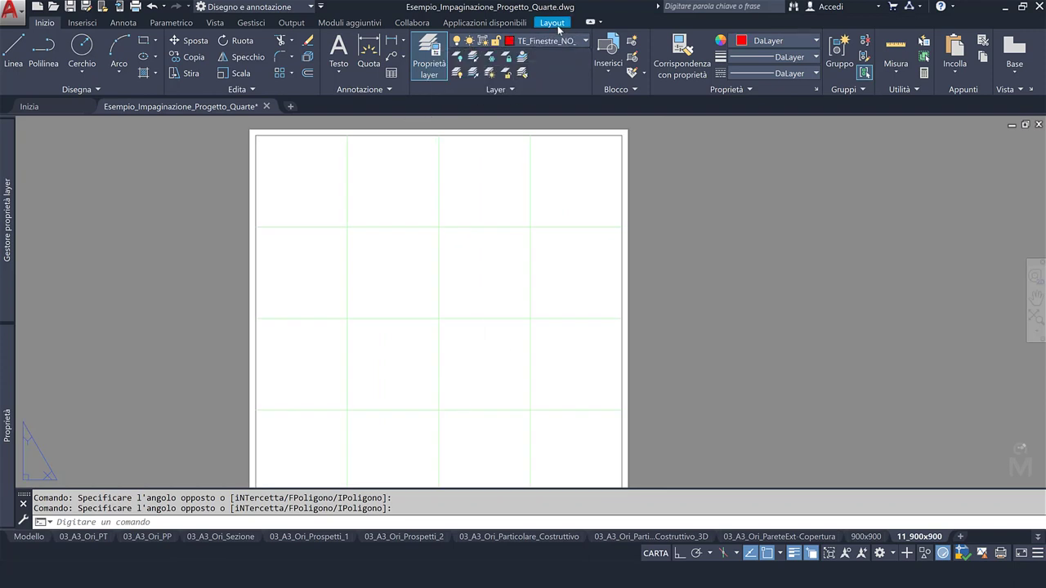
left_click(555, 25)
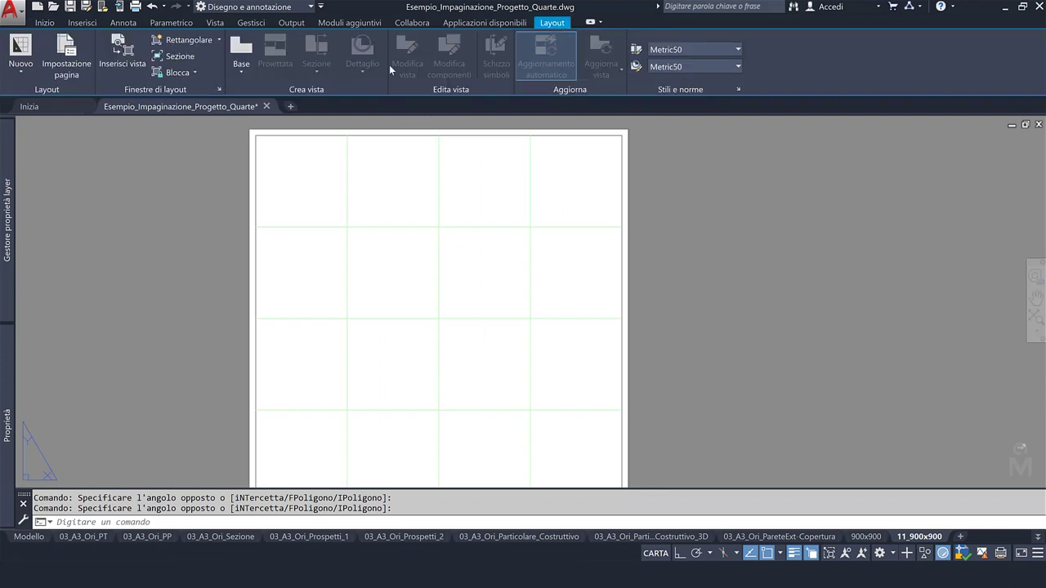
left_click(200, 41)
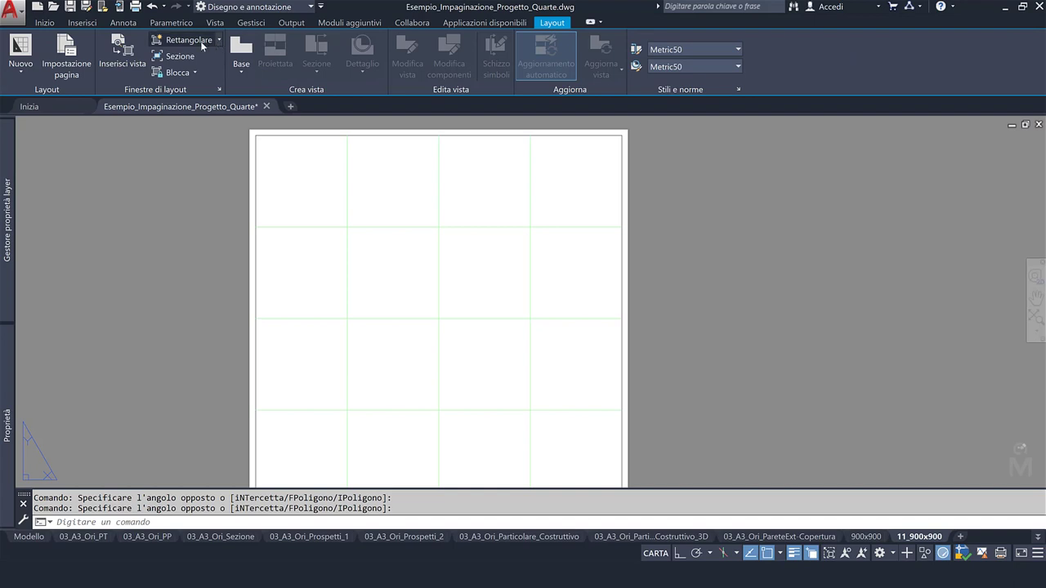
Draw a viewport in the sheet's top-left grid square by picking its two corners.
left_click(256, 135)
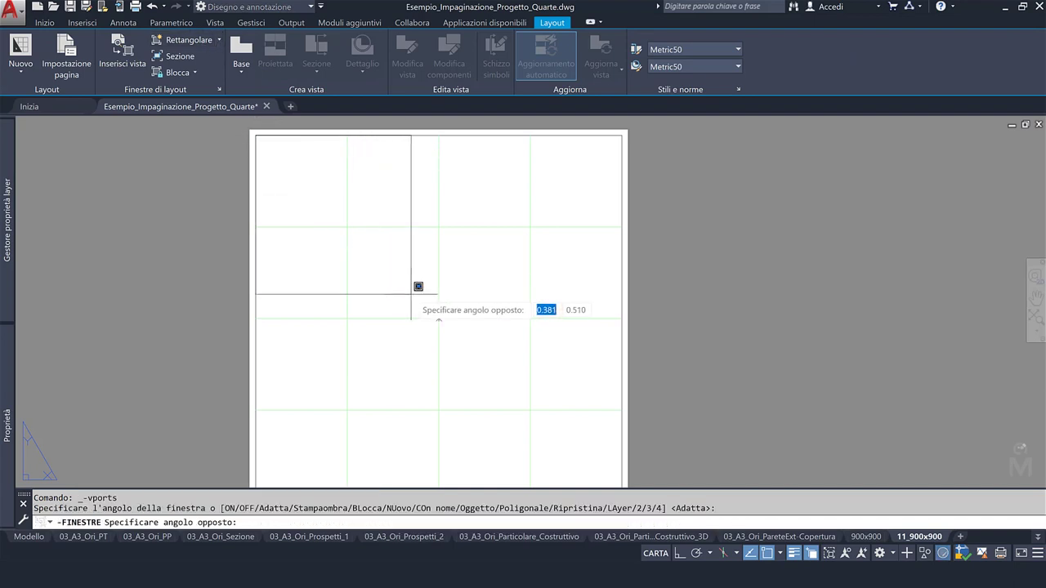
left_click(347, 226)
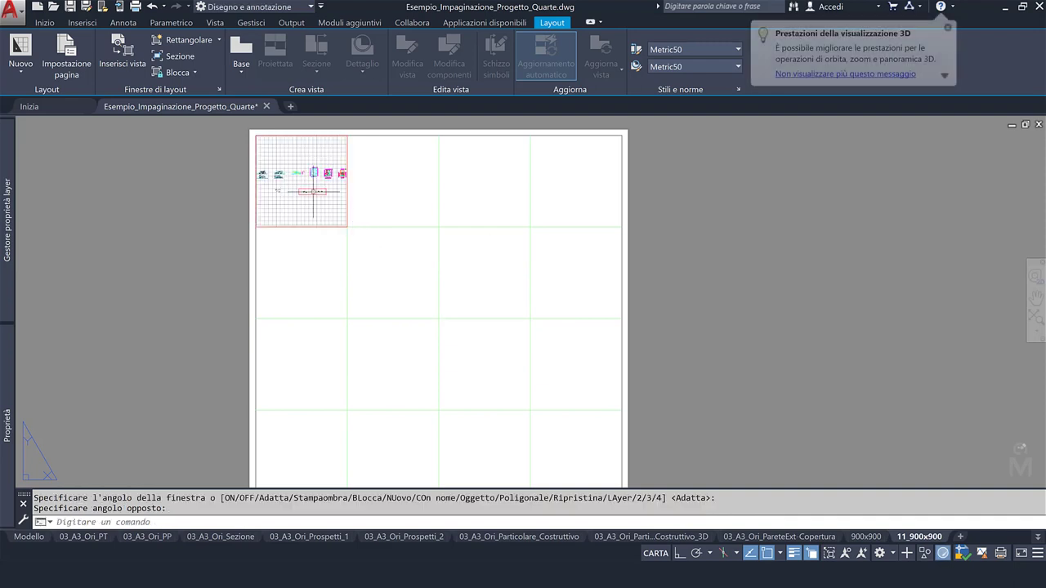
scroll(272, 139, "up", 2)
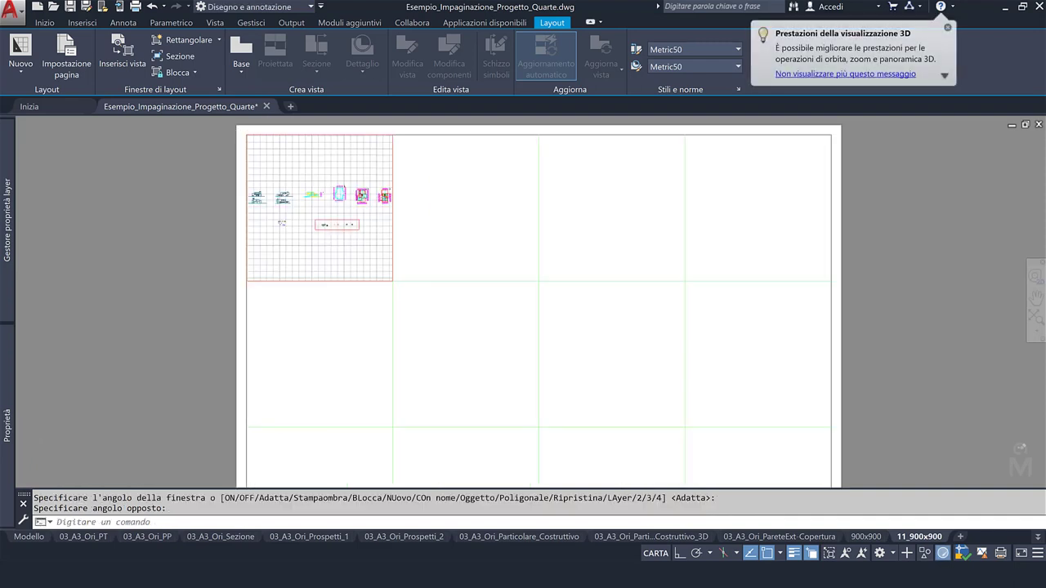
scroll(271, 136, "up", 2)
scroll(278, 153, "up", 2)
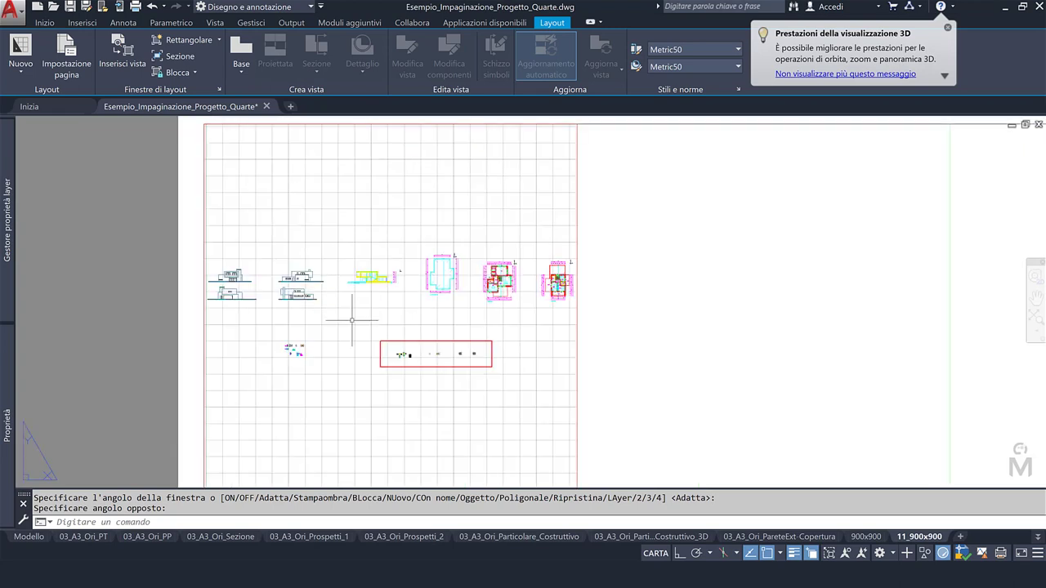
Cancel the pending MVIEW prompt and enter the new viewport to pan its drawings.
key("Escape")
double_click(351, 319)
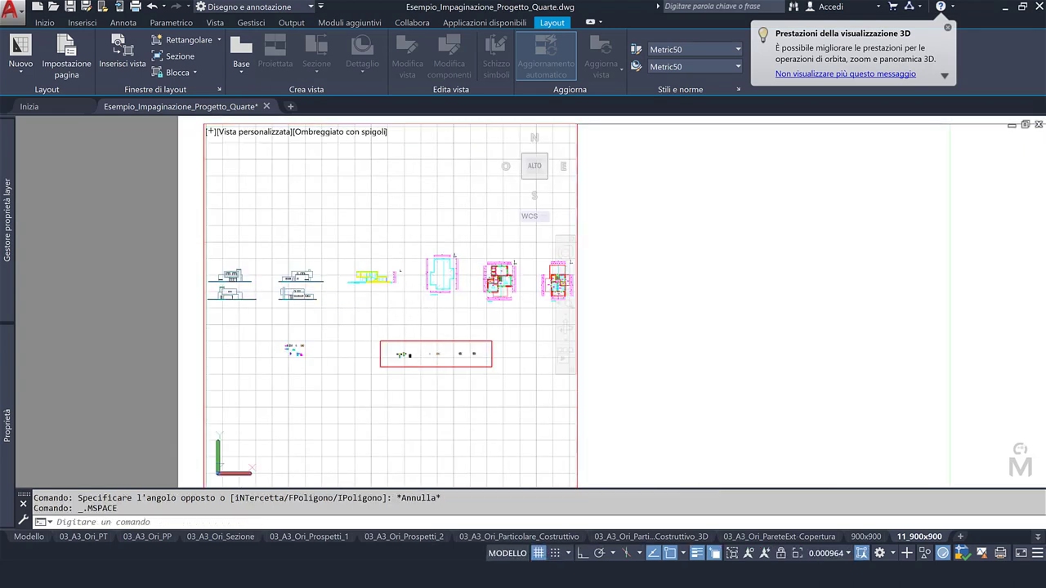
middle_click_drag(424, 302, 333, 368)
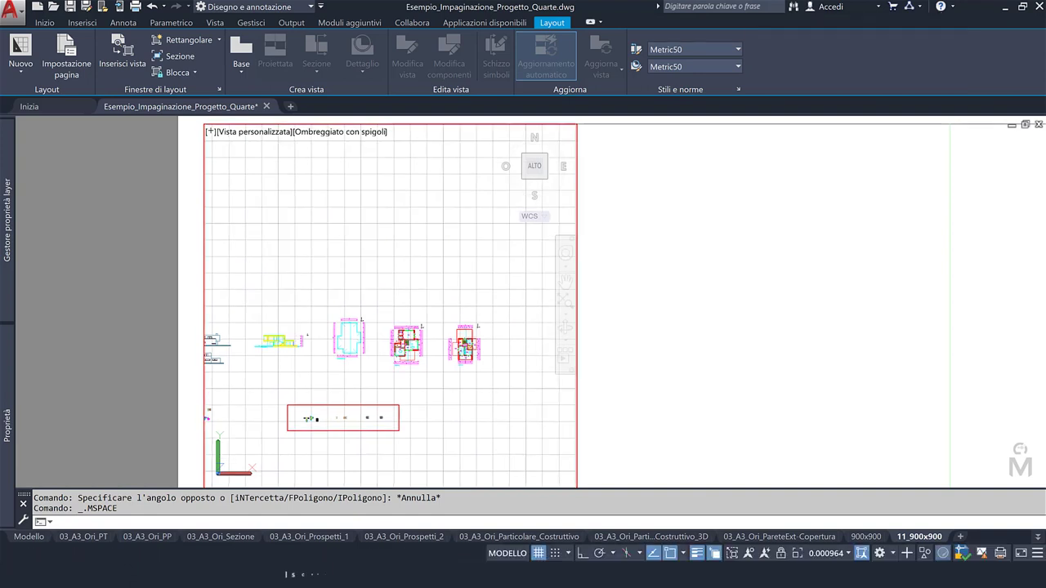
Set the viewport scale to 1:100 and pan the cyan cross-shaped plan into view.
left_click(833, 553)
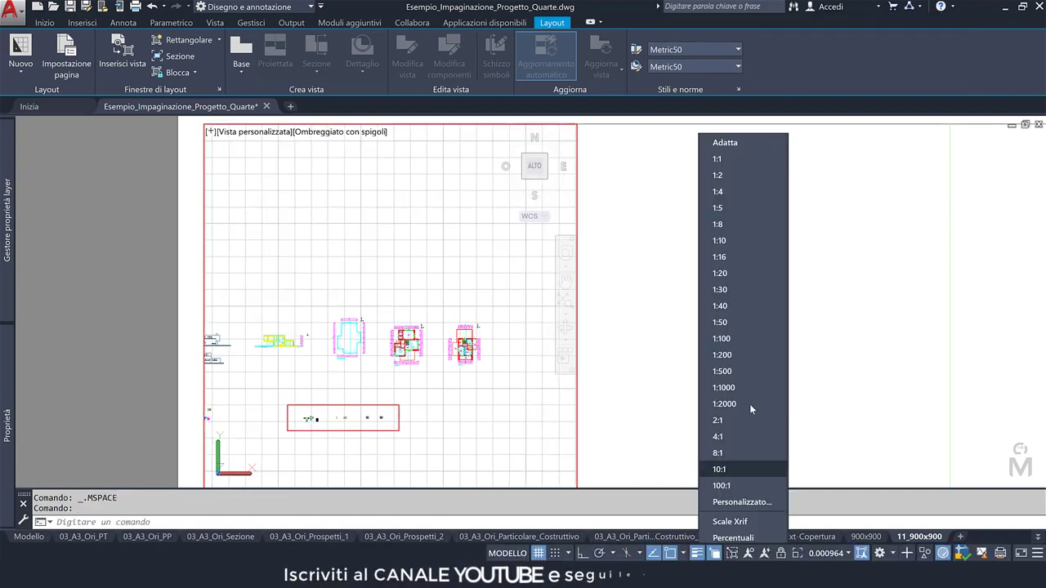
left_click(734, 339)
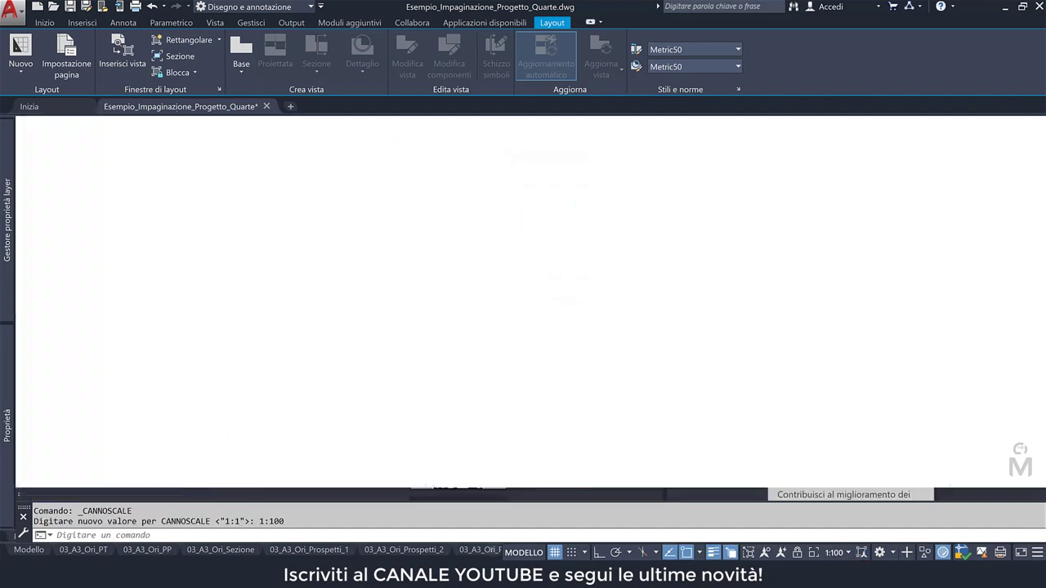
mouse_move(466, 367)
middle_mouse_down()
mouse_move(359, 223)
mouse_move(532, 332)
middle_mouse_up()
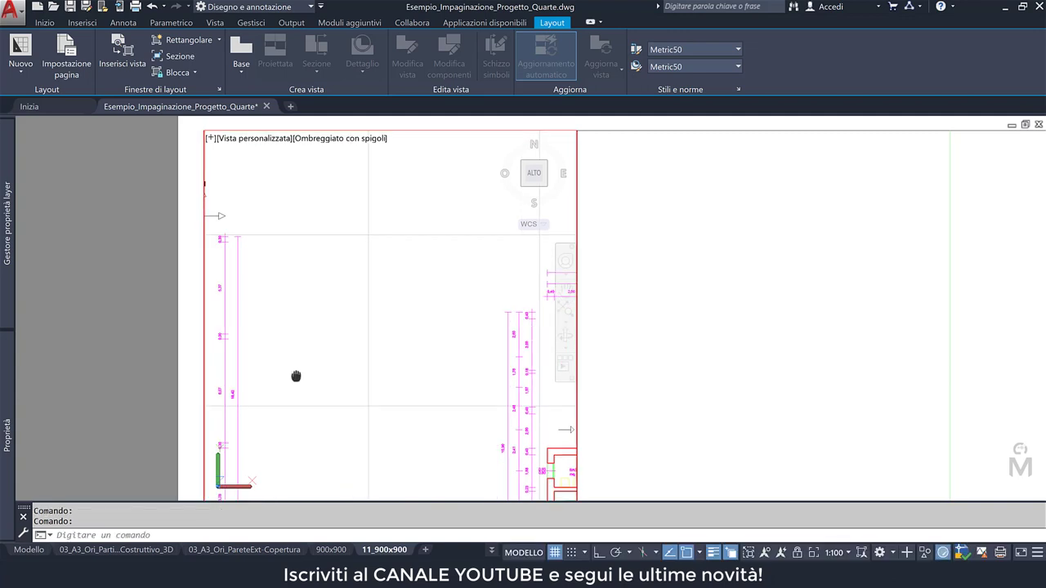
middle_click_drag(296, 376, 526, 357)
mouse_move(322, 397)
middle_mouse_down()
mouse_move(420, 392)
mouse_move(359, 373)
middle_mouse_up()
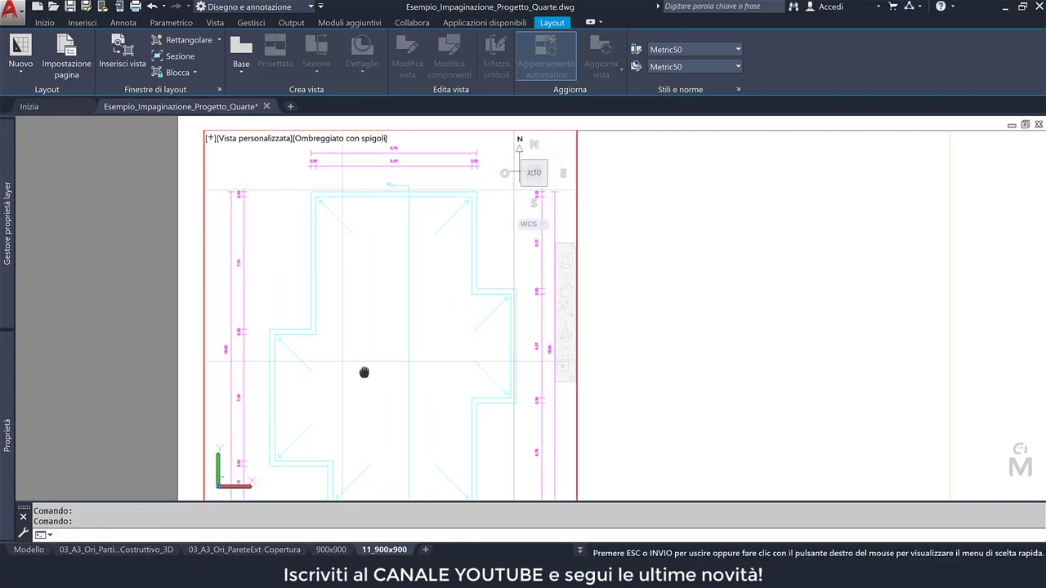
key("Escape")
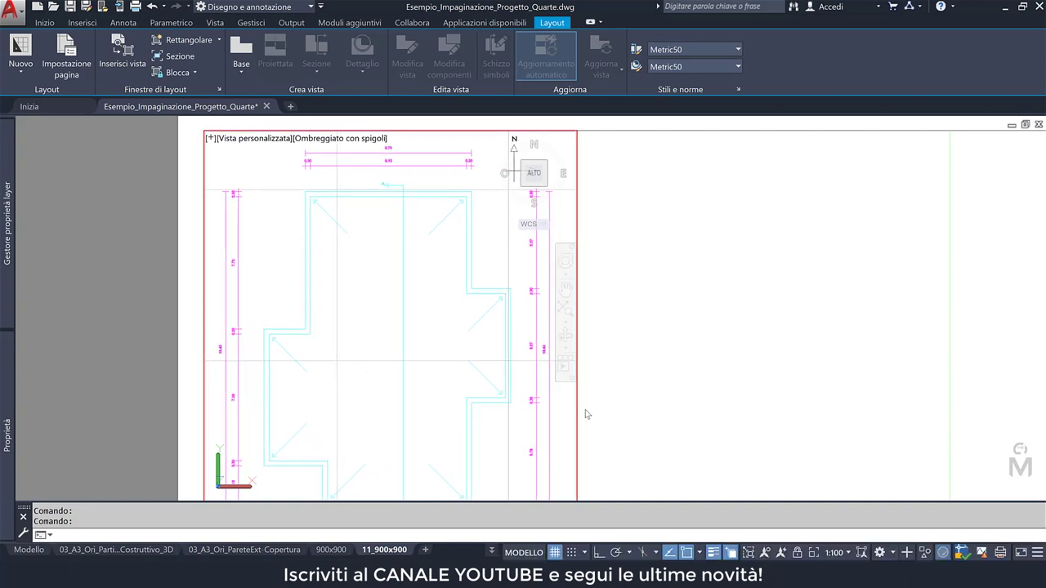
Centre the plan with its dimensions and north arrow in the viewport, then return to paper space.
scroll(629, 408, "down", 2)
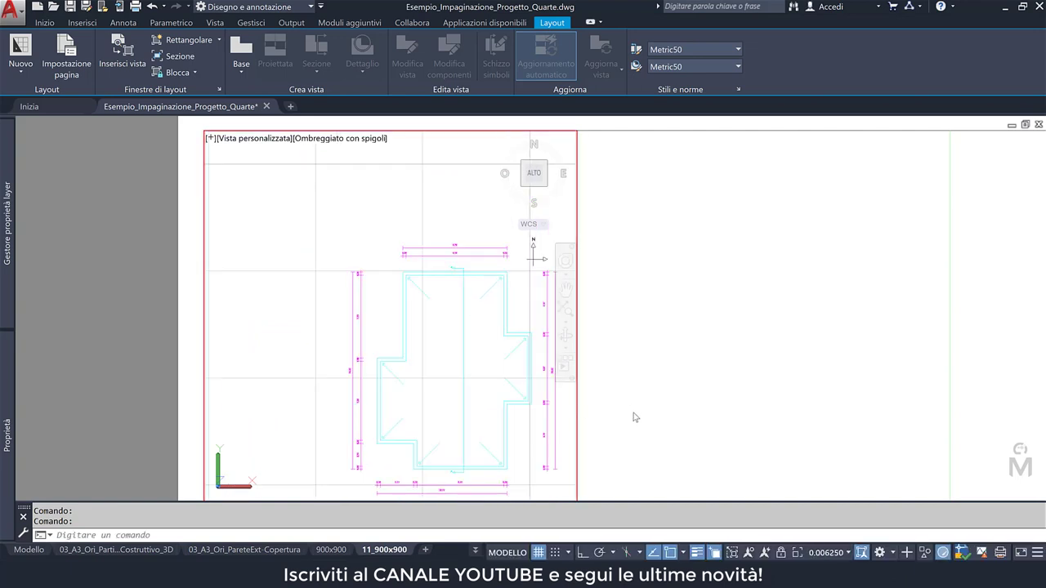
scroll(629, 413, "down", 1)
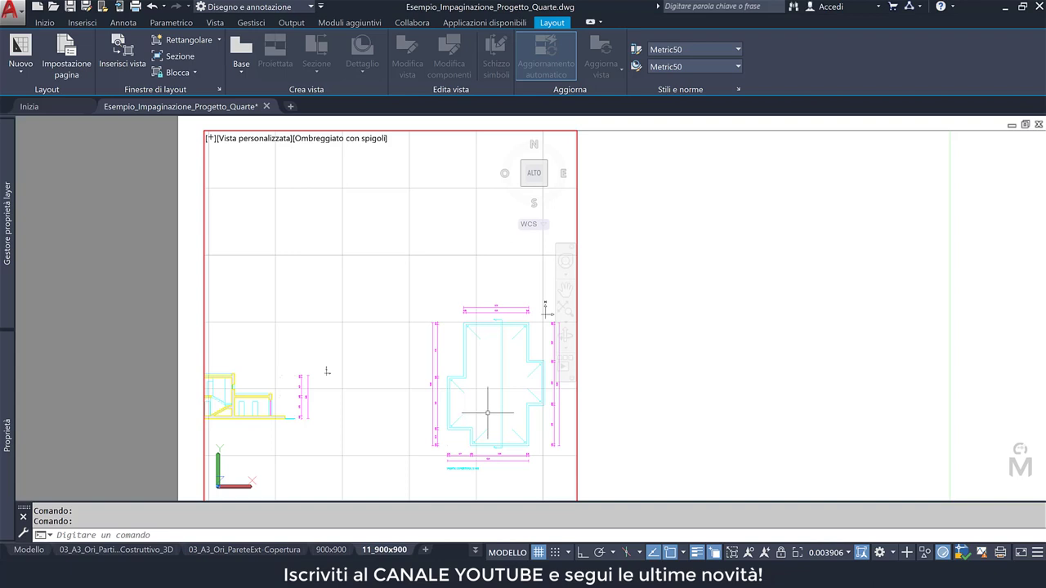
scroll(487, 412, "up", 3)
mouse_move(485, 415)
middle_mouse_down()
mouse_move(448, 339)
mouse_move(373, 238)
middle_mouse_up()
scroll(422, 381, "up", 3)
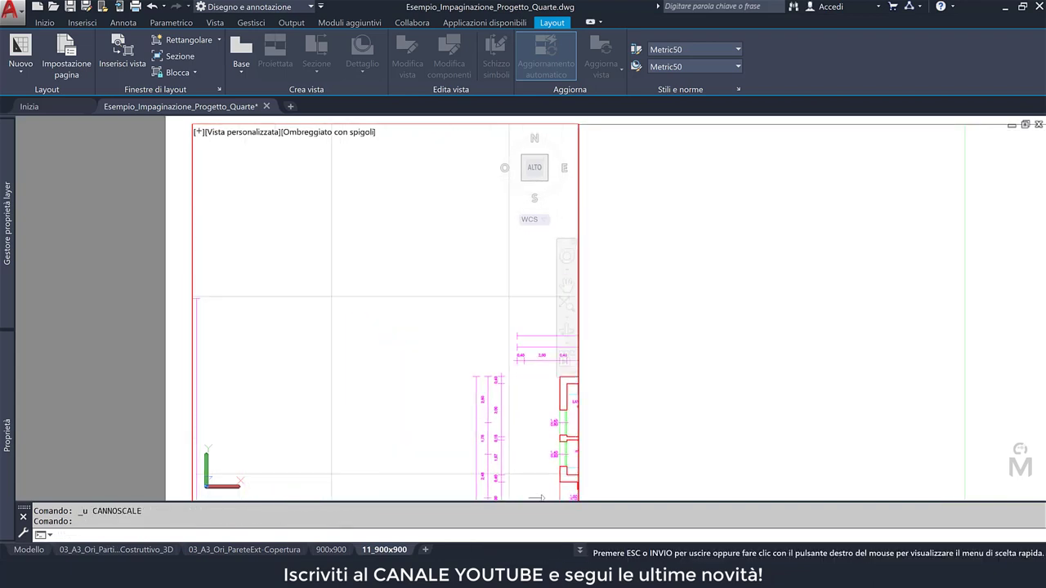
scroll(274, 318, "up", 3)
middle_click_drag(355, 349, 540, 327)
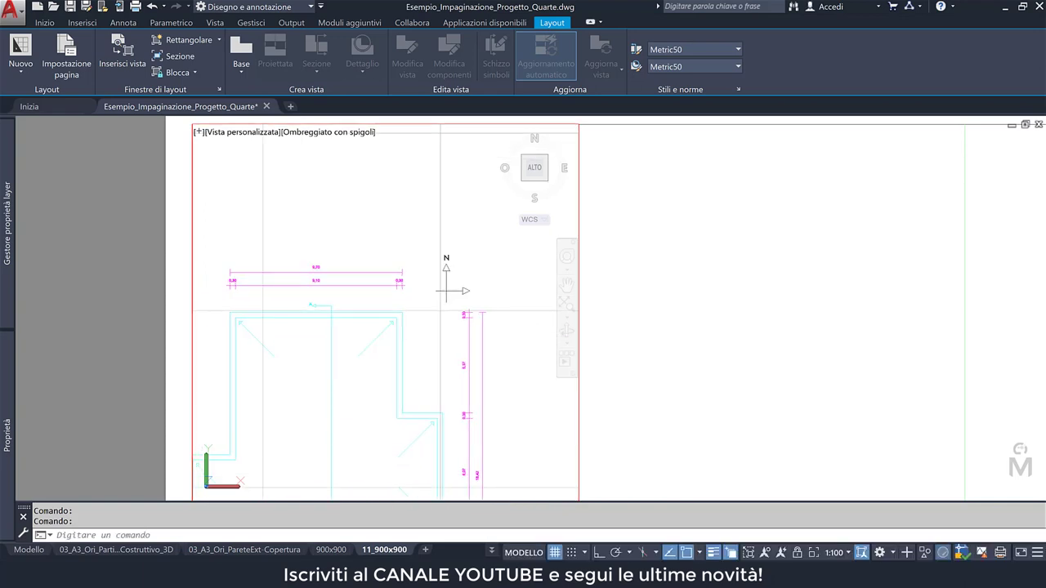
mouse_move(302, 425)
middle_mouse_down()
mouse_move(374, 304)
mouse_move(368, 292)
middle_mouse_up()
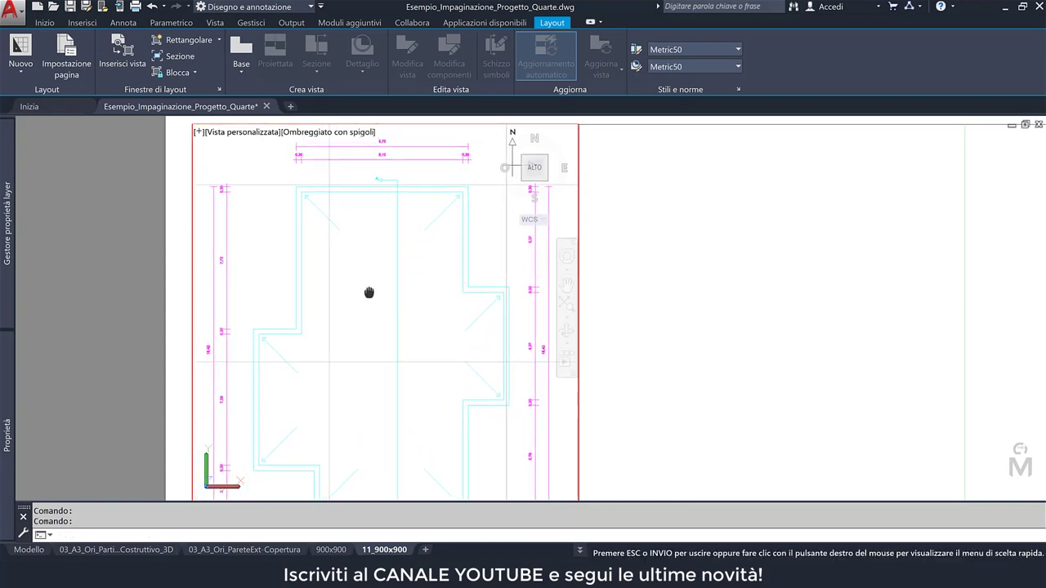
double_click(712, 453)
scroll(658, 421, "down", 2)
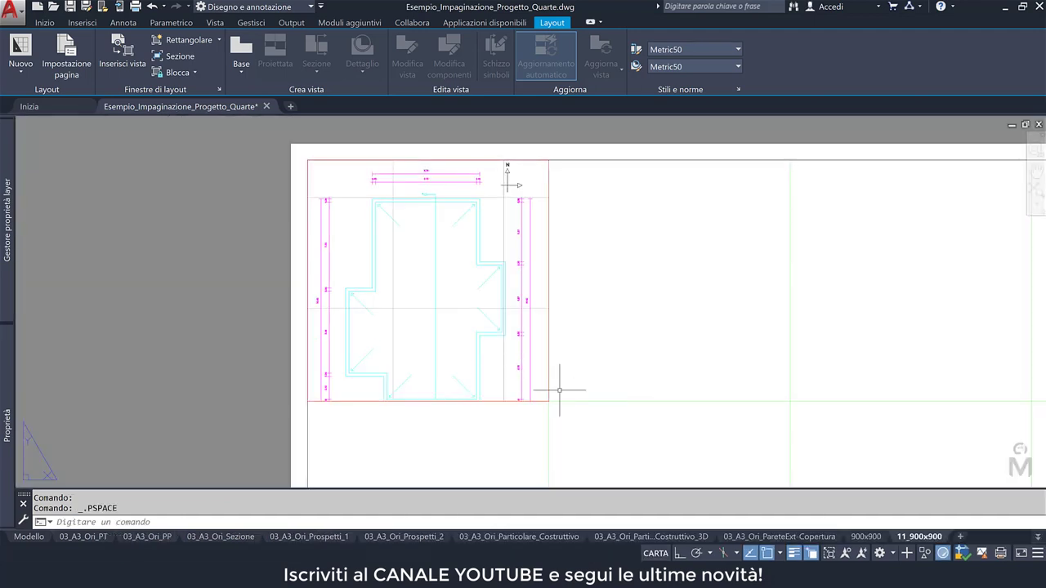
Stretch the viewport's bottom corner down so the plan's bottom dimensions and cyan caption show.
left_click(554, 389)
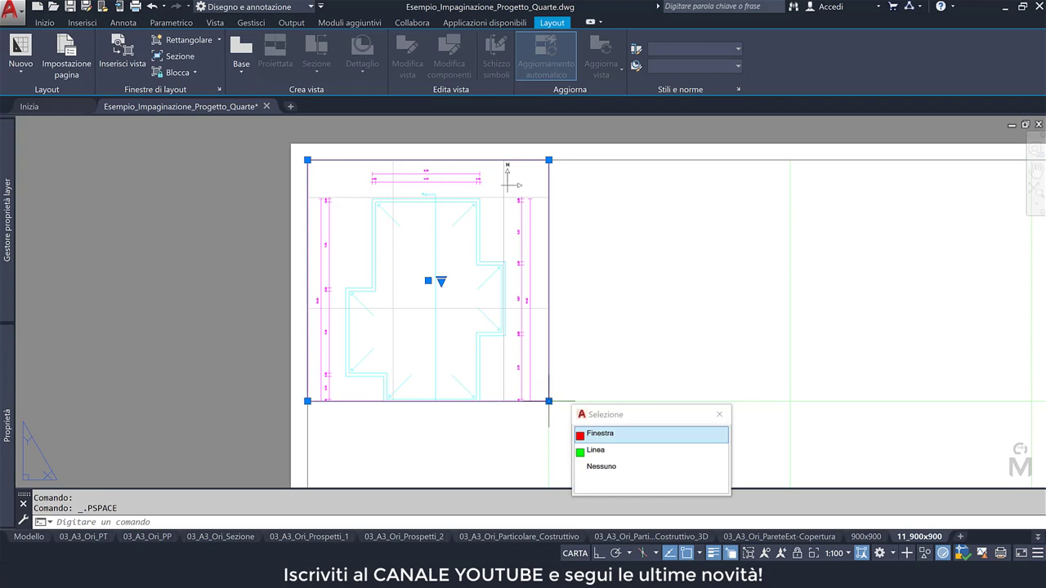
left_click(548, 401)
left_click(548, 447)
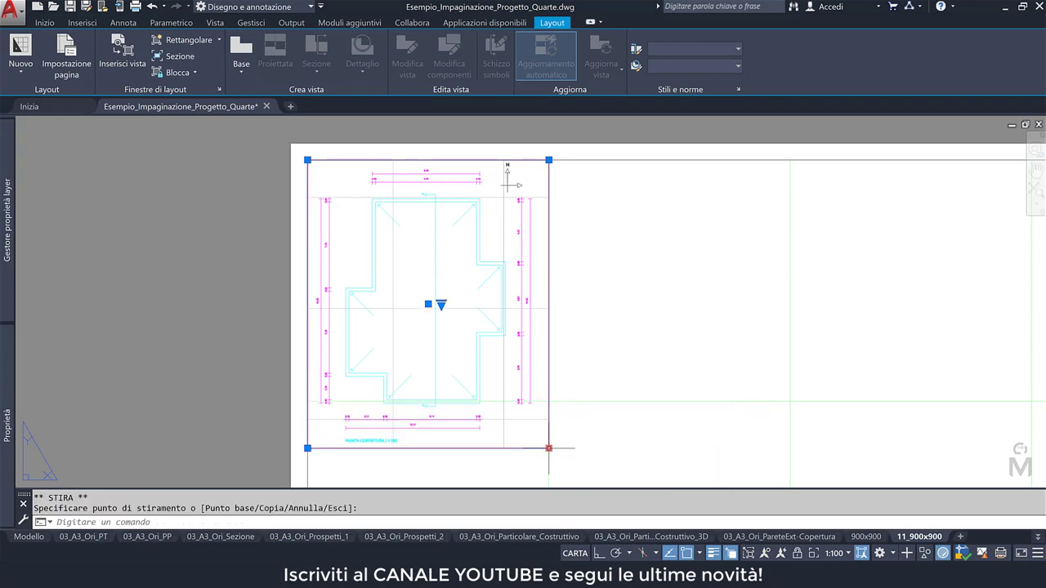
scroll(577, 392, "down", 4)
middle_click_drag(577, 392, 443, 392)
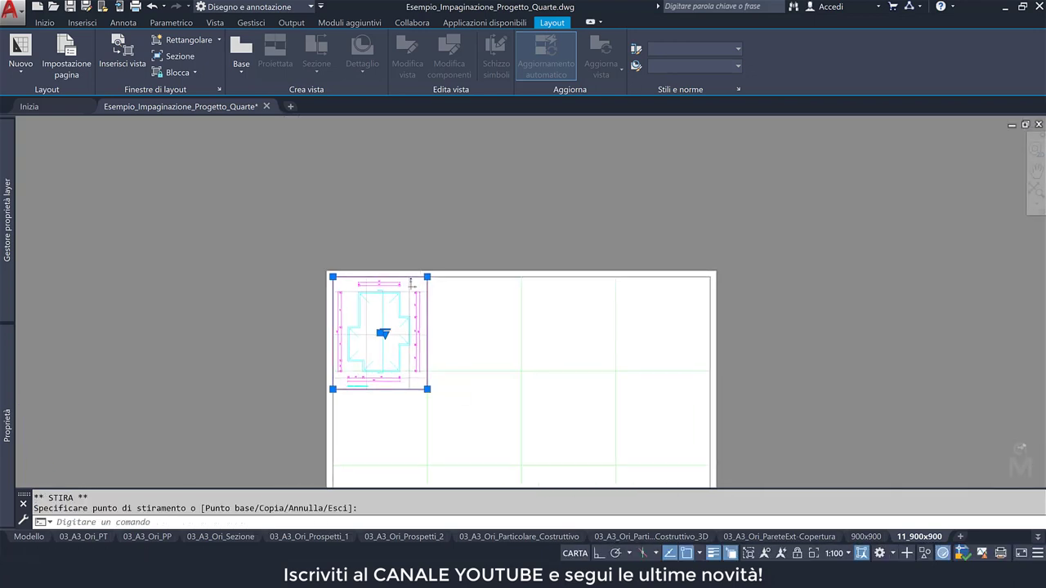
scroll(484, 373, "up", 2)
key("Escape")
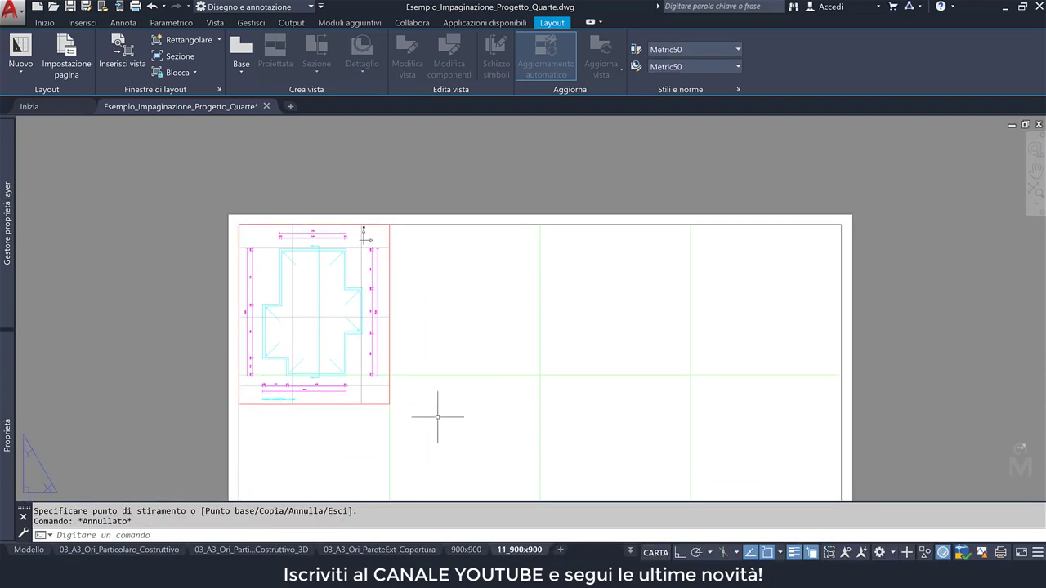
left_click(409, 407)
left_click(384, 402)
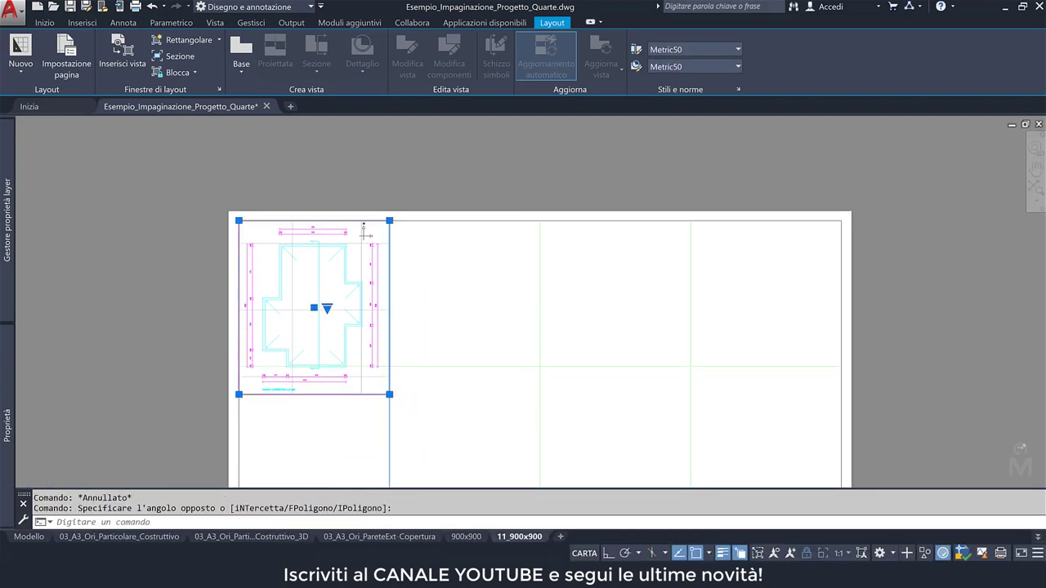
key("Escape")
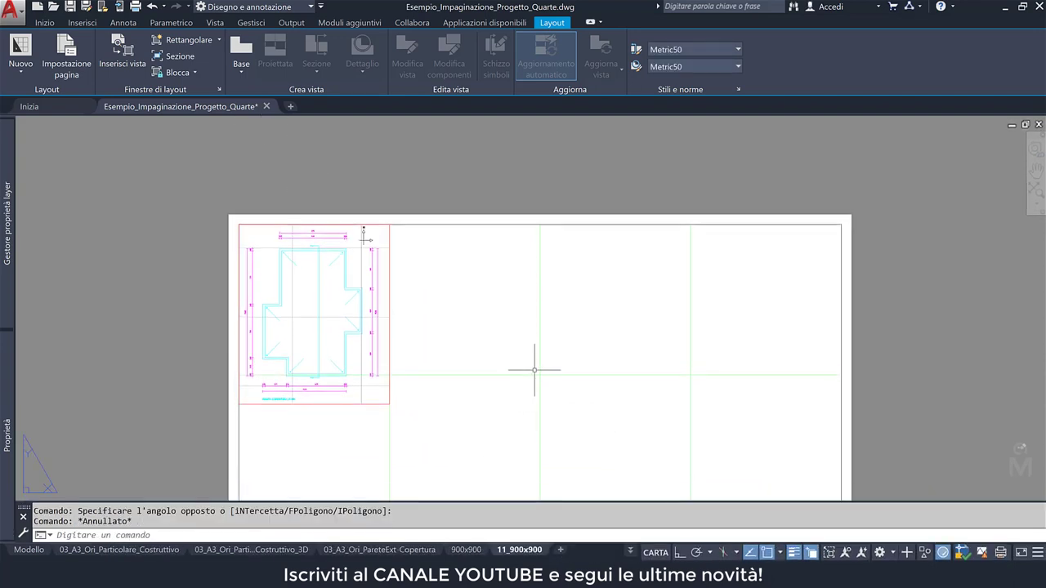
Copy the plan viewport so the duplicate sits directly to the right of the original.
left_click(411, 395)
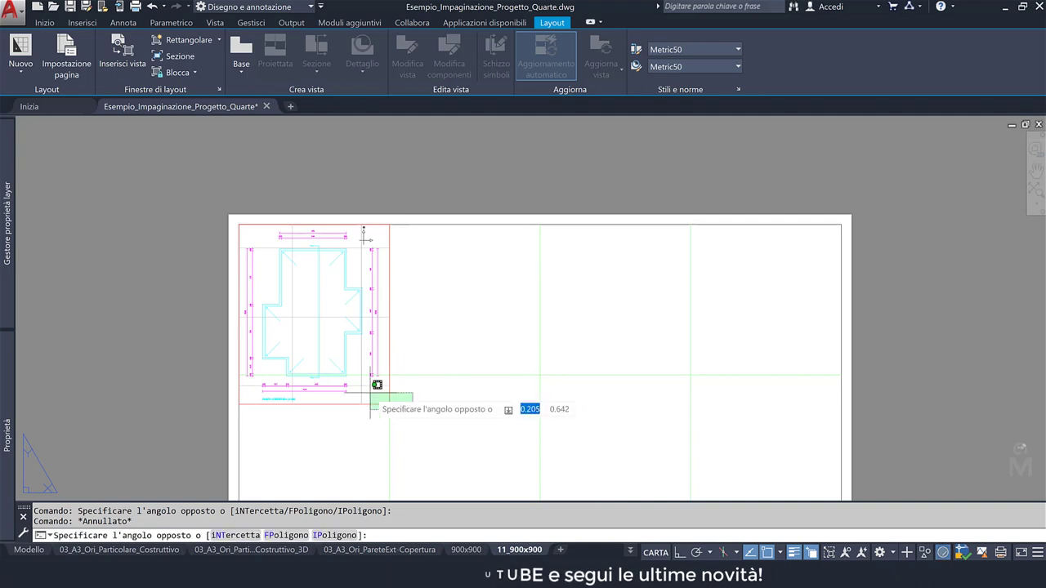
left_click(373, 385)
left_click(47, 24)
left_click(190, 57)
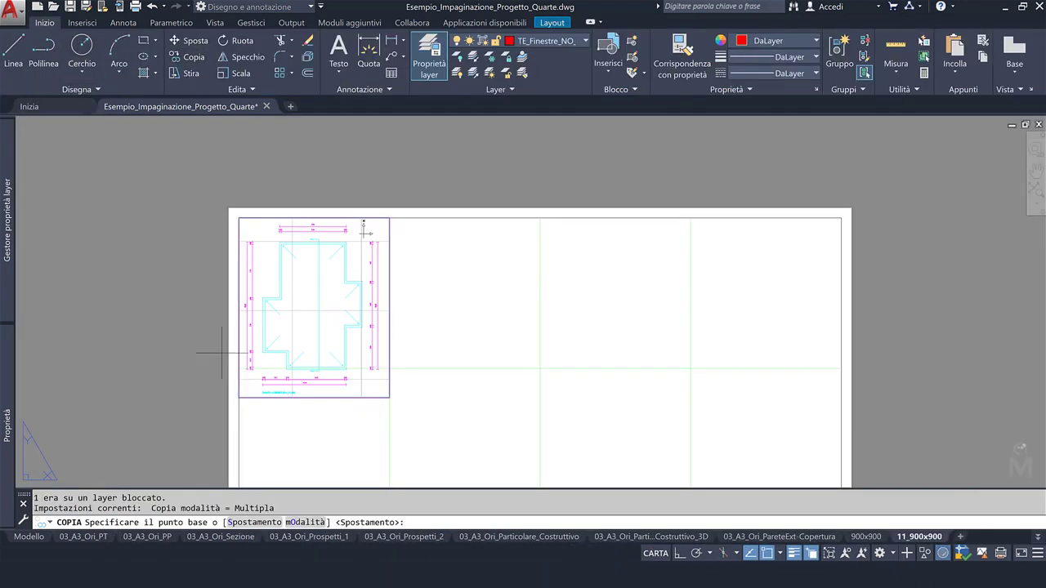
left_click(238, 397)
left_click(390, 397)
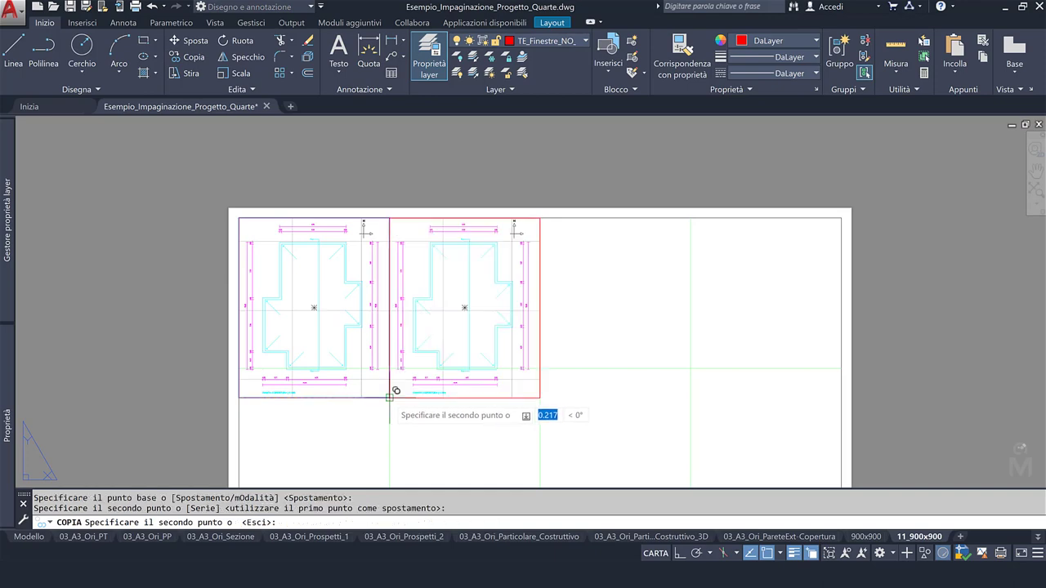
key("Escape")
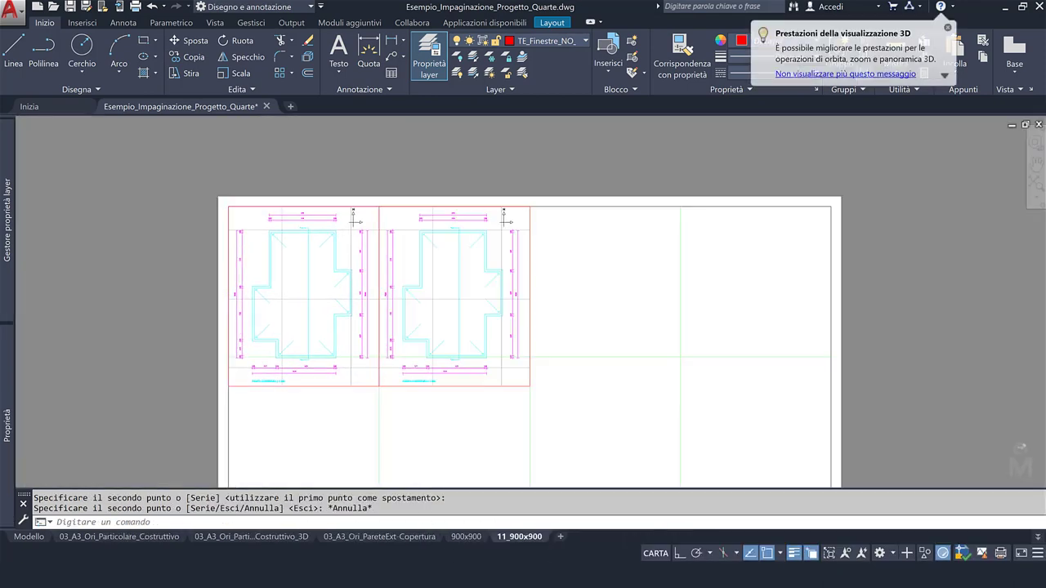
Pan the copy to show the detailed furnished ground-floor plan, then return to paper space.
double_click(464, 348)
mouse_move(504, 221)
middle_mouse_down()
mouse_move(406, 343)
mouse_move(467, 329)
mouse_move(415, 329)
mouse_move(460, 341)
mouse_move(415, 338)
middle_mouse_up()
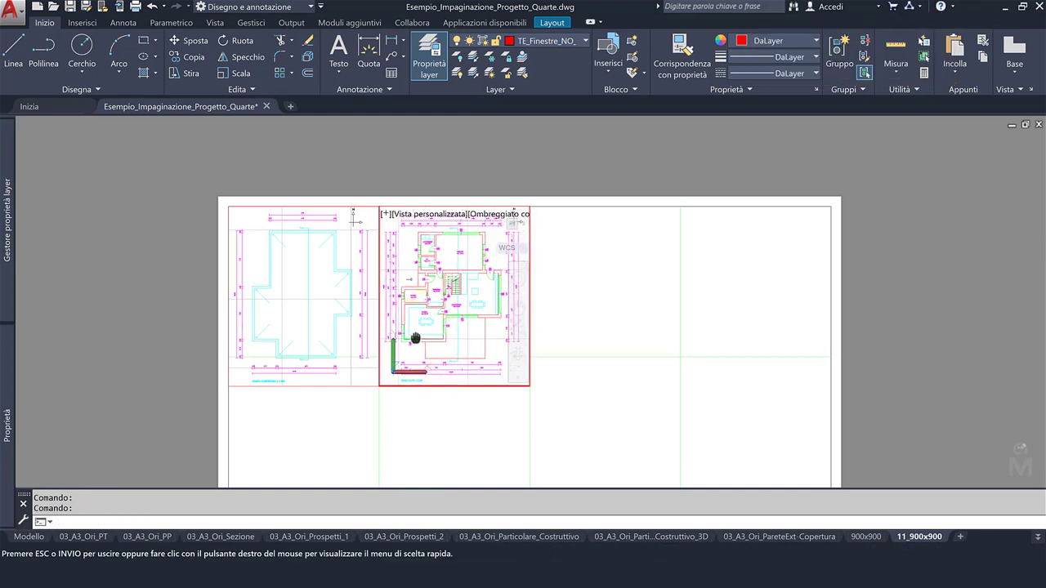
key("Escape")
double_click(598, 410)
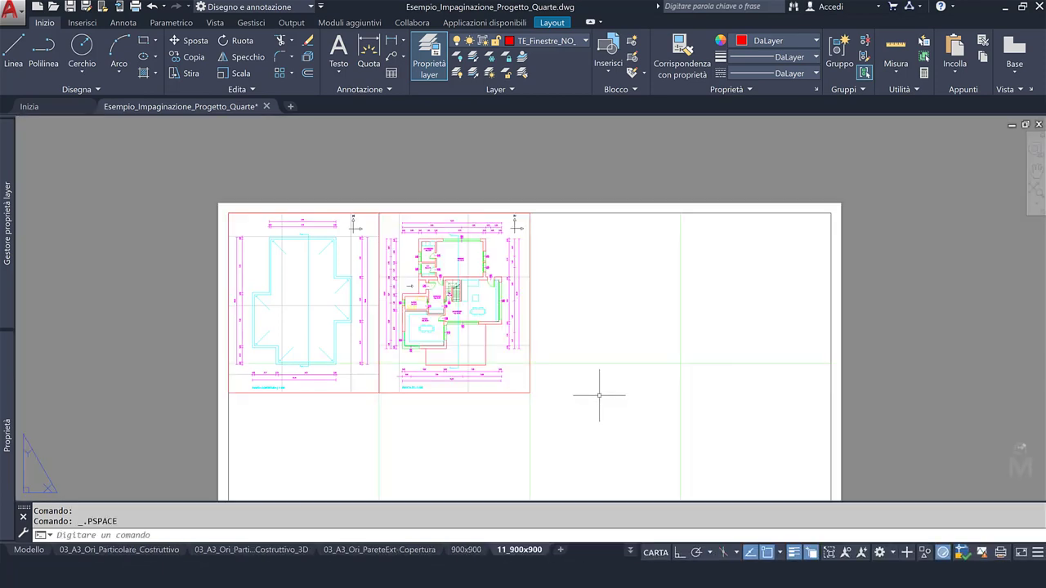
scroll(482, 329, "up", 2)
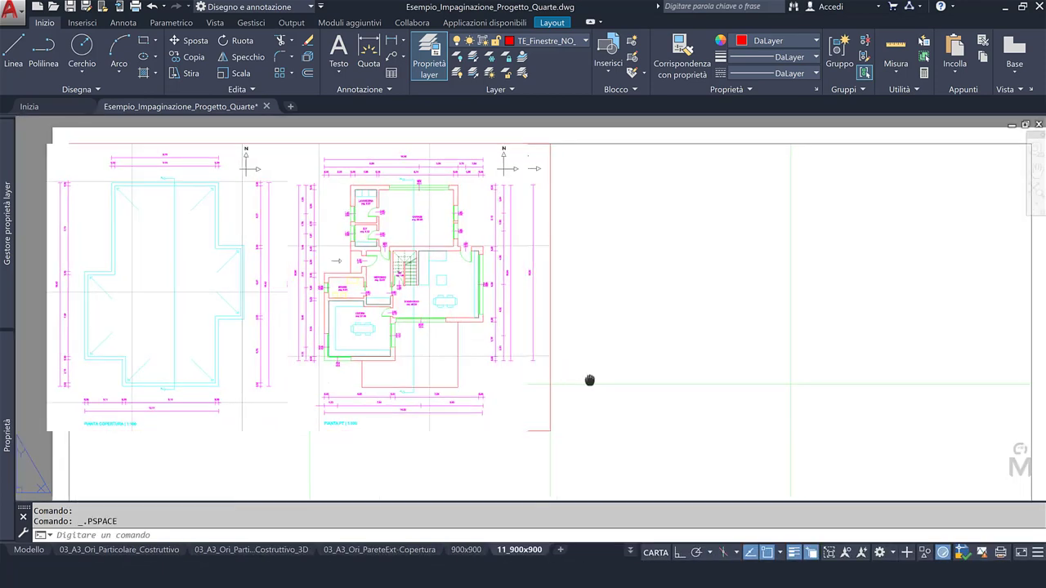
middle_click_drag(492, 370, 389, 358)
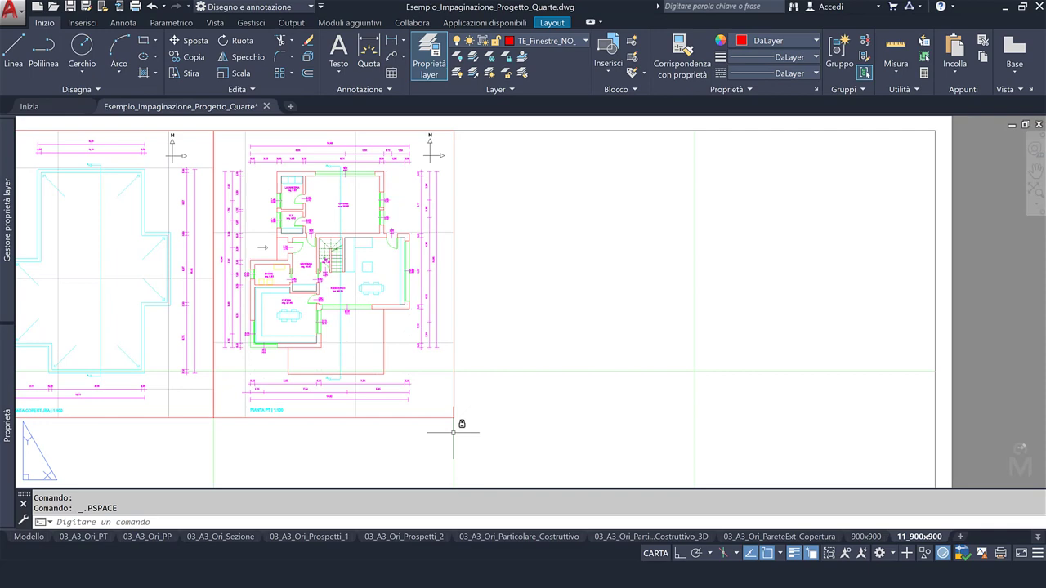
Copy the floor-plan viewport to the right to create a third viewport.
left_click(454, 433)
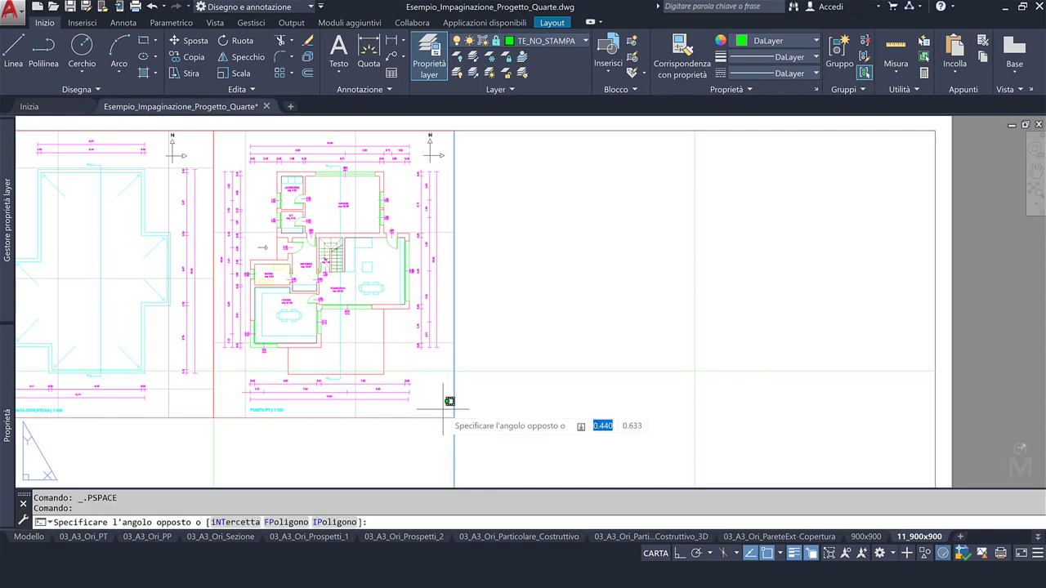
left_click(450, 413)
left_click(176, 58)
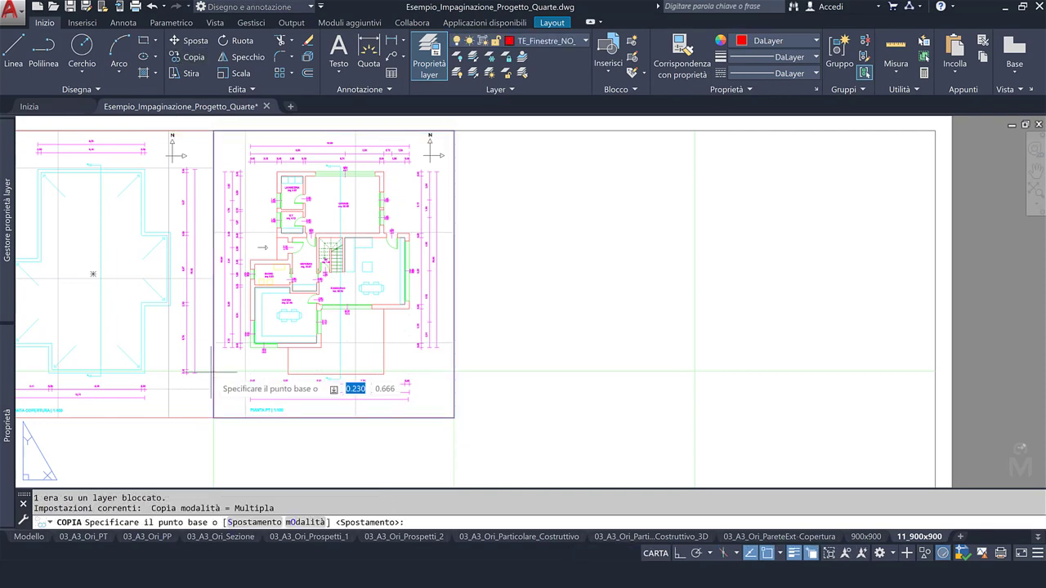
left_click(213, 417)
left_click(451, 415)
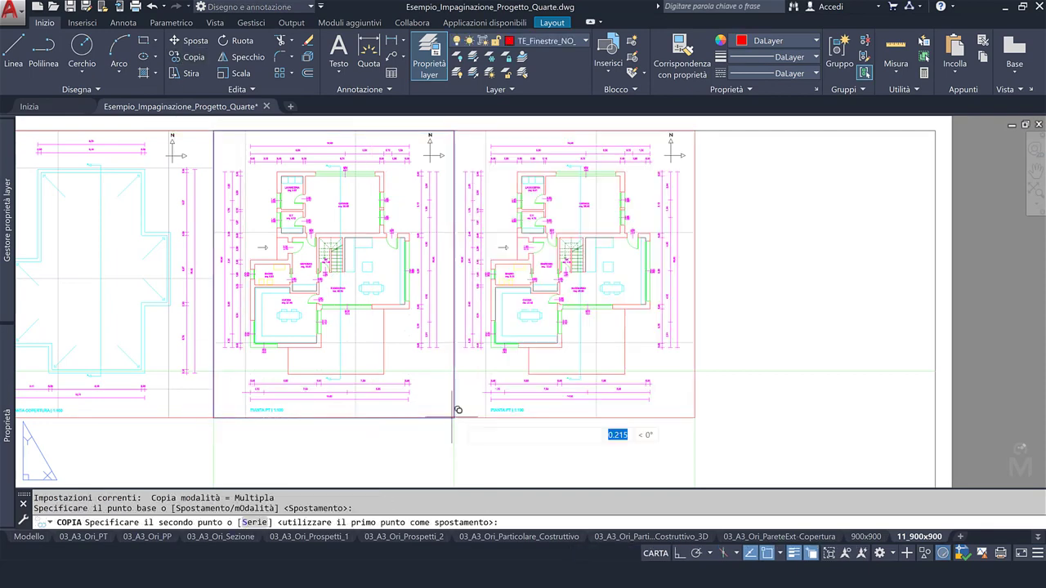
key("Escape")
key("F8")
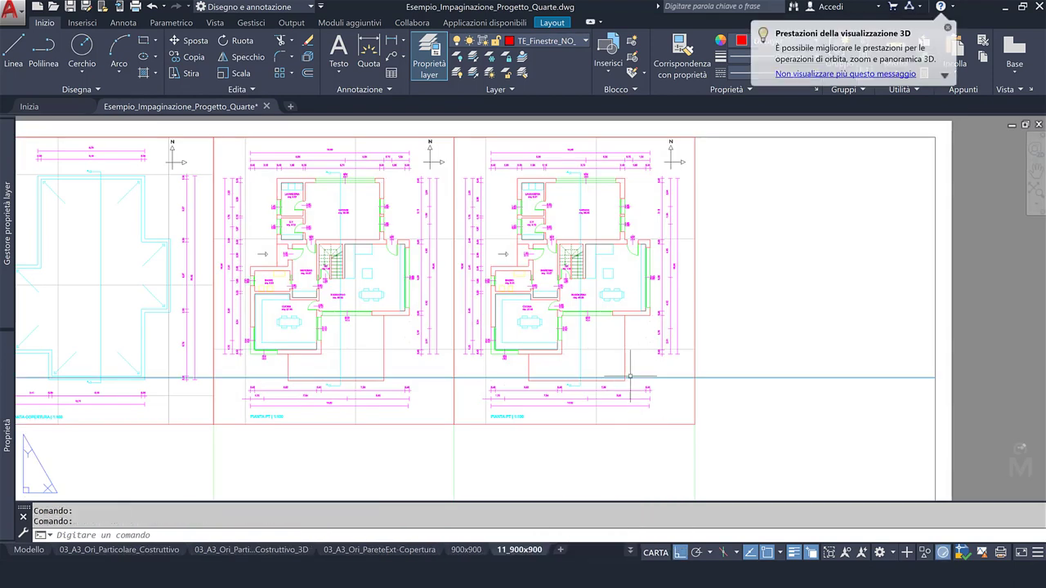
Frame the first-floor (P1) plan in the third viewport at 1:100 and return to paper space.
double_click(636, 361)
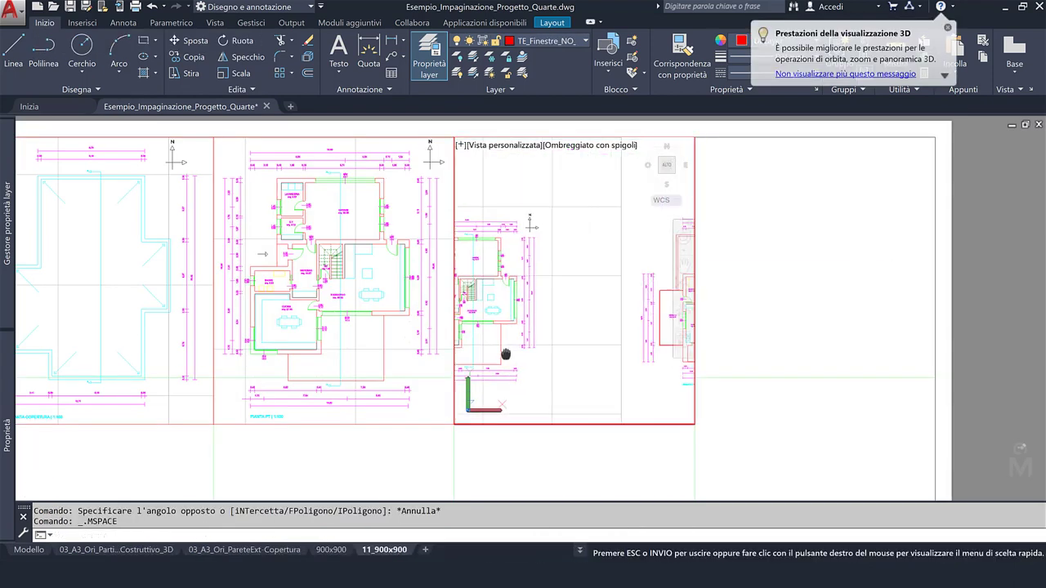
middle_click_drag(636, 361, 553, 369)
scroll(552, 370, "down", 2)
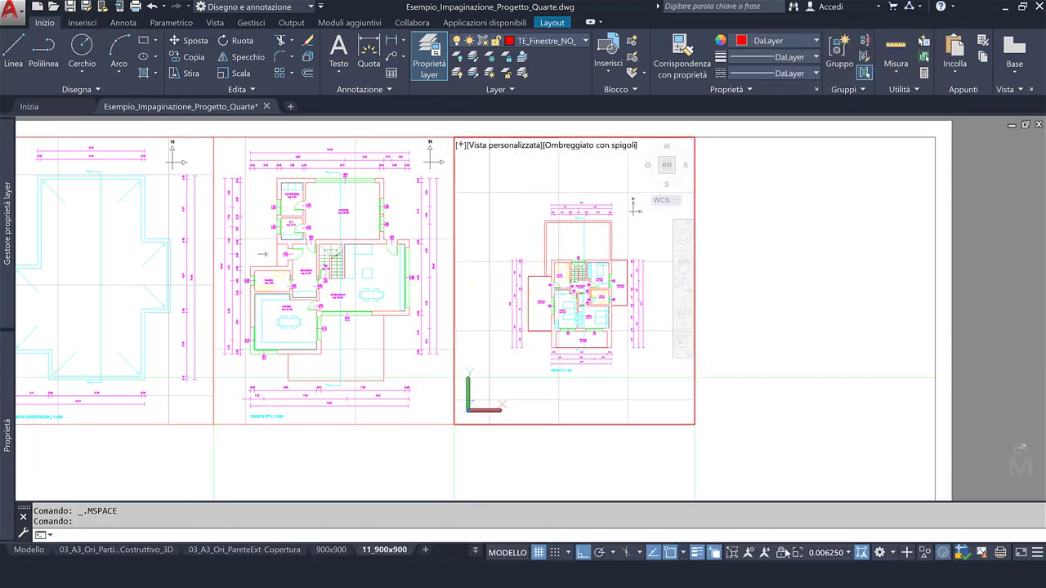
left_click(828, 554)
left_click(722, 337)
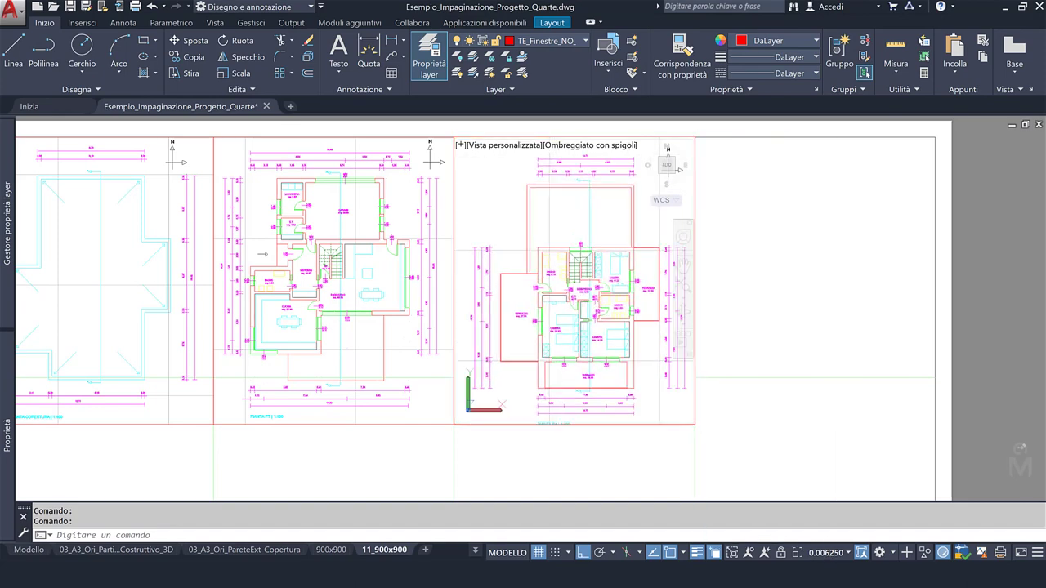
middle_click_drag(629, 351, 611, 368)
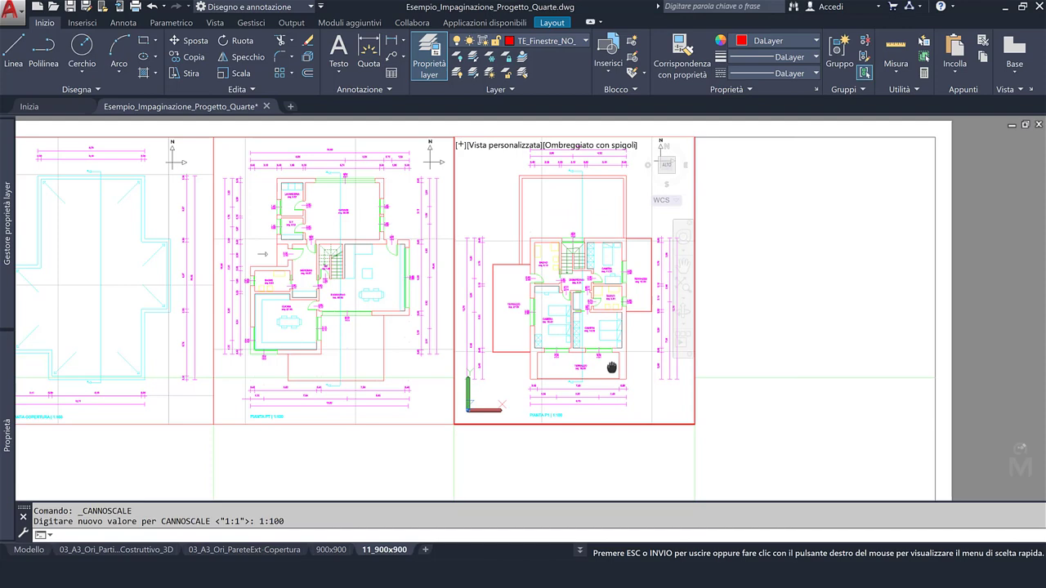
double_click(730, 387)
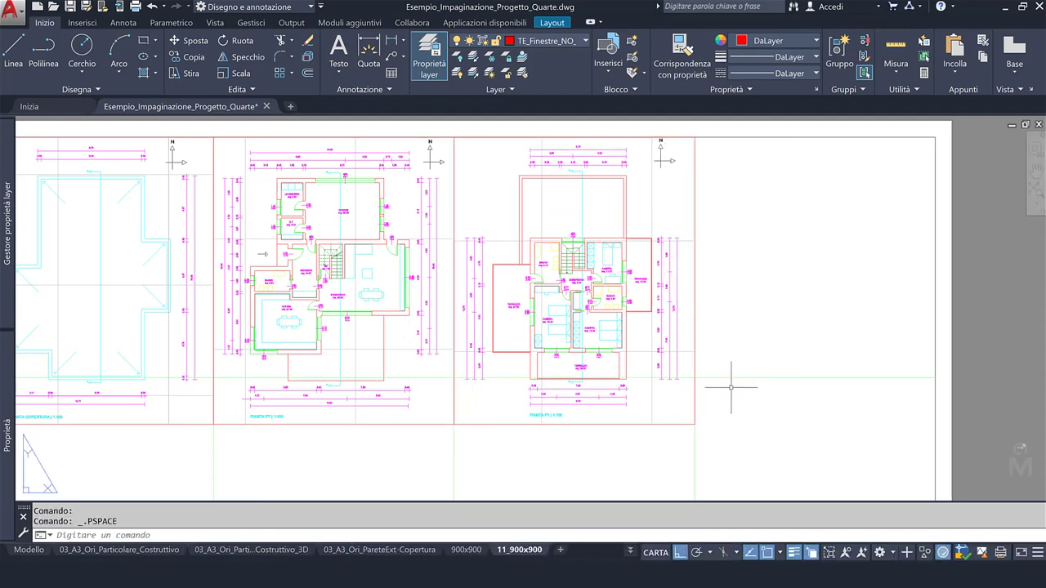
double_click(643, 389)
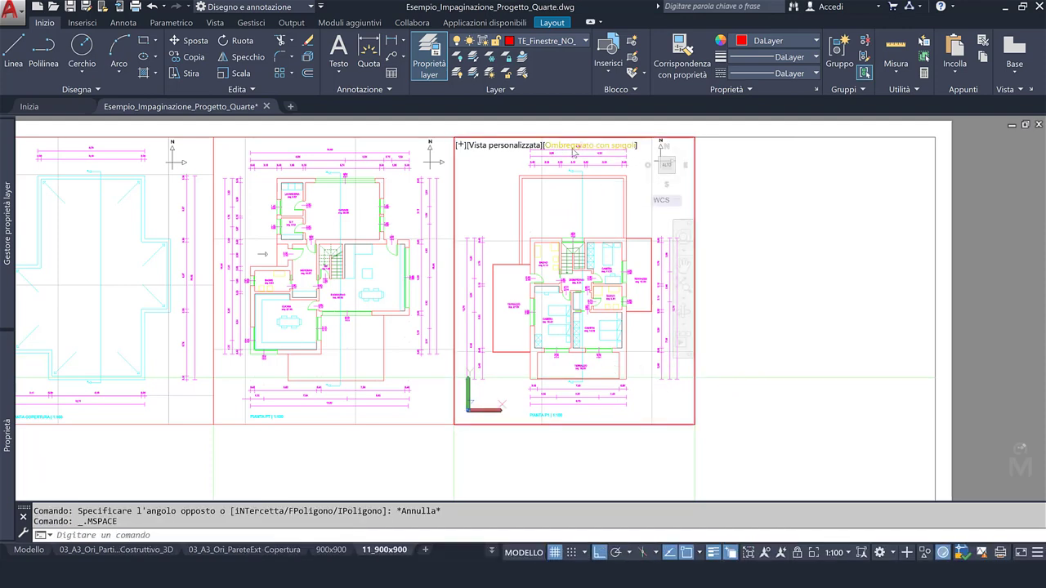
double_click(750, 233)
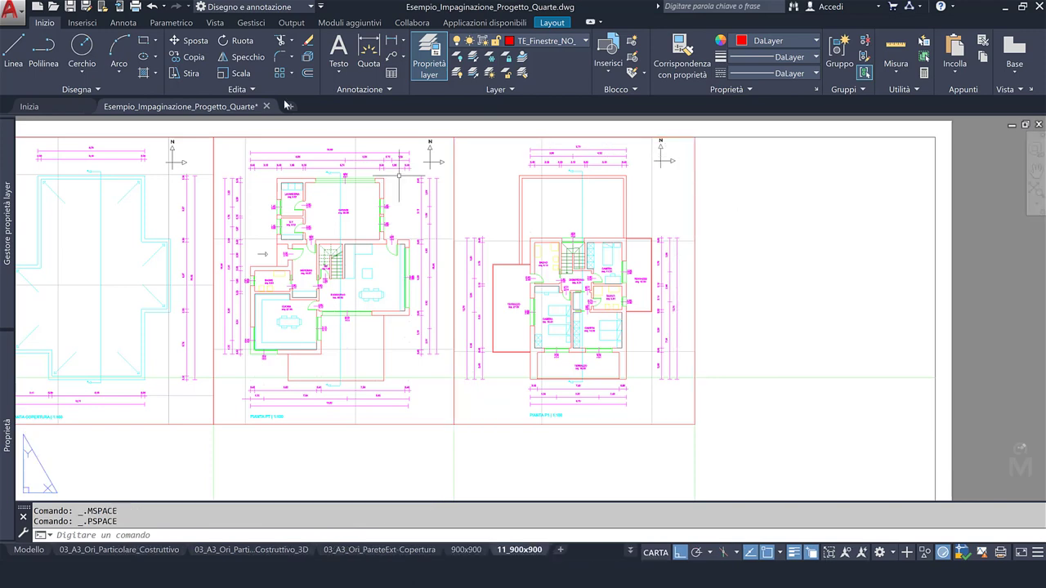
Check the three side-by-side plans in the plot print preview, then close it.
left_click(135, 8)
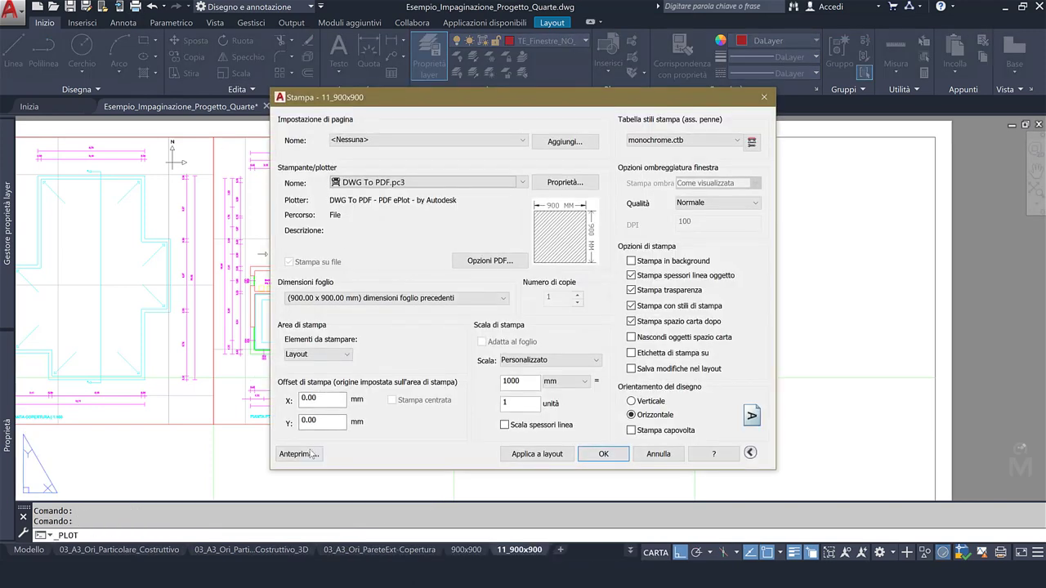
left_click(311, 454)
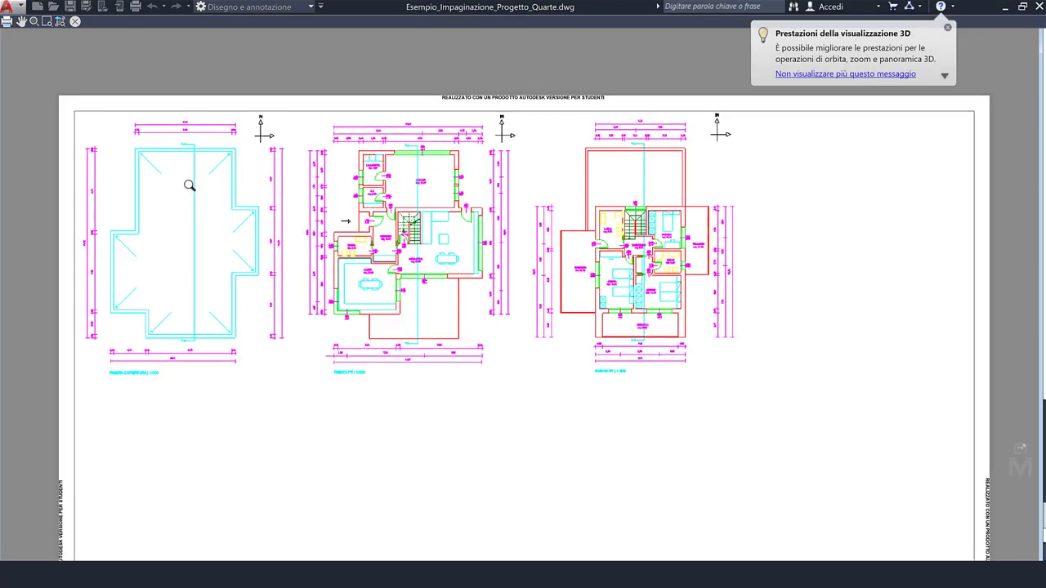
scroll(189, 186, "up", 2)
middle_click_drag(156, 199, 193, 197)
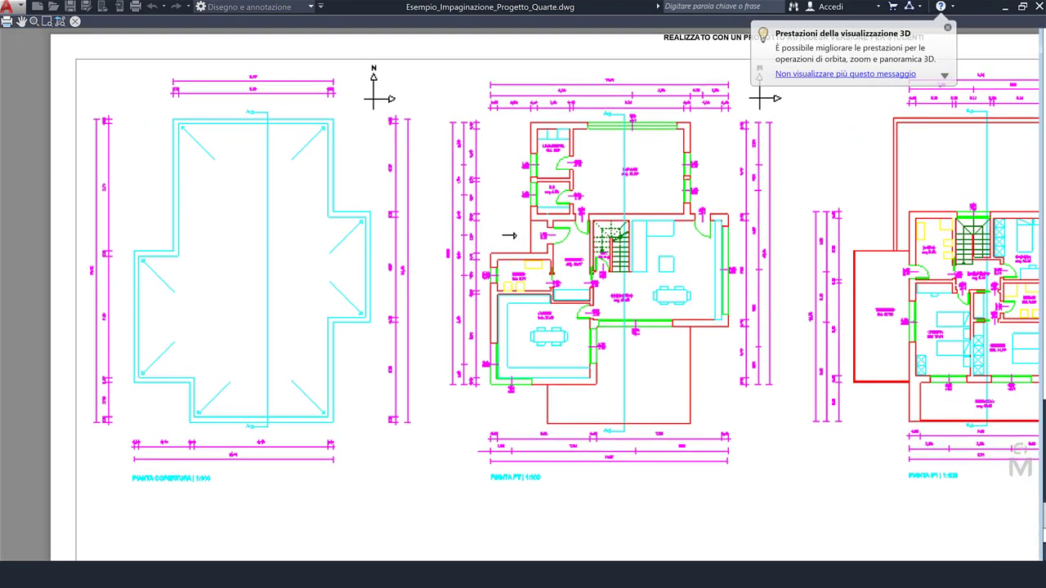
scroll(288, 226, "down", 1)
scroll(372, 228, "up", 2)
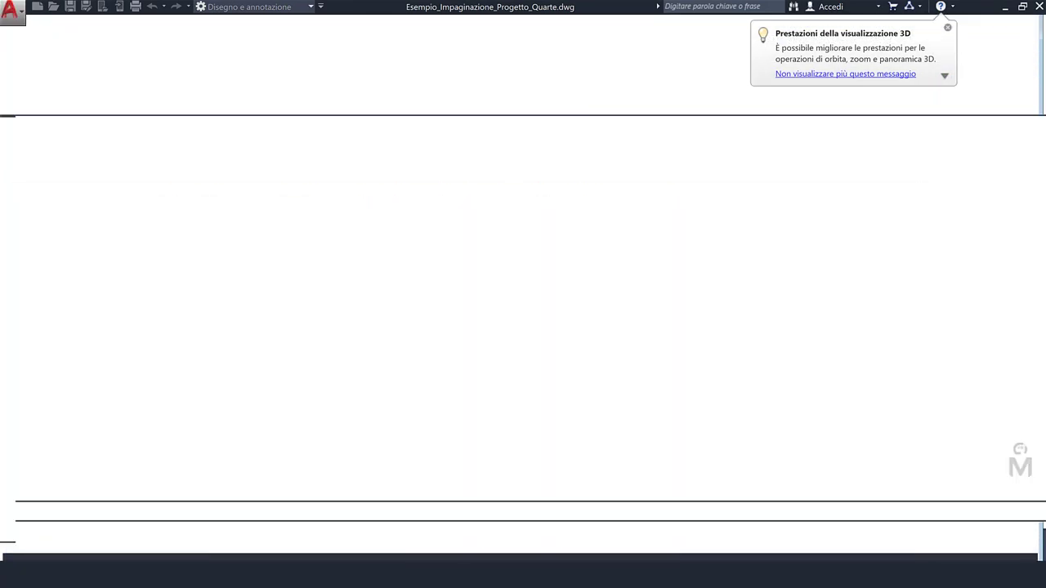
key("Escape")
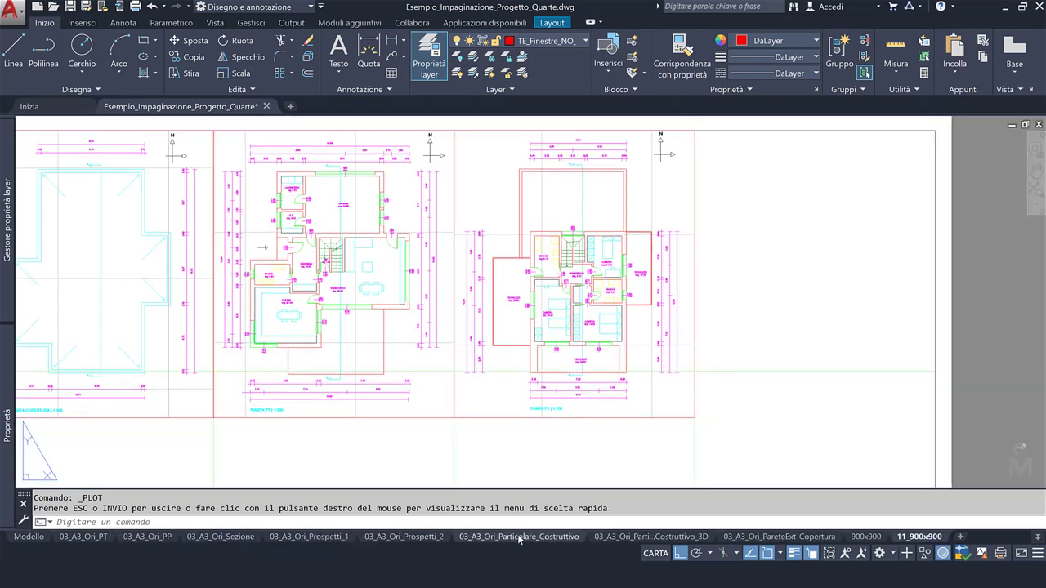
right_click(913, 539)
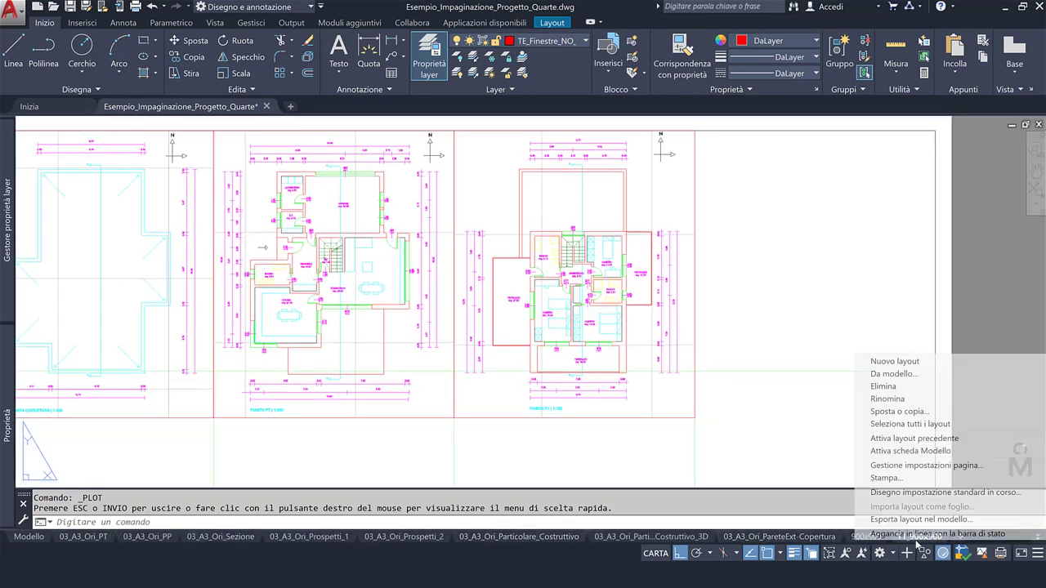
left_click(923, 465)
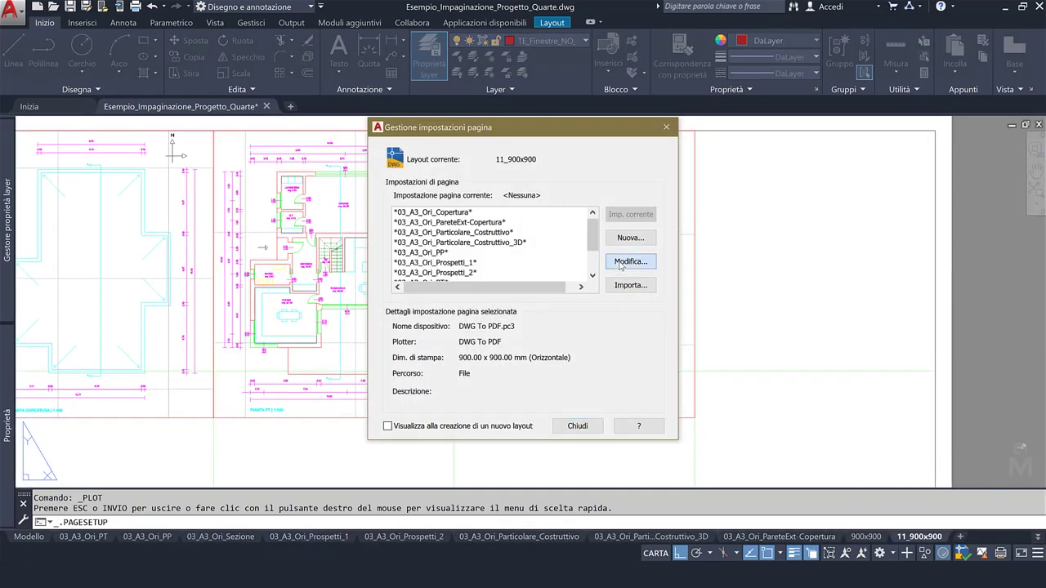
left_click(620, 263)
left_click(700, 142)
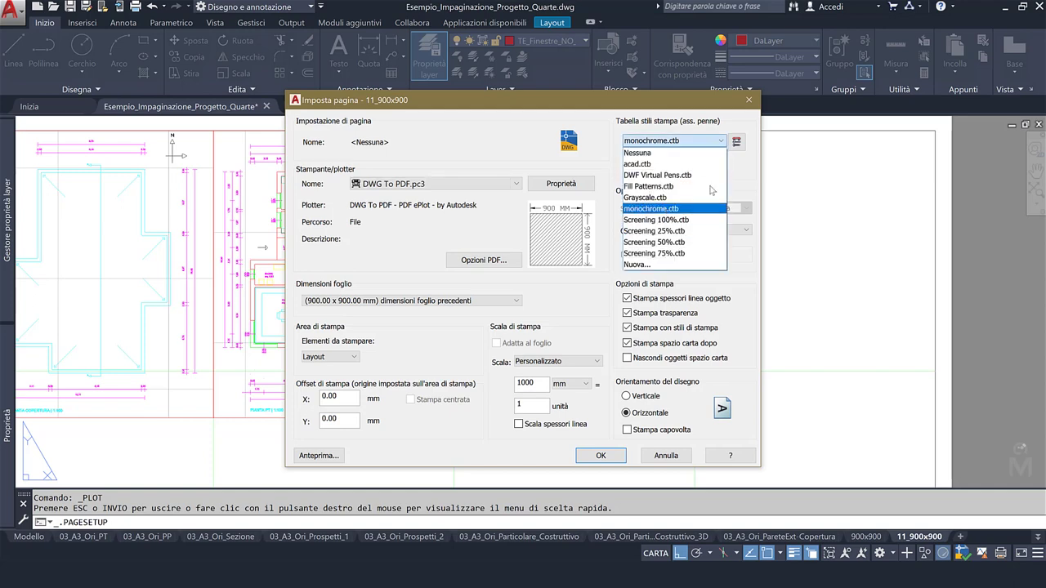
left_click(670, 208)
left_click(737, 141)
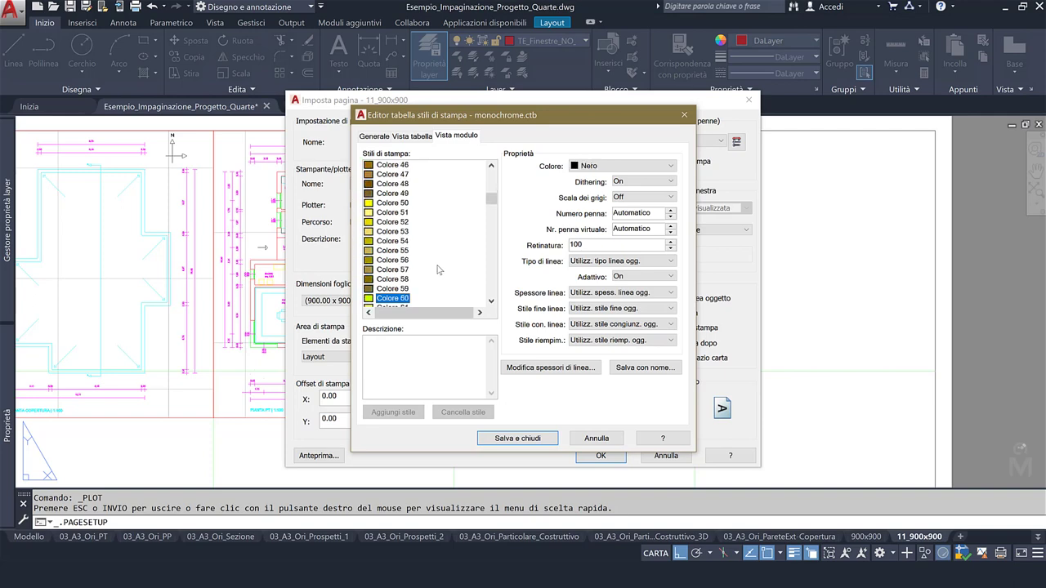
left_click(680, 117)
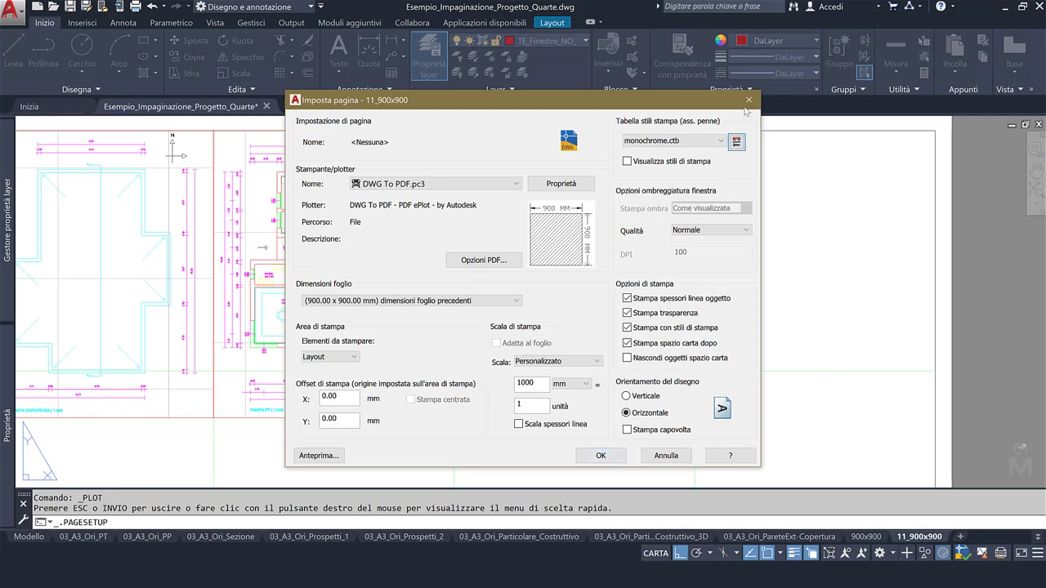
left_click(747, 101)
left_click(667, 129)
Set the right viewport to Wireframe 2D with the grid turned off.
double_click(576, 189)
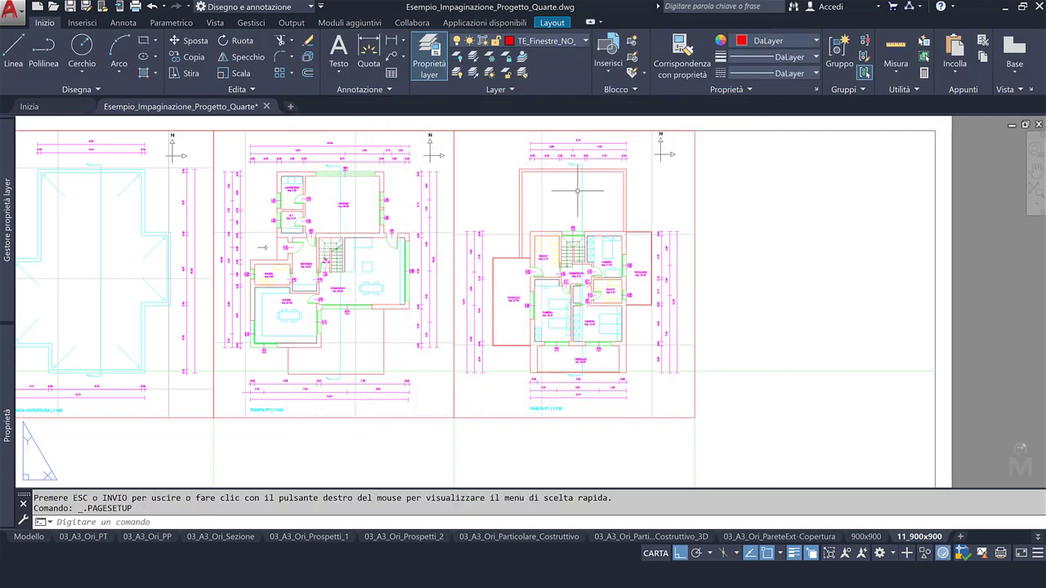
left_click(597, 139)
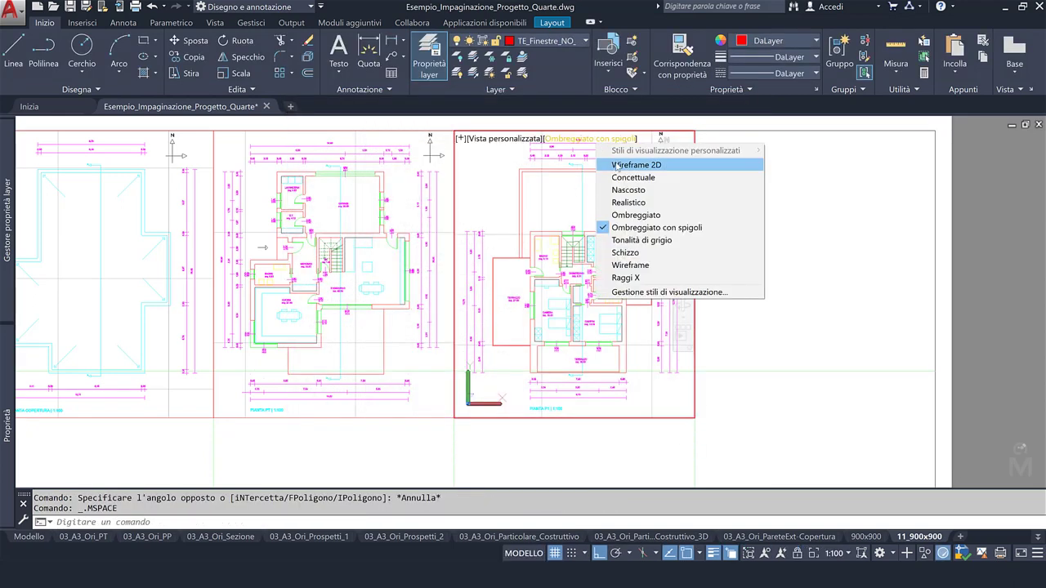
left_click(617, 166)
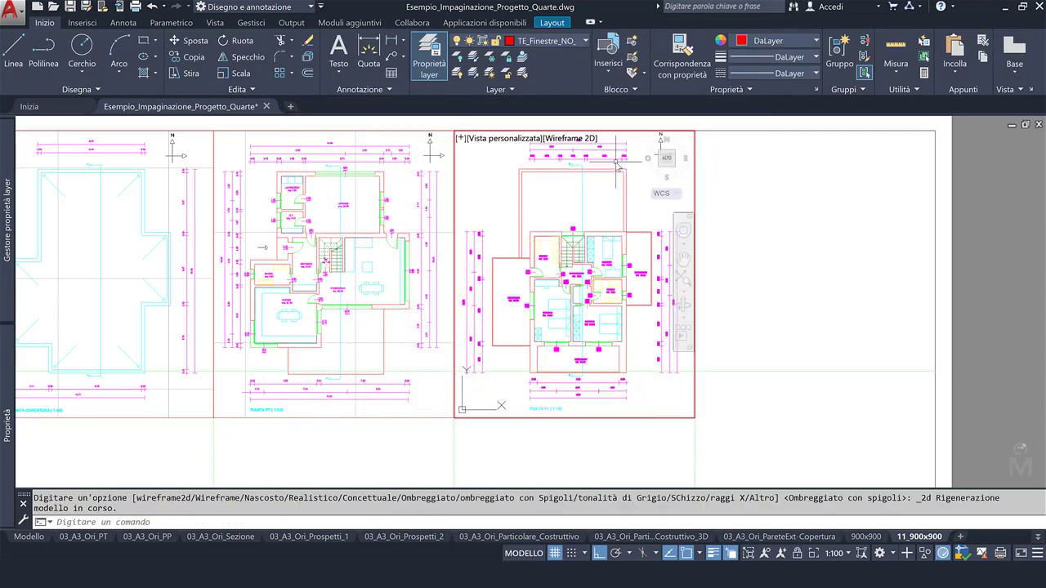
left_click(554, 553)
double_click(723, 331)
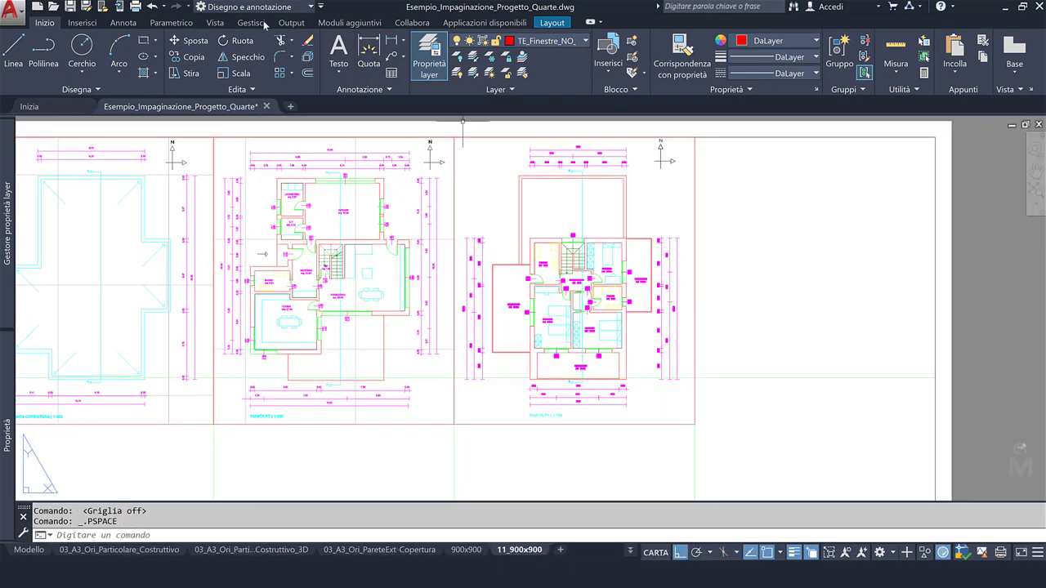
Preview the printed sheet to check the right viewport's output.
left_click(137, 7)
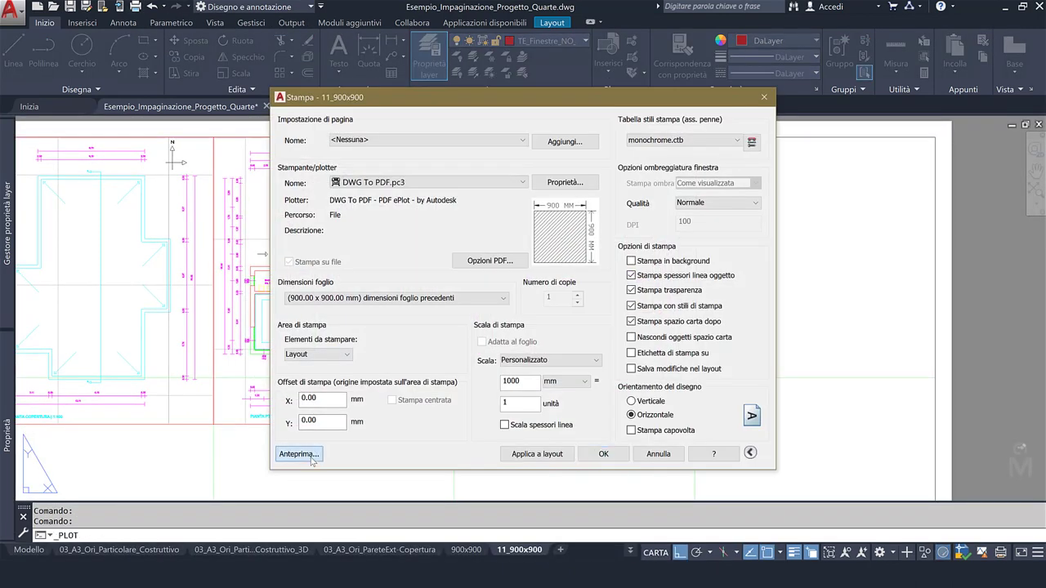
left_click(298, 454)
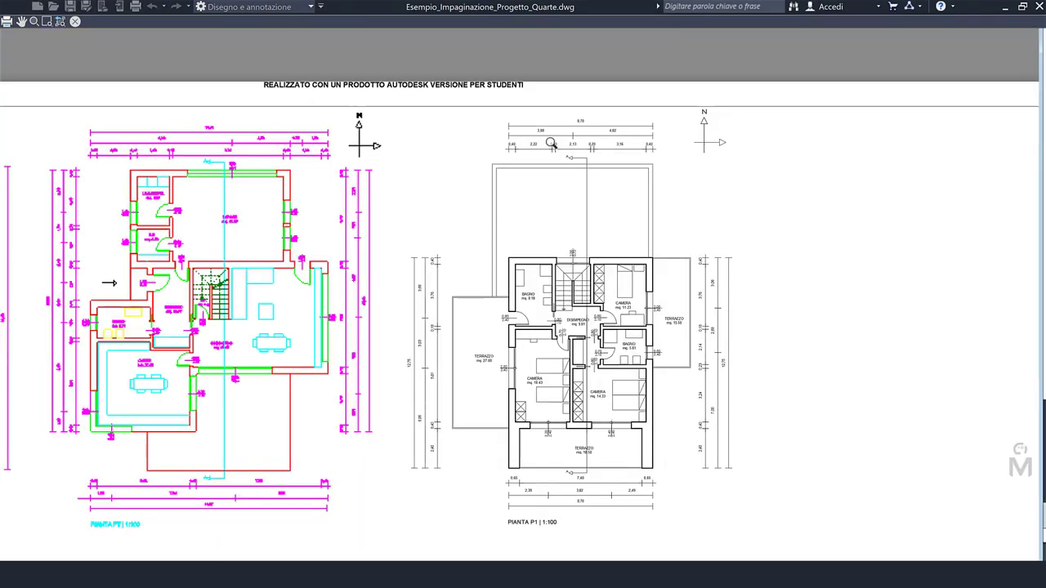
scroll(495, 249, "down", 2)
middle_click_drag(596, 311, 638, 296)
key("Escape")
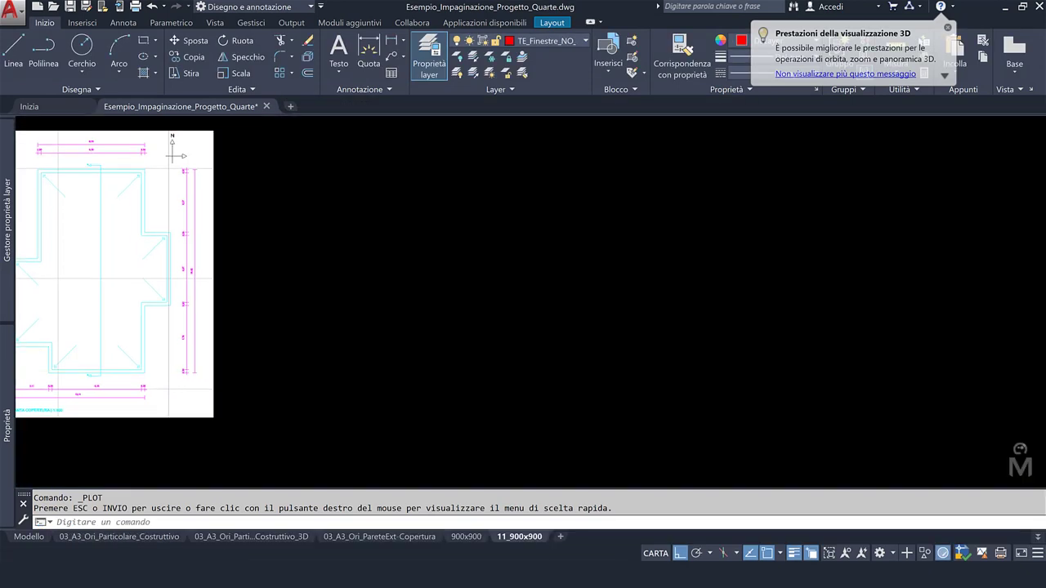
Switch the middle and left viewports to Wireframe 2D, then reopen the Plot dialog with Ctrl+P.
left_click(425, 392)
double_click(426, 392)
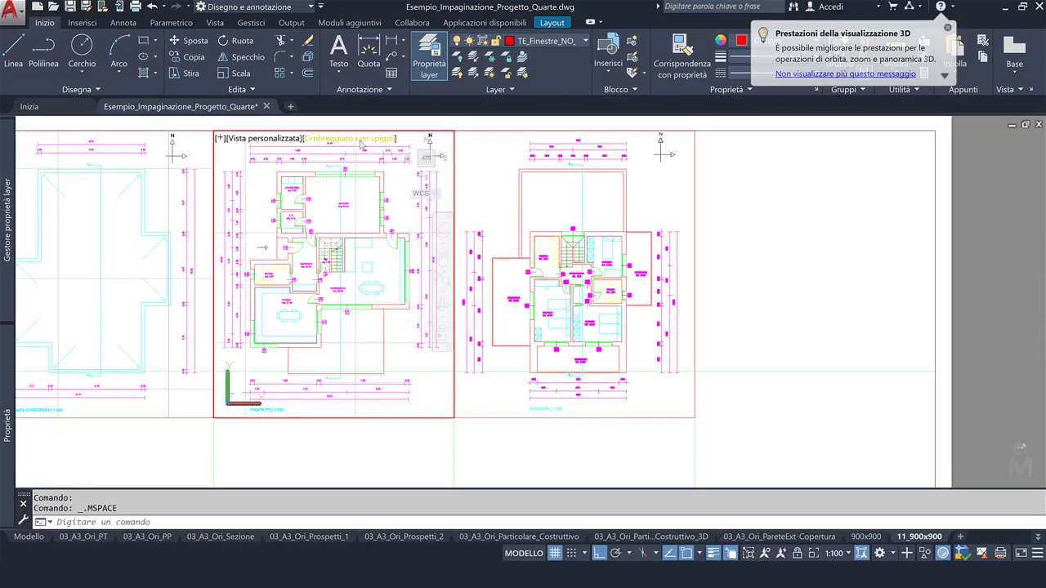
left_click(361, 138)
left_click(384, 165)
left_click(172, 139)
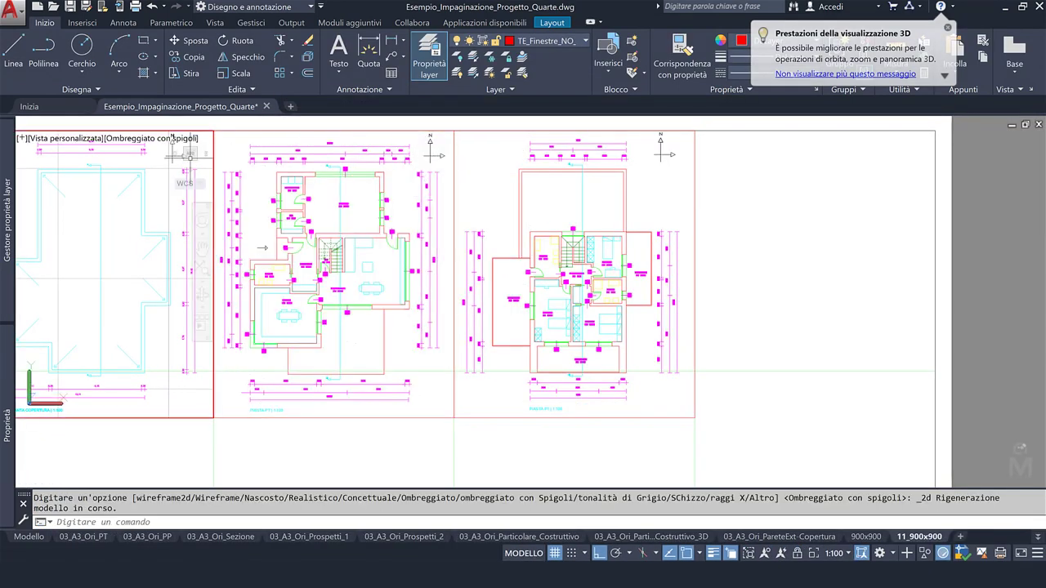
left_click(156, 139)
left_click(253, 164)
double_click(287, 122)
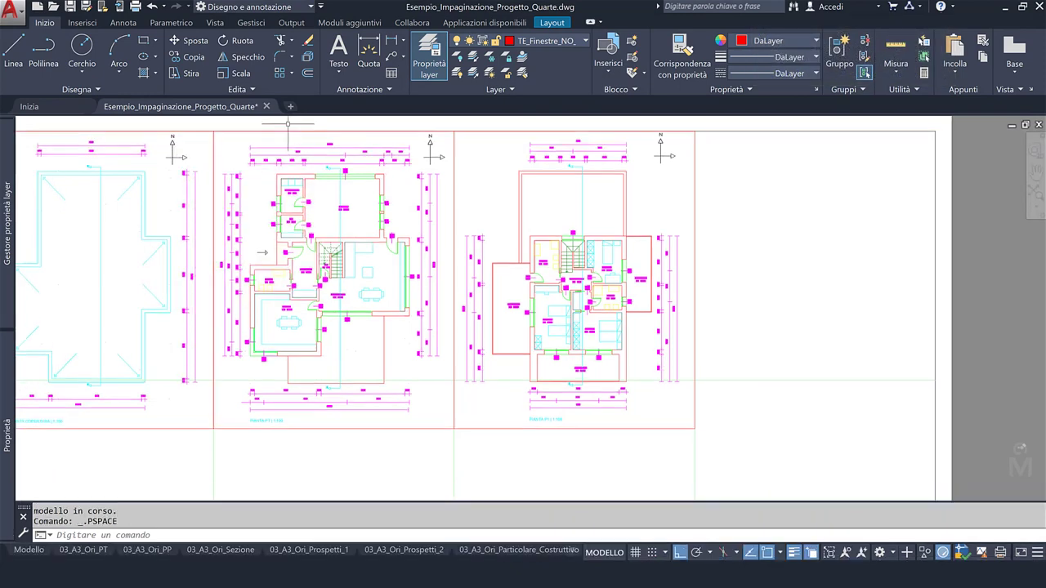
key("ctrl+p")
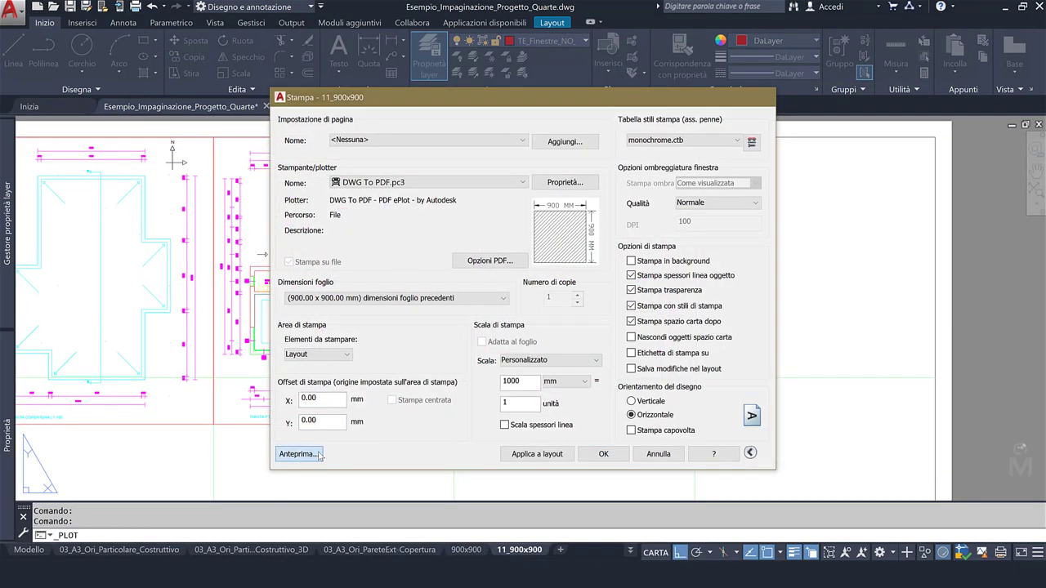
Preview the sheet to confirm all three plans print in black, then close the preview and Plot dialog.
left_click(320, 454)
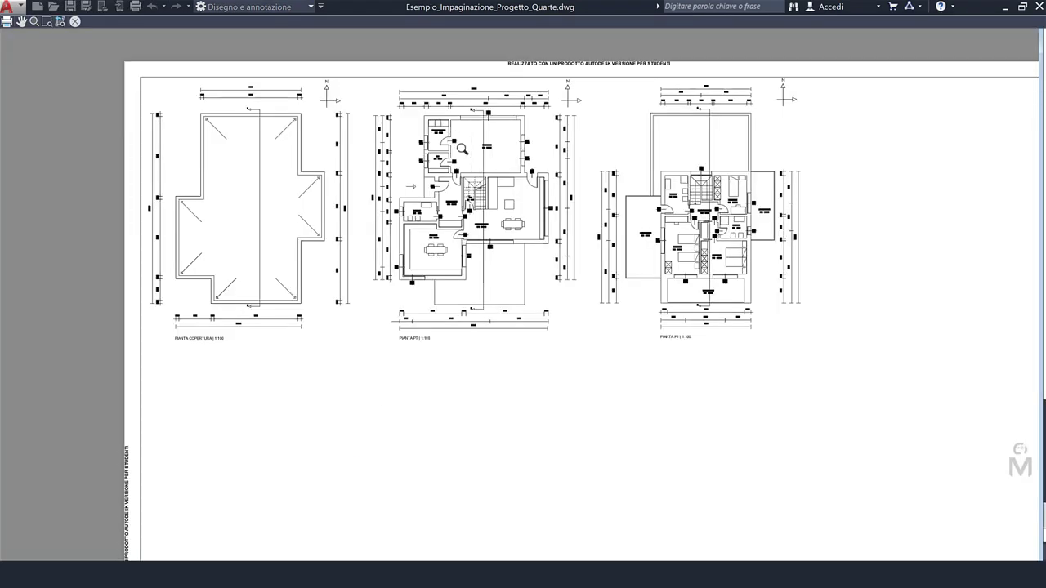
middle_click_drag(400, 195, 436, 187)
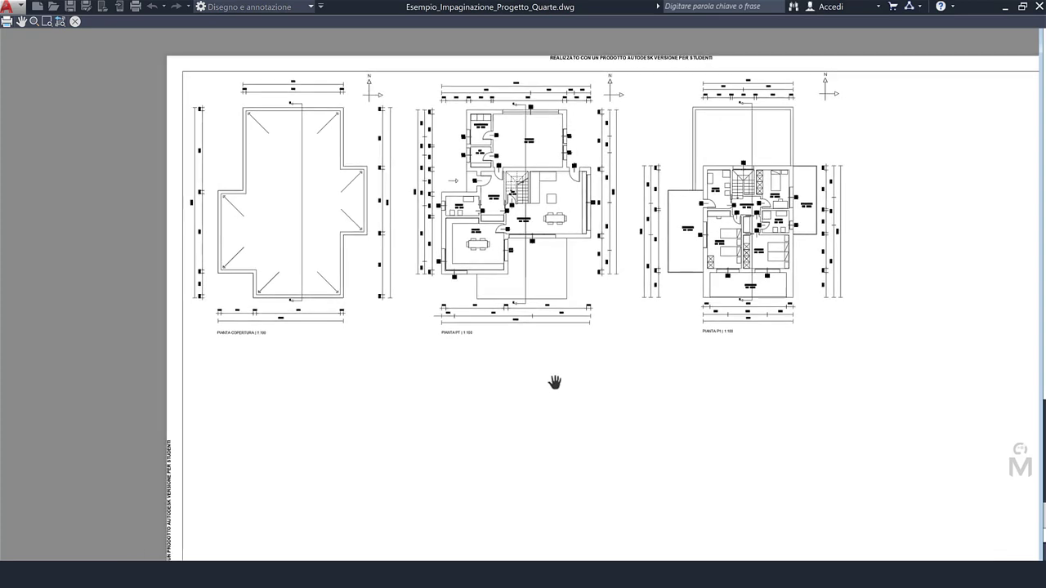
scroll(555, 377, "down", 1)
scroll(555, 371, "down", 1)
mouse_move(551, 366)
left_mouse_down()
mouse_move(473, 236)
mouse_move(532, 202)
mouse_move(502, 280)
left_mouse_up()
key("Escape")
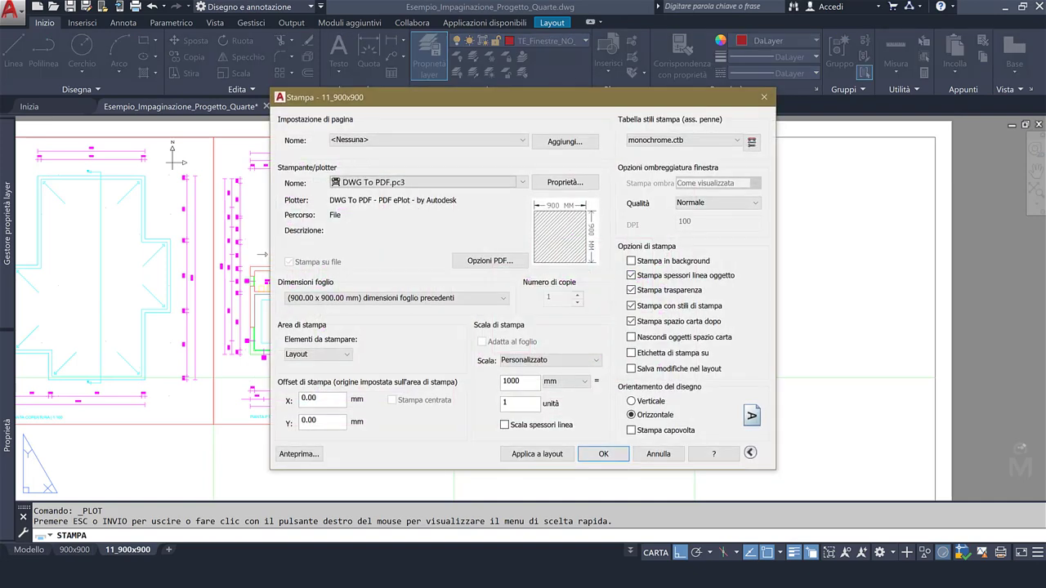
key("Escape")
scroll(479, 303, "down", 1)
scroll(495, 286, "up", 2)
Copy the first-floor plan viewport to the right of itself.
scroll(495, 289, "up", 2)
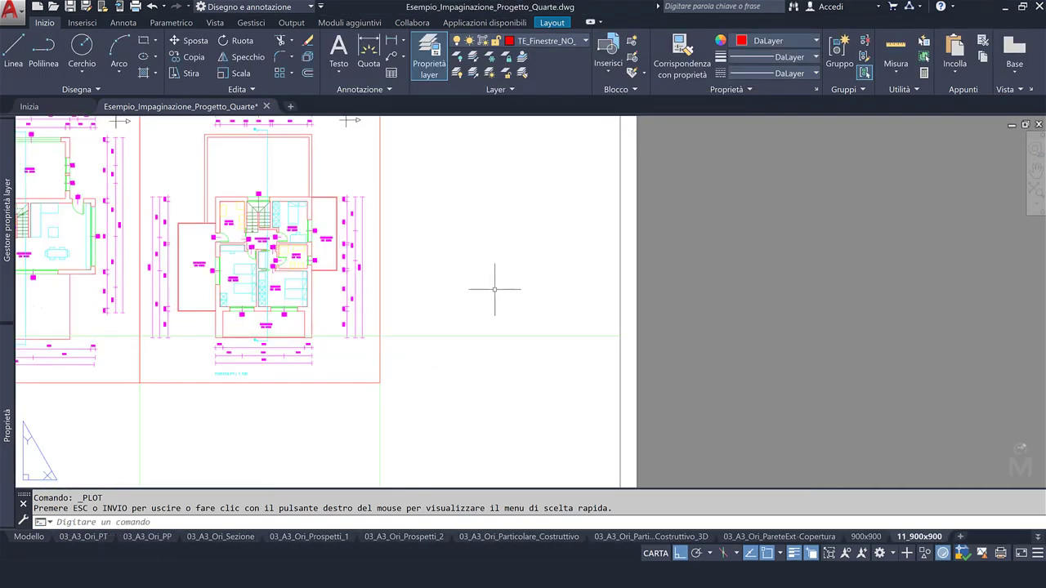
middle_click_drag(495, 289, 495, 327)
left_click(405, 288)
left_click(364, 253)
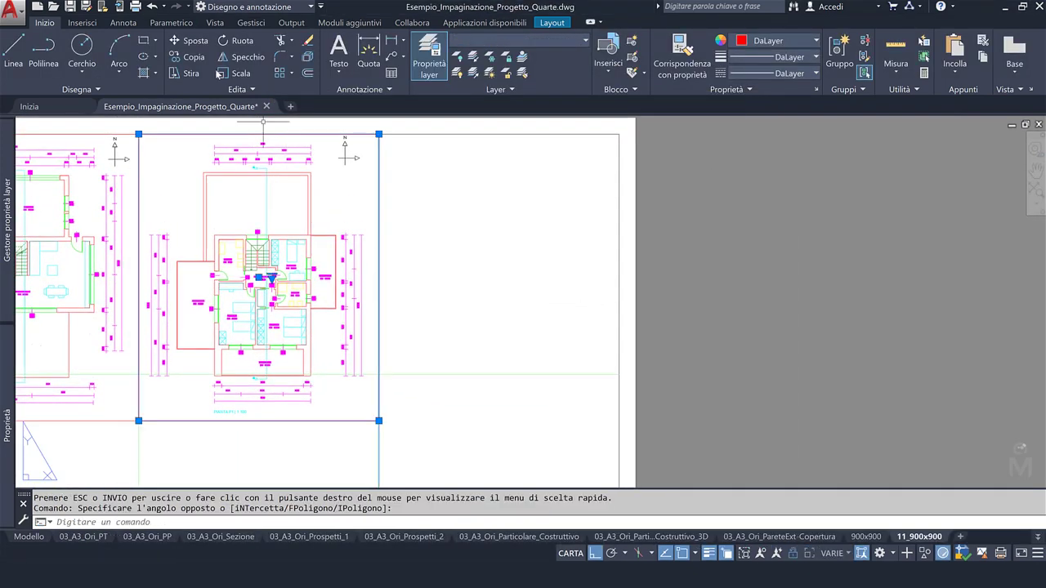
left_click(189, 58)
left_click(138, 421)
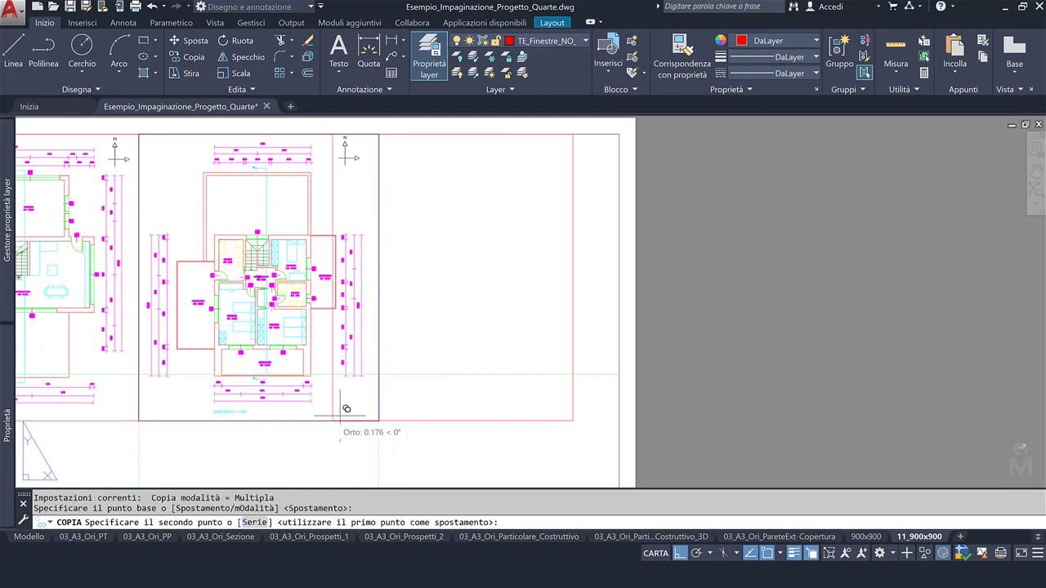
left_click(378, 421)
key("Escape")
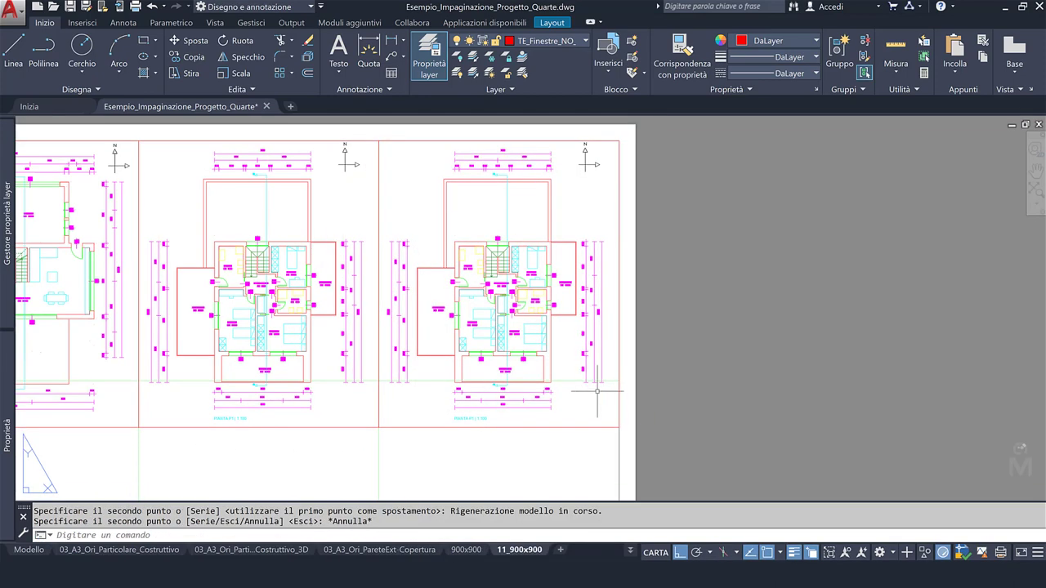
Frame the building section in the copied viewport at a 1:100 scale.
double_click(587, 391)
scroll(531, 315, "down", 3)
scroll(522, 327, "down", 3)
mouse_move(522, 327)
middle_mouse_down()
mouse_move(548, 324)
mouse_move(493, 288)
mouse_move(471, 288)
middle_mouse_up()
scroll(596, 340, "up", 3)
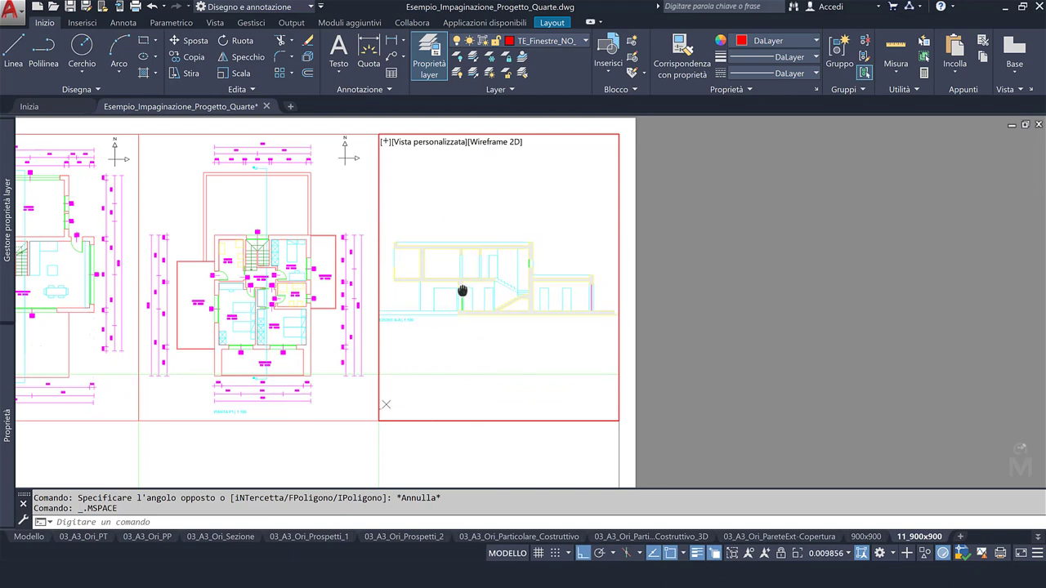
left_click(827, 553)
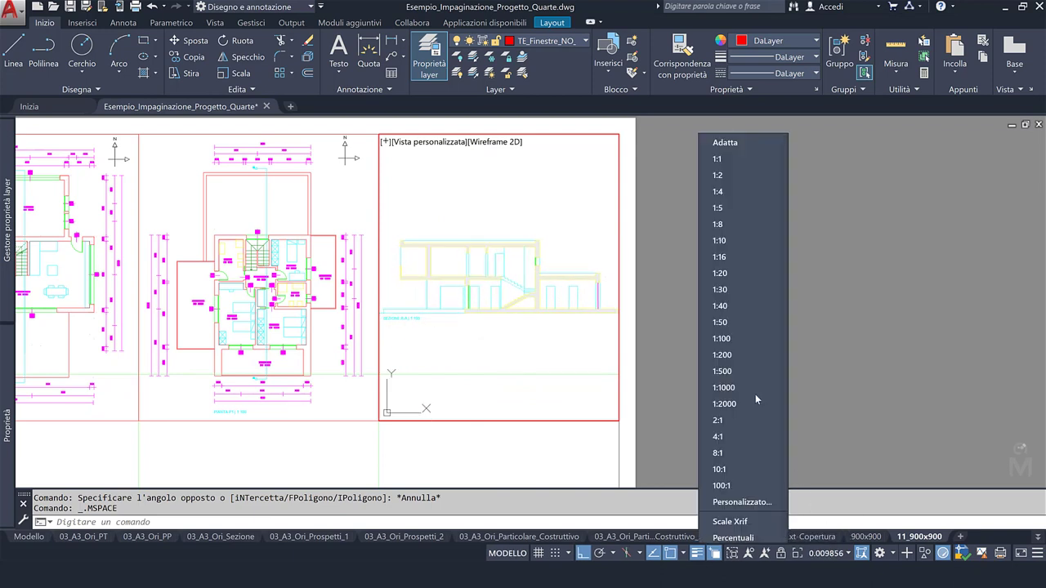
left_click(719, 338)
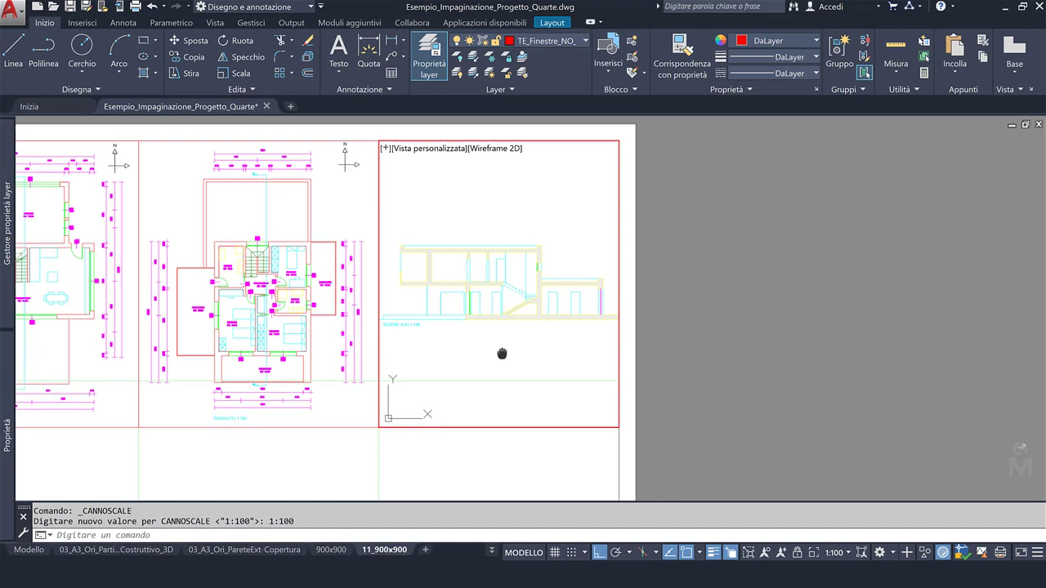
mouse_move(497, 355)
middle_mouse_down()
mouse_move(464, 354)
mouse_move(491, 355)
middle_mouse_up()
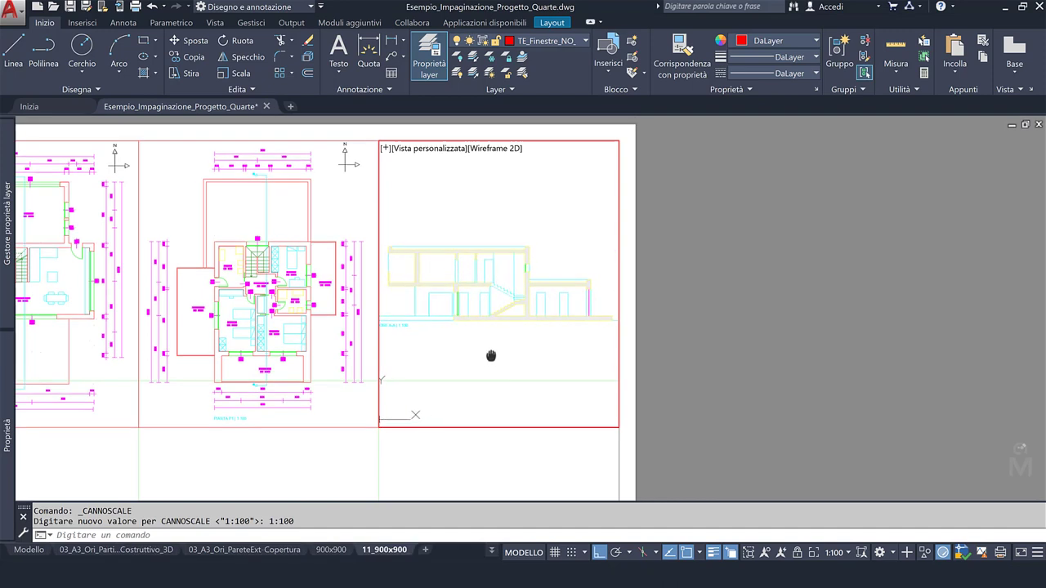
Stretch the section viewport's lower-left corner grip further left to widen it.
double_click(640, 359)
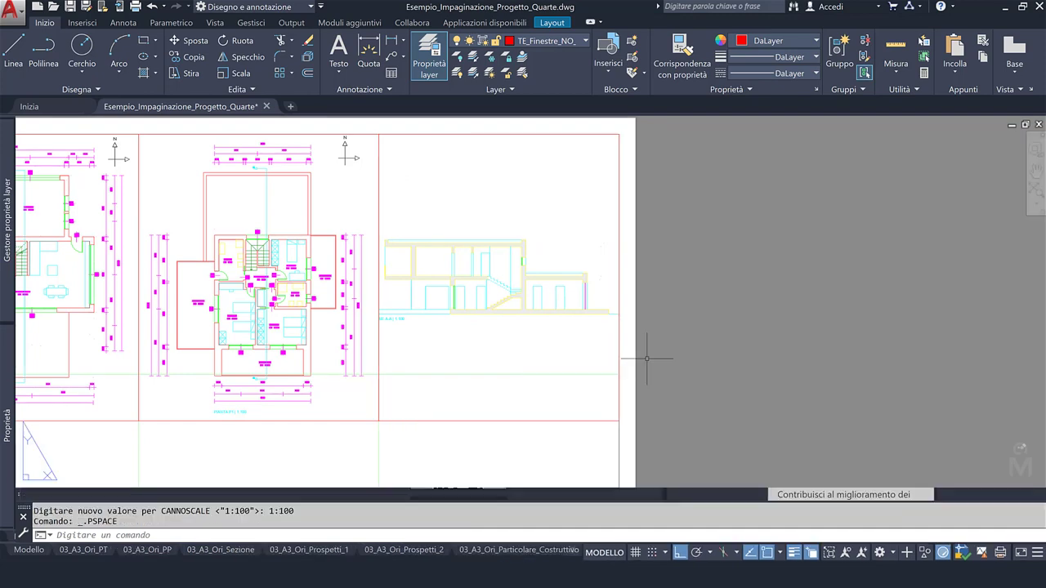
left_click(415, 433)
scroll(381, 425, "up", 4)
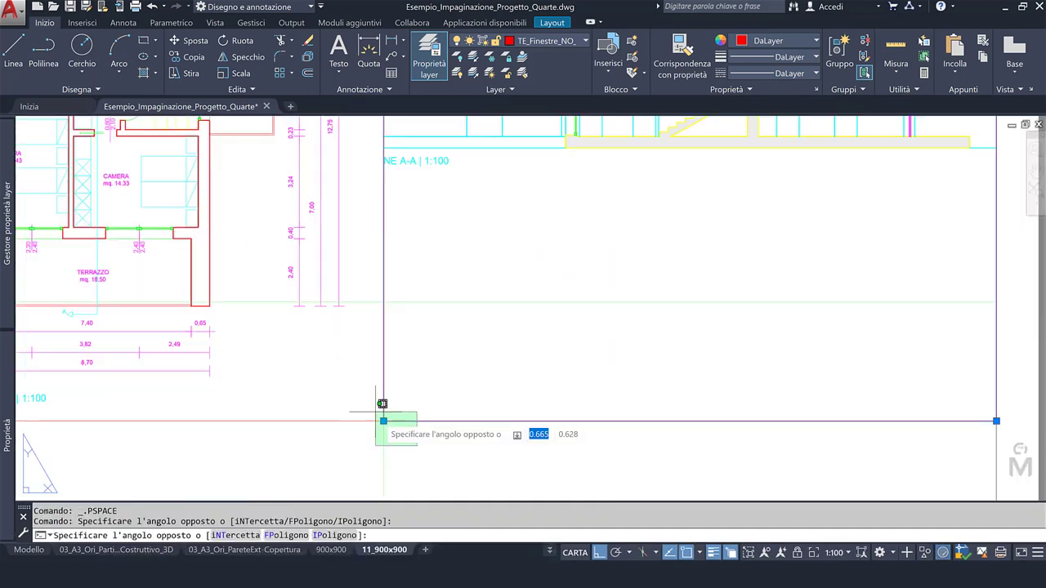
left_click(384, 414)
left_click(384, 414)
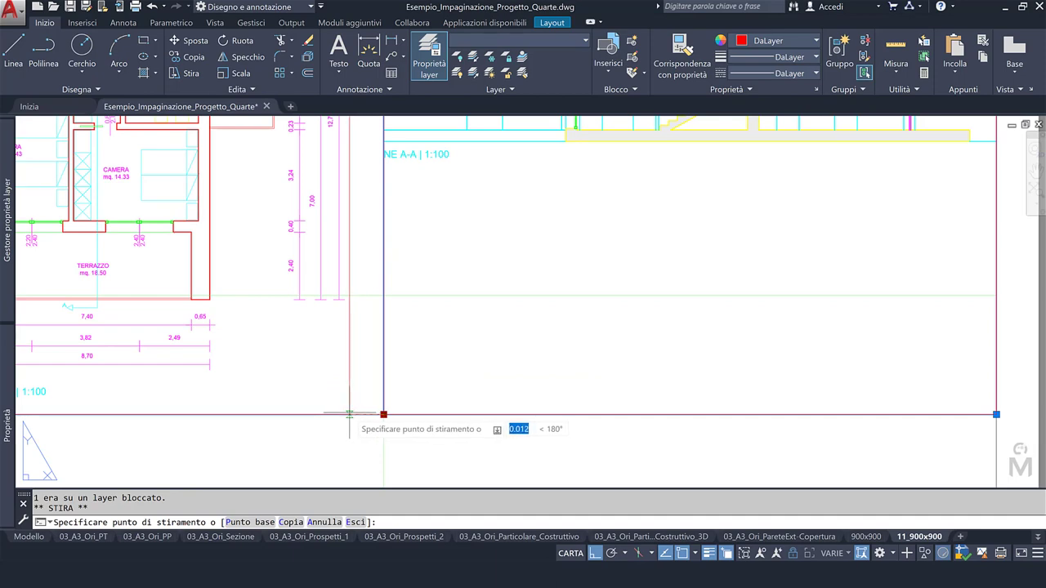
left_click(349, 415)
scroll(441, 323, "down", 3)
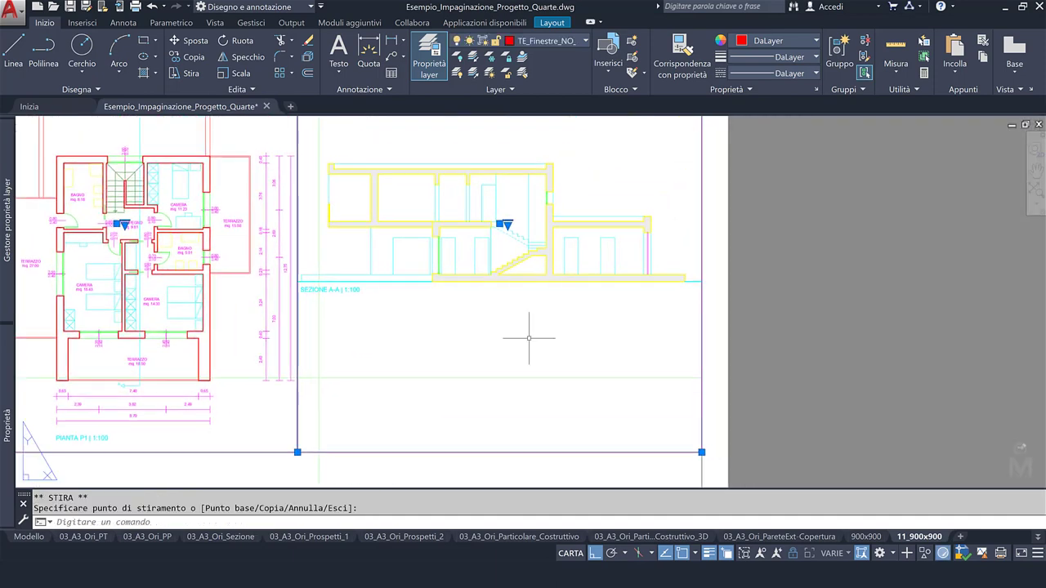
Recentre the section inside its viewport and return to the full 11_900x900 sheet.
double_click(530, 331)
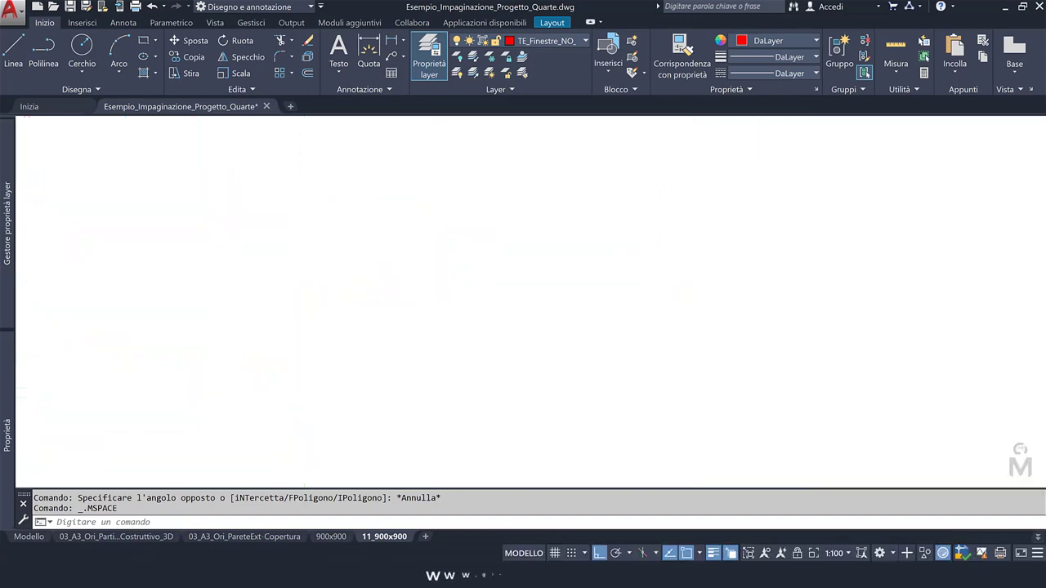
middle_click_drag(558, 346, 561, 351)
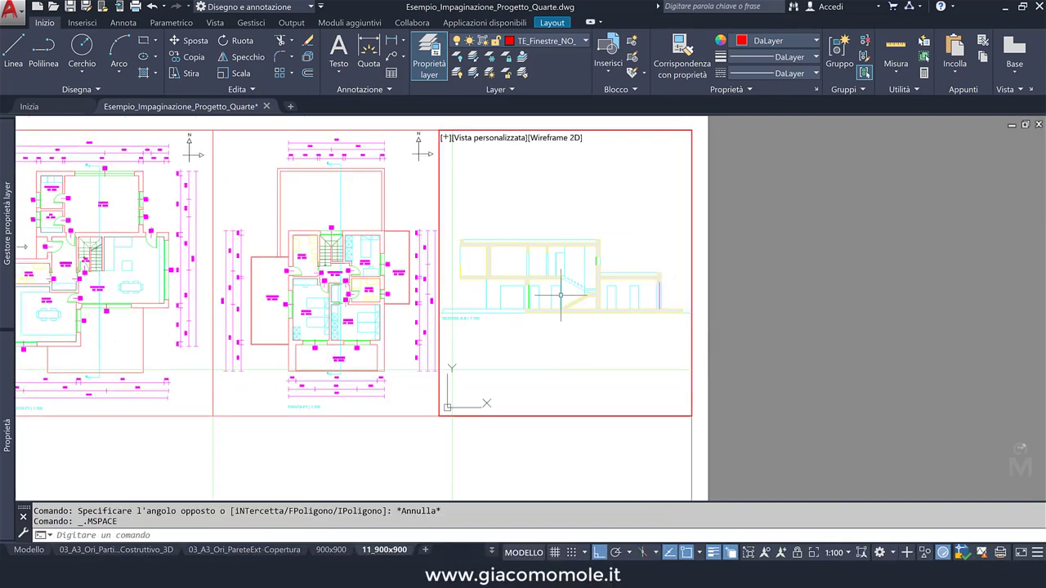
double_click(779, 306)
scroll(685, 337, "down", 3)
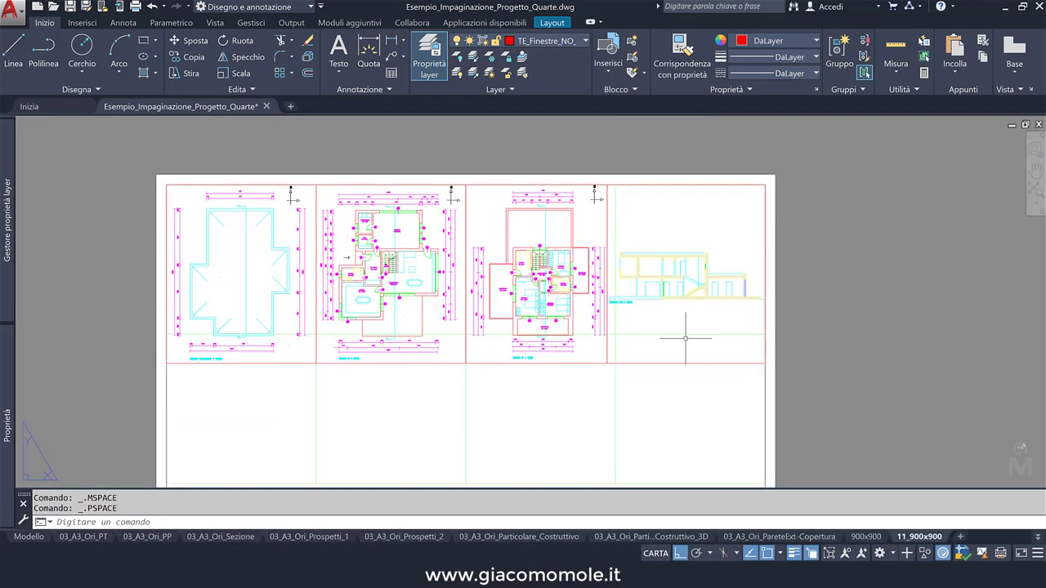
In model space, erase the north arrow beside section A-A.
left_click(29, 536)
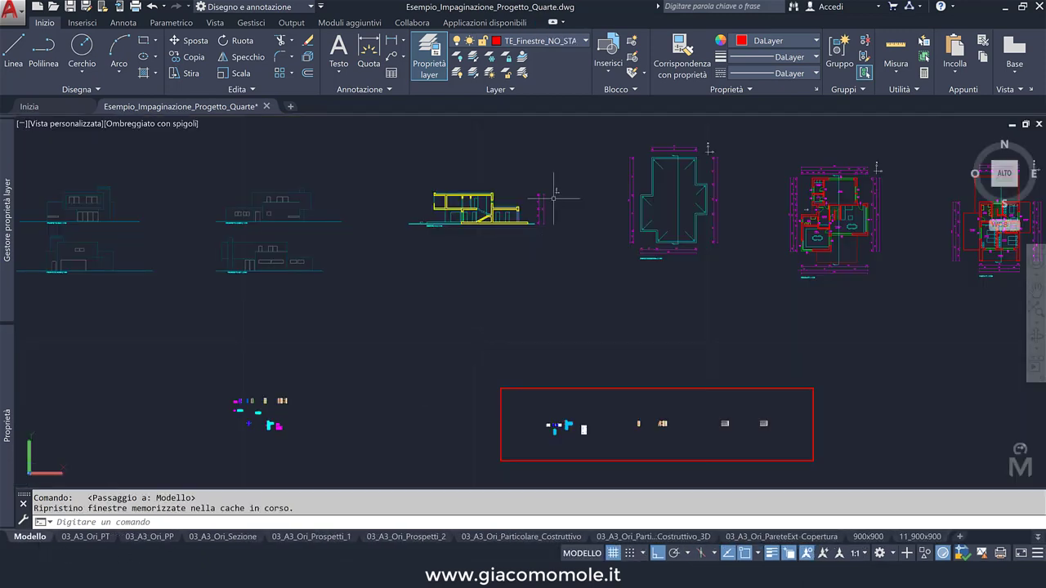
scroll(554, 193, "up", 2)
scroll(554, 193, "up", 3)
left_click(602, 190)
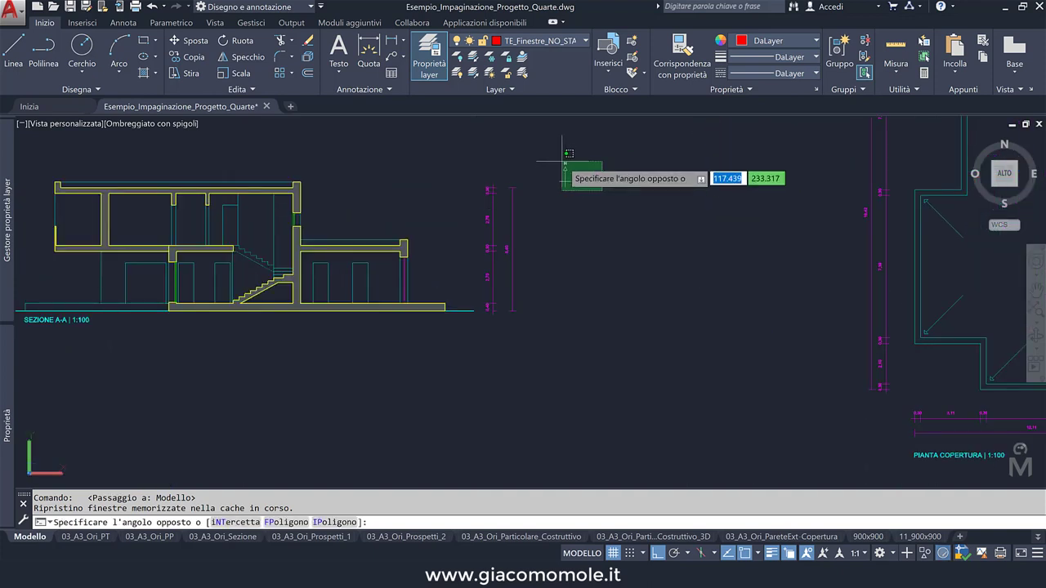
left_click(560, 163)
key("Delete")
Move the section's height dimensions closer to the drawing.
left_click(468, 170)
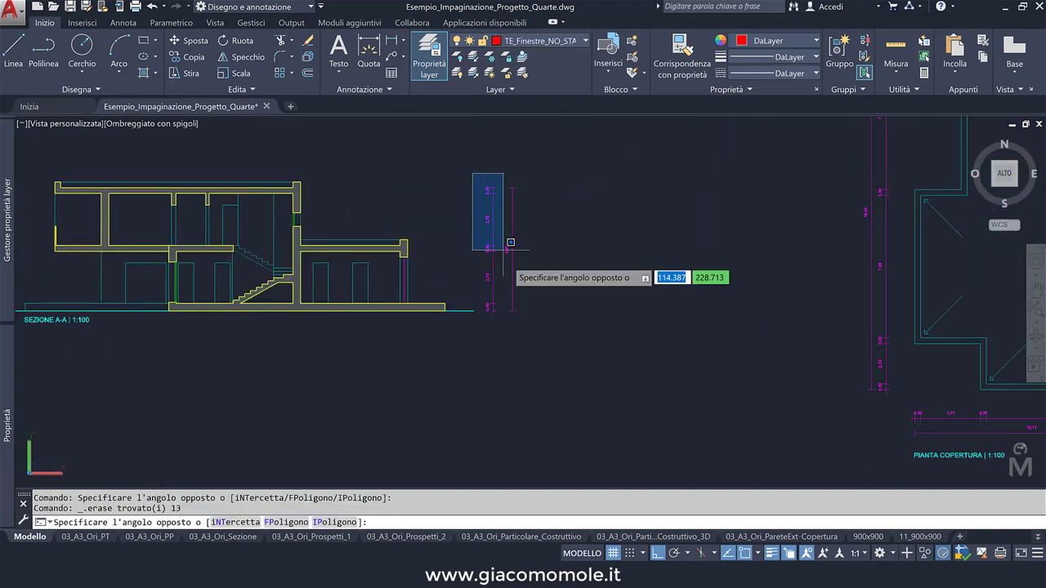
left_click(501, 311)
left_click(529, 317)
left_click(484, 188)
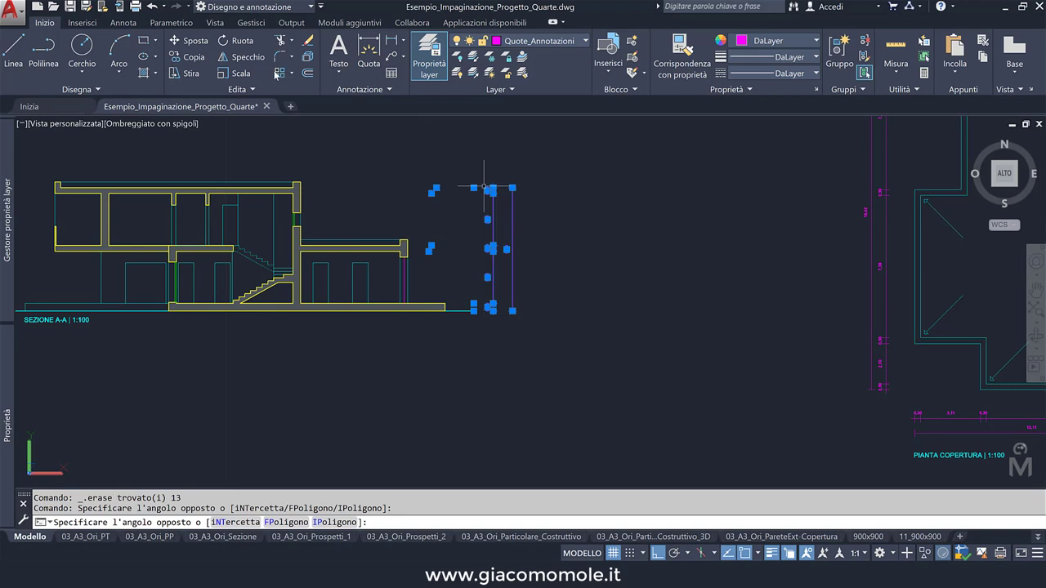
left_click(189, 40)
left_click(502, 378)
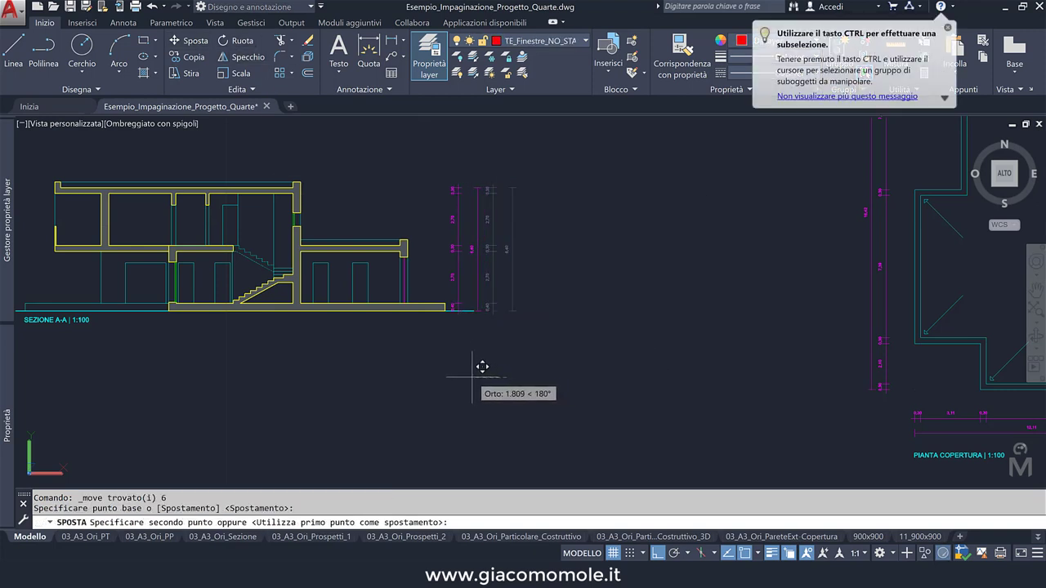
left_click(482, 367)
Erase the stray cyan line at the base of the section.
scroll(477, 369, "up", 3)
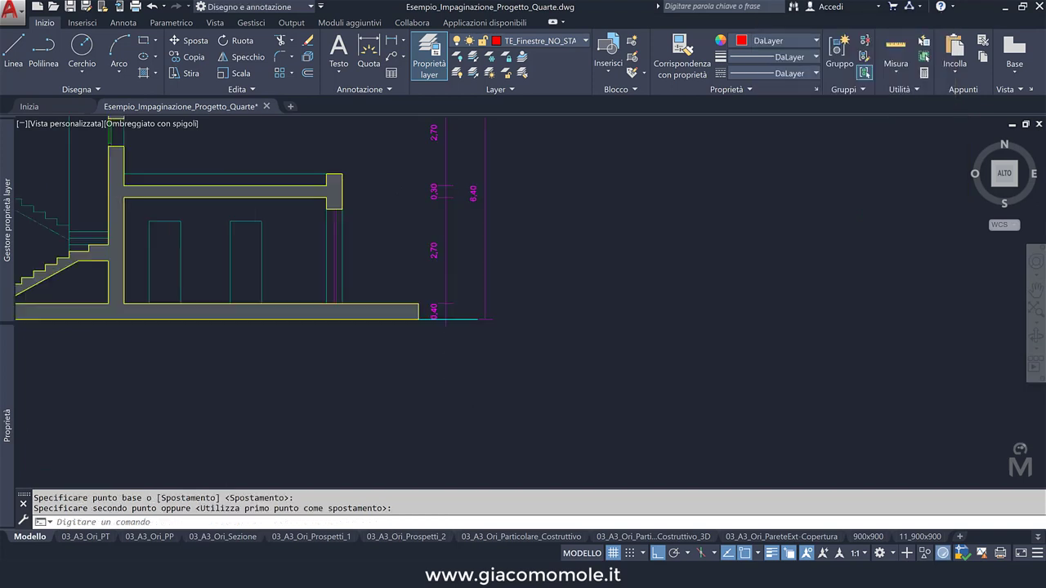
scroll(474, 343, "up", 2)
left_click(466, 319)
left_click(465, 330)
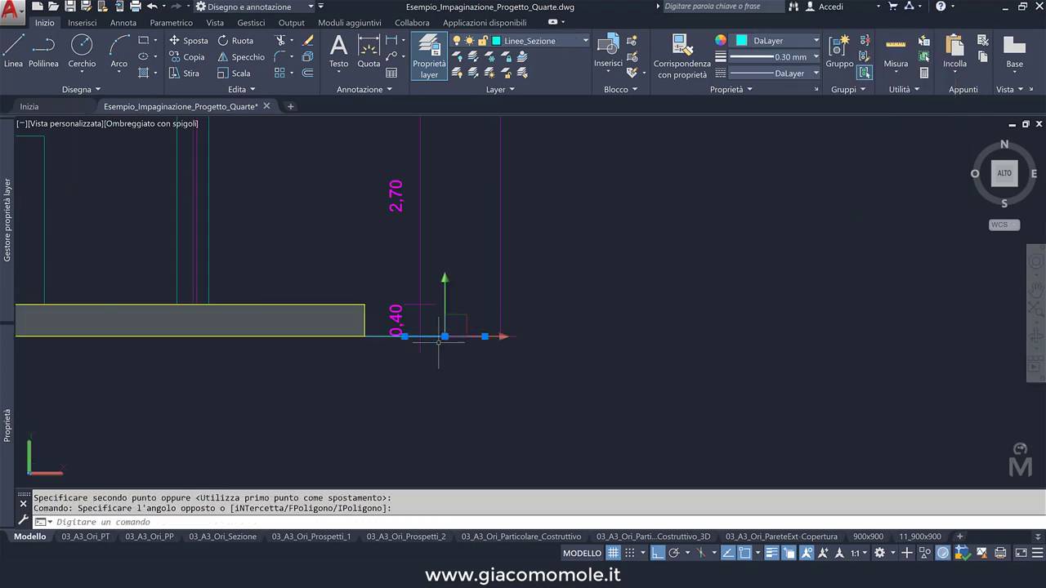
key("Escape")
left_click(375, 335)
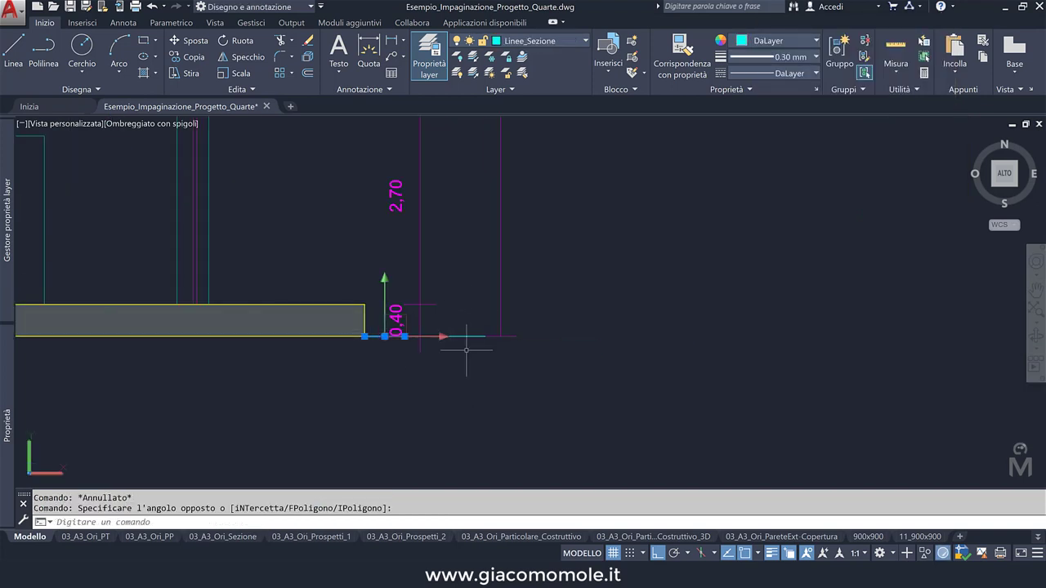
key("Escape")
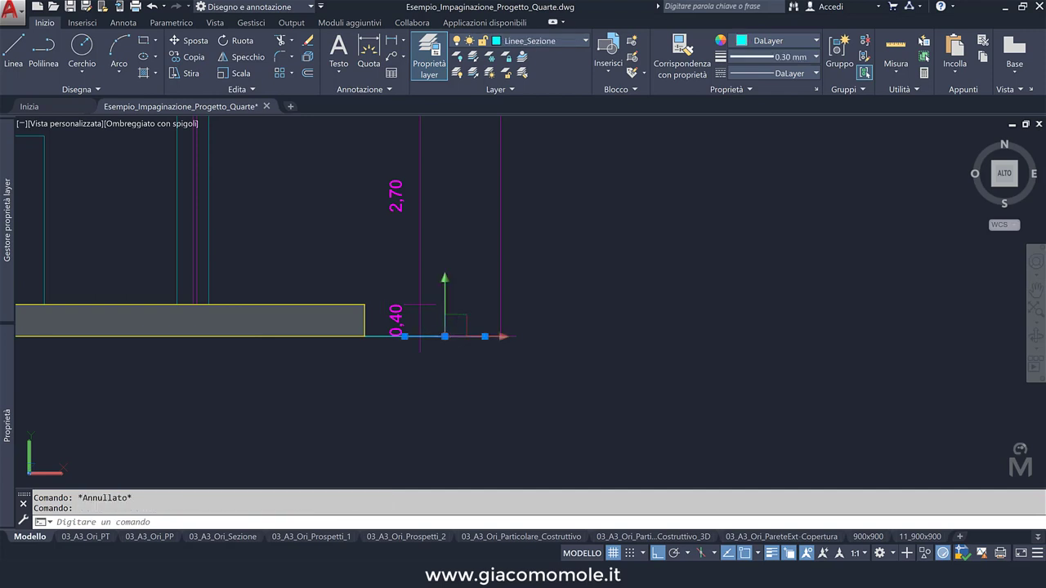
key("Delete")
Select the 6.40 overall height dimension and start moving it, then cancel the move.
scroll(490, 339, "down", 5)
scroll(491, 339, "up", 2)
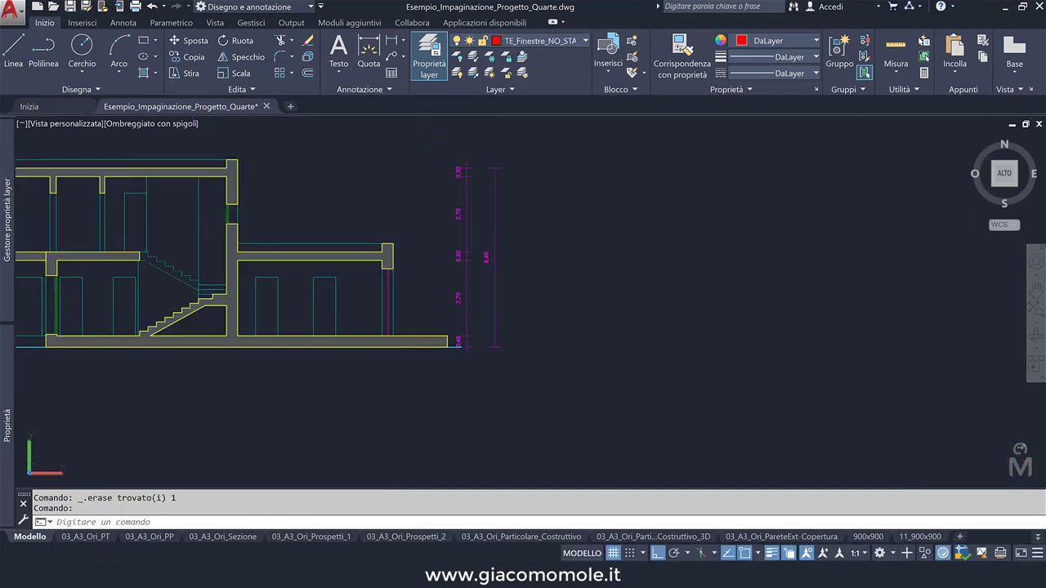
left_click_drag(707, 373, 476, 279)
left_click(201, 42)
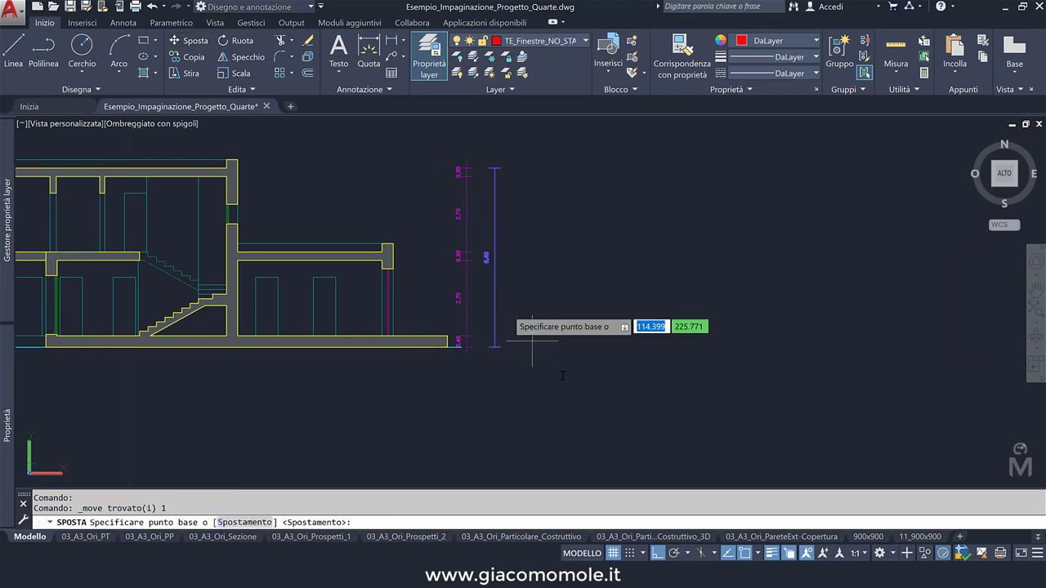
left_click(590, 395)
key("Escape")
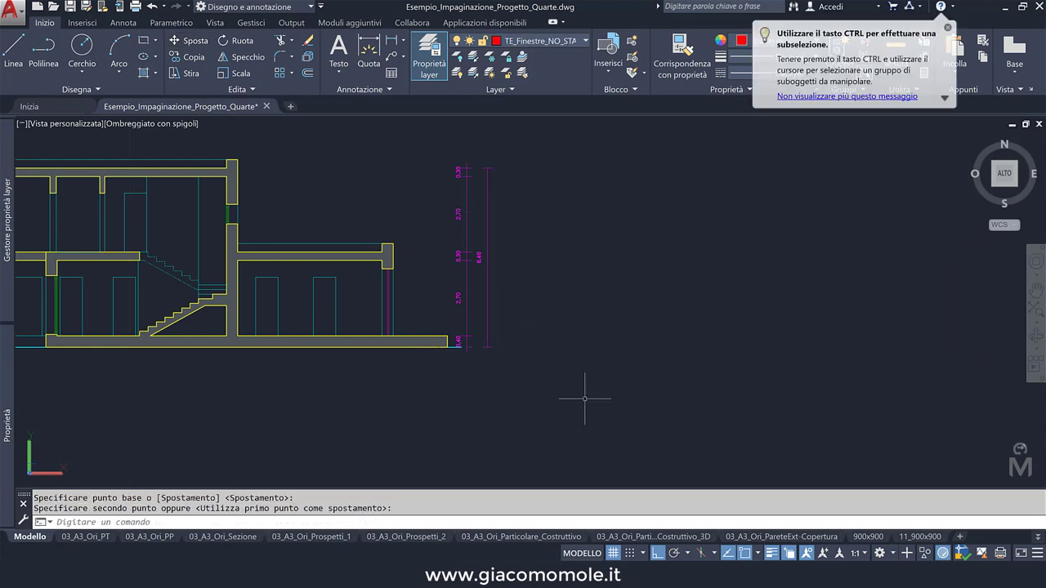
Back on the 11_900x900 layout, shift the section slightly left within its viewport.
left_click(907, 536)
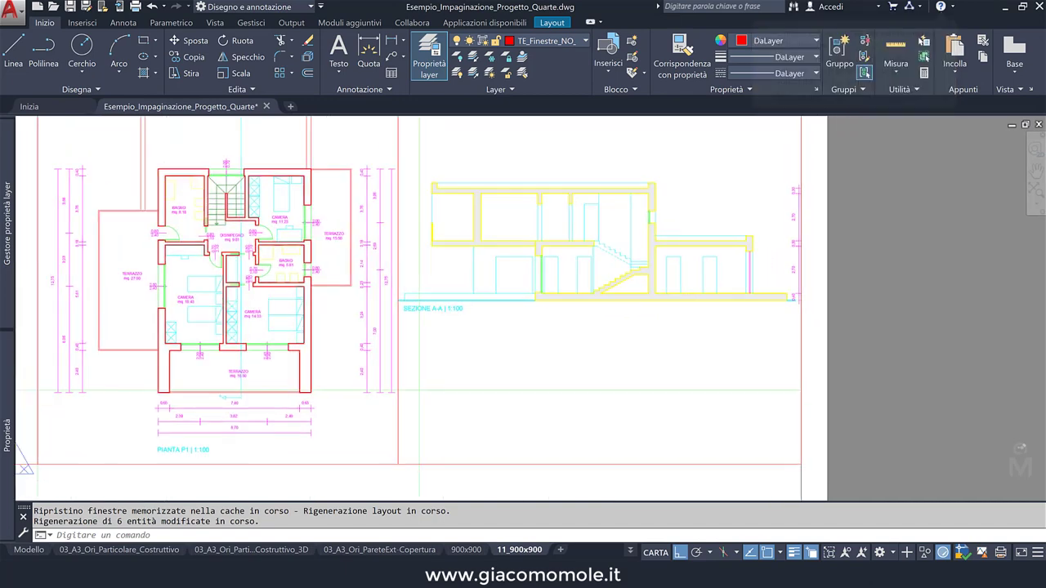
double_click(724, 348)
middle_click_drag(723, 347, 708, 350)
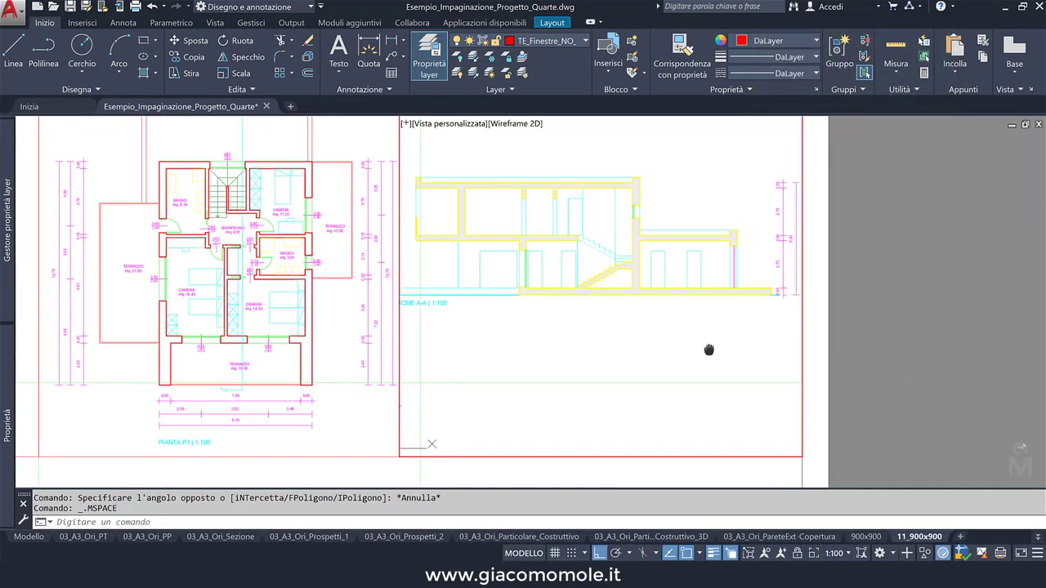
double_click(819, 360)
middle_click_drag(350, 426, 492, 401)
Stretch the first-floor plan and section viewports' shared corner exactly onto the boundary line.
double_click(488, 403)
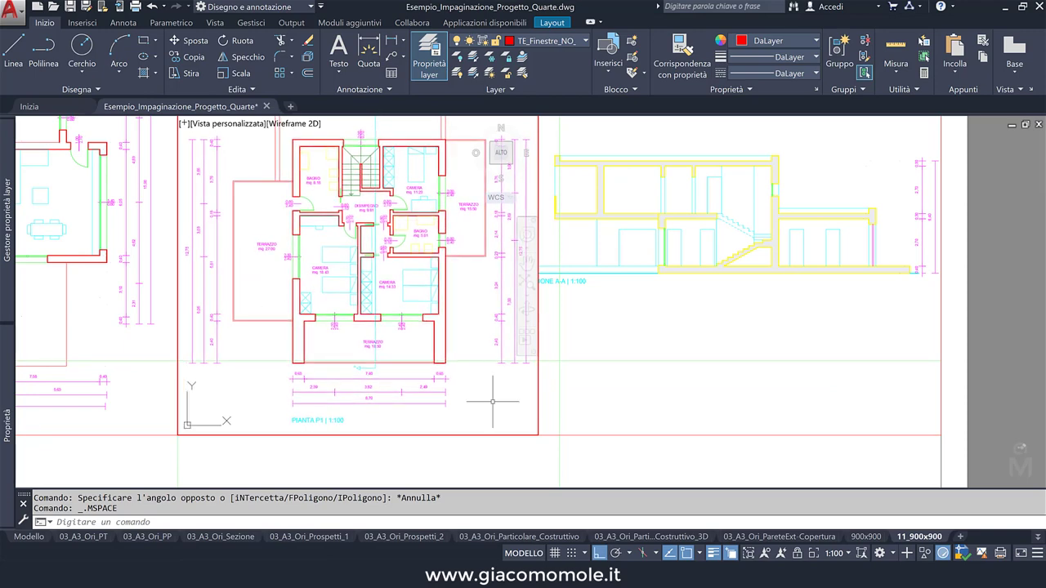
double_click(558, 448)
left_click(553, 433)
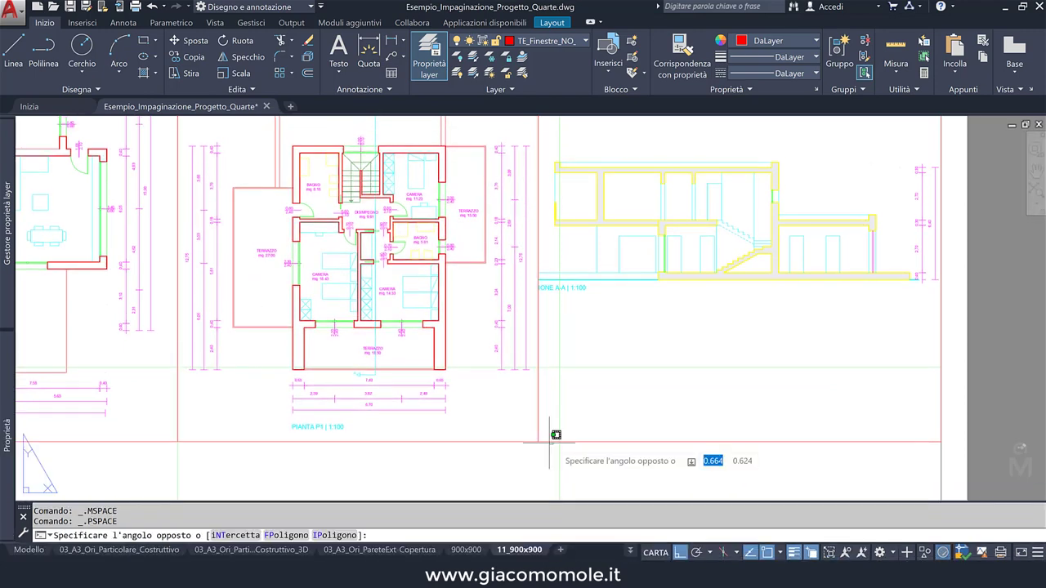
left_click(527, 448)
left_click(537, 441)
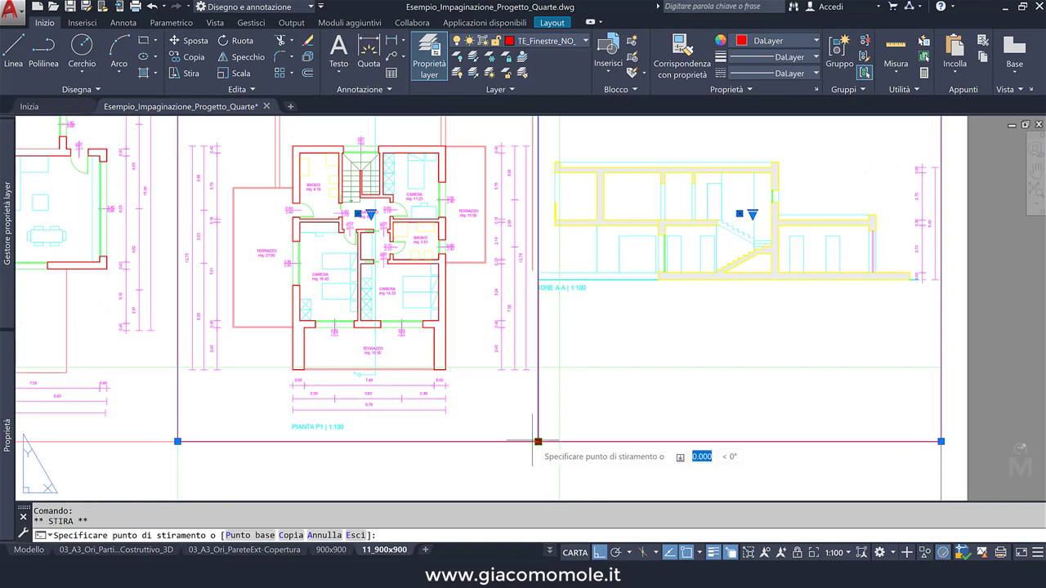
left_click(533, 441)
left_click(538, 441)
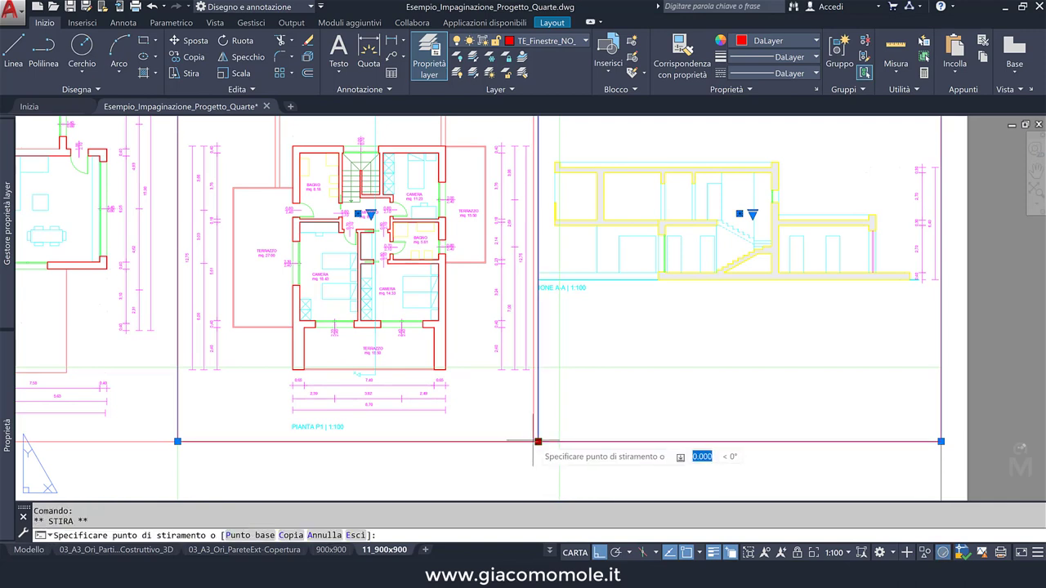
scroll(533, 441, "up", 4)
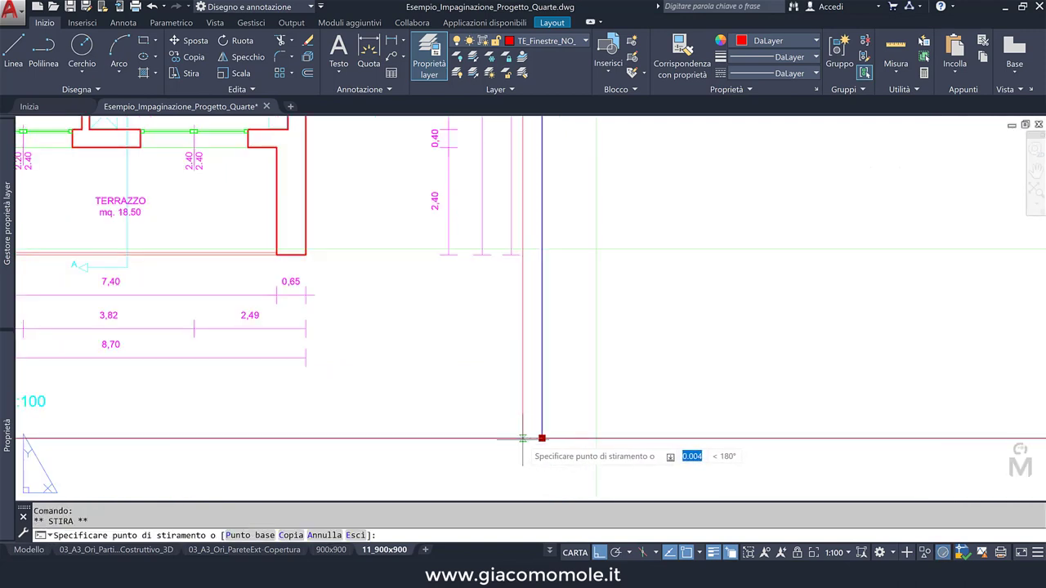
left_click(522, 438)
scroll(559, 385, "down", 4)
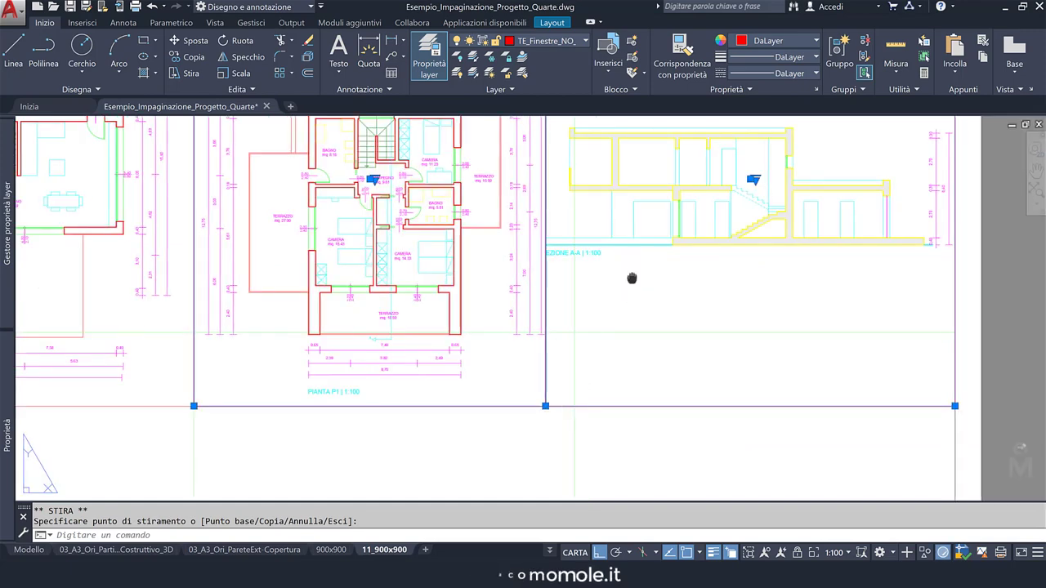
scroll(630, 280, "down", 2)
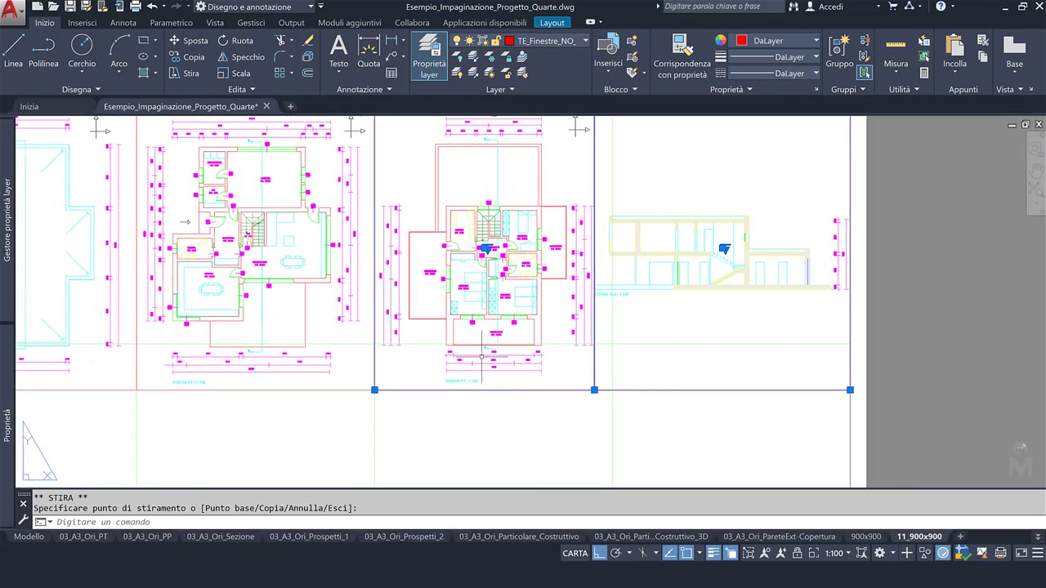
Check the first-floor plan viewport and begin stretching its corner, cancelling the stretch.
middle_click_drag(481, 357, 501, 359)
double_click(582, 373)
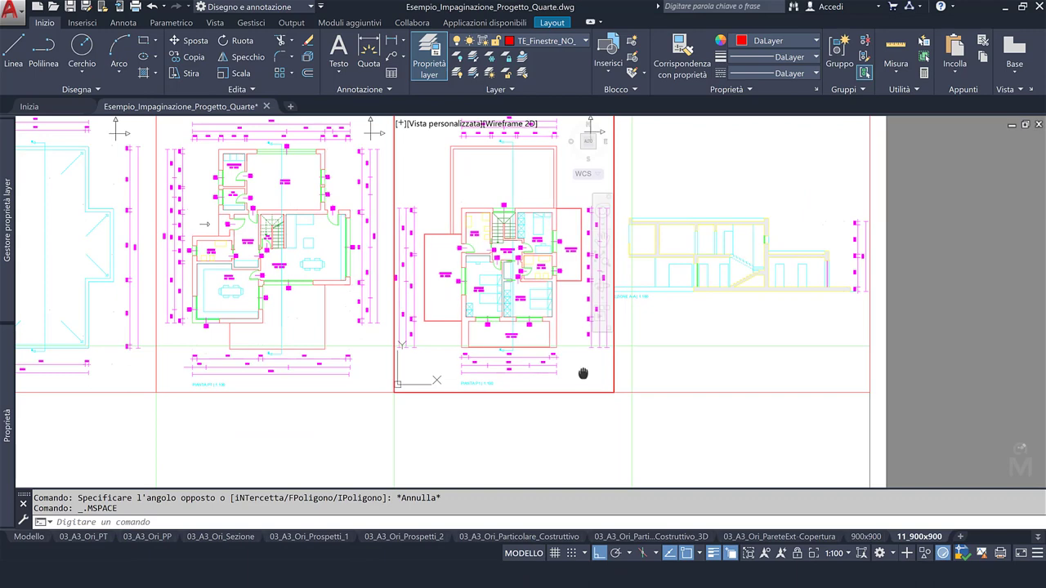
double_click(576, 408)
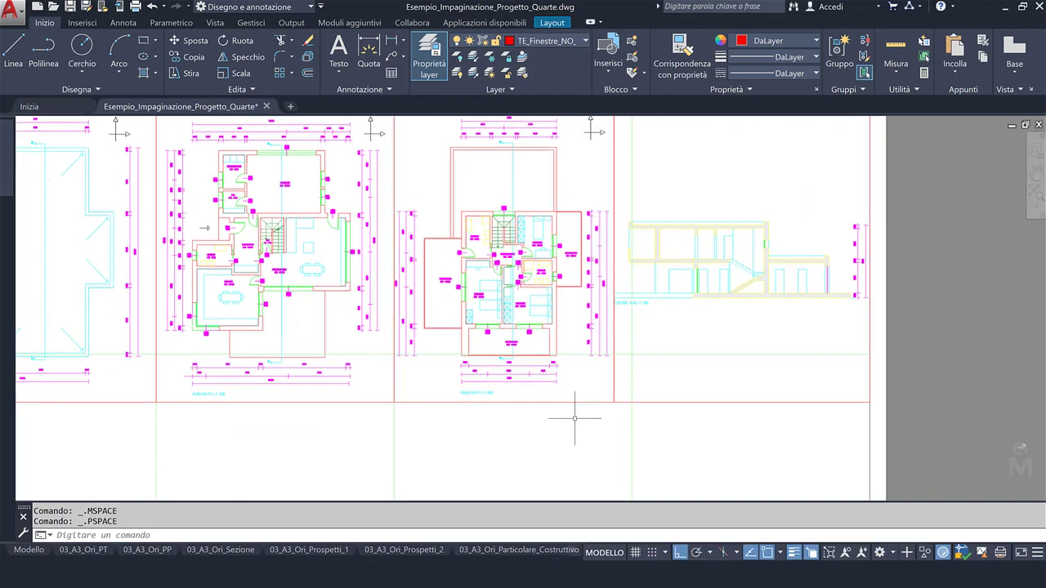
scroll(588, 400, "up", 5)
left_click(597, 397)
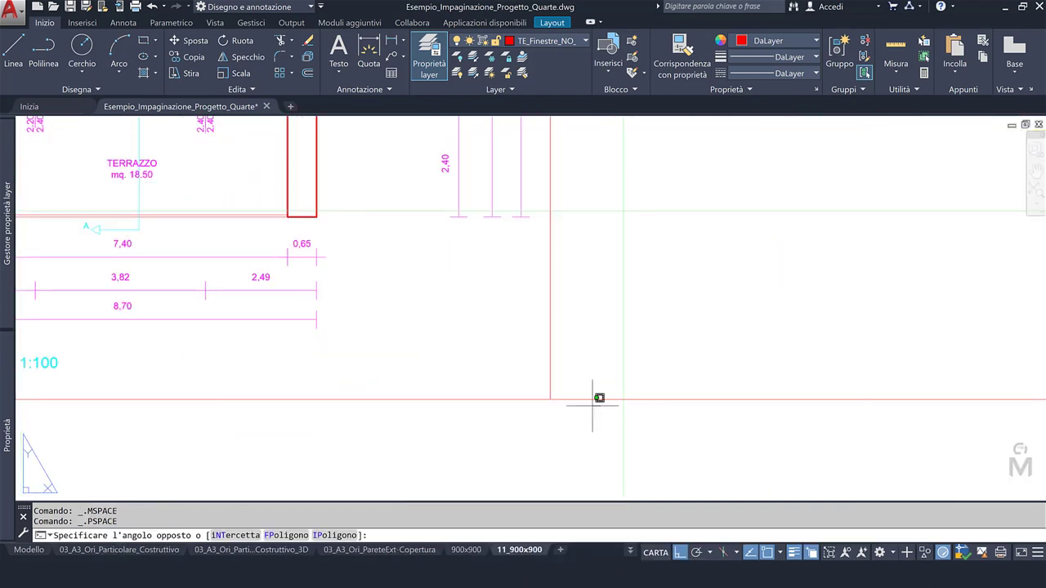
left_click(550, 399)
left_click(550, 399)
scroll(532, 397, "down", 3)
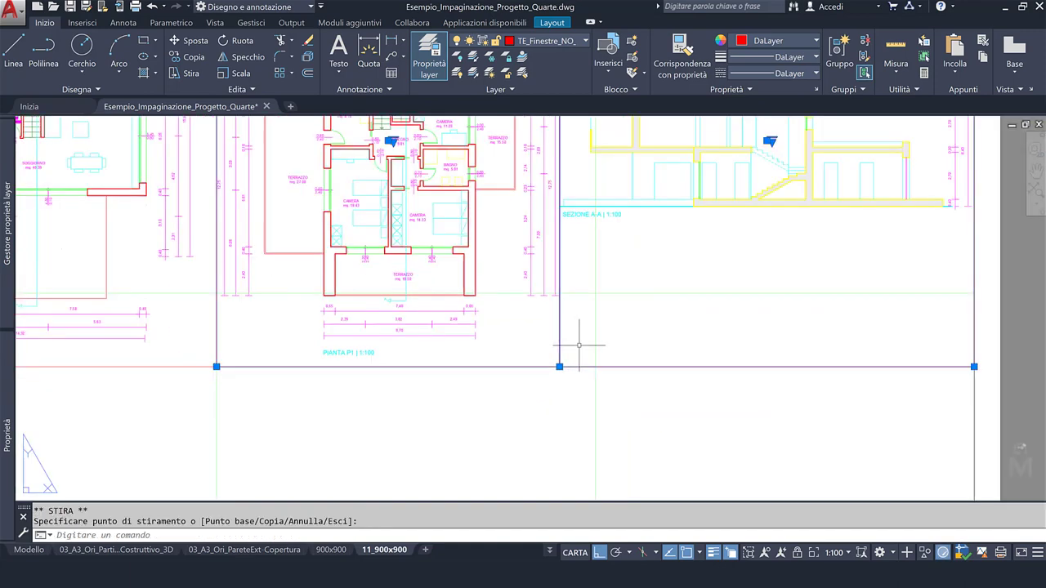
scroll(562, 349, "down", 2)
key("Escape")
scroll(572, 346, "down", 2)
left_click(135, 7)
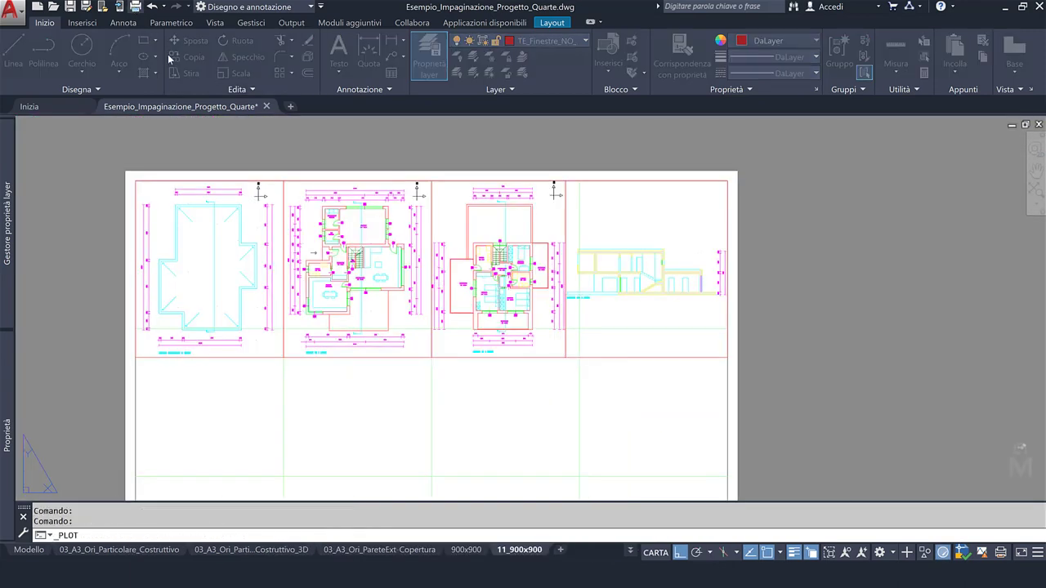
left_click(300, 517)
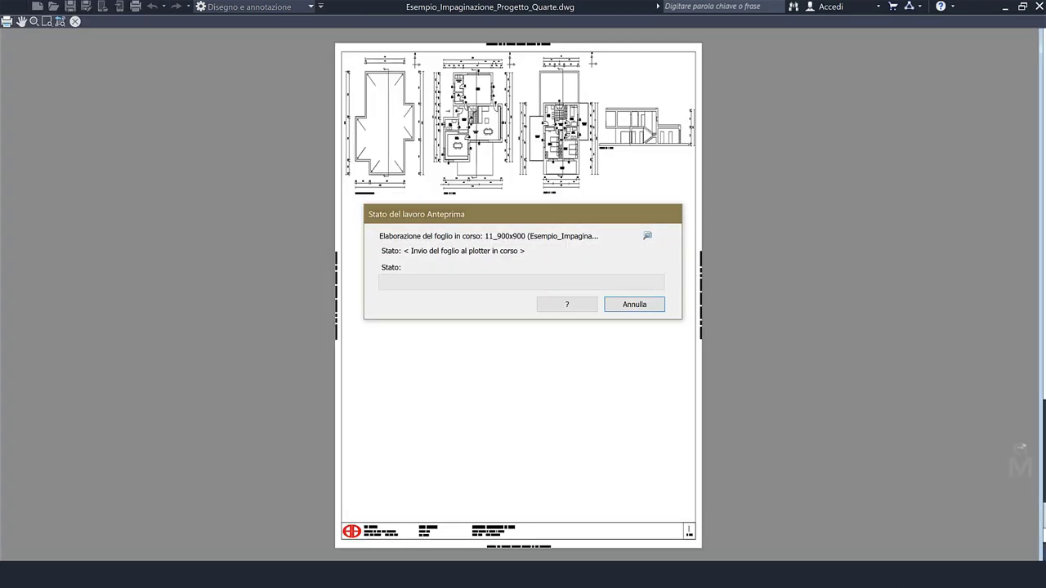
scroll(494, 171, "up", 2)
scroll(523, 168, "up", 2)
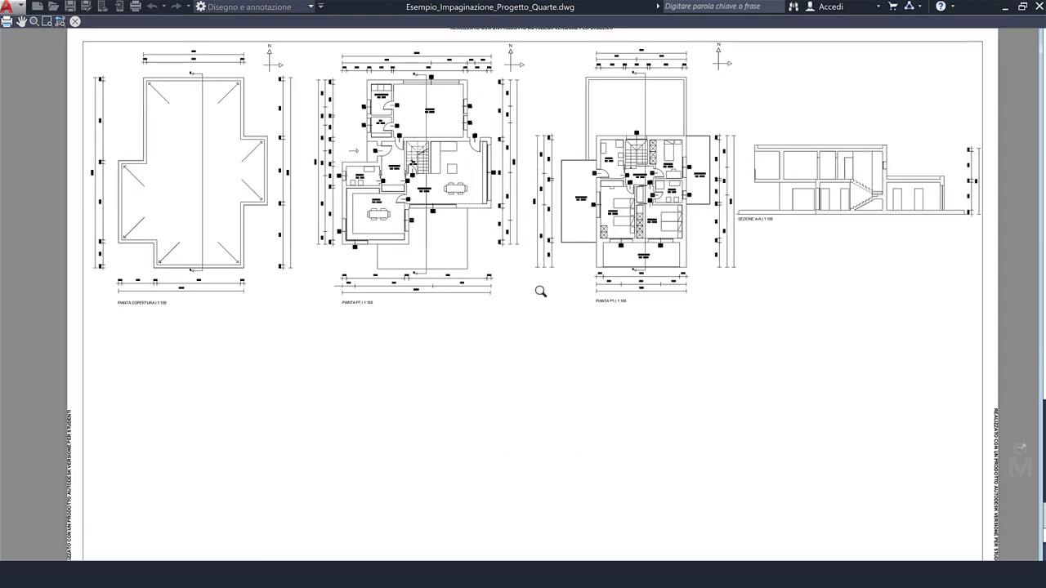
scroll(540, 292, "down", 3)
key("Escape")
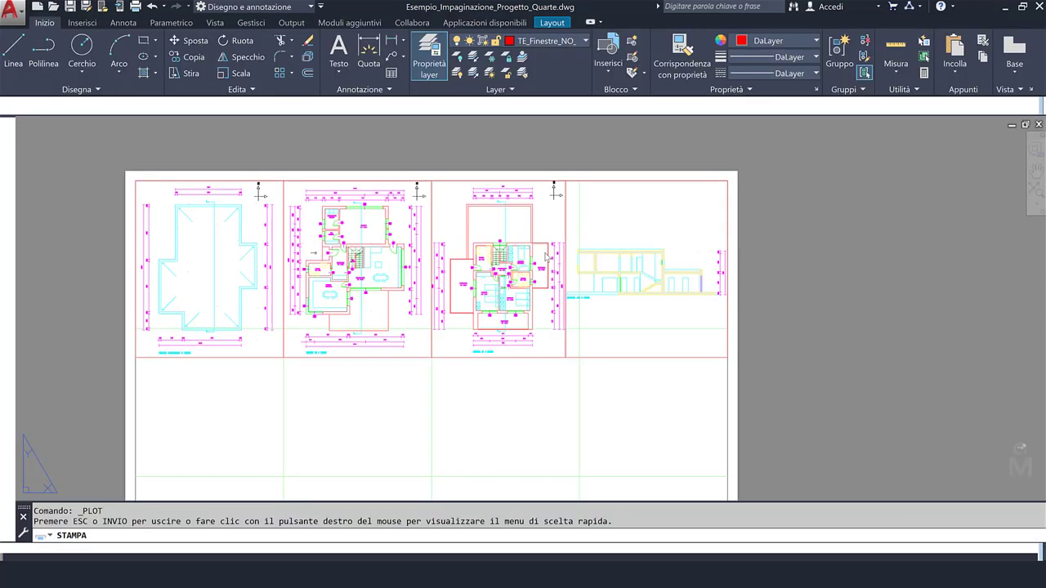
Copy the roof plan viewport down into the empty lower half of the sheet.
key("Escape")
middle_click_drag(502, 361, 506, 235)
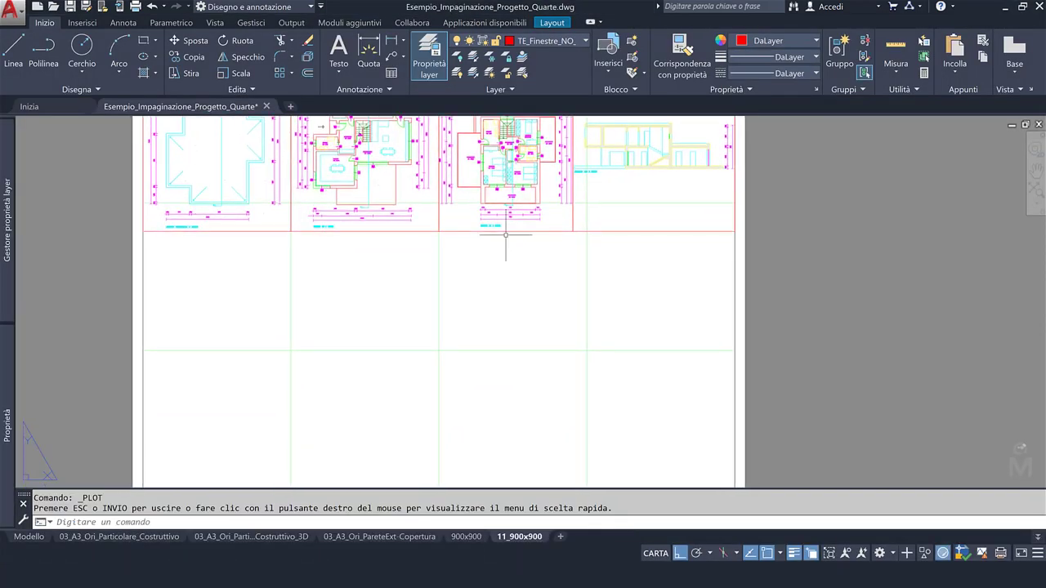
left_click(250, 232)
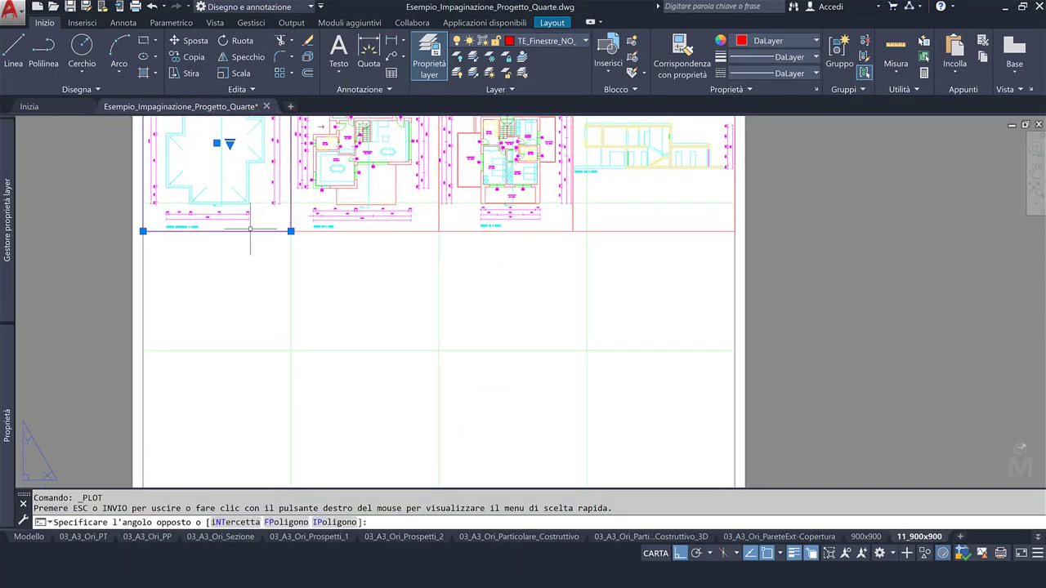
left_click(188, 56)
left_click(144, 232)
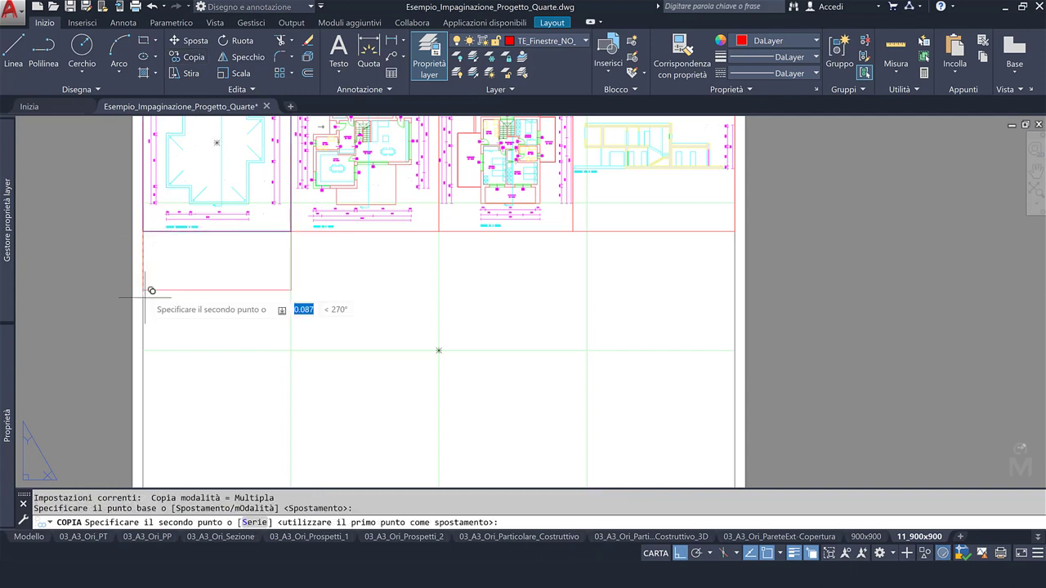
left_click(144, 352)
key("Escape")
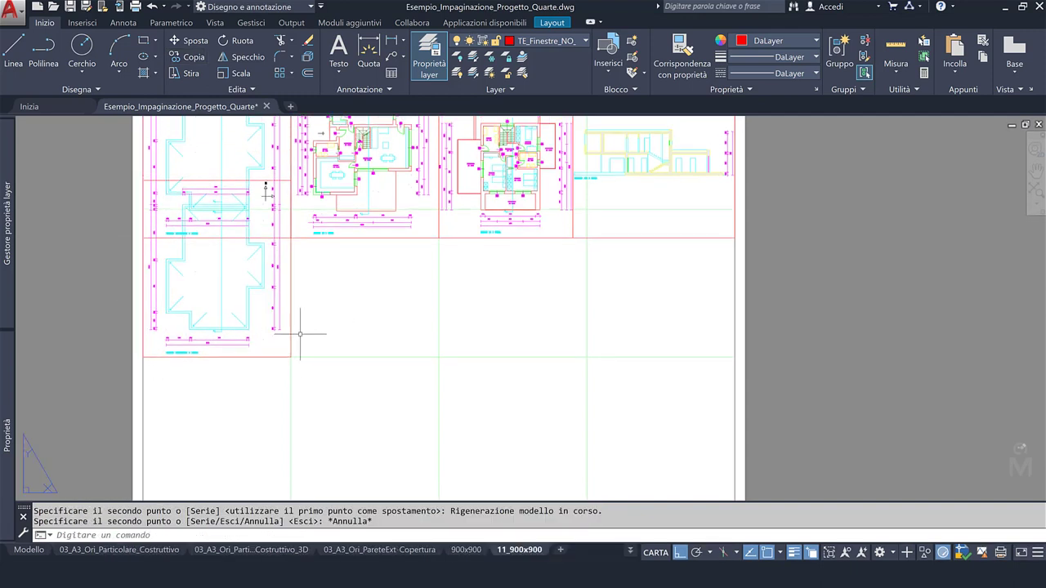
Pull the copied viewport's top edge down to shorten it.
left_click(286, 331)
left_click(291, 174)
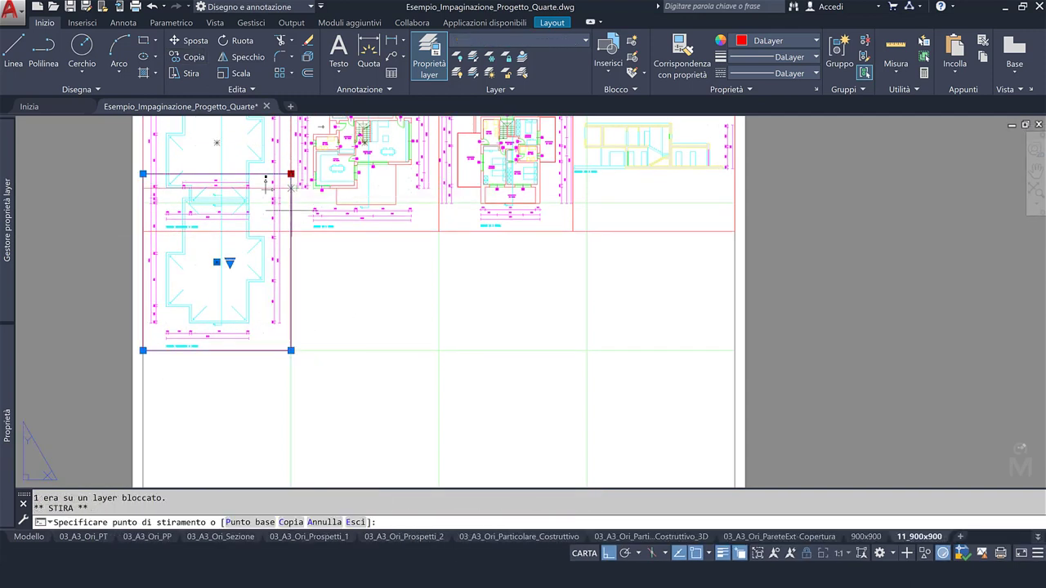
left_click(291, 232)
scroll(266, 324, "down", 3)
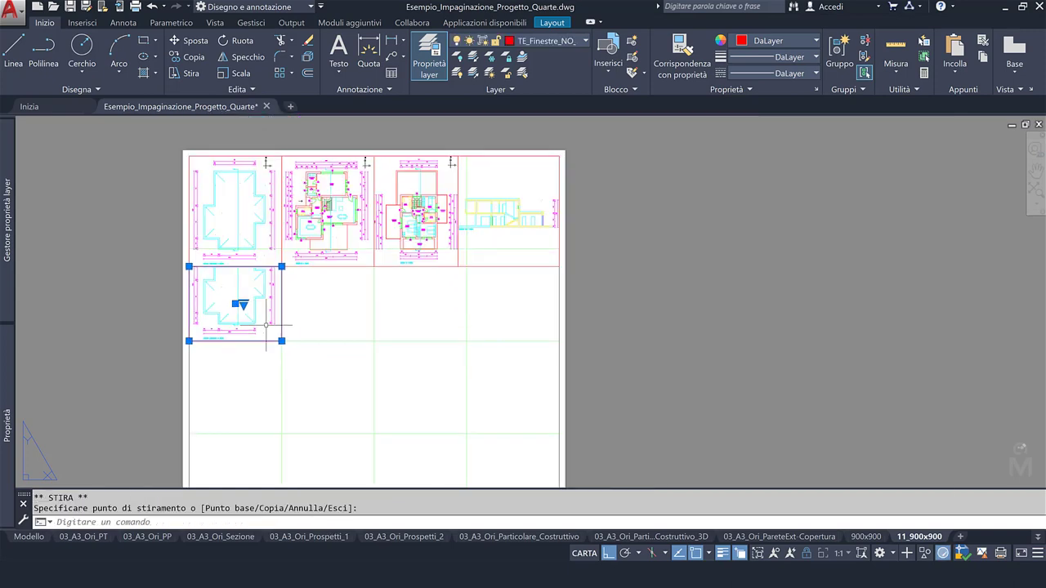
scroll(168, 299, "up", 4)
scroll(261, 327, "up", 1)
key("Escape")
Frame the south elevation in the copied viewport at a 1:100 scale.
double_click(269, 320)
scroll(270, 320, "down", 3)
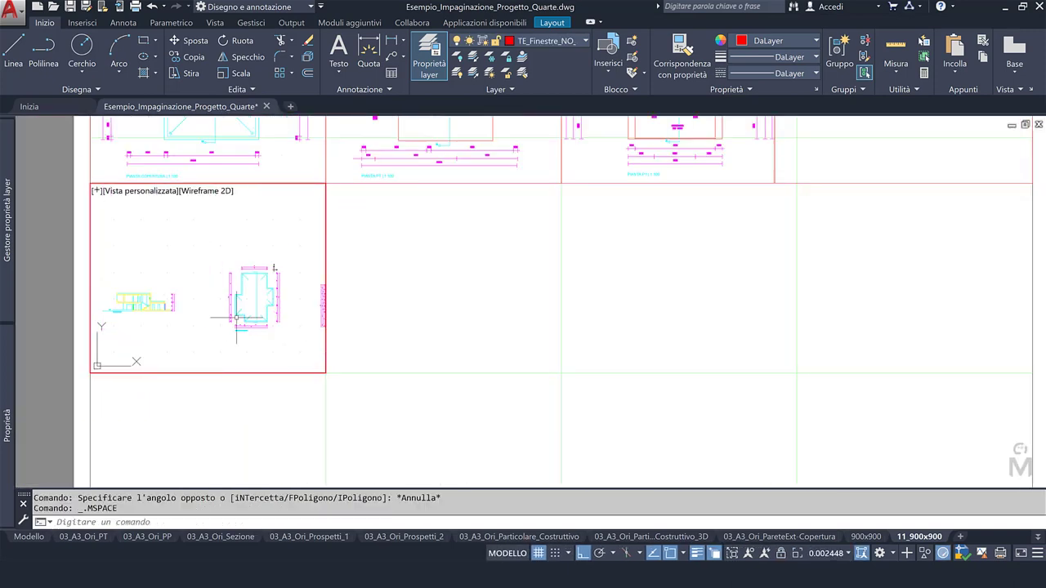
middle_click_drag(163, 302, 245, 343)
scroll(199, 282, "up", 3)
scroll(199, 282, "up", 3)
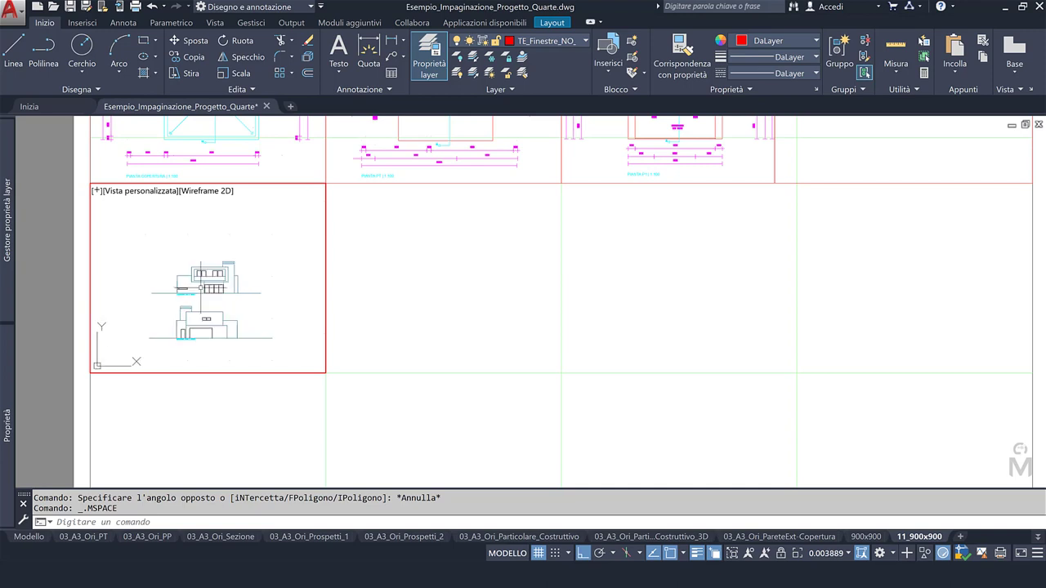
scroll(199, 282, "up", 3)
scroll(221, 286, "up", 2)
mouse_move(233, 277)
middle_mouse_down()
mouse_move(237, 289)
mouse_move(205, 288)
middle_mouse_up()
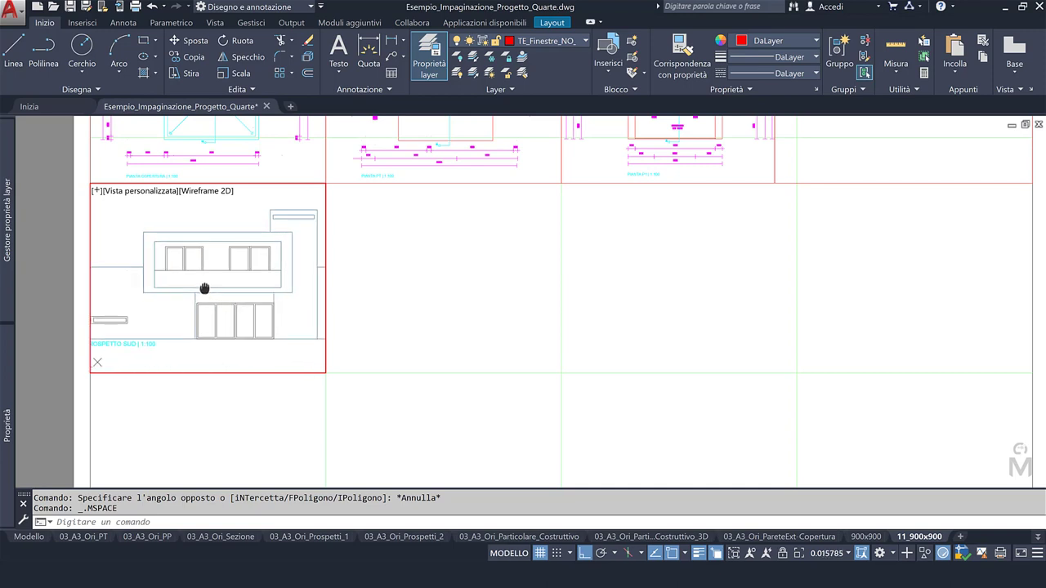
left_click(823, 555)
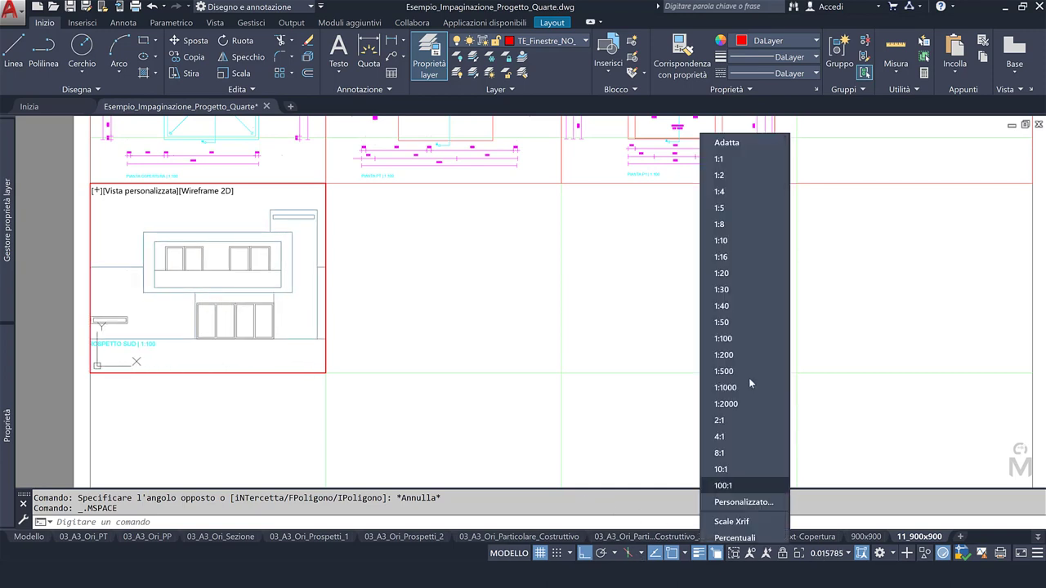
left_click(723, 338)
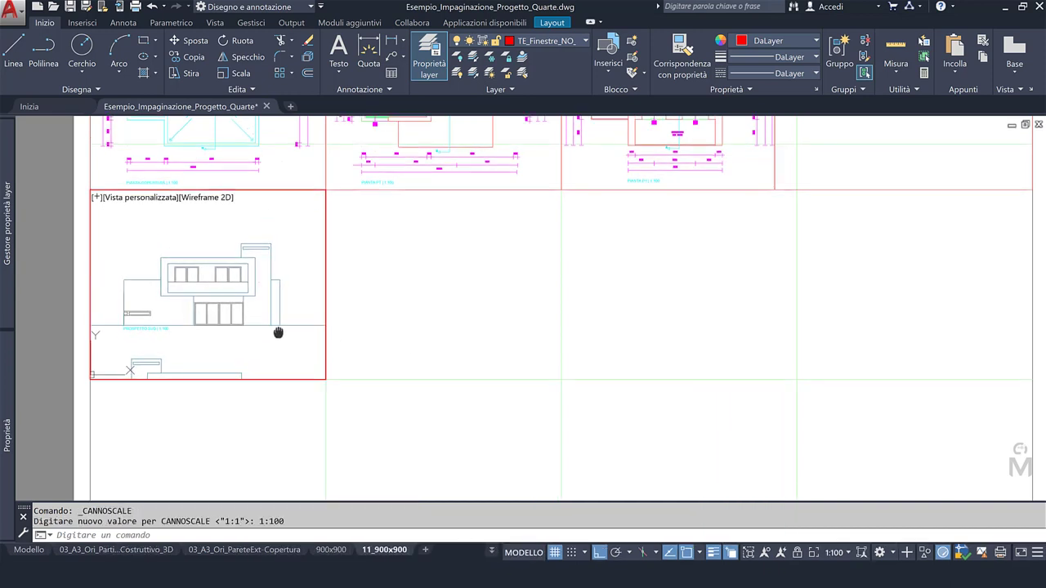
middle_click_drag(281, 335, 275, 334)
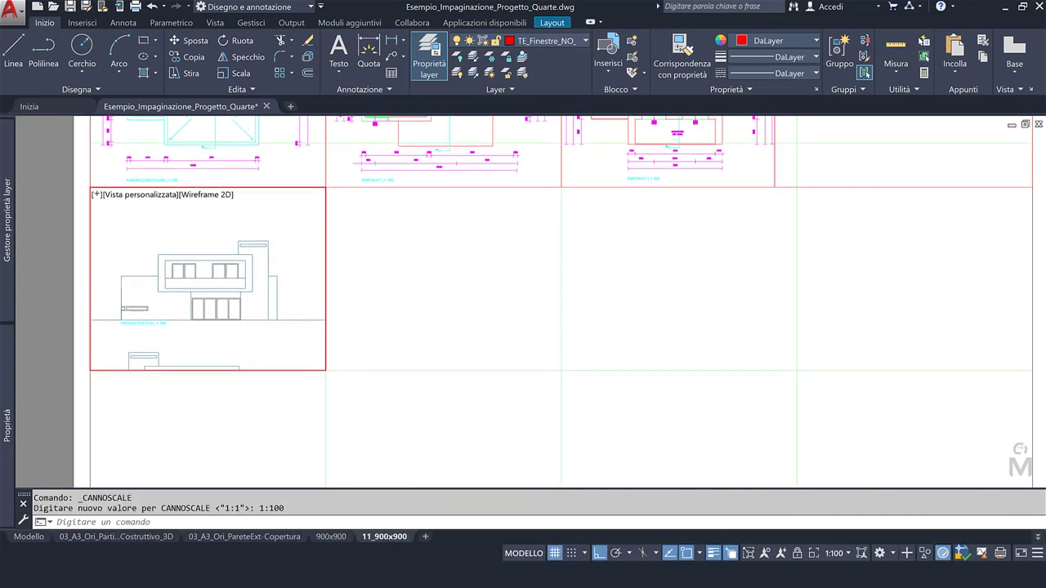
Raise the elevation viewport's bottom edge to fit the drawing.
double_click(368, 339)
left_click(327, 376)
left_click(326, 379)
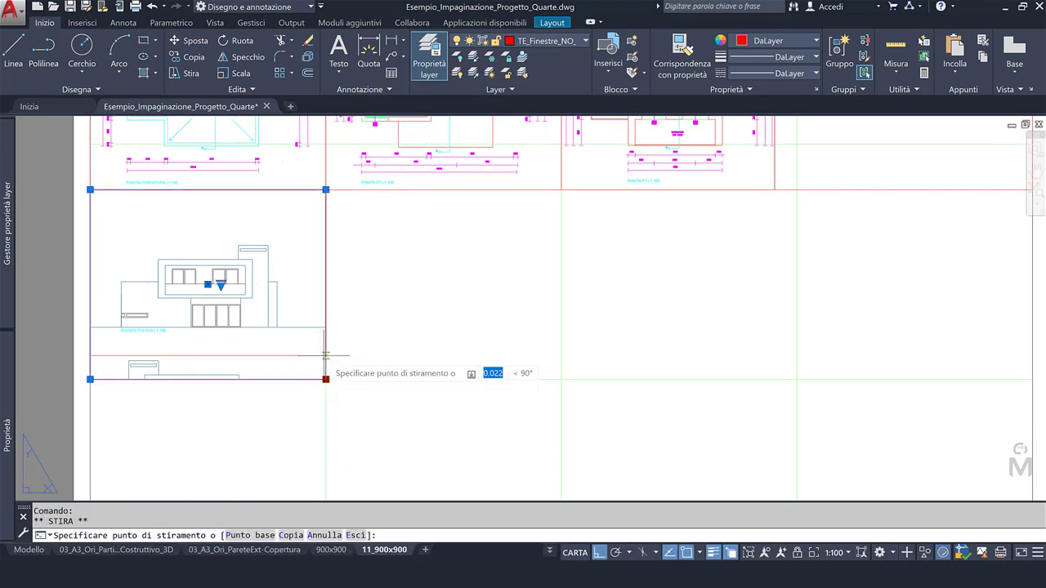
left_click(326, 352)
key("Escape")
left_click(334, 334)
left_click(303, 327)
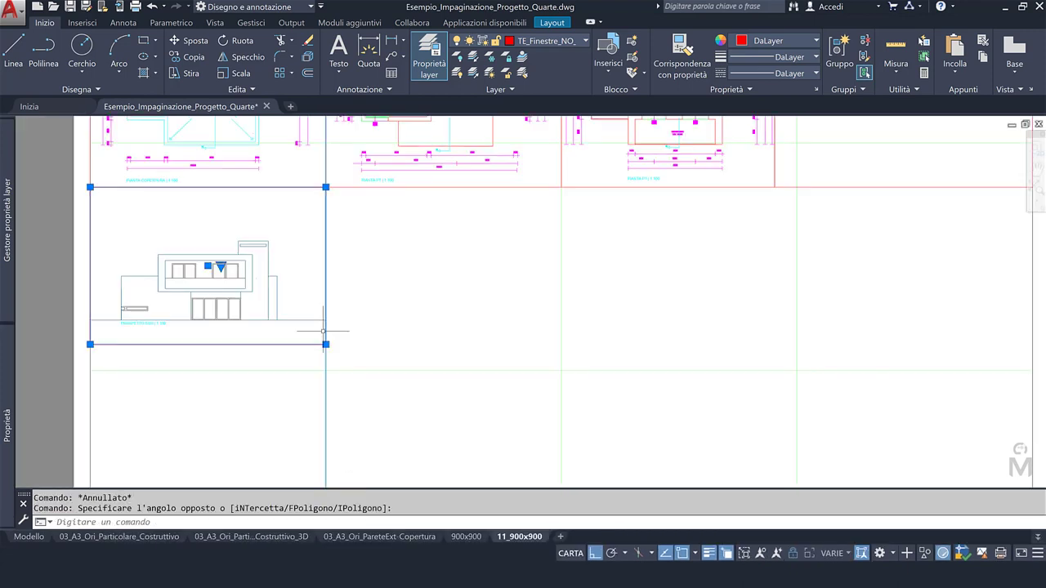
left_click(194, 57)
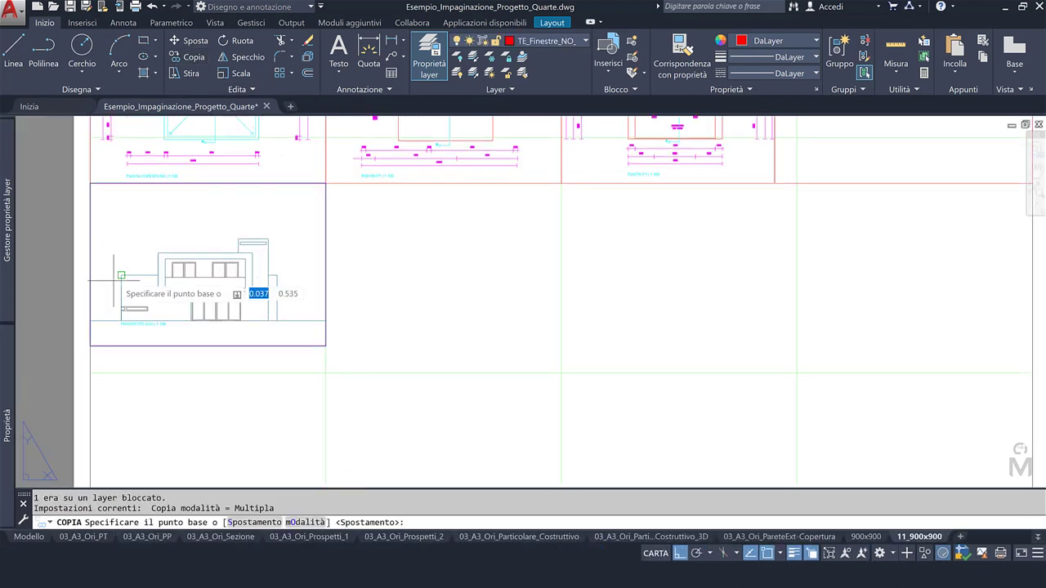
Copy the elevation viewport to the right and frame PROSPETTO EST inside it.
left_click(90, 345)
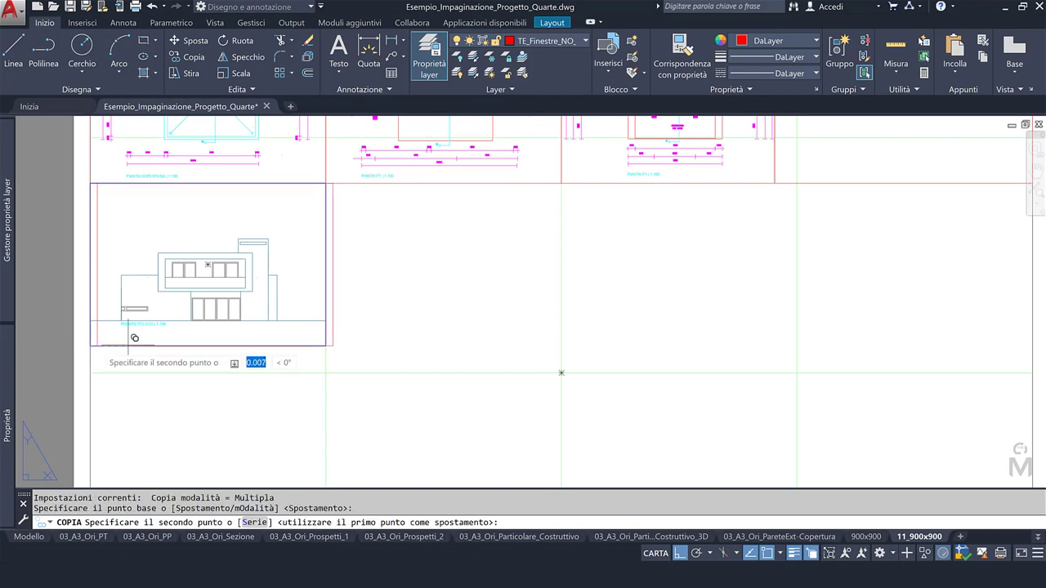
left_click(326, 345)
key("Escape")
double_click(443, 317)
middle_click_drag(448, 328, 384, 245)
scroll(398, 294, "up", 3)
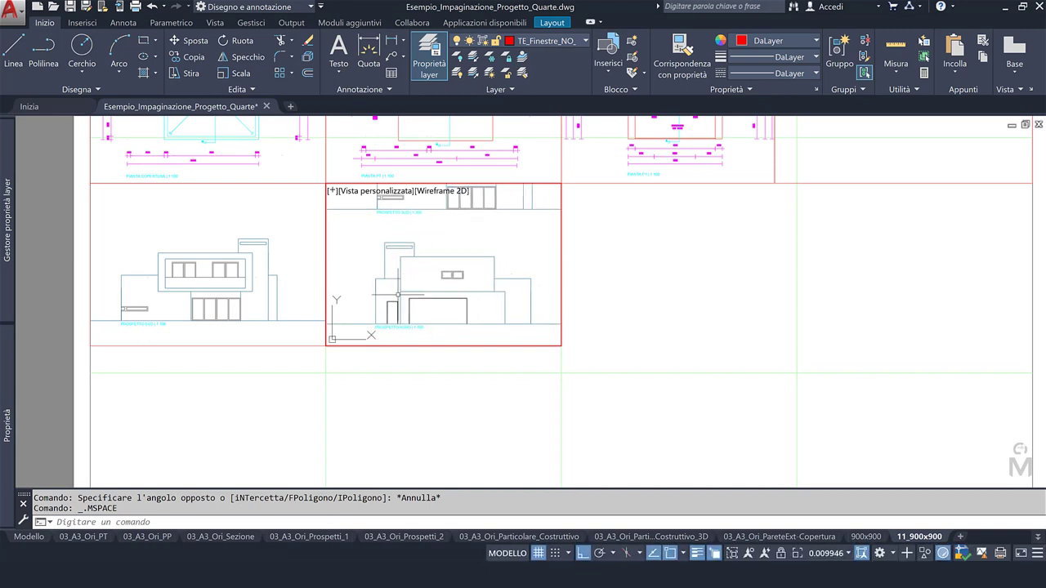
middle_click_drag(416, 306, 406, 308)
mouse_move(413, 301)
middle_mouse_down()
mouse_move(439, 303)
mouse_move(387, 290)
middle_mouse_up()
scroll(431, 310, "up", 2)
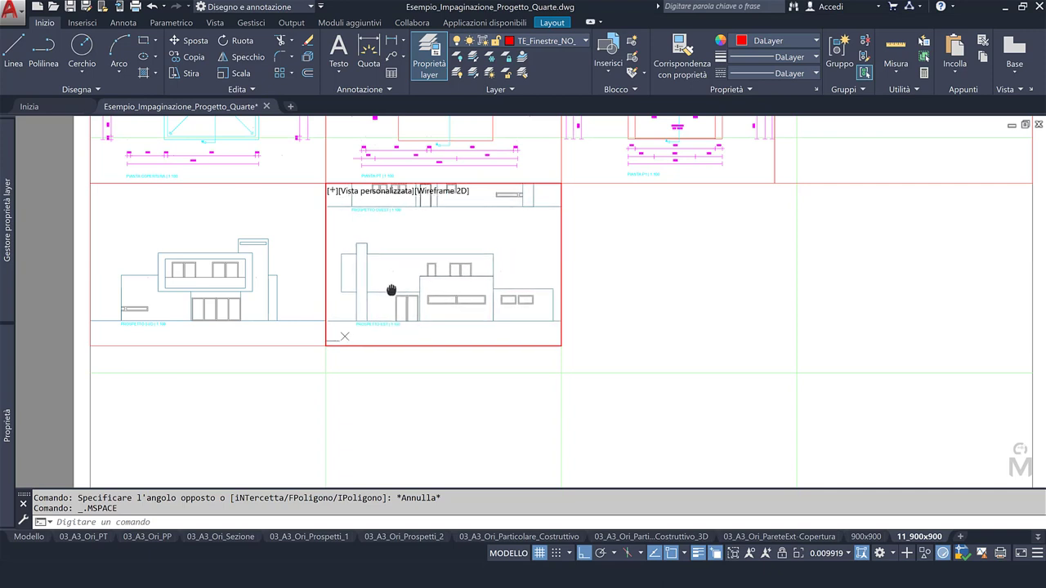
middle_click_drag(387, 289, 384, 291)
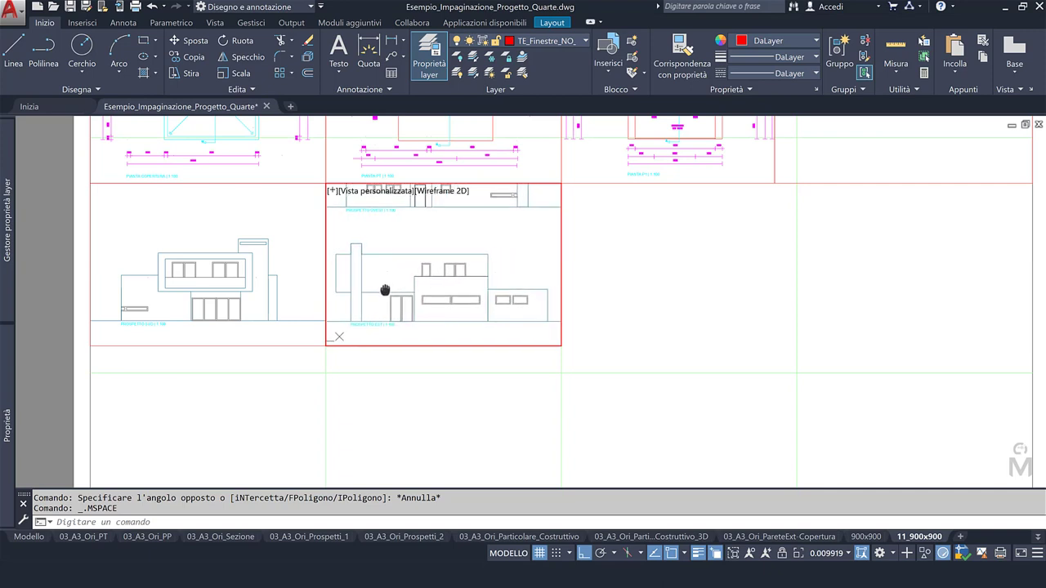
double_click(350, 385)
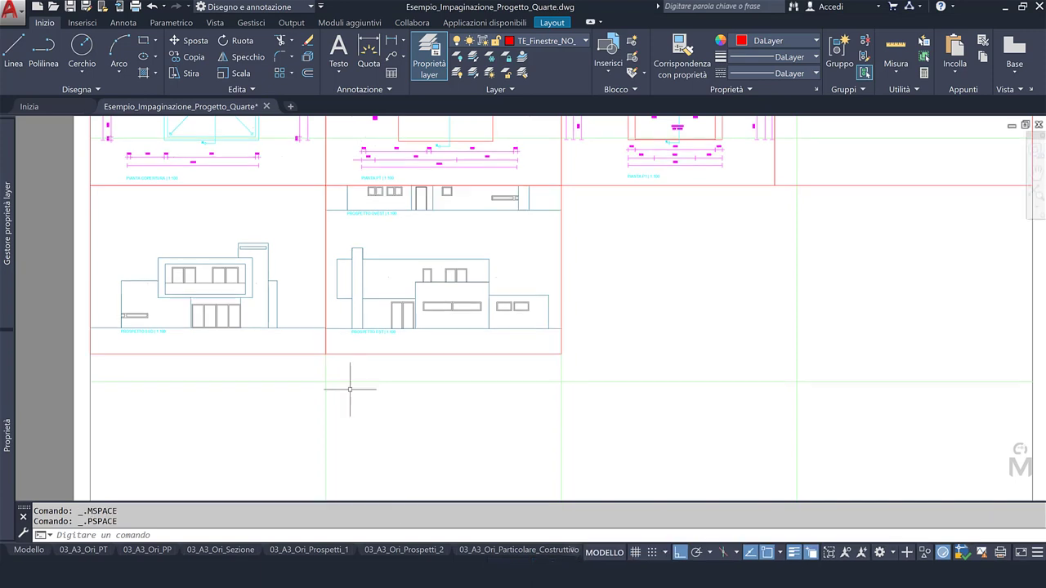
Shift the view so PROSPETTO EST's ground line sits level with the first elevation.
scroll(364, 339, "up", 6)
scroll(374, 333, "up", 2)
middle_click_drag(374, 333, 374, 325)
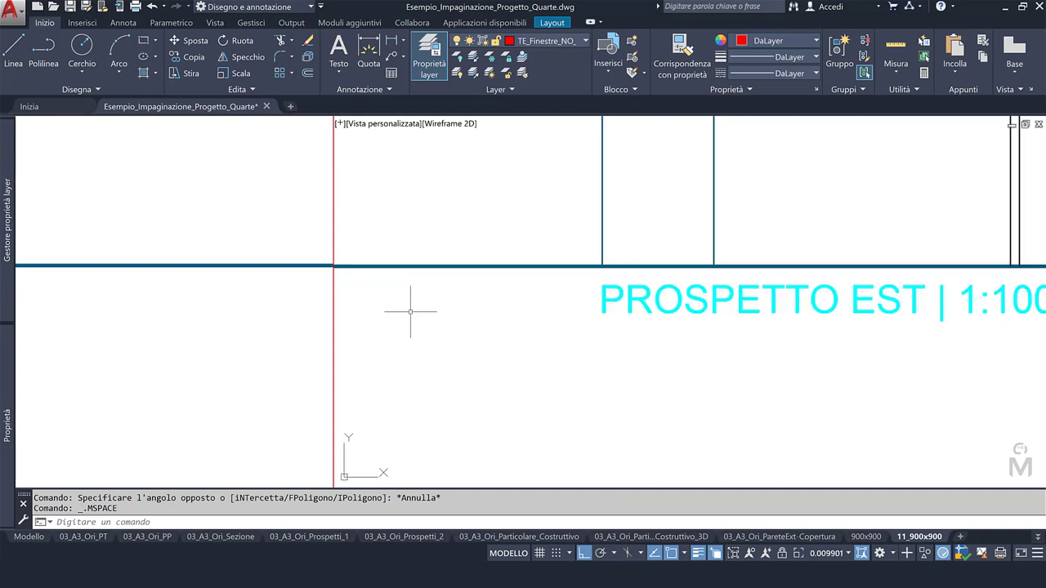
left_click(508, 556)
scroll(443, 385, "down", 3)
scroll(428, 367, "down", 2)
scroll(427, 367, "up", 6)
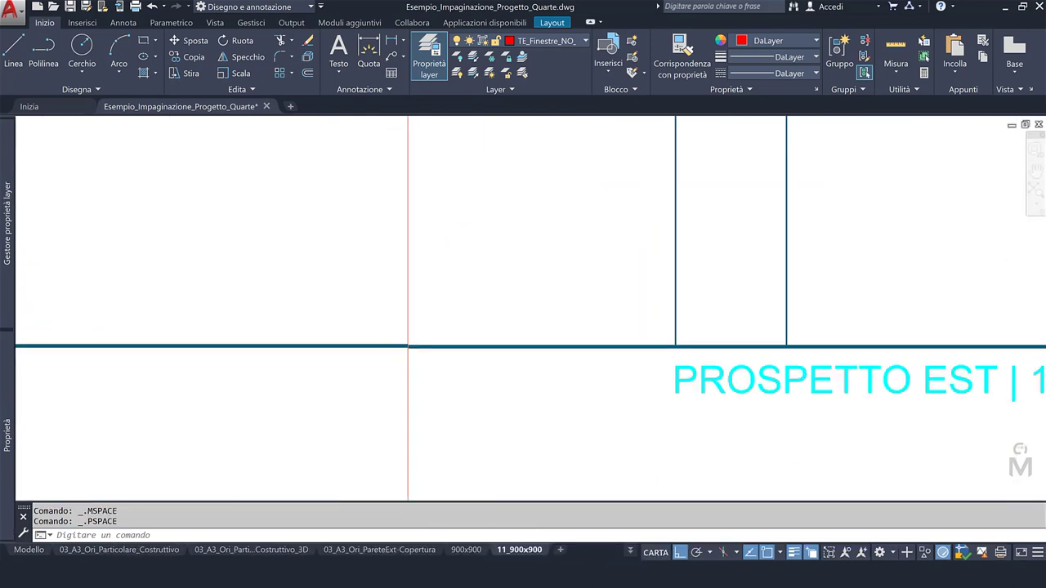
scroll(415, 374, "up", 2)
Fine-tune the ground-line alignment, then select the new east elevation viewport on the sheet.
double_click(415, 374)
middle_click_drag(468, 381, 469, 376)
left_click(509, 554)
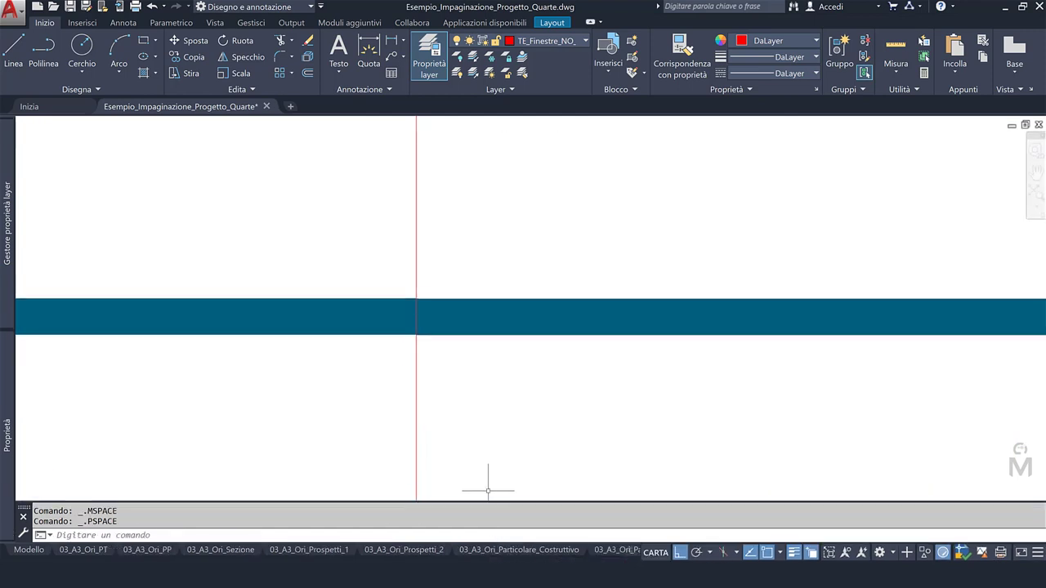
scroll(421, 323, "down", 2)
scroll(421, 323, "down", 2)
scroll(307, 327, "down", 3)
mouse_move(523, 326)
middle_mouse_down()
mouse_move(458, 368)
mouse_move(392, 388)
middle_mouse_up()
left_click(591, 237)
left_click(606, 166)
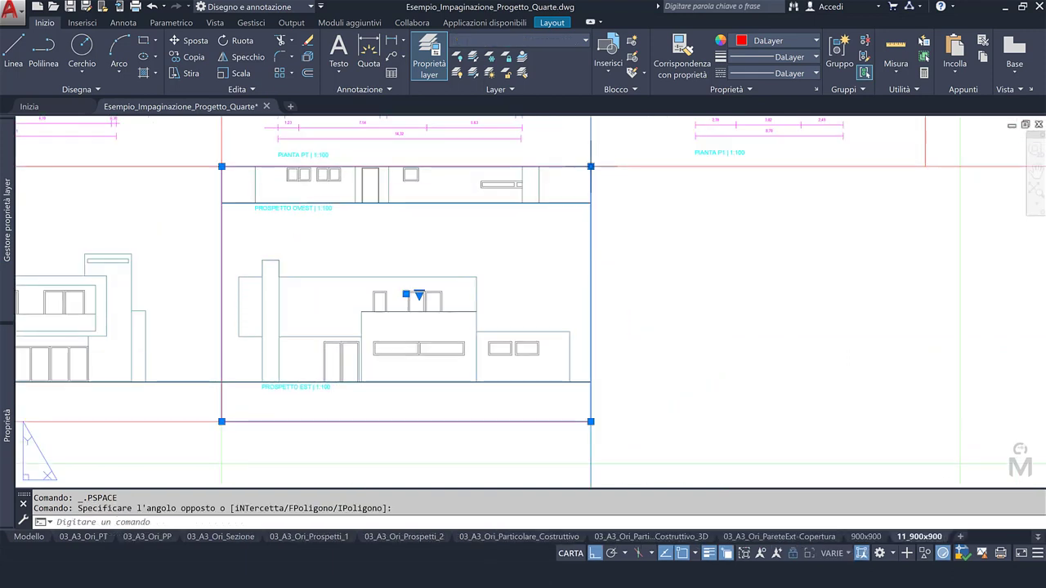
Pull the east elevation viewport's top edge down below the plan.
left_click(591, 166)
left_click(594, 226)
key("Escape")
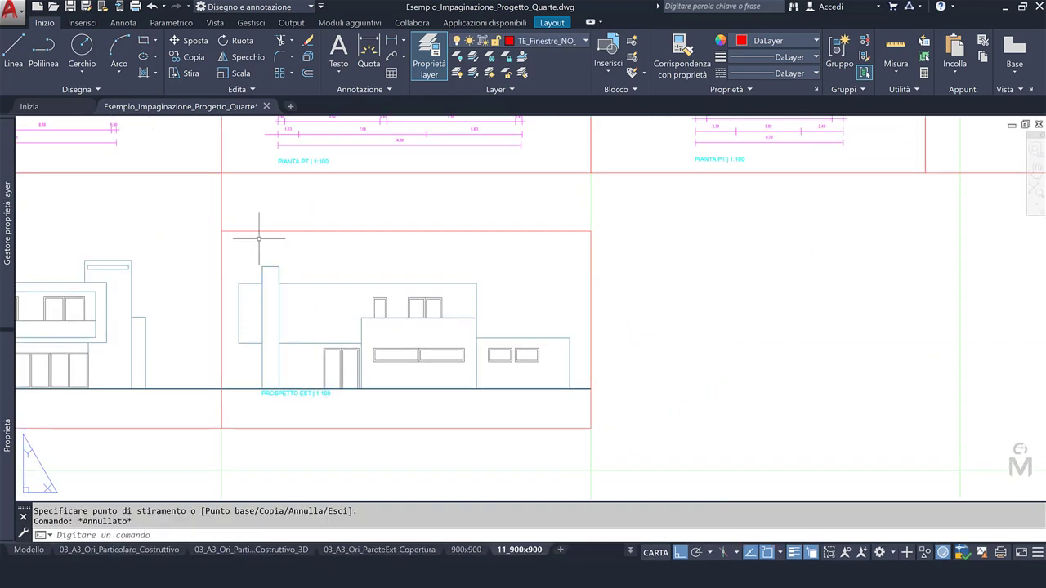
Copy the first elevation viewport with CO to the right of the east elevation.
left_click(222, 200)
left_click(222, 210)
type("co")
key("Return")
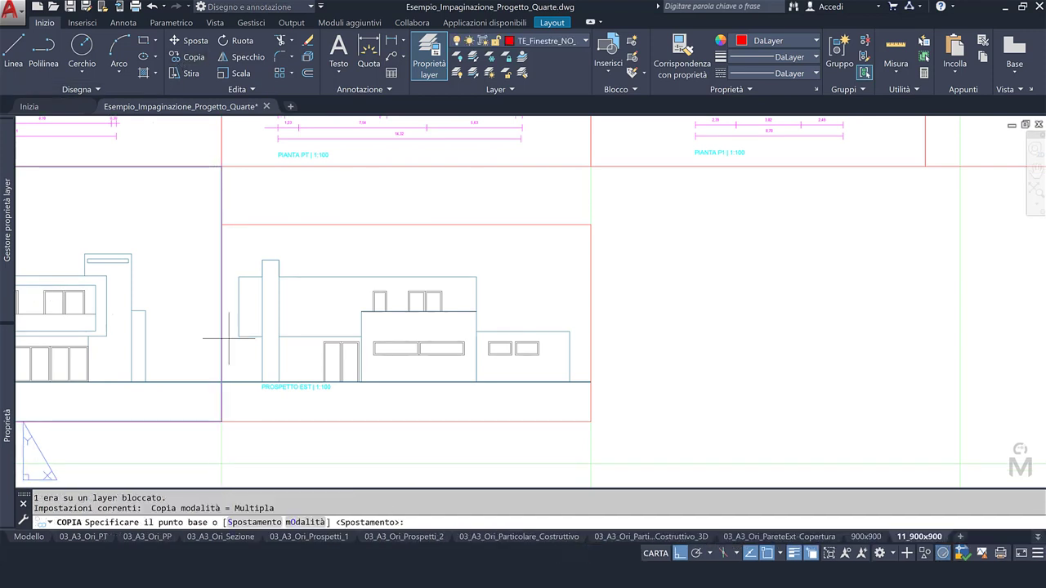
middle_click_drag(252, 410, 289, 385)
scroll(288, 384, "down", 2)
left_click(102, 366)
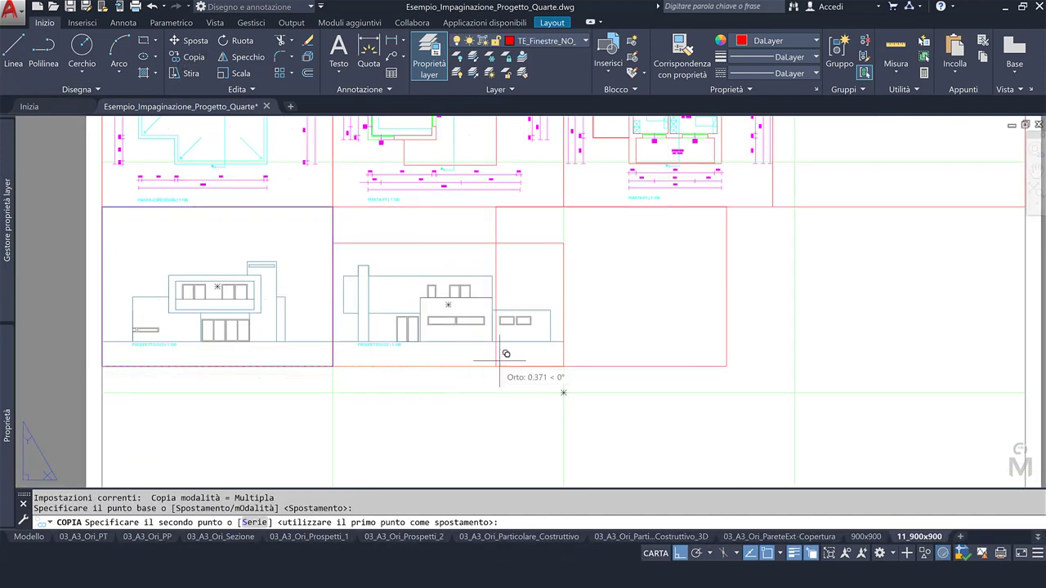
left_click(563, 366)
middle_click_drag(572, 359, 489, 360)
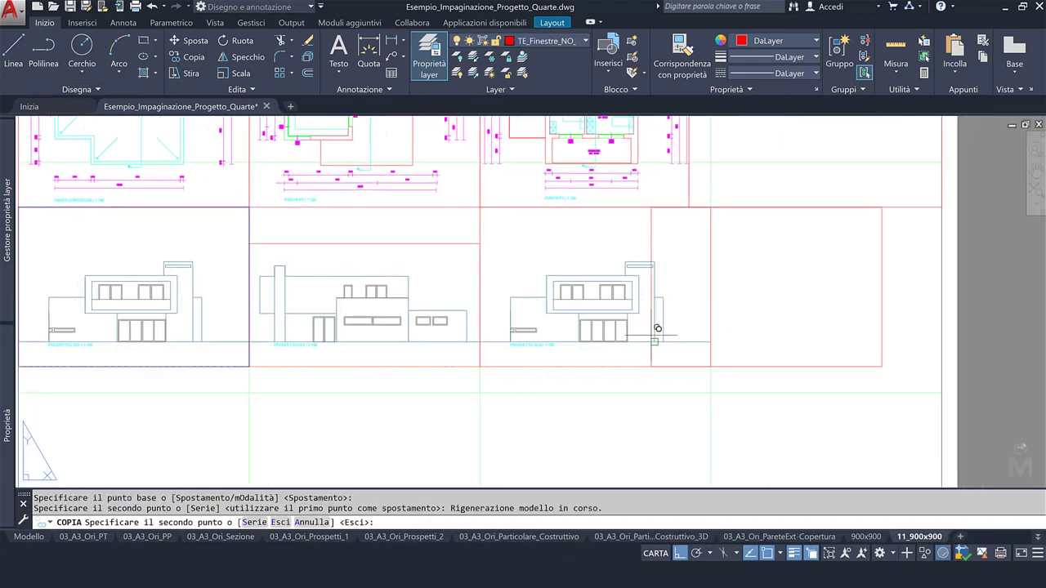
key("Escape")
Pan the new viewport to show the PROSPETTO NORD elevation.
double_click(579, 260)
middle_click_drag(580, 259, 593, 269)
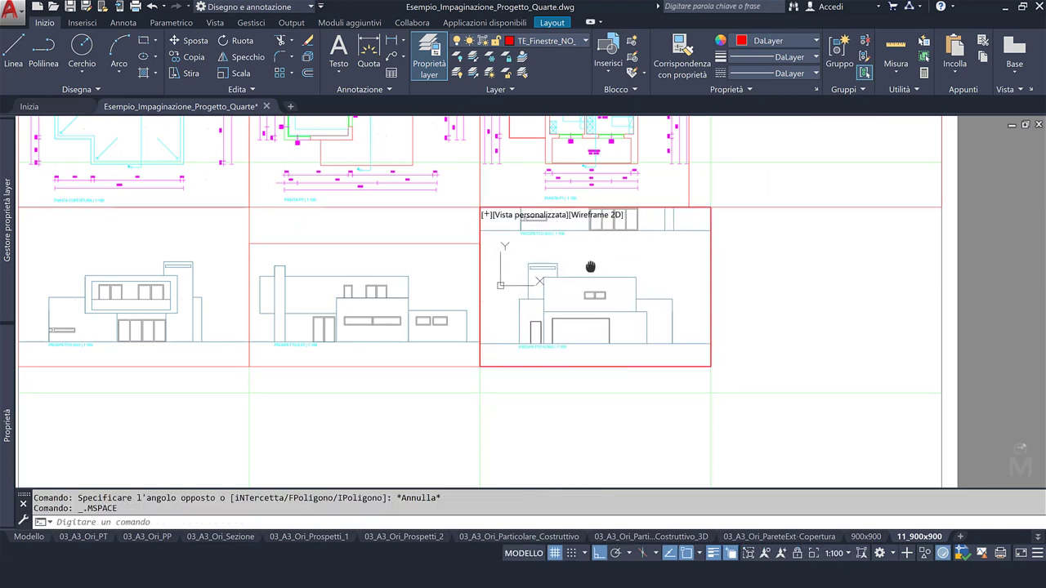
double_click(564, 402)
scroll(565, 401, "up", 2)
scroll(420, 354, "up", 3)
scroll(502, 338, "up", 2)
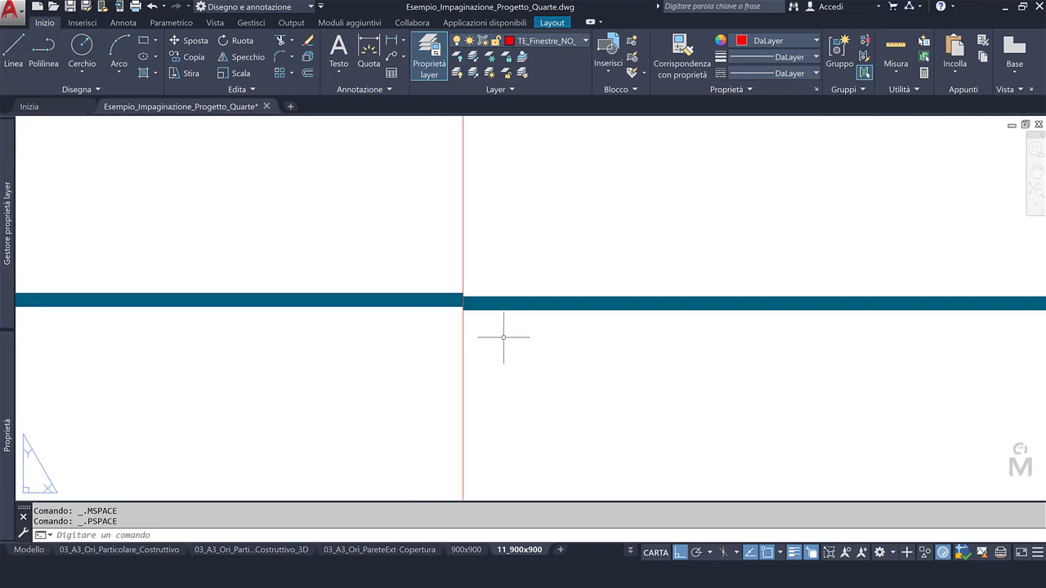
Align the north elevation's ground line with the east elevation's ground line.
double_click(502, 338)
middle_click_drag(509, 343, 508, 342)
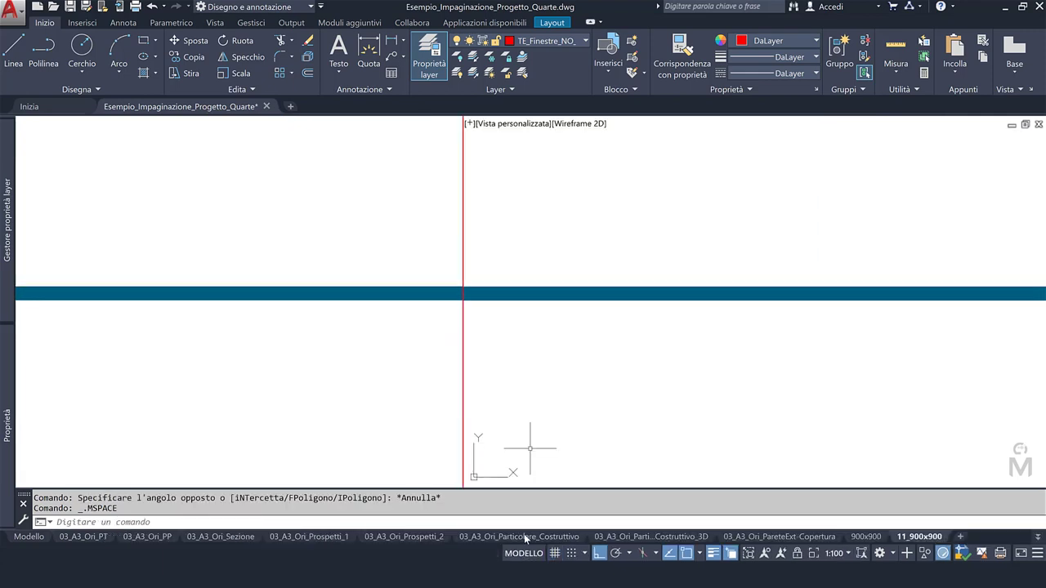
left_click(525, 553)
scroll(572, 350, "down", 3)
scroll(651, 357, "down", 2)
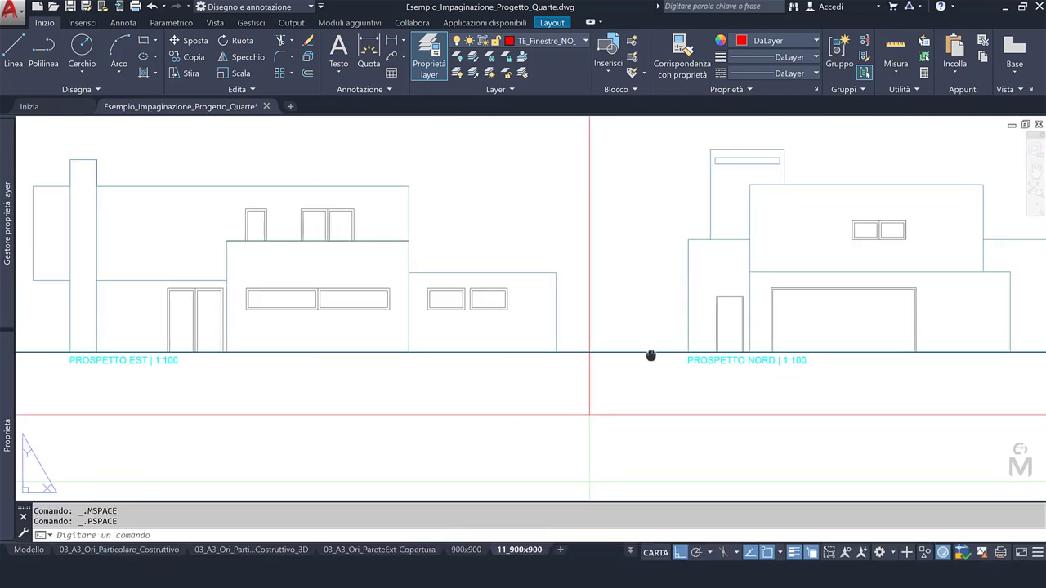
scroll(651, 358, "down", 1)
middle_click_drag(651, 357, 493, 412)
left_click(616, 275)
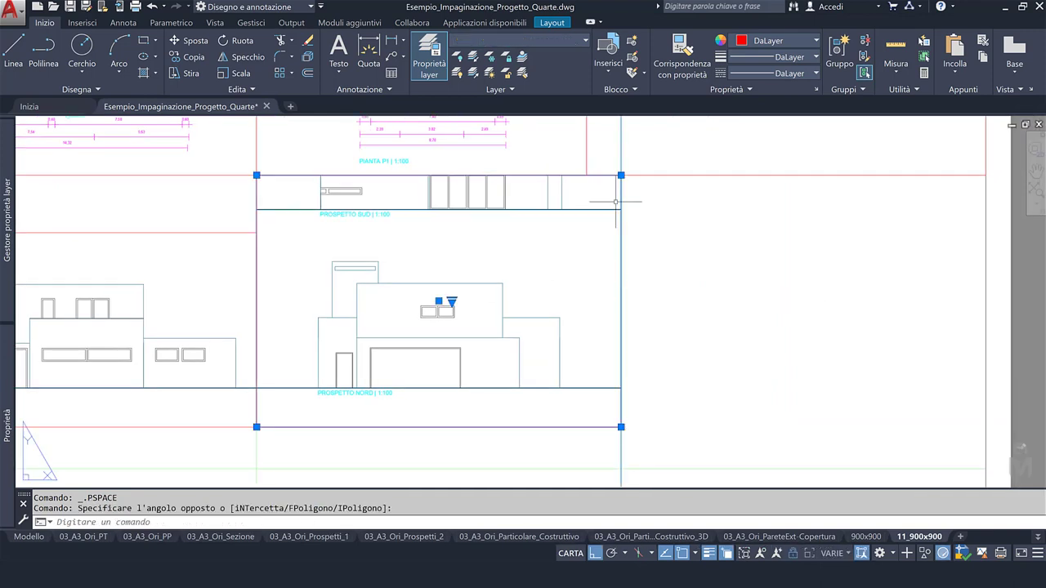
Pull the viewport's top edge down below the upper drawing.
left_click(257, 175)
left_click(256, 233)
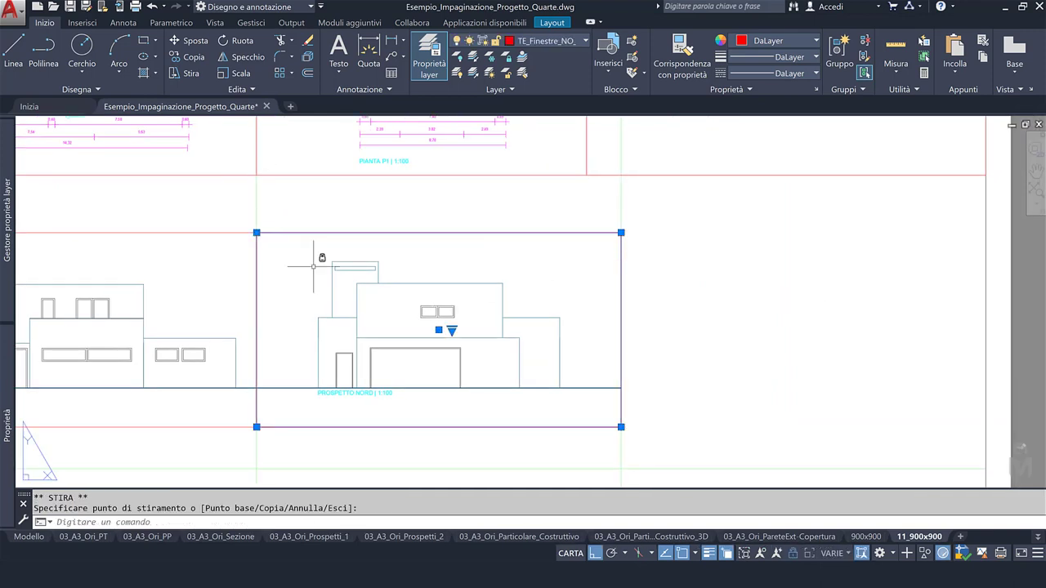
key("Escape")
Copy the middle elevation viewport further to the right.
scroll(572, 351, "down", 2)
middle_click_drag(548, 353, 504, 350)
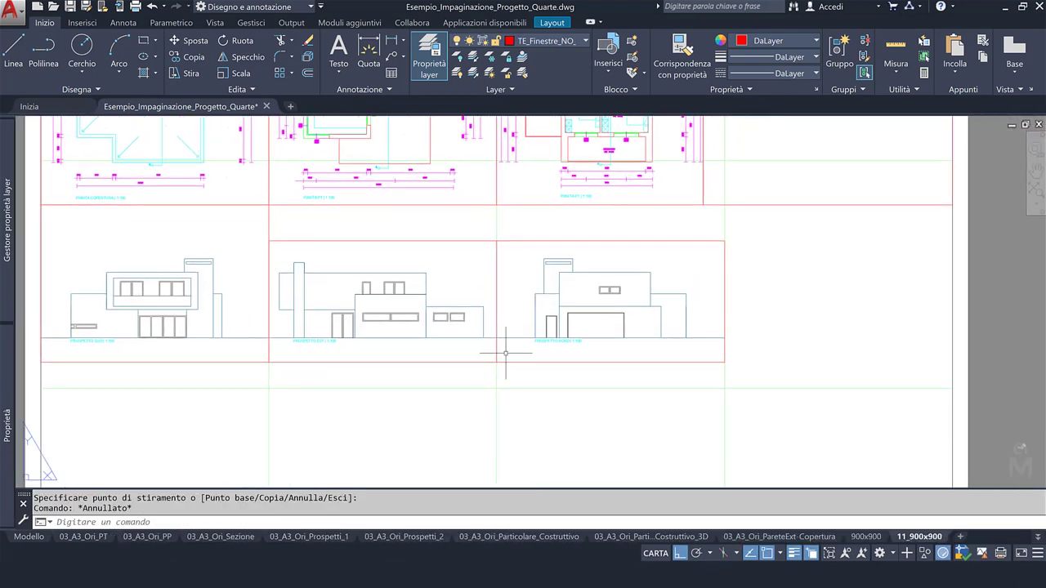
left_click(468, 358)
left_click(471, 352)
left_click(194, 57)
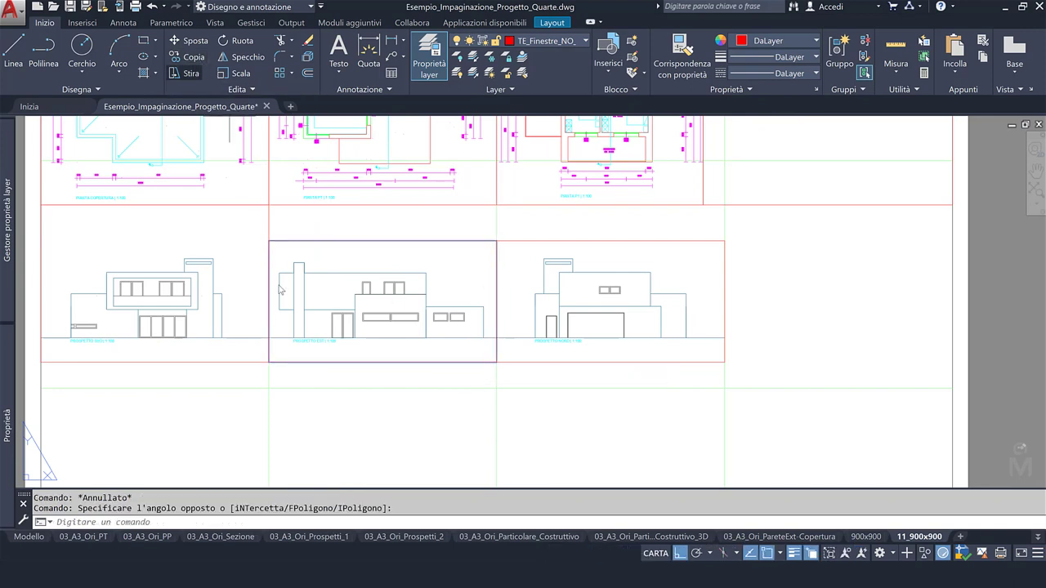
left_click(268, 360)
left_click(725, 361)
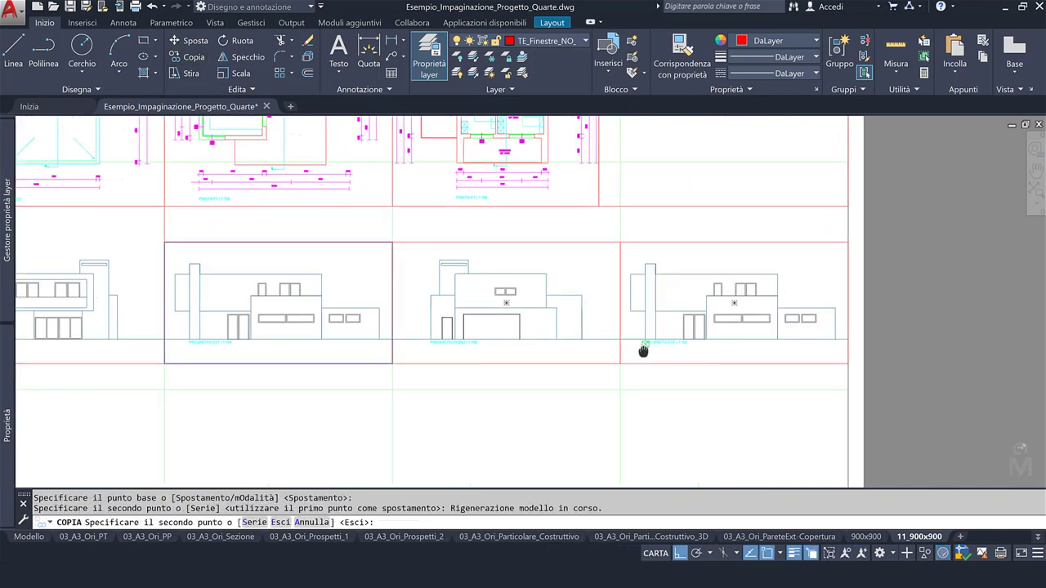
key("Escape")
scroll(604, 353, "up", 3)
Set the new viewport to 1:100 and frame the west elevation in it.
double_click(589, 341)
scroll(588, 342, "down", 2)
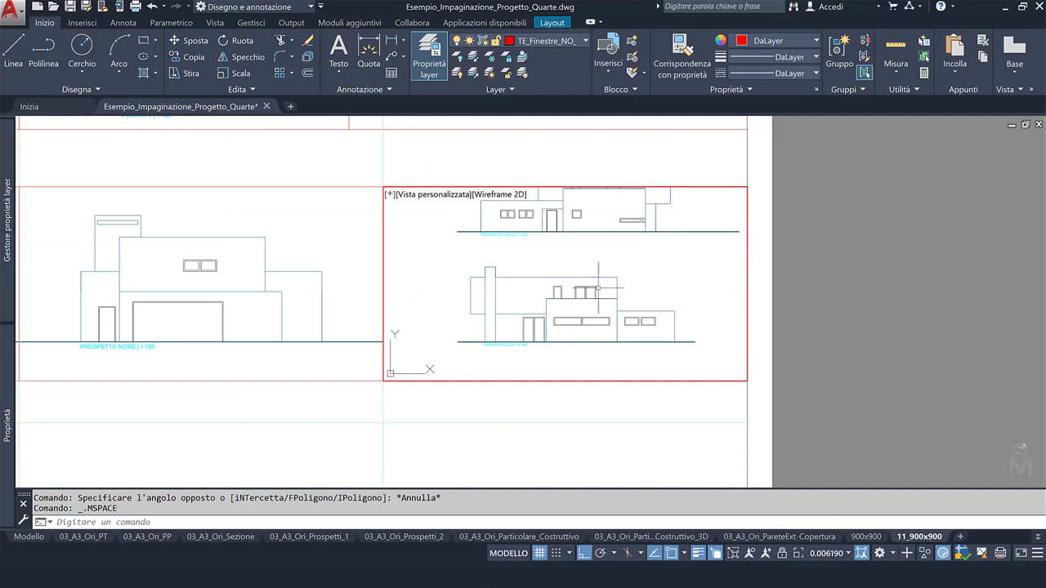
left_click(833, 554)
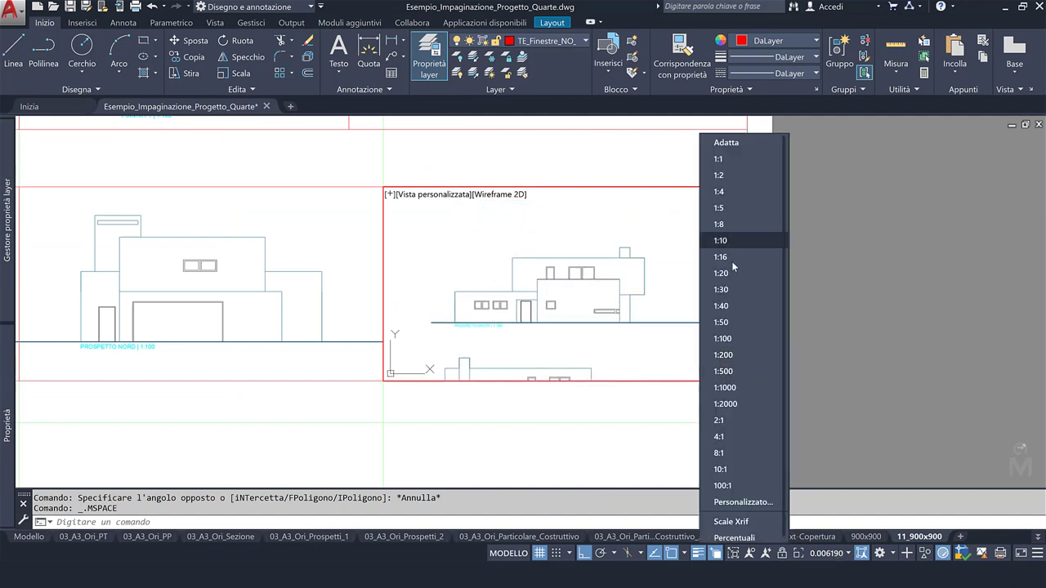
left_click(730, 338)
middle_click_drag(523, 326, 532, 321)
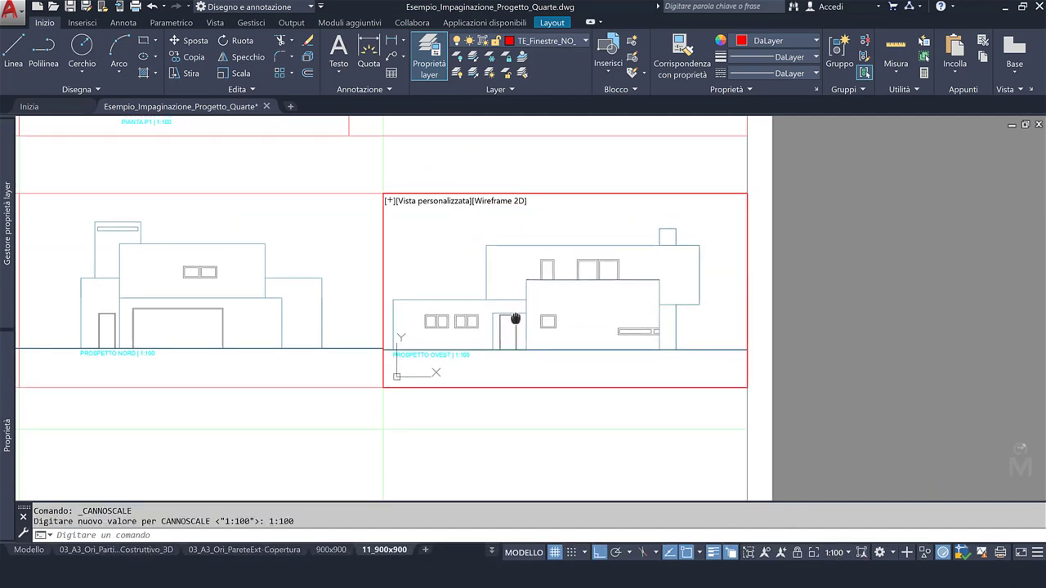
double_click(474, 428)
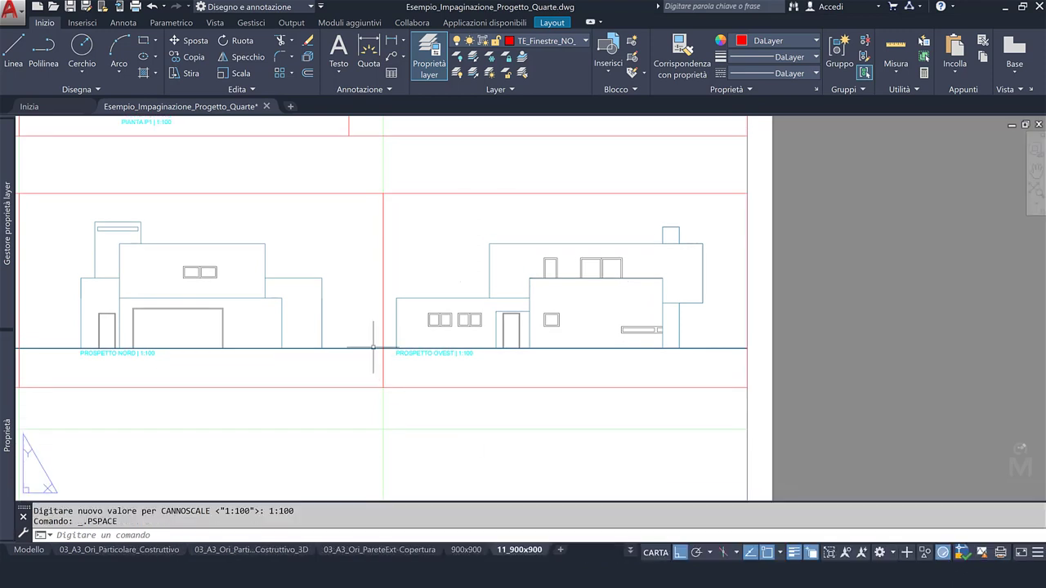
scroll(374, 343, "up", 5)
scroll(528, 411, "up", 3)
scroll(528, 411, "up", 2)
scroll(280, 327, "up", 4)
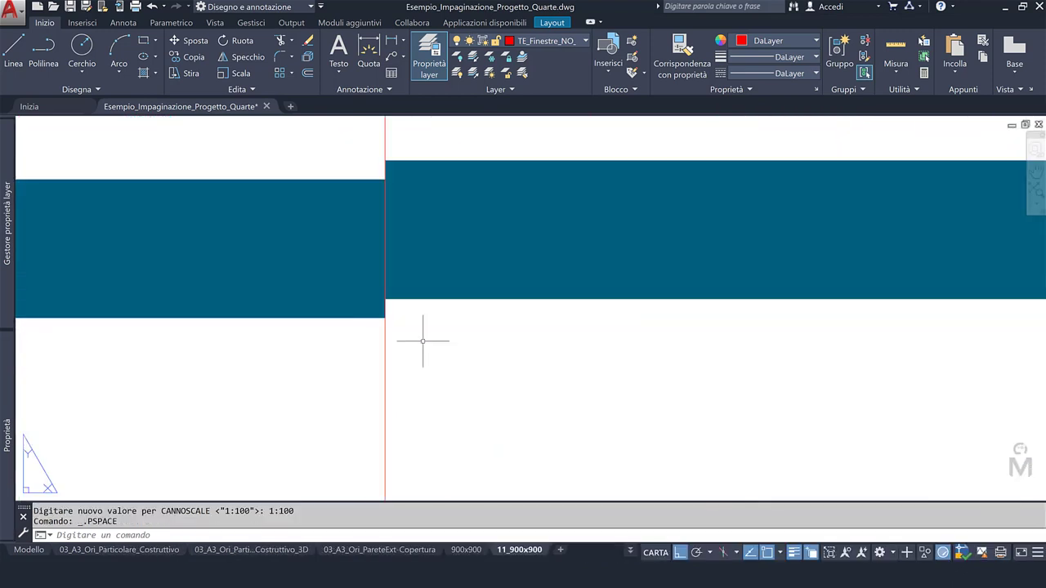
Align the west elevation's ground line with the north elevation's.
double_click(476, 335)
middle_click_drag(477, 334, 477, 352)
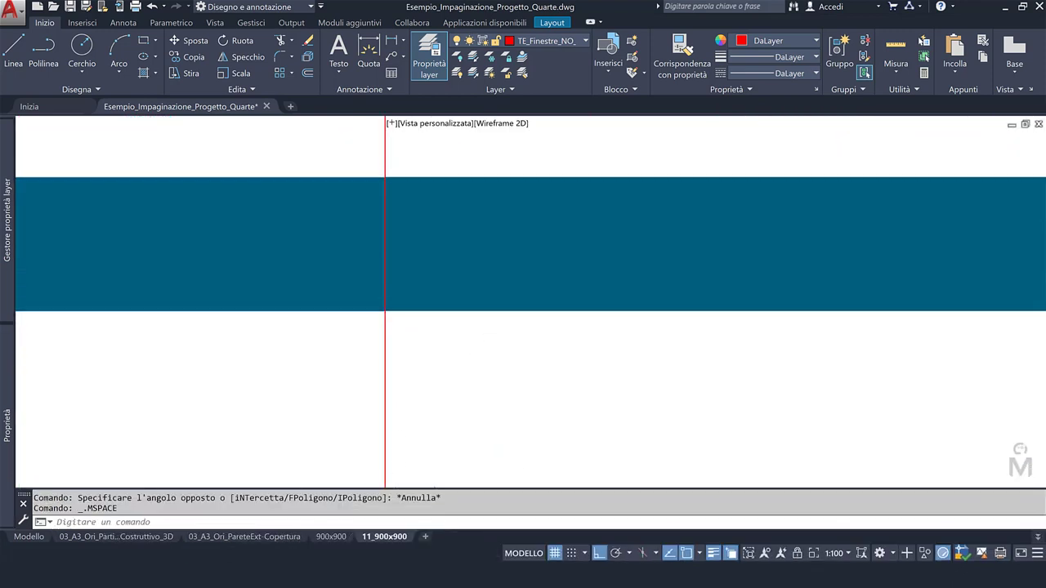
double_click(448, 357)
scroll(451, 341, "down", 4)
scroll(451, 342, "down", 5)
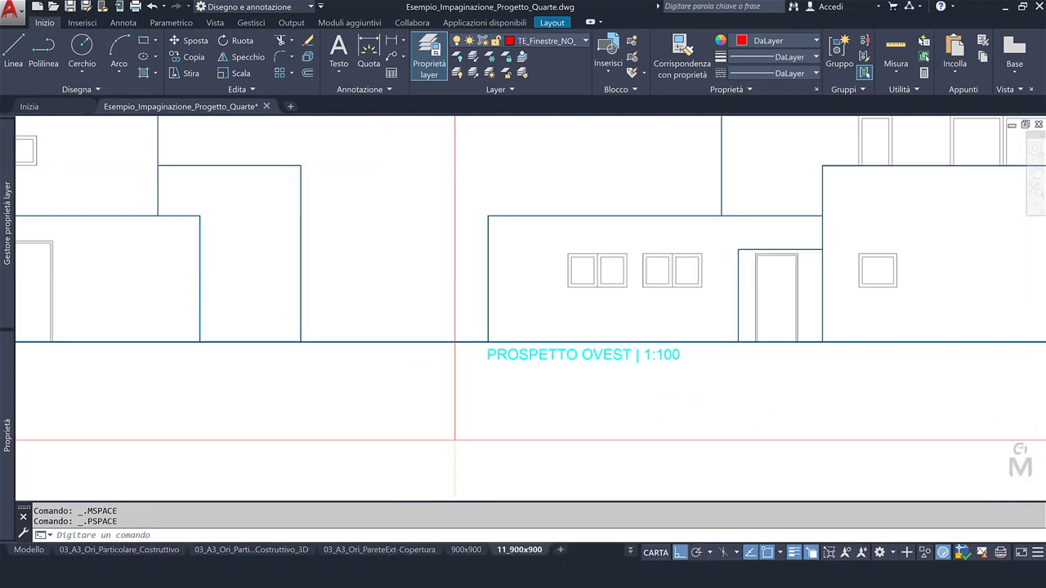
scroll(436, 346, "down", 3)
Shift the west elevation slightly right in its viewport, then bring up the layout's print settings.
double_click(631, 362)
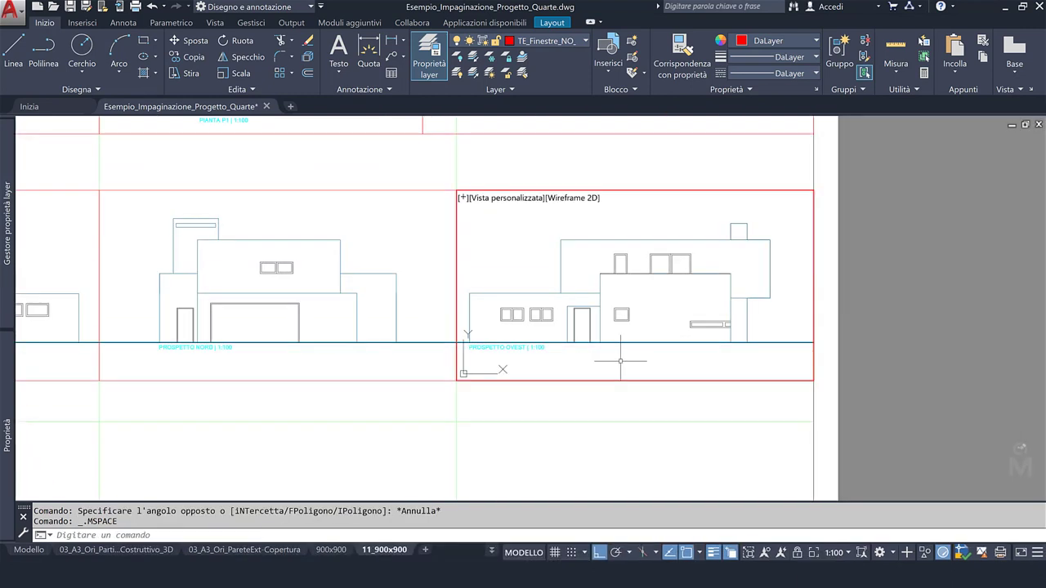
middle_click_drag(620, 363, 624, 362)
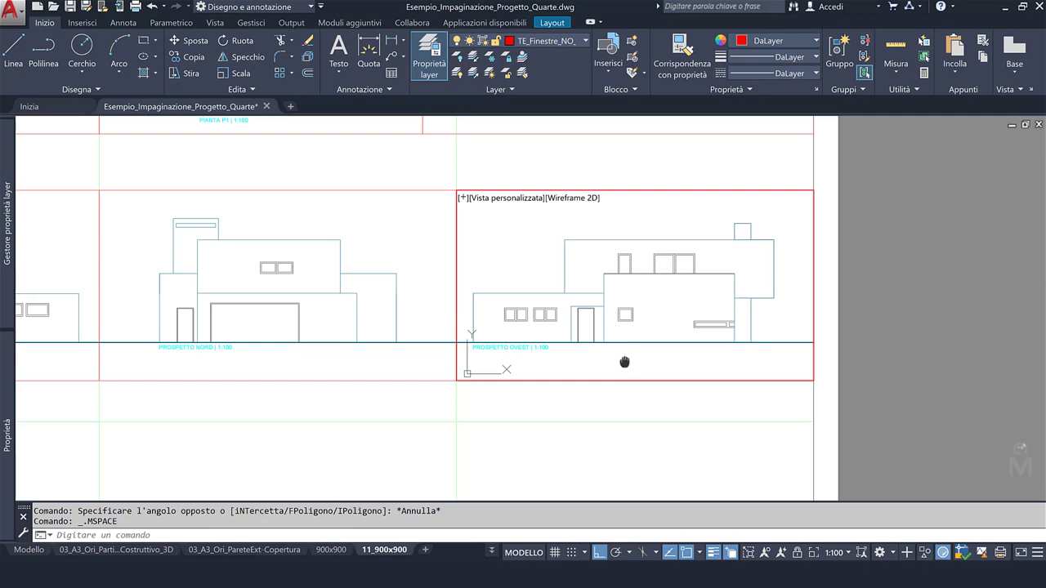
double_click(724, 428)
scroll(443, 367, "down", 3)
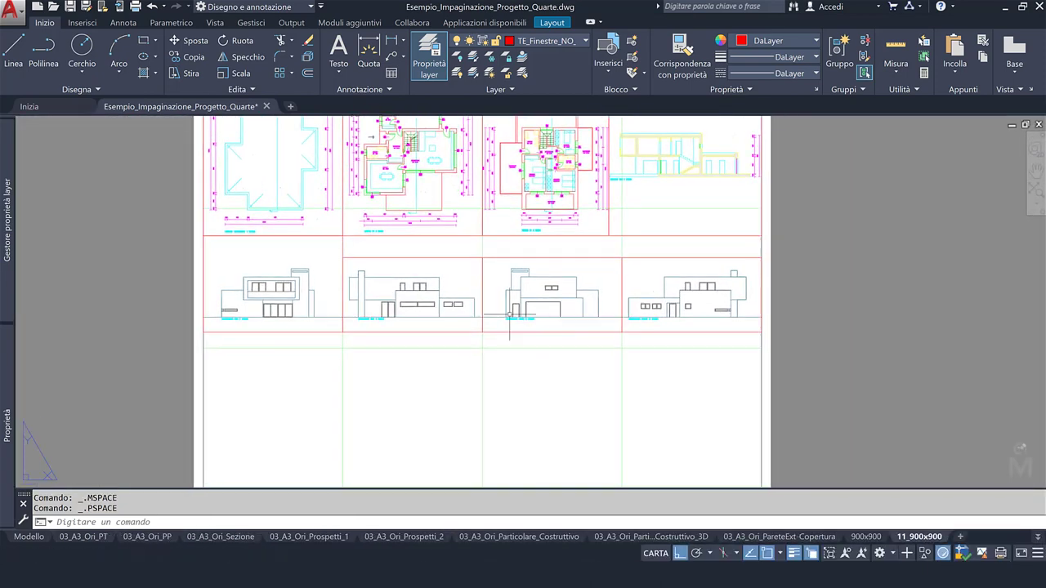
left_click_drag(375, 251, 331, 269)
left_click(346, 233)
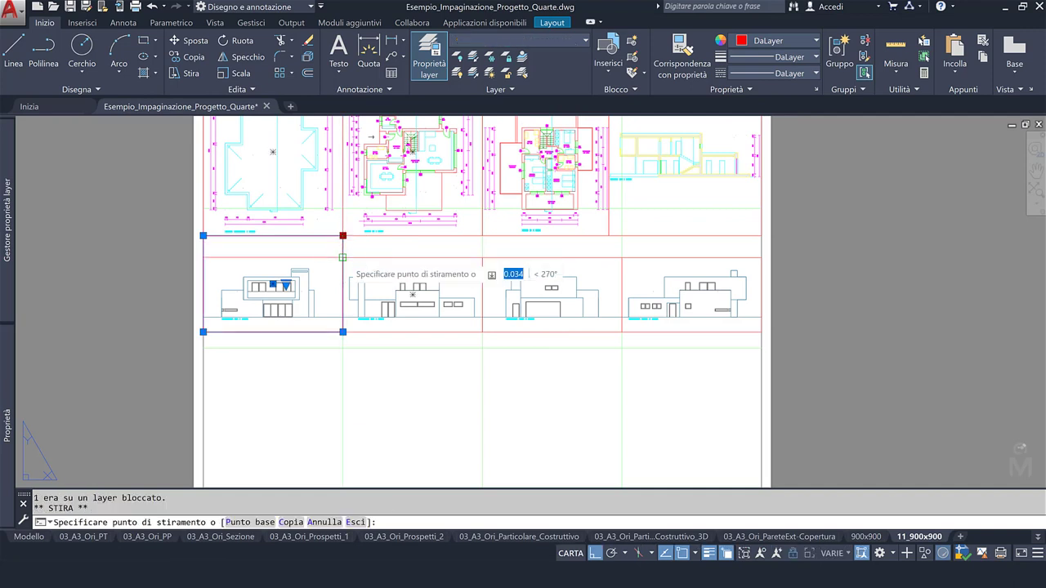
key("Escape")
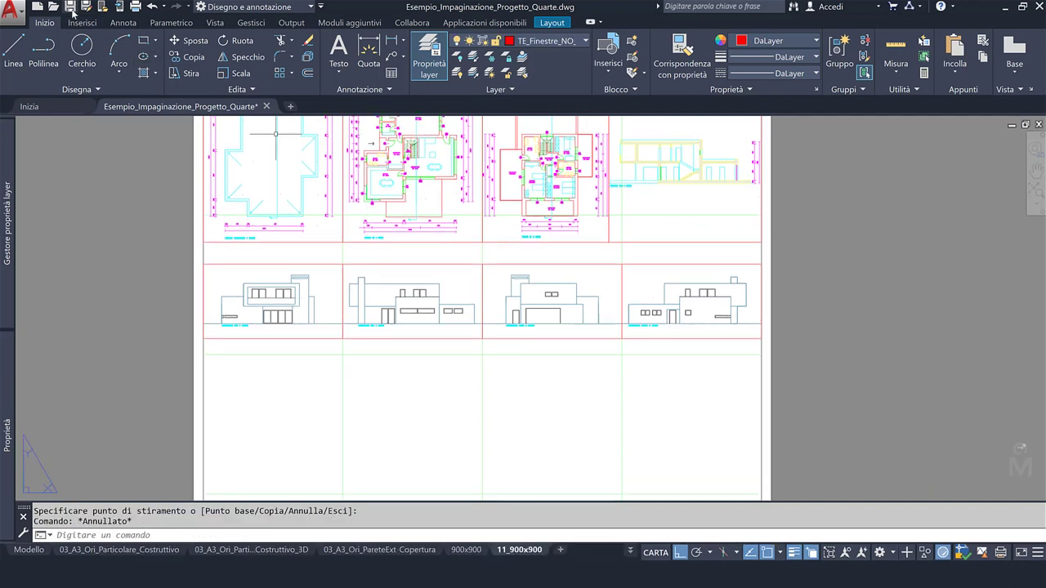
left_click(133, 8)
left_click(299, 454)
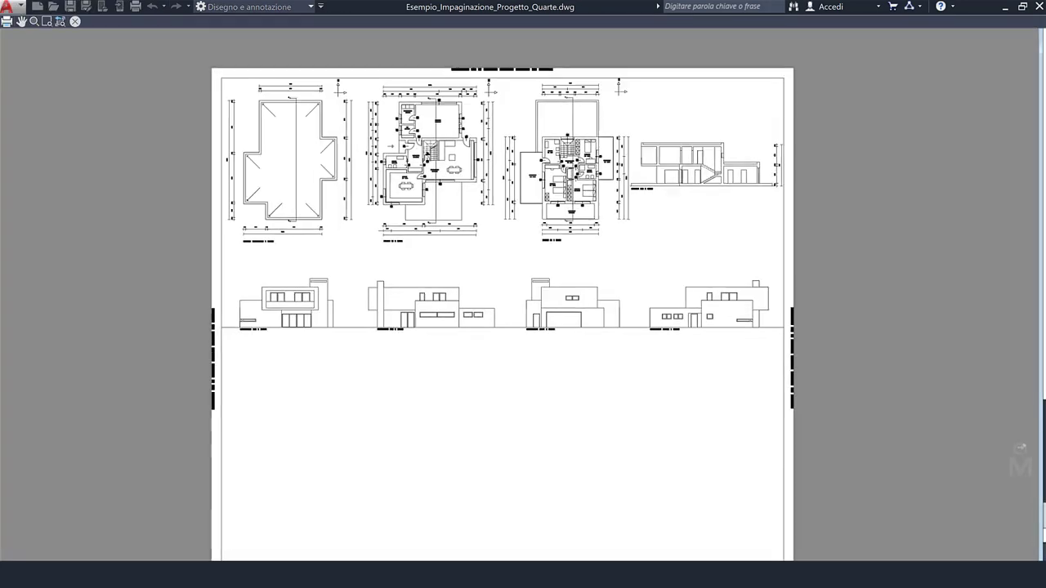
scroll(601, 178, "up", 5)
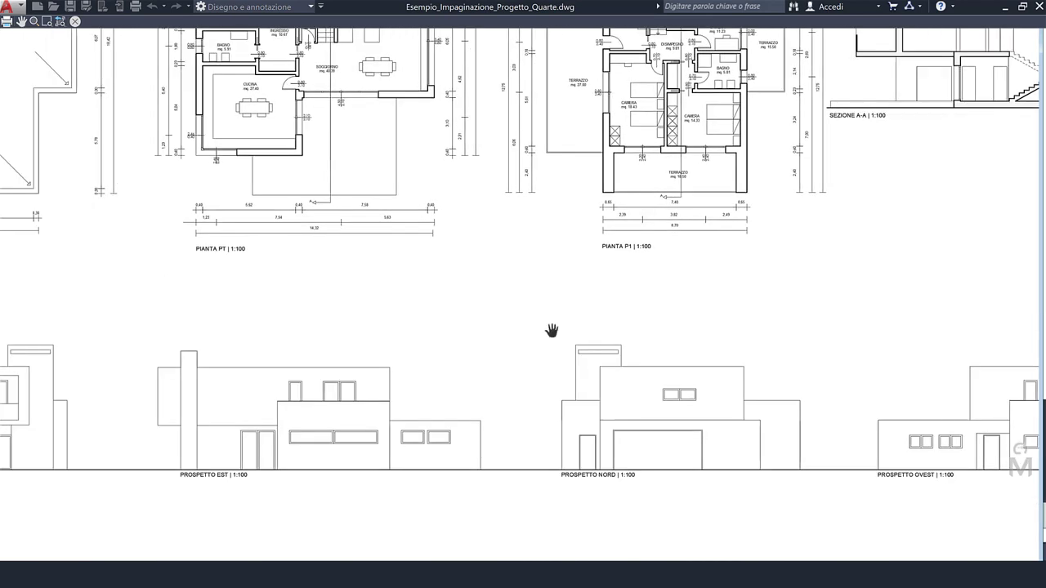
left_click_drag(547, 332, 724, 280)
scroll(68, 373, "up", 3)
left_click_drag(829, 439, 376, 428)
scroll(612, 440, "down", 2)
left_click_drag(612, 440, 320, 421)
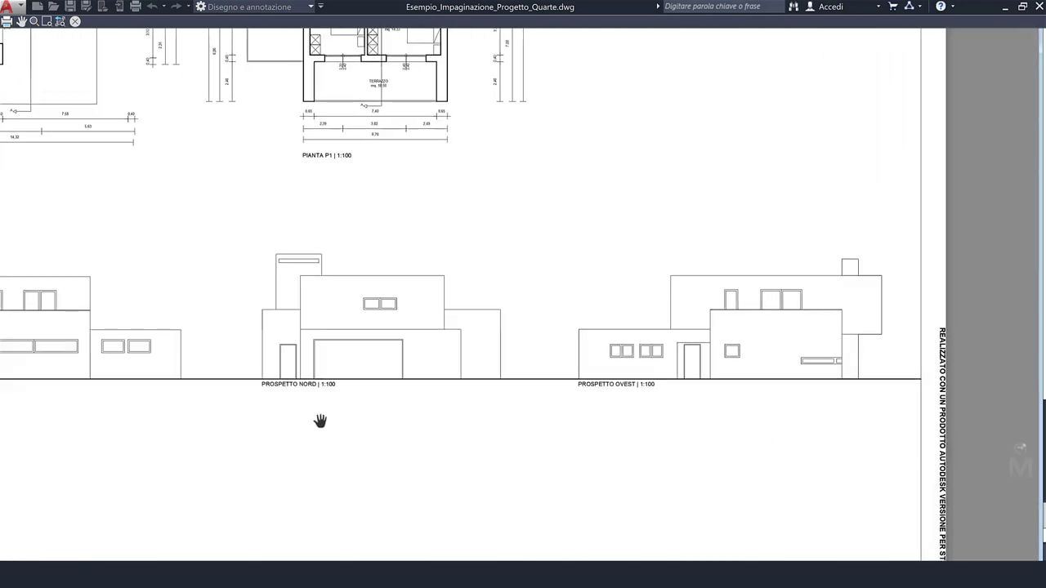
scroll(415, 414, "down", 2)
scroll(413, 409, "down", 2)
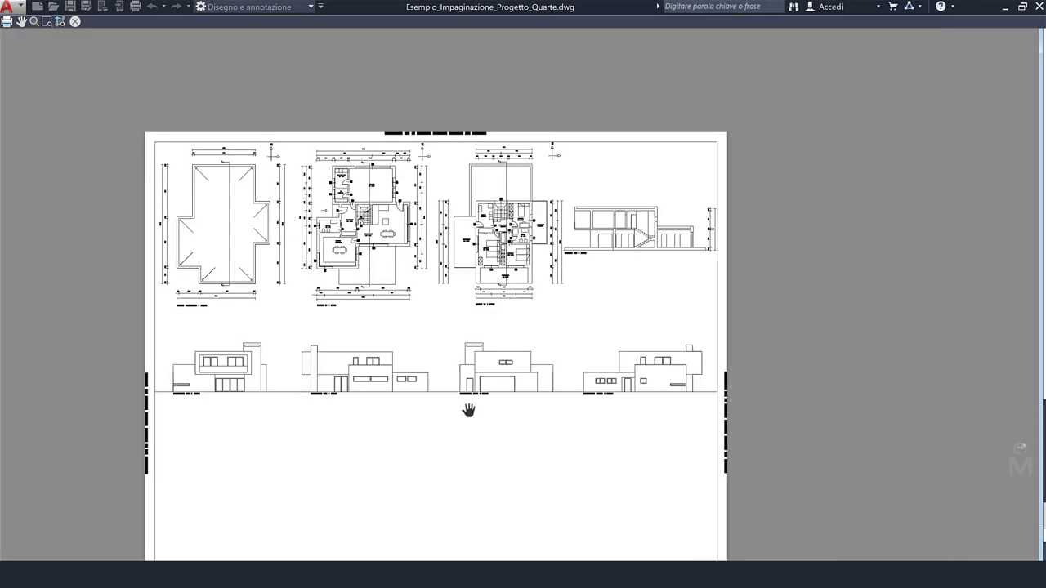
left_click_drag(479, 416, 294, 278)
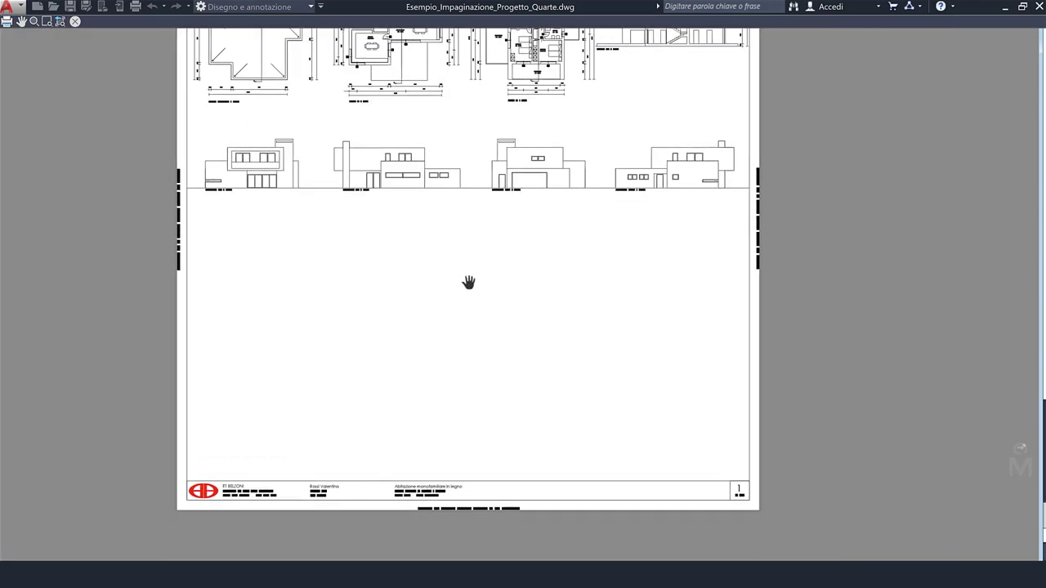
key("Escape")
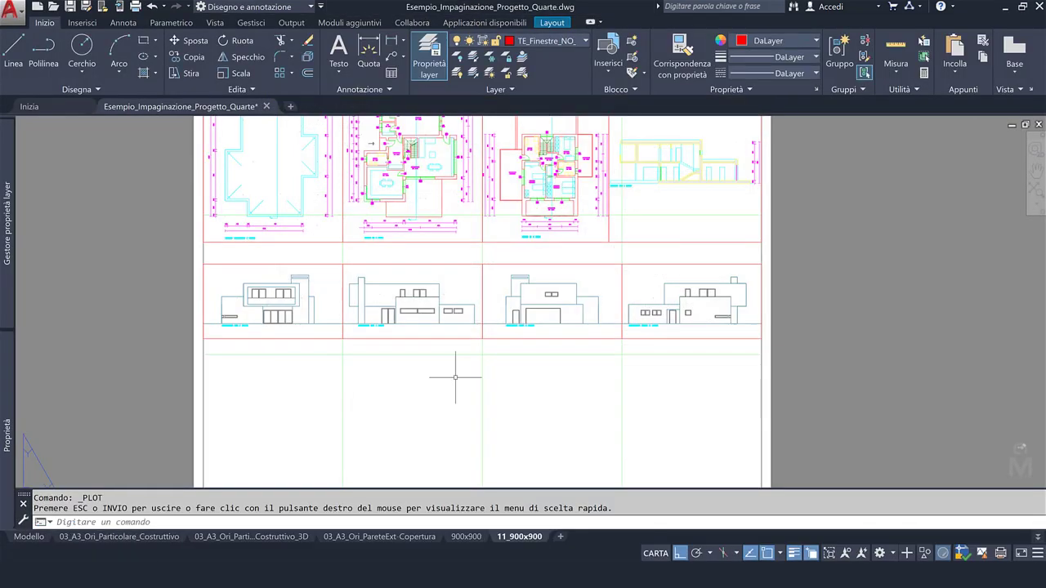
Draw a rectangular viewport in the empty lower cell just above the title block.
scroll(455, 377, "down", 2)
scroll(305, 240, "up", 2)
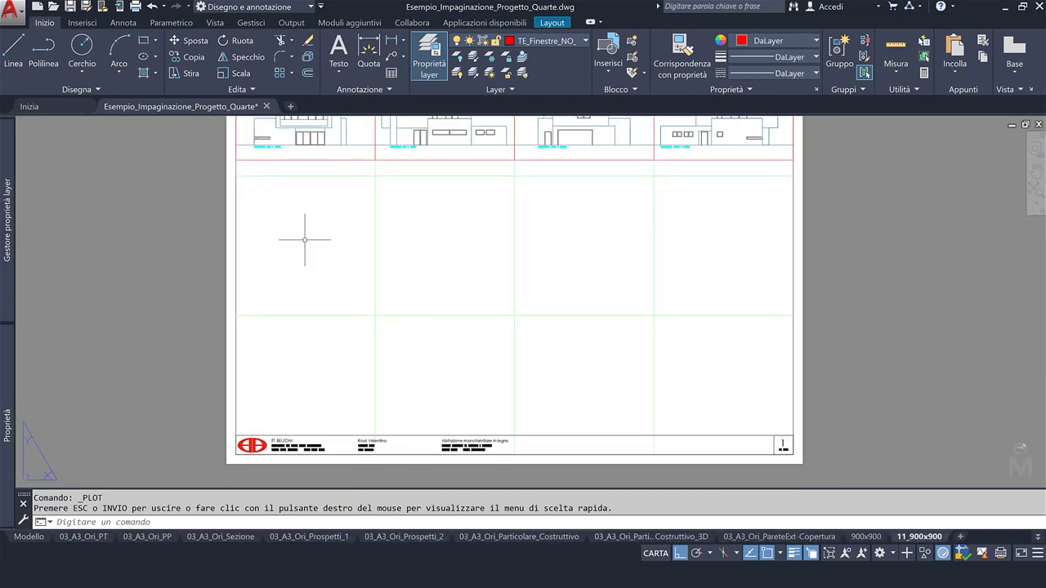
middle_click_drag(464, 382, 440, 371)
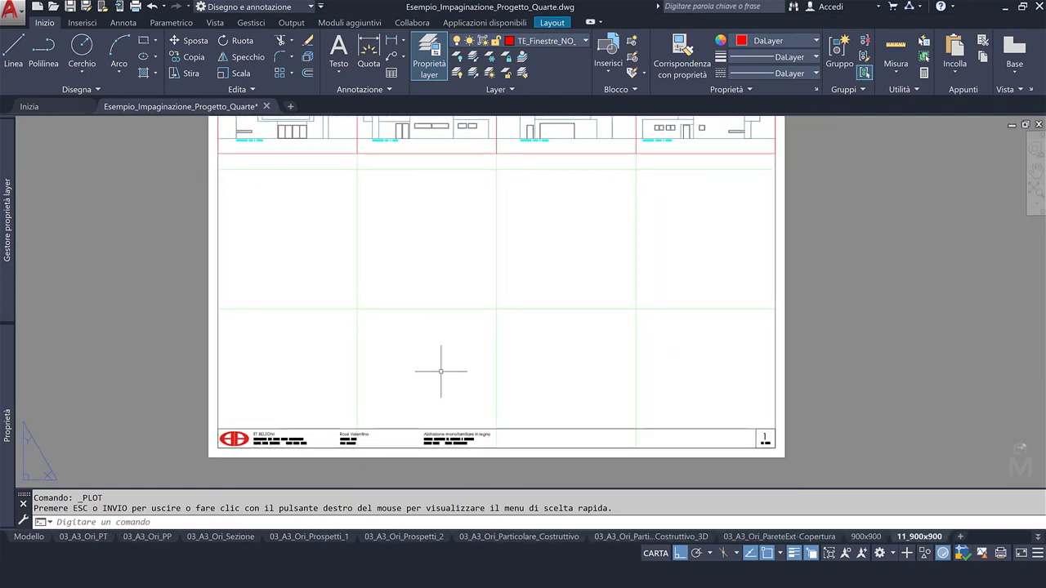
left_click(568, 22)
left_click(181, 39)
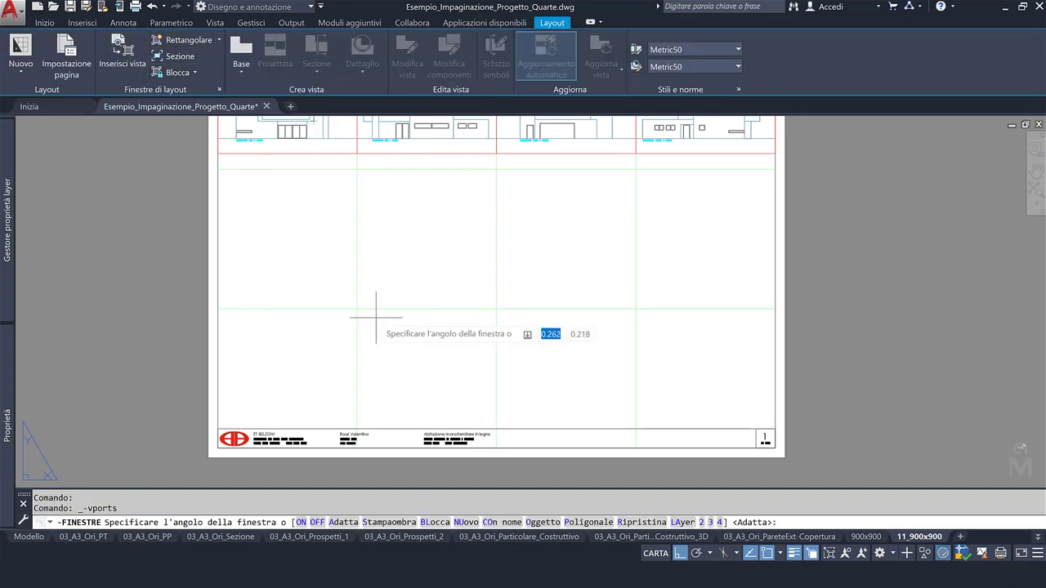
left_click(356, 309)
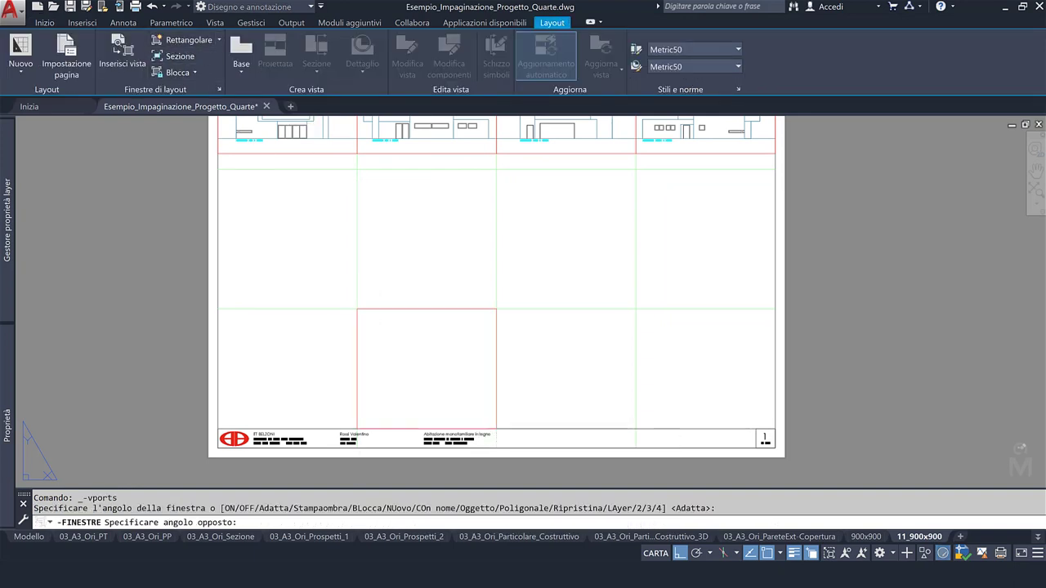
left_click(495, 429)
Set the new viewport to 1:10 and centre the material tables in it.
double_click(424, 383)
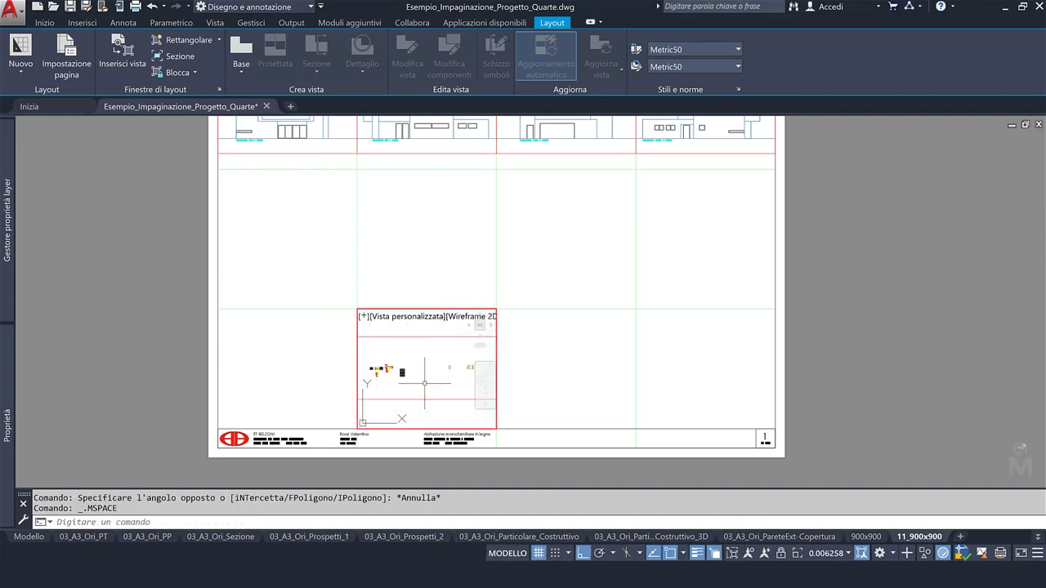
scroll(384, 370, "up", 3)
scroll(392, 368, "up", 5)
scroll(400, 366, "up", 4)
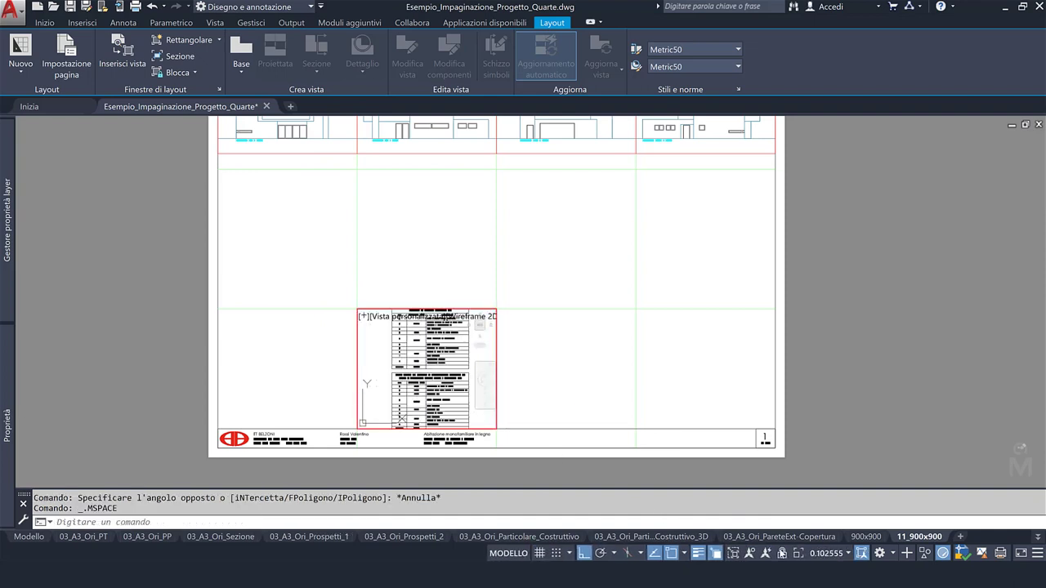
left_click(837, 554)
left_click(719, 245)
middle_click_drag(445, 370, 401, 365)
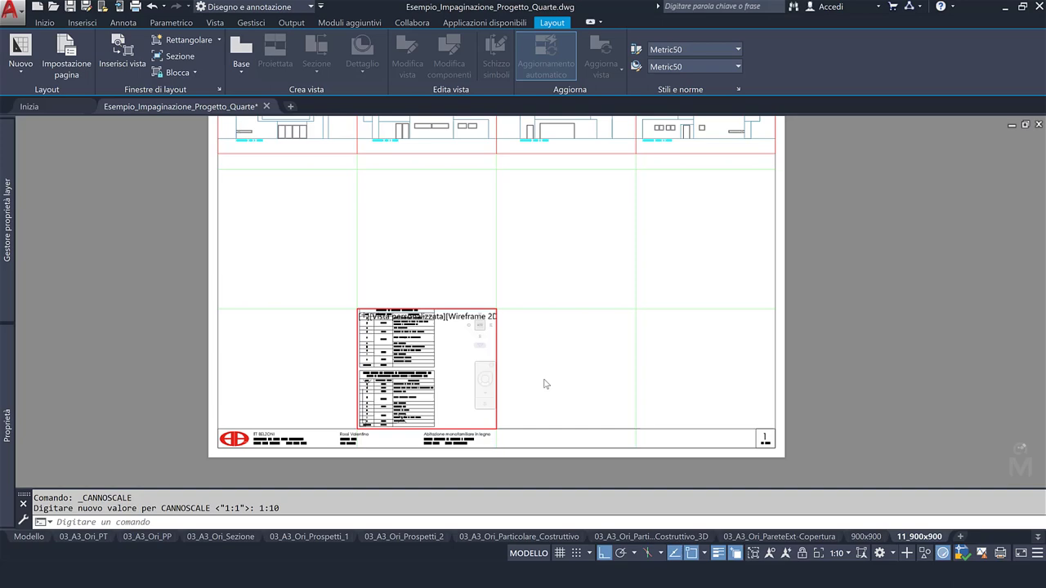
Drag the table viewport's top-right corner left until its right edge meets the tables.
double_click(544, 384)
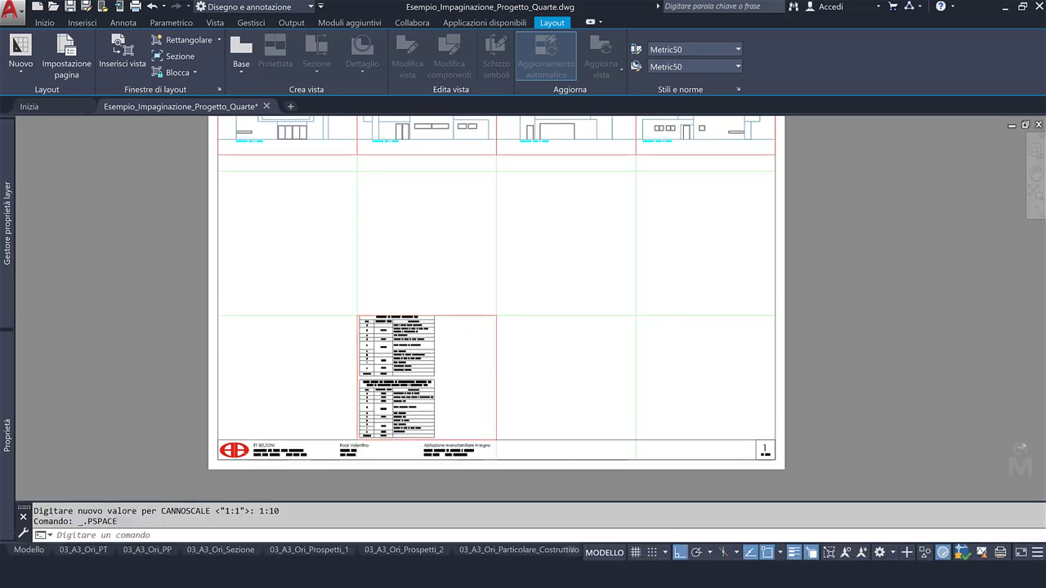
scroll(435, 347, "up", 2)
scroll(435, 347, "up", 3)
left_click(614, 362)
left_click(556, 336)
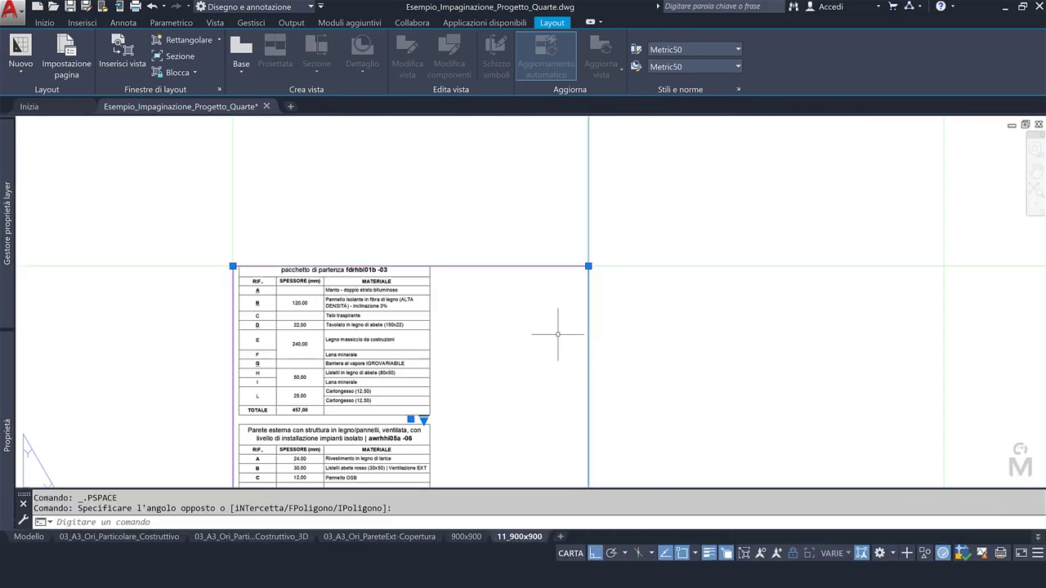
left_click(588, 260)
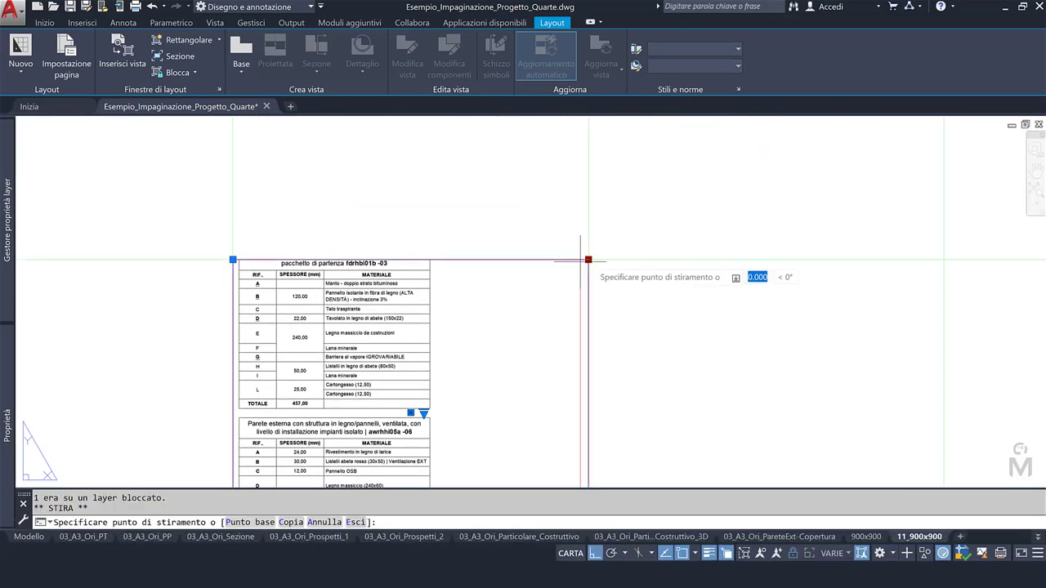
left_click(436, 260)
left_click(437, 260)
left_click(437, 256)
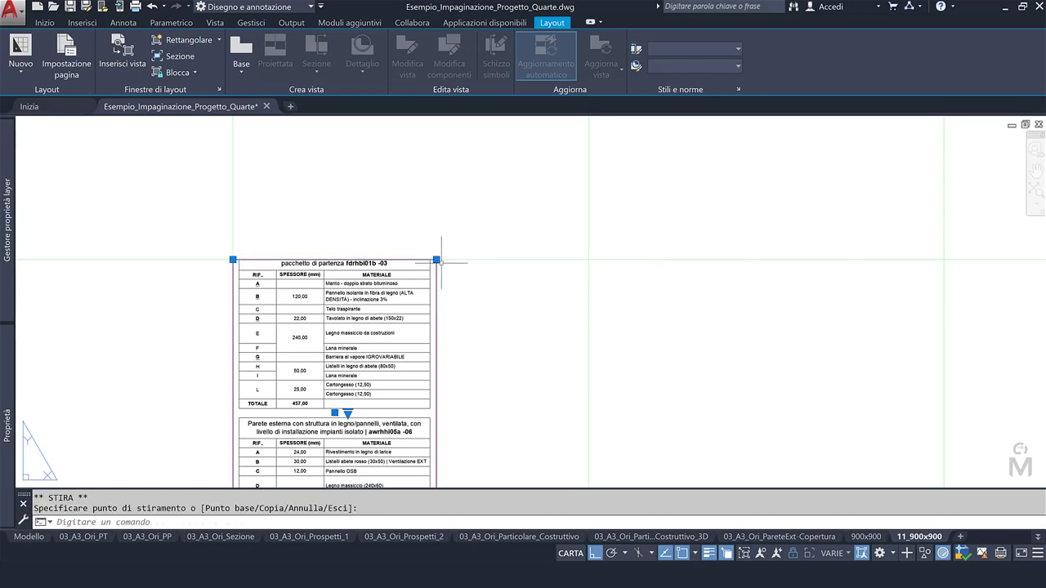
left_click(437, 260)
scroll(434, 253, "up", 5)
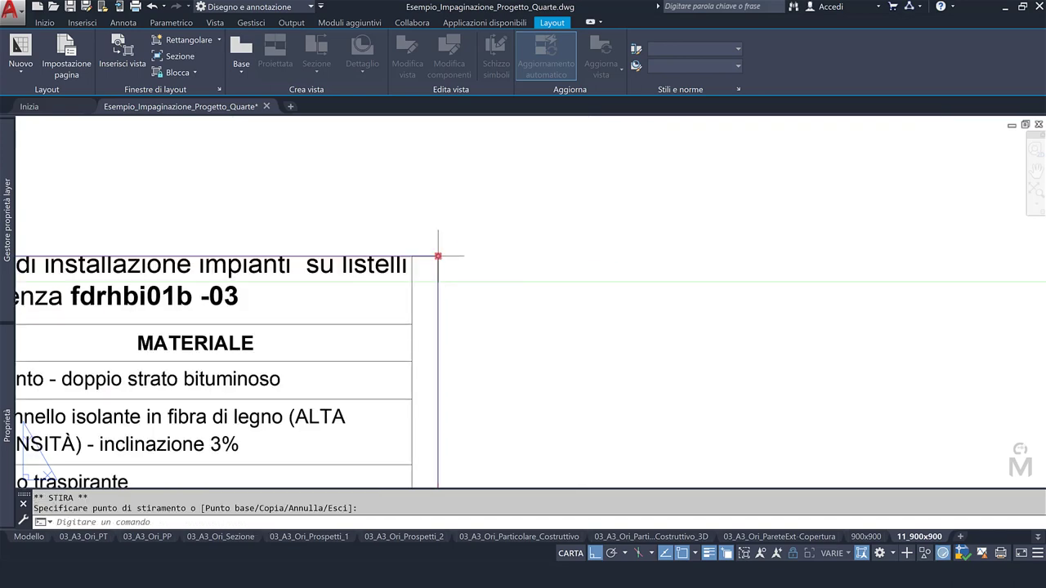
key("Escape")
scroll(445, 237, "down", 5)
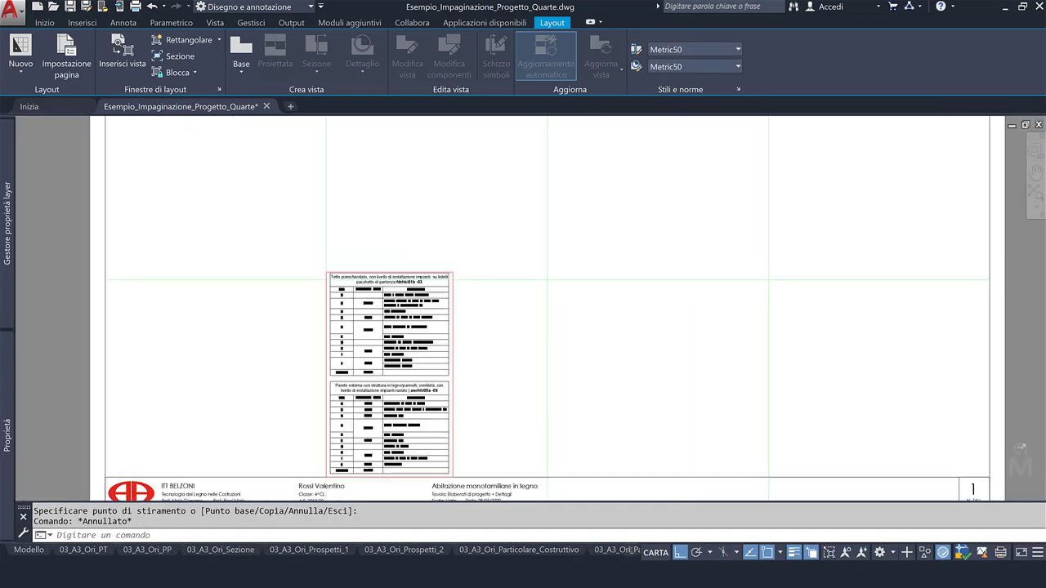
scroll(535, 320, "down", 2)
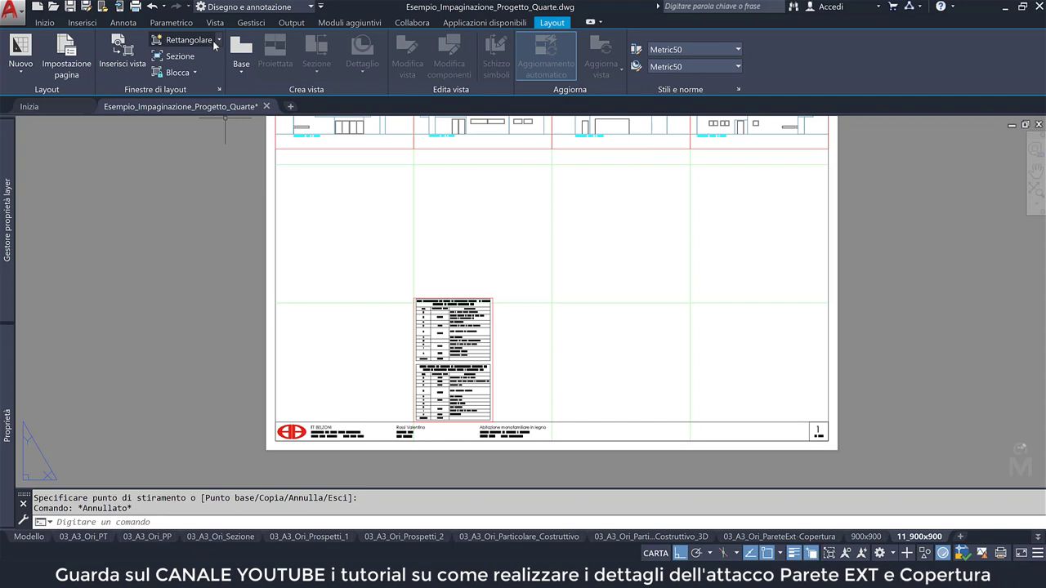
Start a polygonal viewport and pick the corners of the L-shaped outline around the tables.
left_click(218, 40)
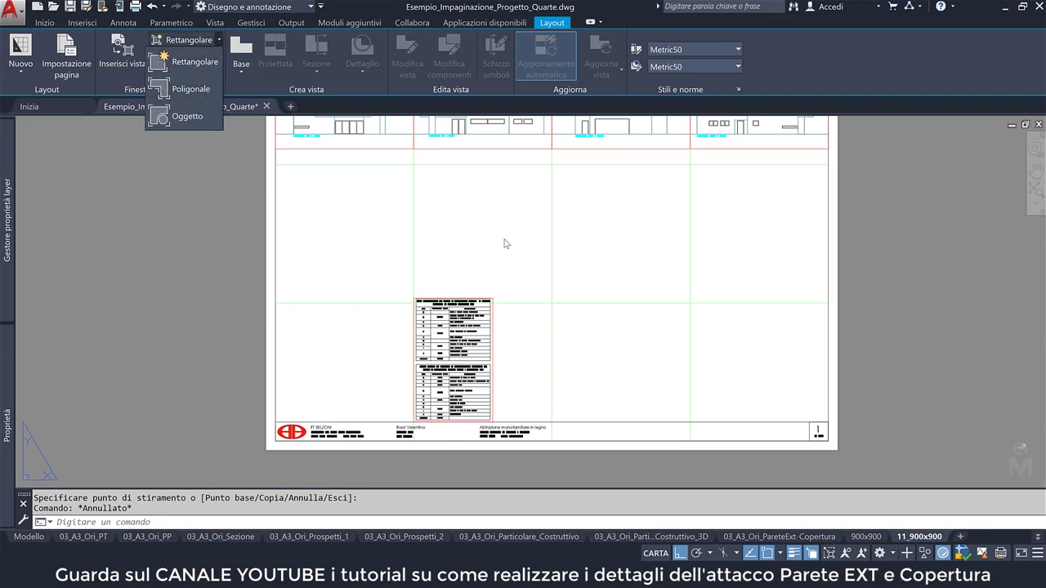
left_click(192, 89)
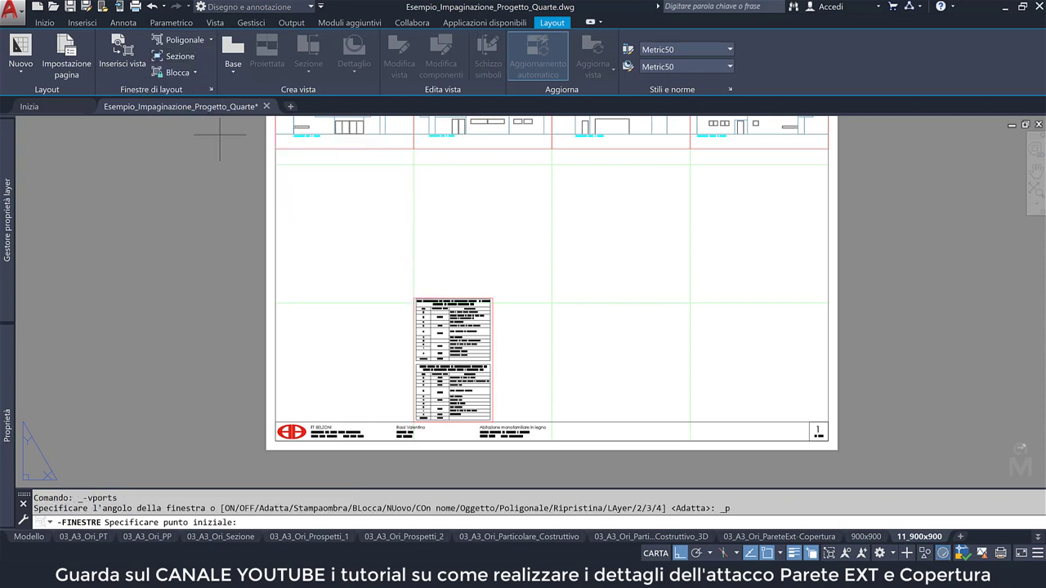
left_click(275, 422)
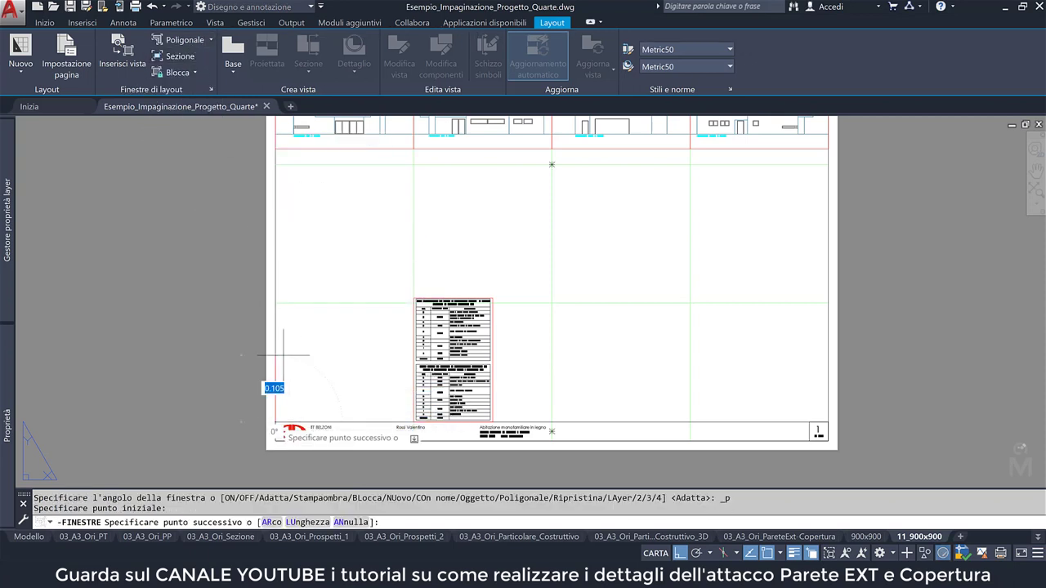
left_click(275, 165)
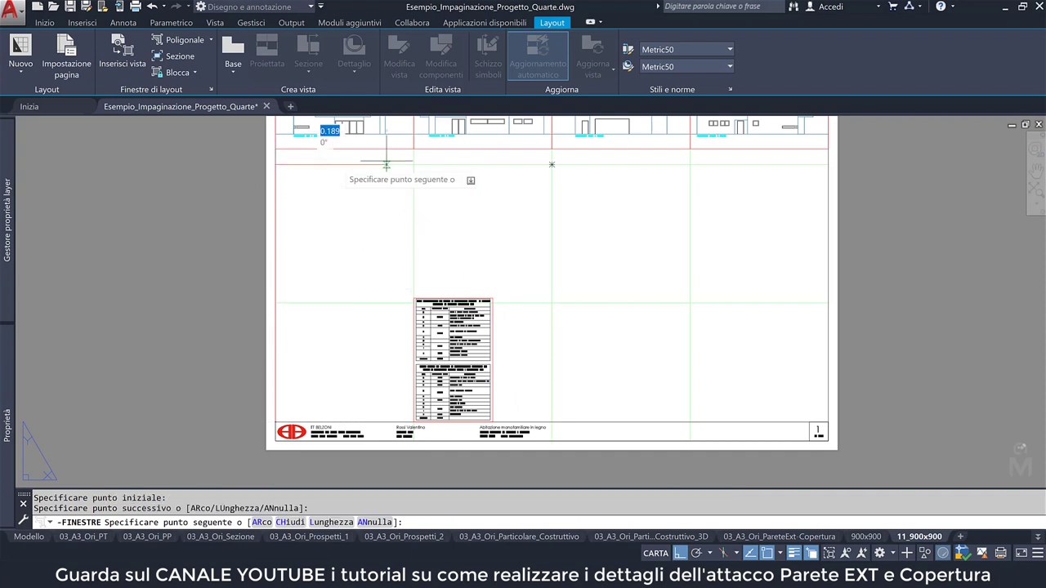
left_click(543, 164)
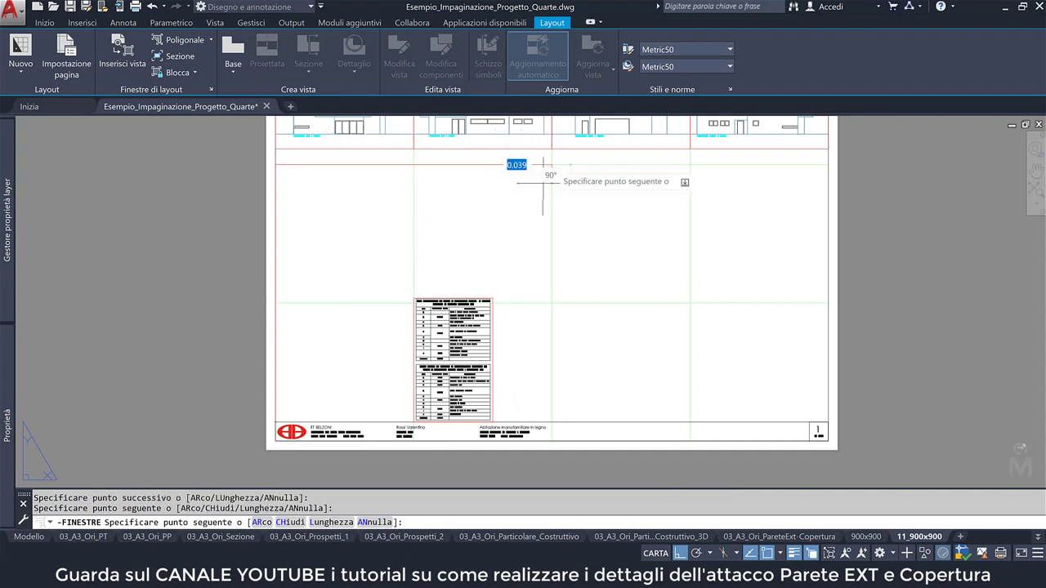
left_click(552, 302)
Close the L-shaped polygonal viewport outline.
scroll(417, 306, "up", 5)
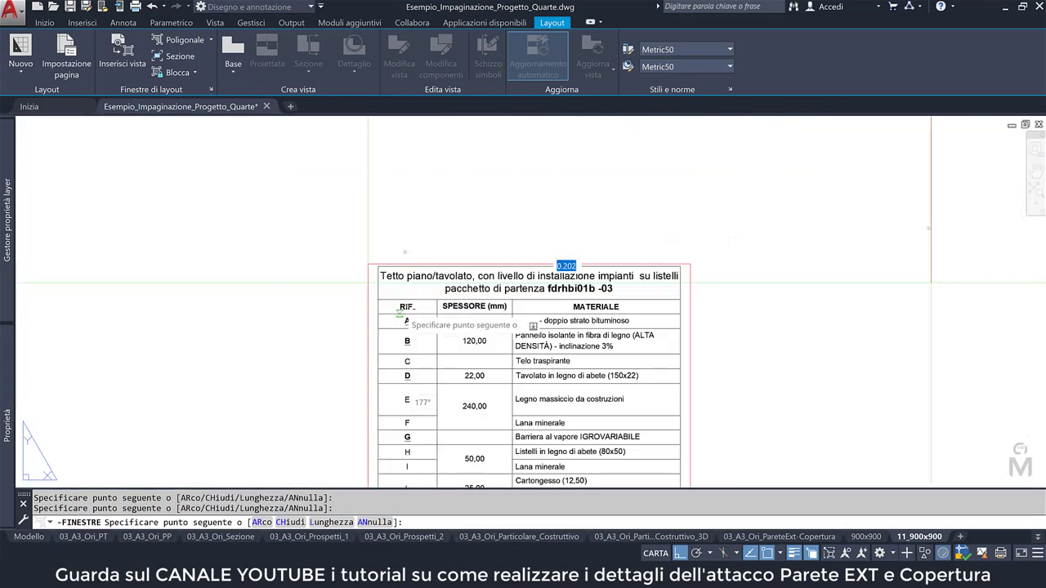
scroll(368, 282, "down", 3)
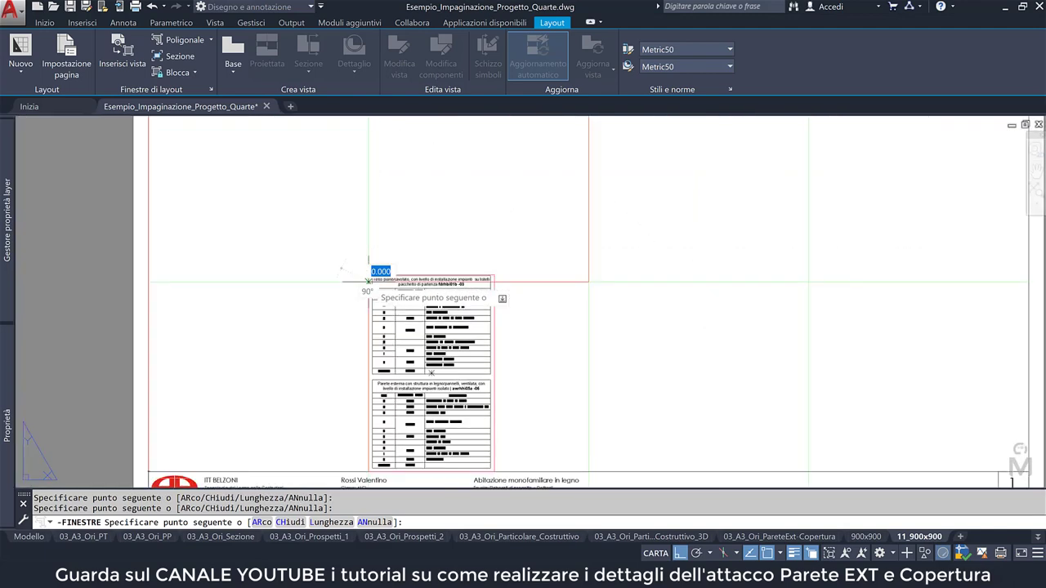
scroll(334, 343, "down", 2)
scroll(367, 409, "up", 3)
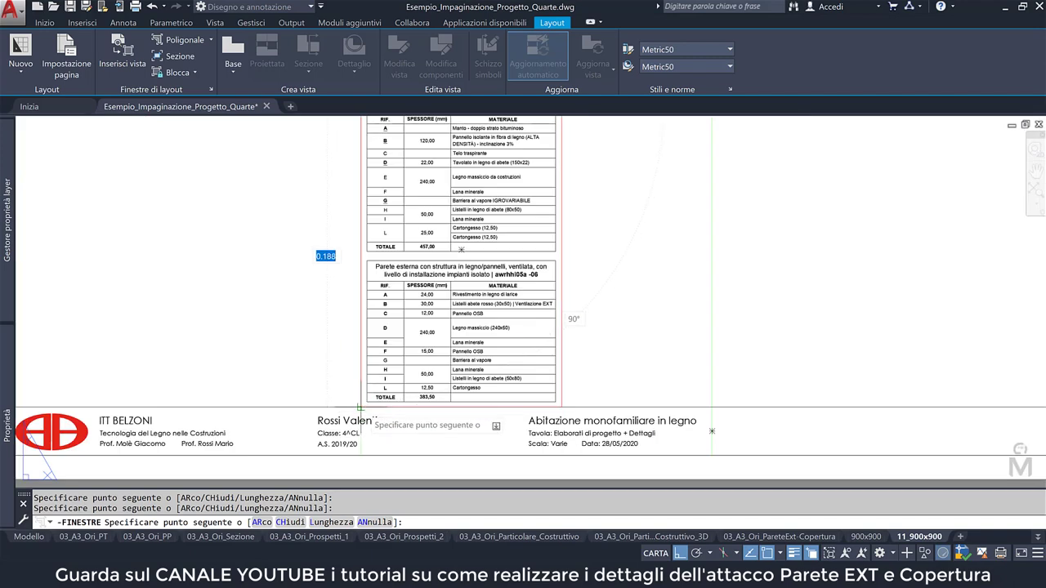
scroll(276, 406, "down", 3)
scroll(183, 409, "up", 3)
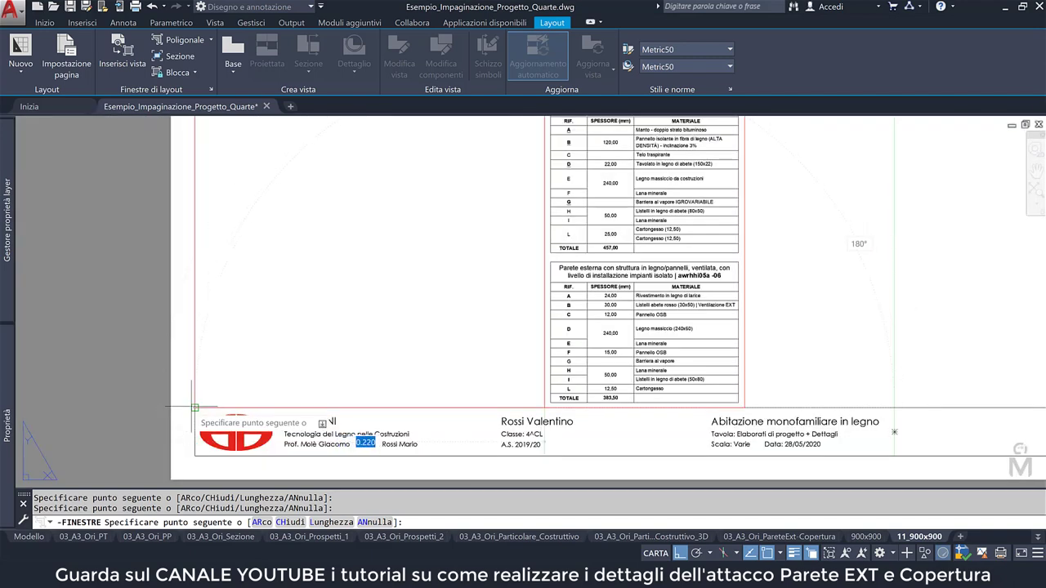
scroll(232, 350, "down", 3)
scroll(201, 343, "up", 1)
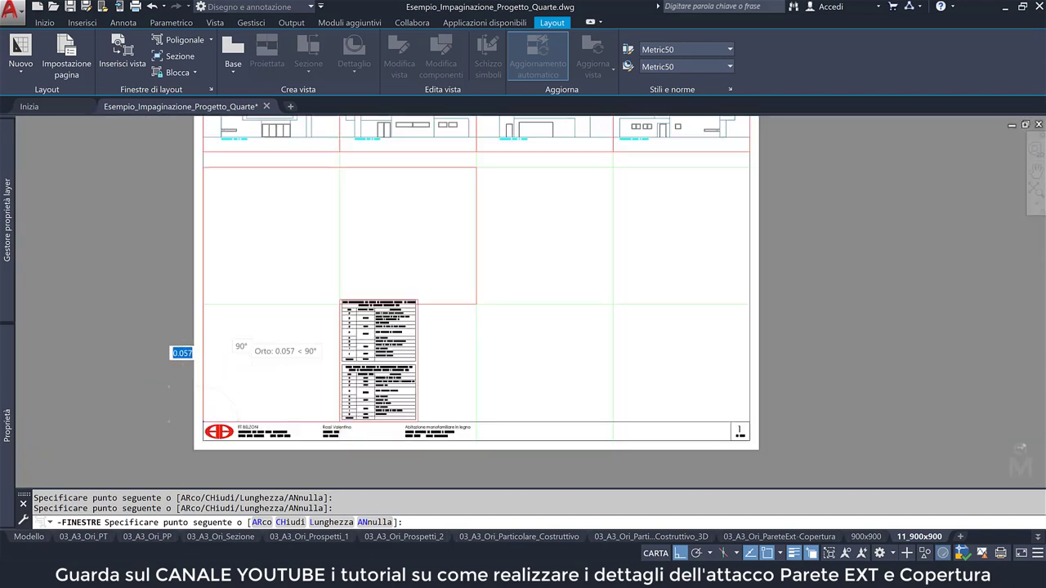
scroll(236, 384, "up", 1)
key("Return")
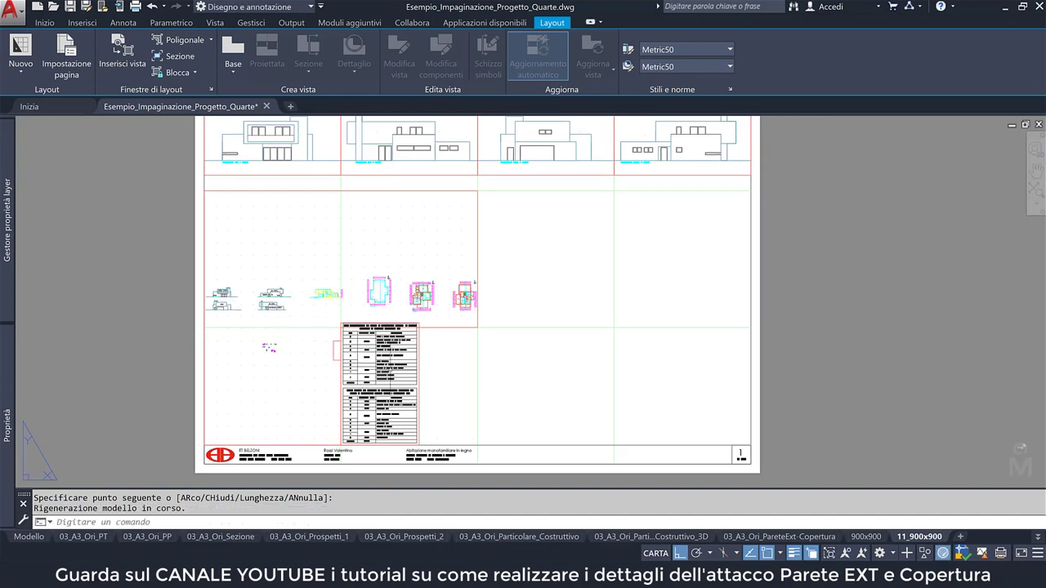
Zoom and pan inside the L-shaped viewport to frame the wall-roof junction detail.
scroll(335, 335, "up", 2)
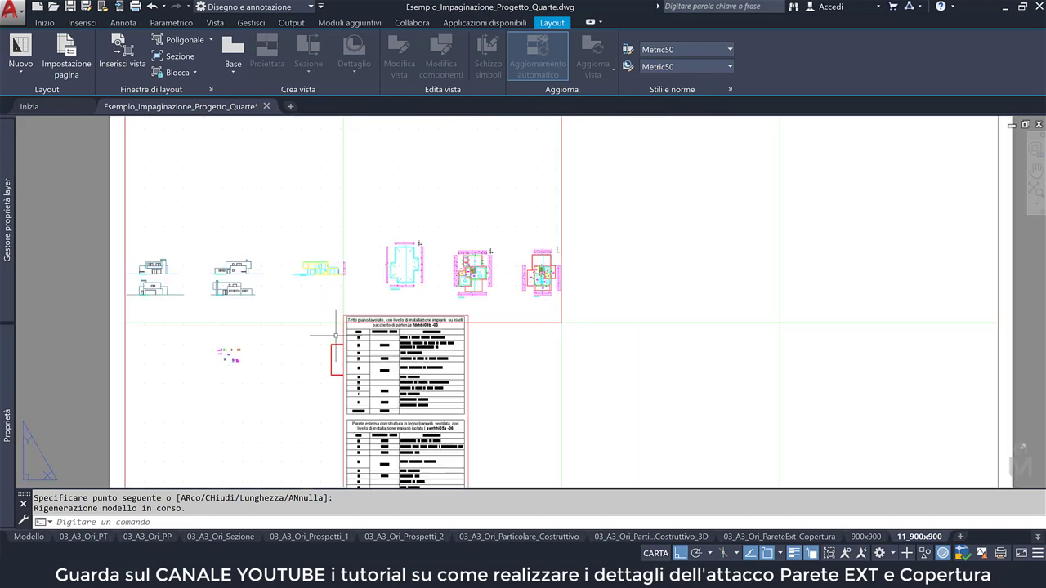
scroll(335, 335, "up", 3)
scroll(327, 343, "down", 5)
left_click(311, 352)
key("Escape")
double_click(294, 360)
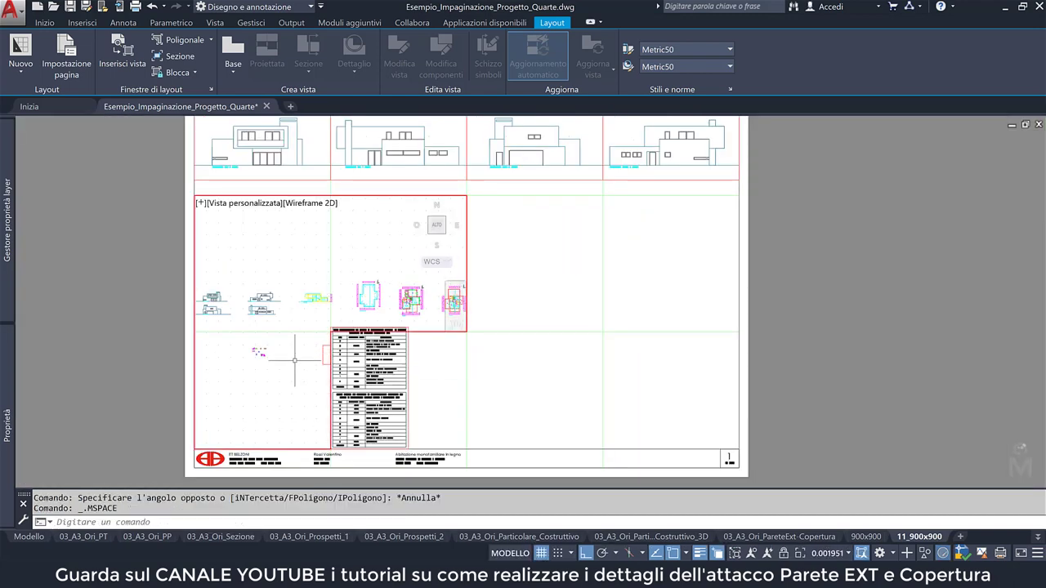
scroll(275, 363, "up", 4)
middle_click_drag(295, 367, 295, 424)
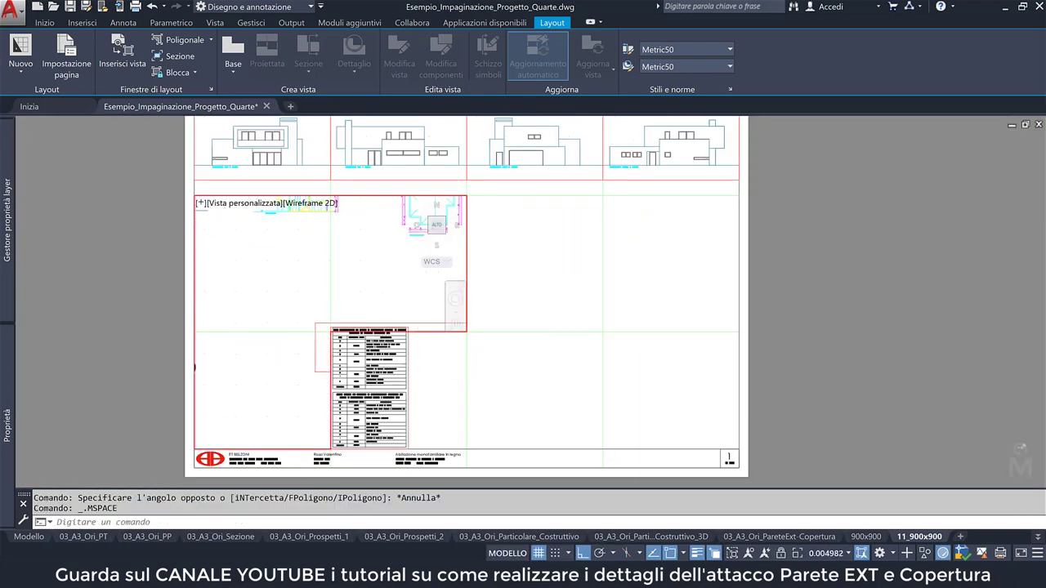
scroll(239, 354, "up", 3)
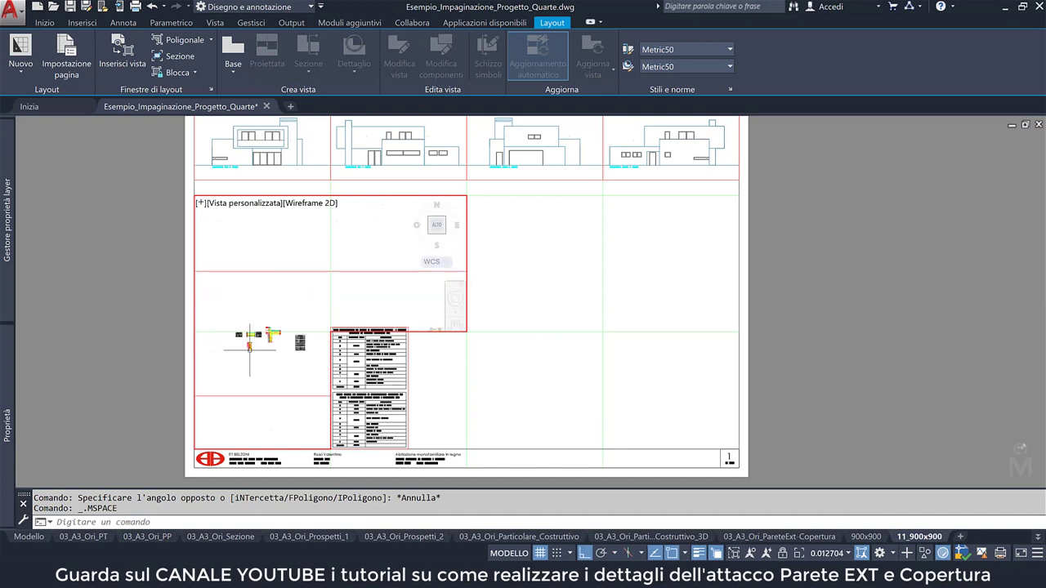
scroll(239, 355, "up", 4)
scroll(239, 354, "up", 4)
scroll(240, 354, "up", 3)
middle_click_drag(239, 352, 287, 346)
Set the viewport scale to 1:5 and shift the detail down to fill the frame.
left_click(823, 556)
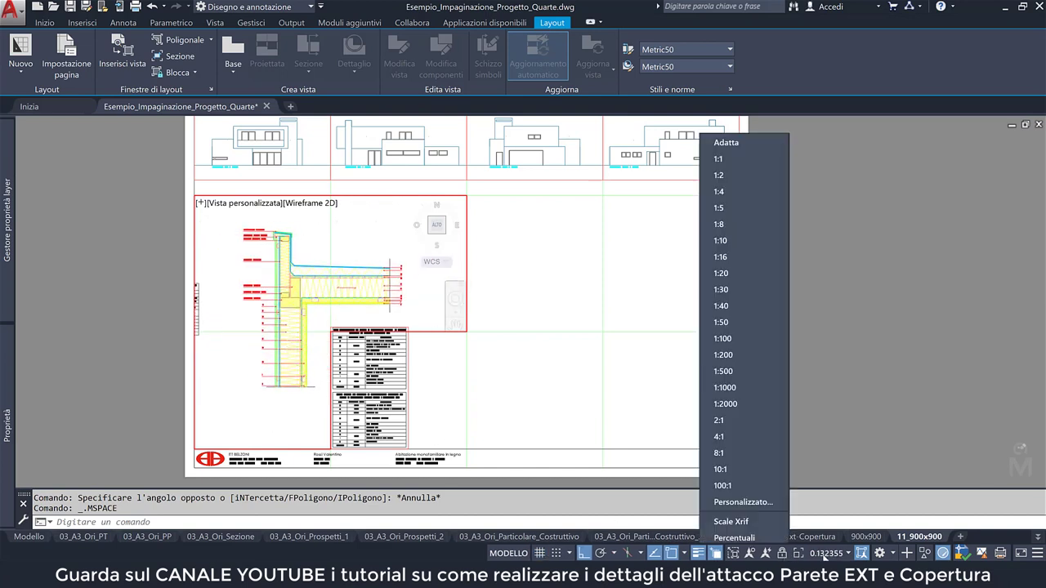
left_click(718, 208)
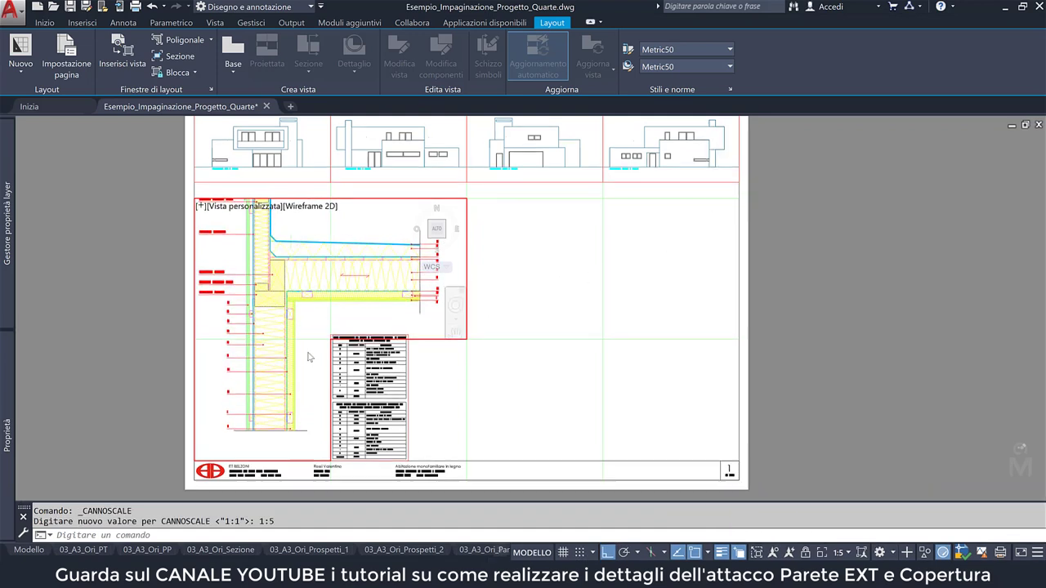
middle_click_drag(306, 352, 312, 369)
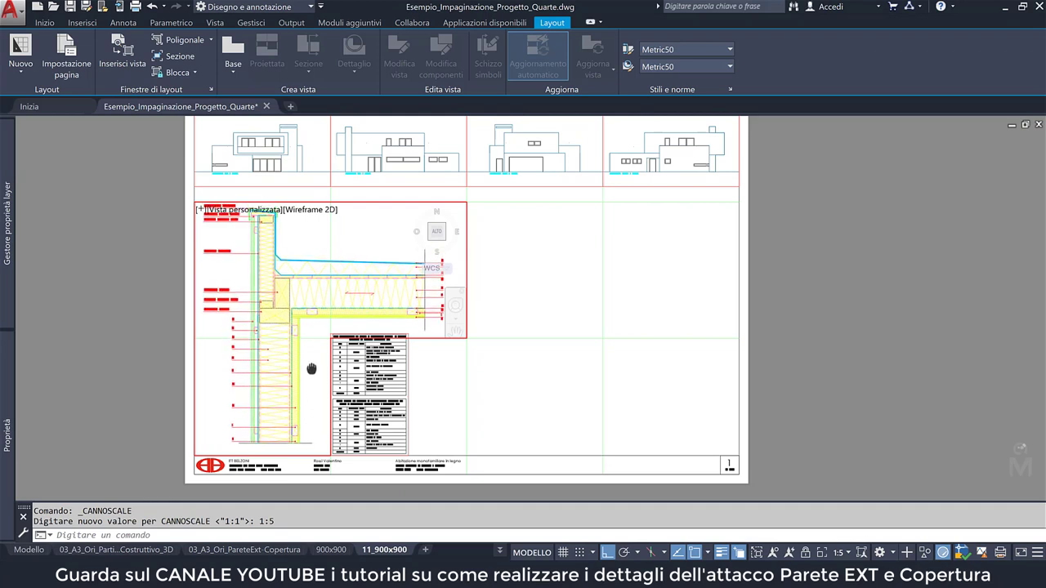
middle_click_drag(311, 368, 312, 370)
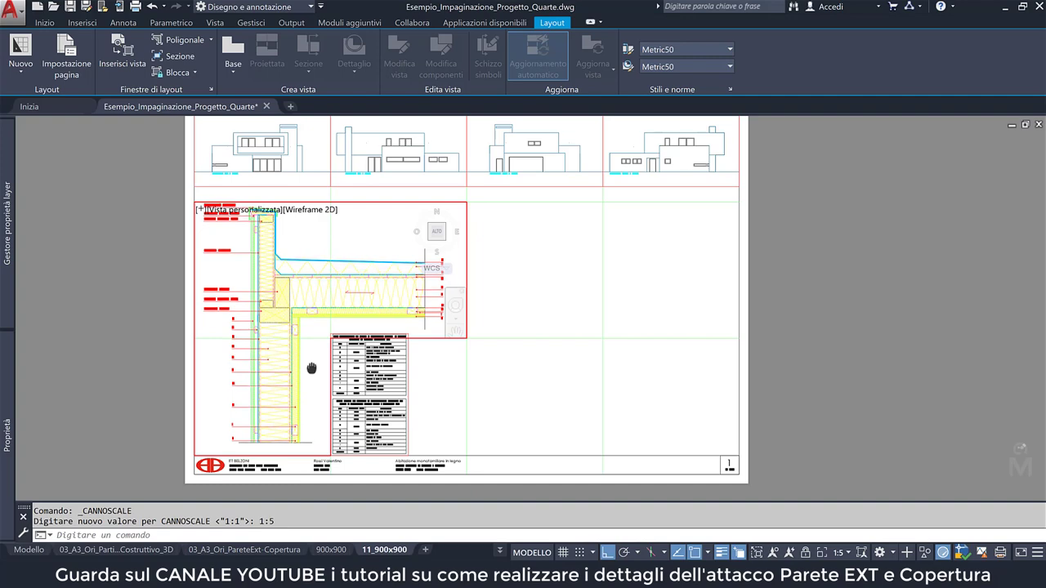
double_click(441, 403)
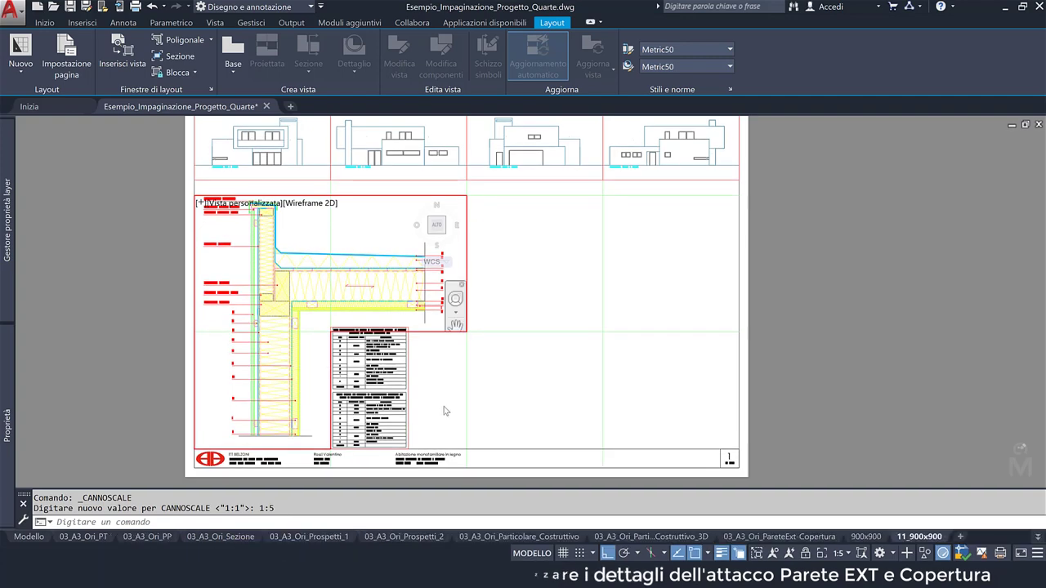
Move the material tables slightly up so they sit just above the title block.
left_click(376, 384)
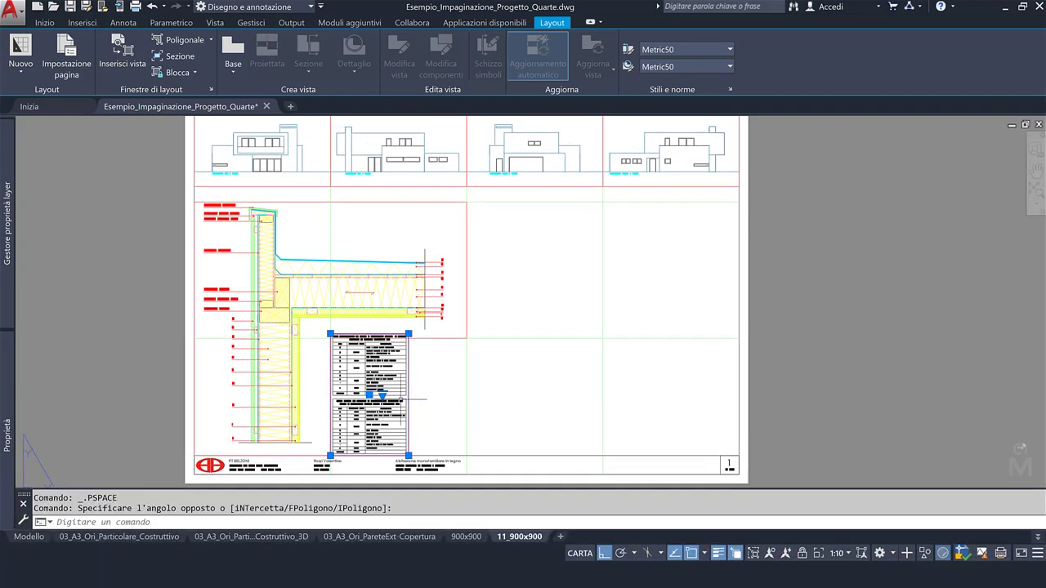
left_click(45, 22)
left_click(189, 40)
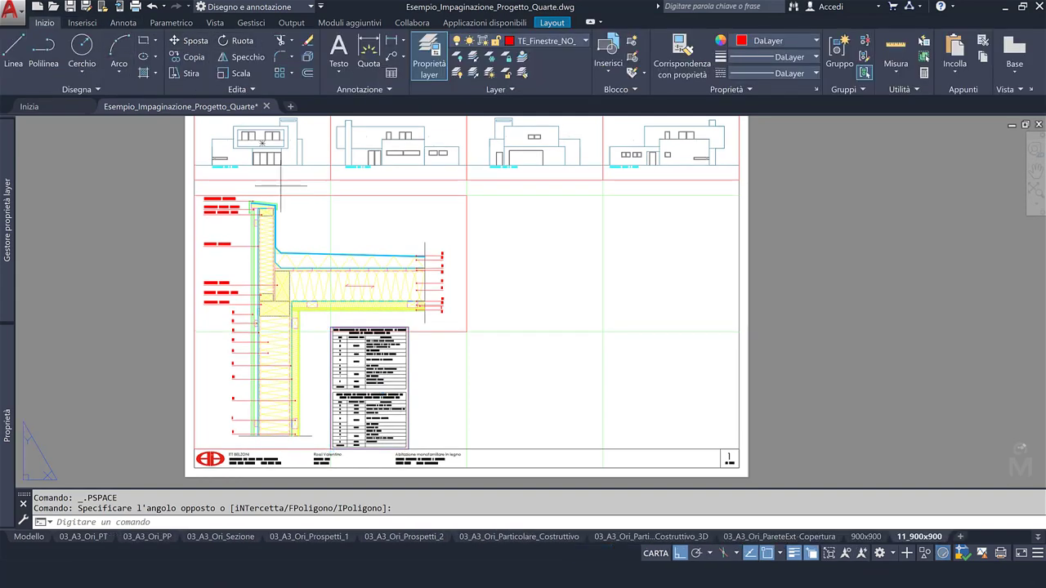
left_click(446, 401)
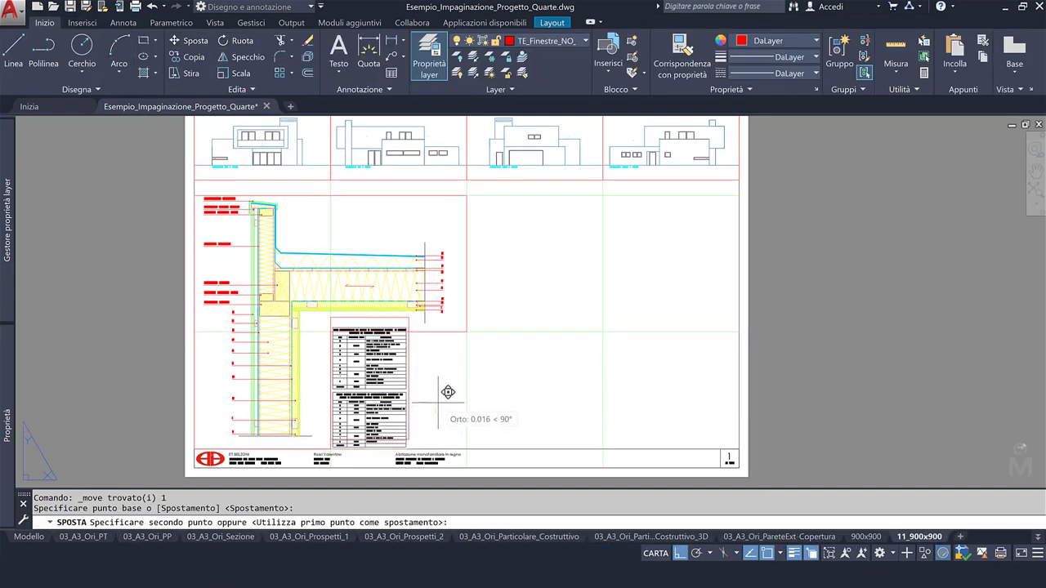
left_click(448, 394)
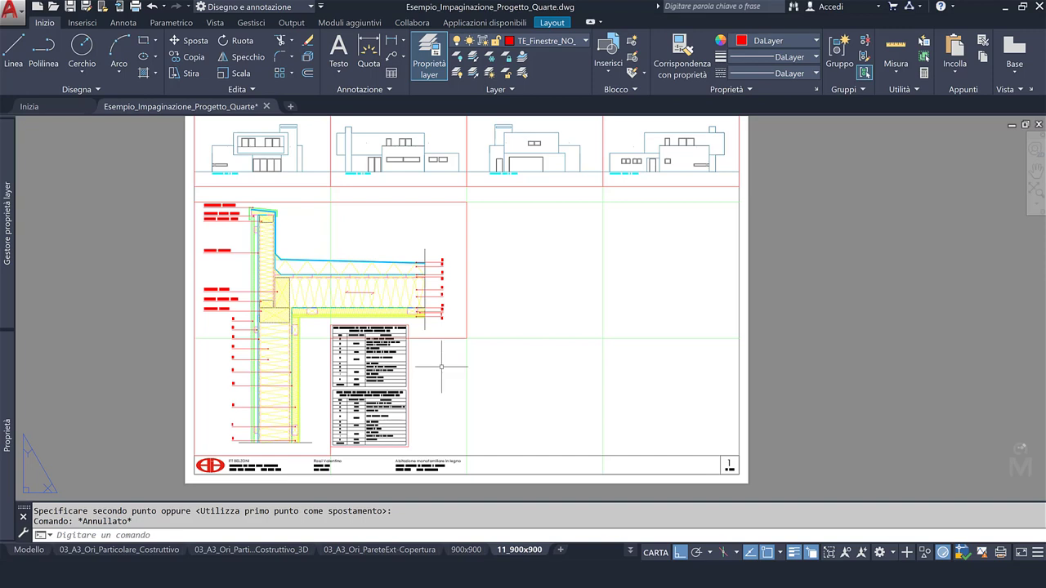
double_click(362, 232)
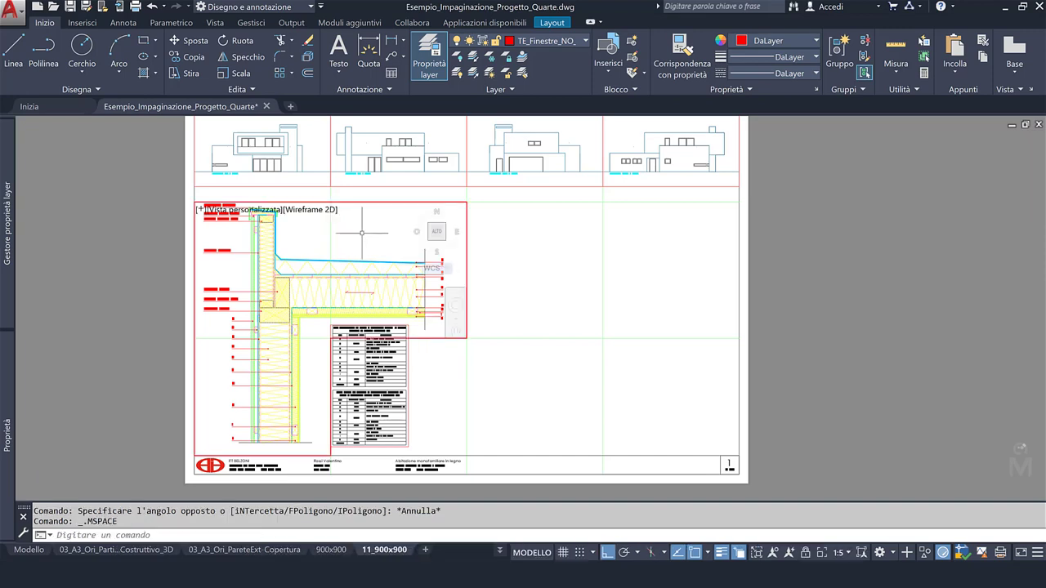
double_click(445, 396)
left_click(136, 8)
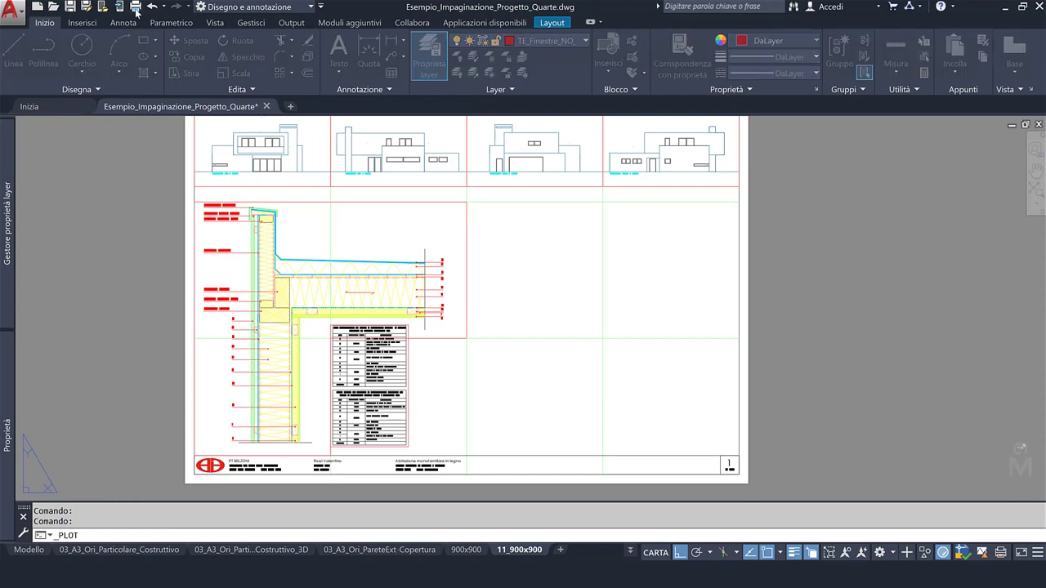
left_click(295, 450)
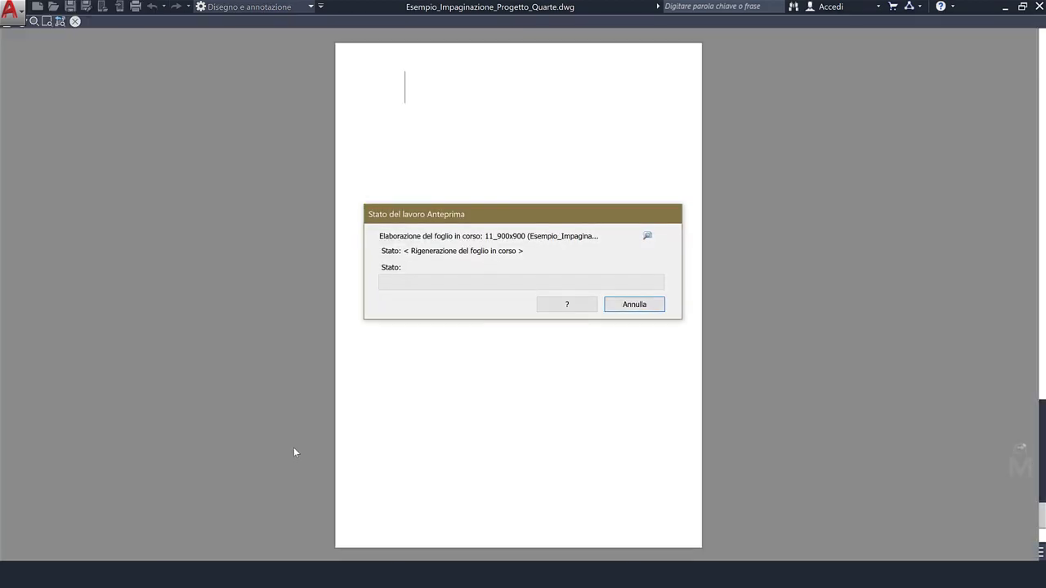
scroll(490, 421, "up", 3)
scroll(490, 421, "up", 3)
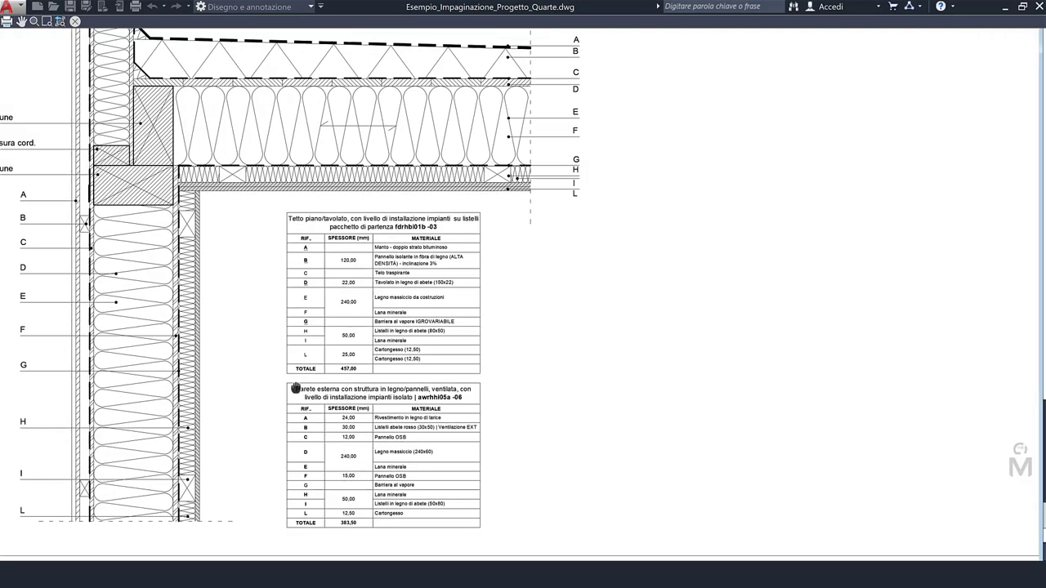
mouse_move(296, 388)
left_mouse_down()
mouse_move(425, 320)
mouse_move(430, 437)
mouse_move(416, 459)
left_mouse_up()
scroll(344, 390, "down", 3)
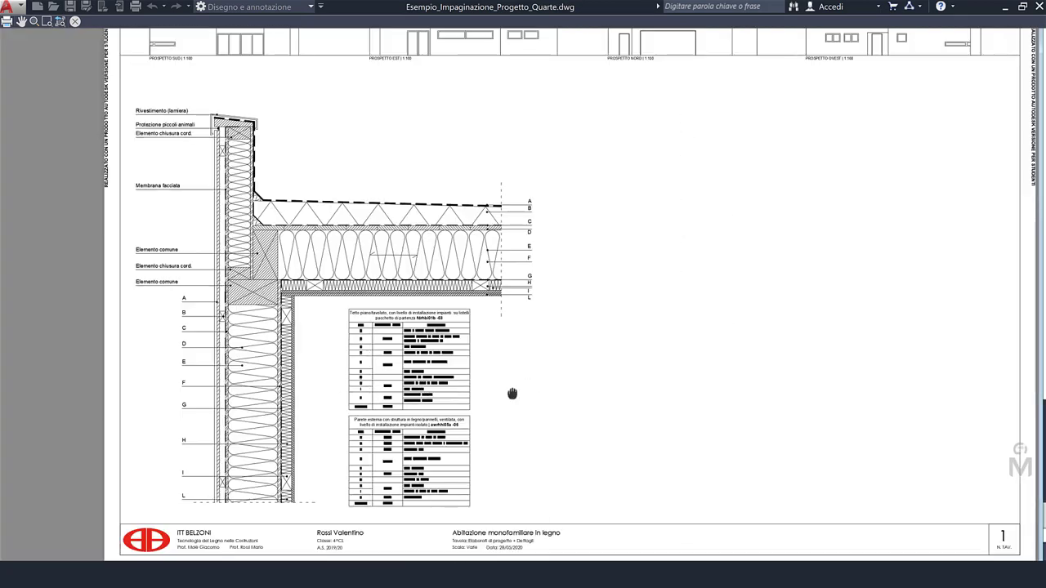
scroll(513, 394, "down", 1)
scroll(542, 397, "down", 1)
key("Escape")
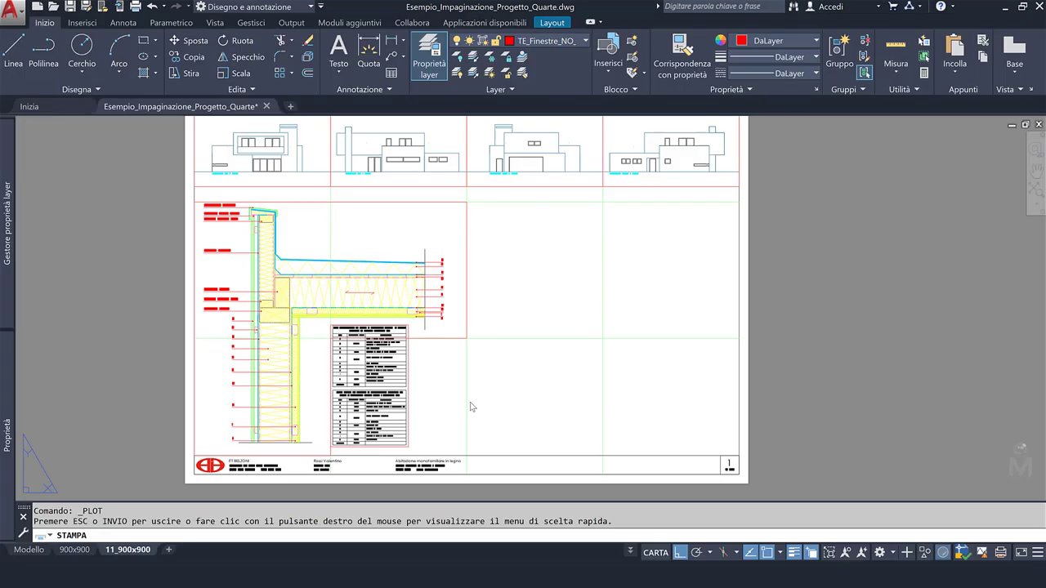
key("Escape")
middle_click_drag(470, 406, 382, 421)
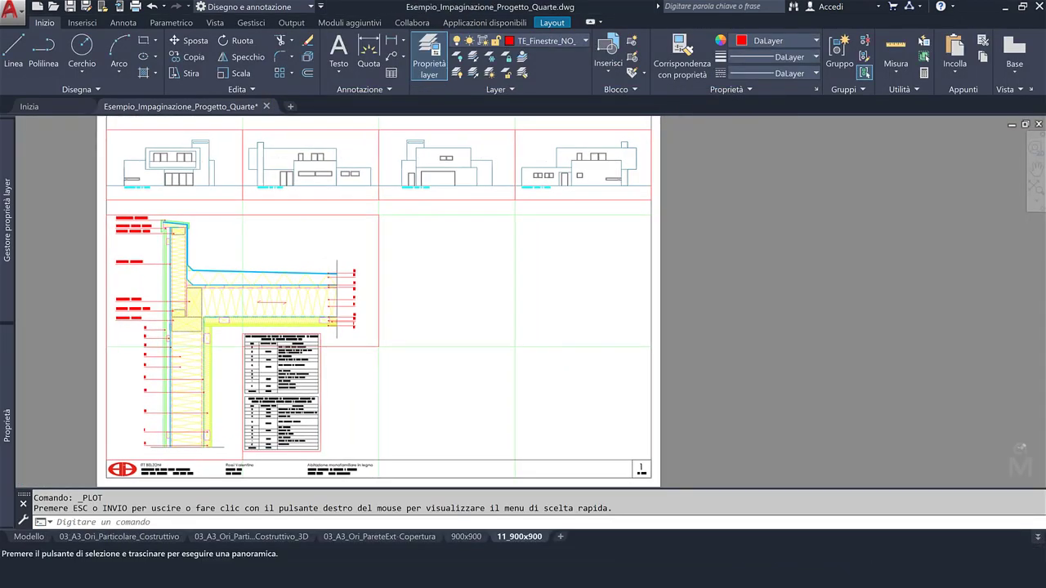
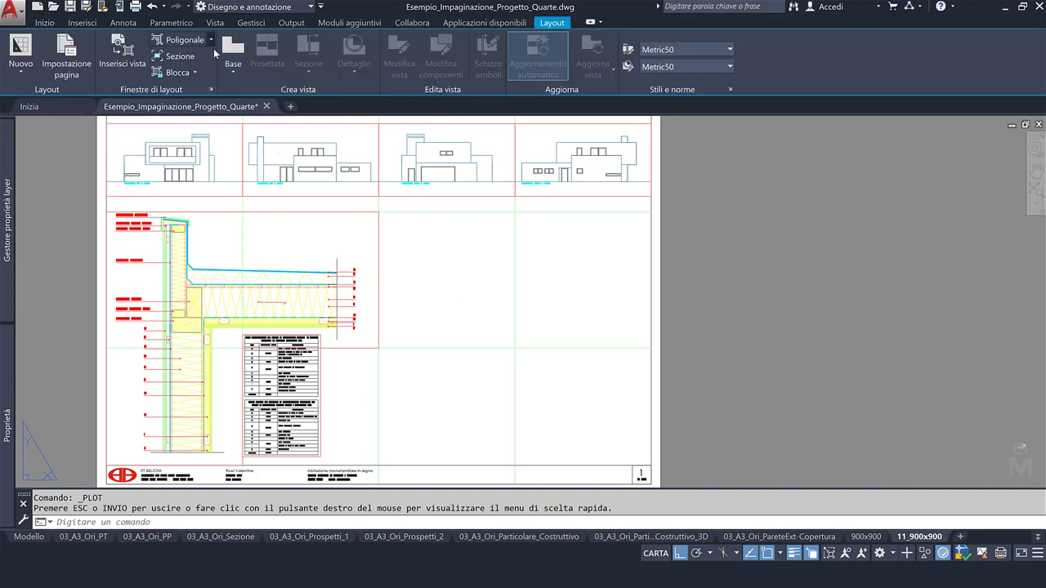
Draw a rectangular viewport right of the wall-roof detail framing the slab build-up at 1:5.
left_click(210, 39)
left_click(178, 61)
left_click(379, 213)
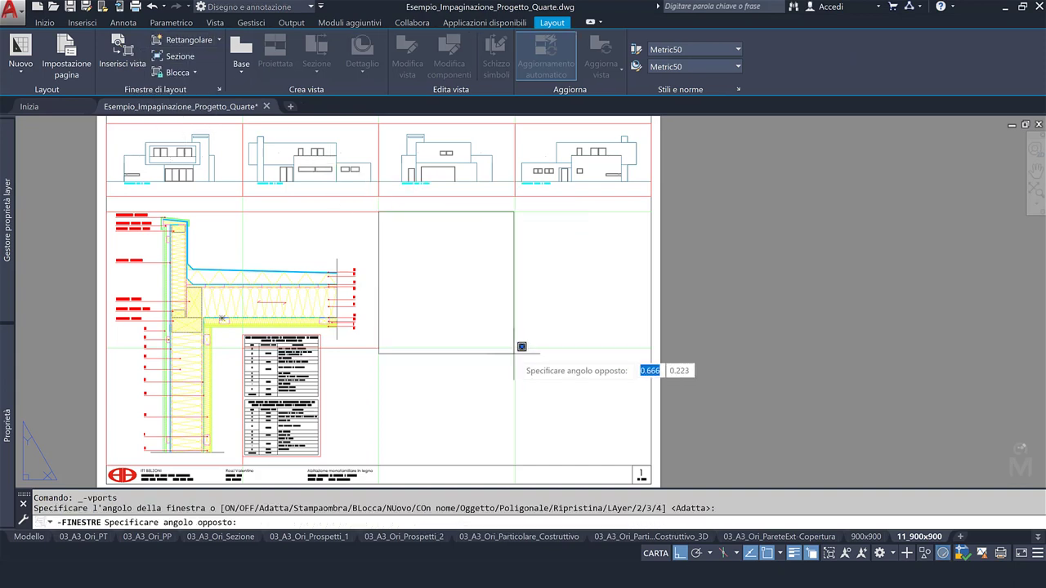
left_click(515, 348)
double_click(477, 303)
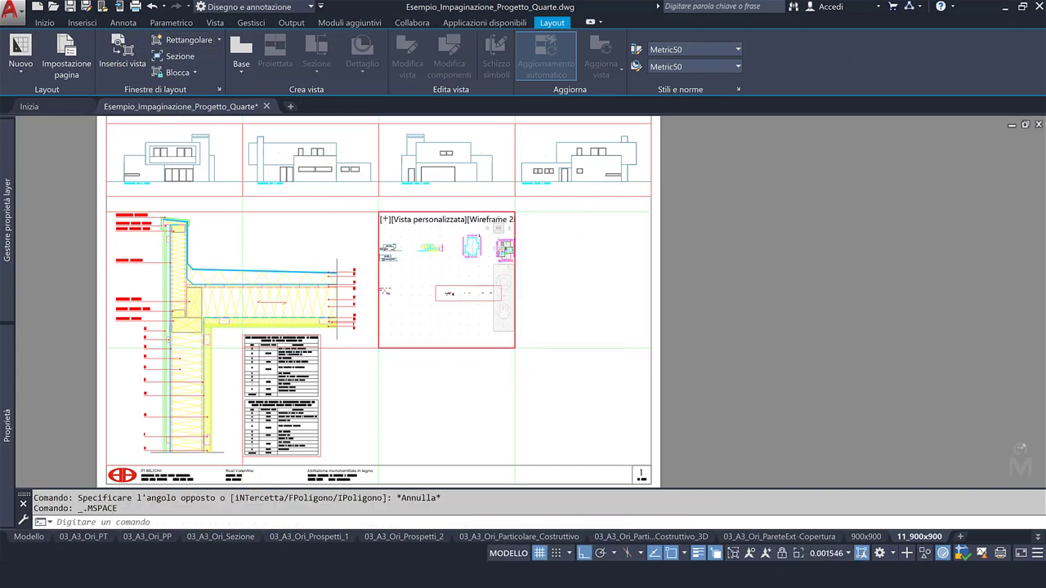
scroll(449, 292, "up", 8)
scroll(424, 285, "up", 6)
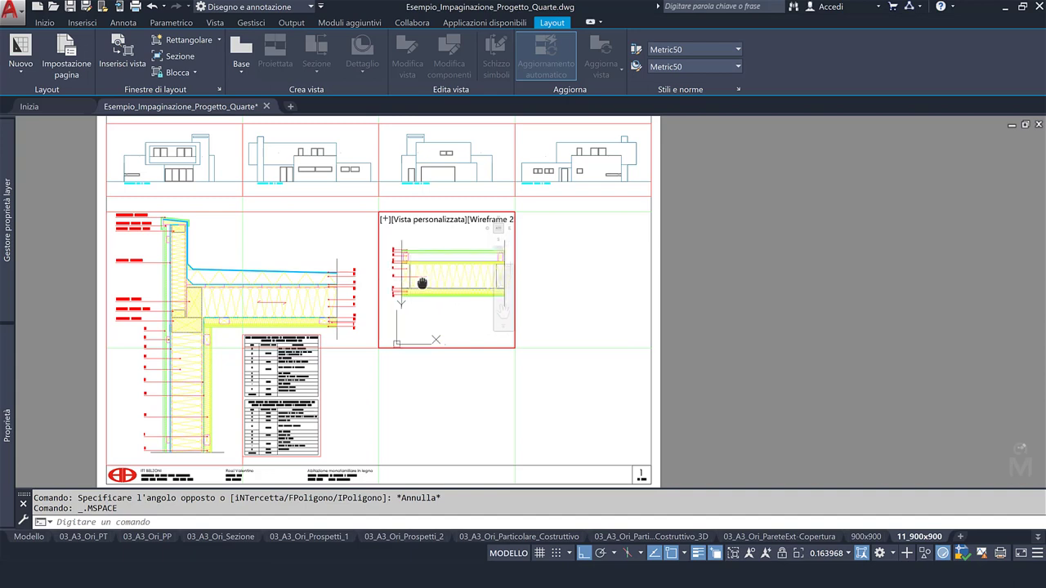
middle_click_drag(425, 285, 417, 291)
left_click(825, 554)
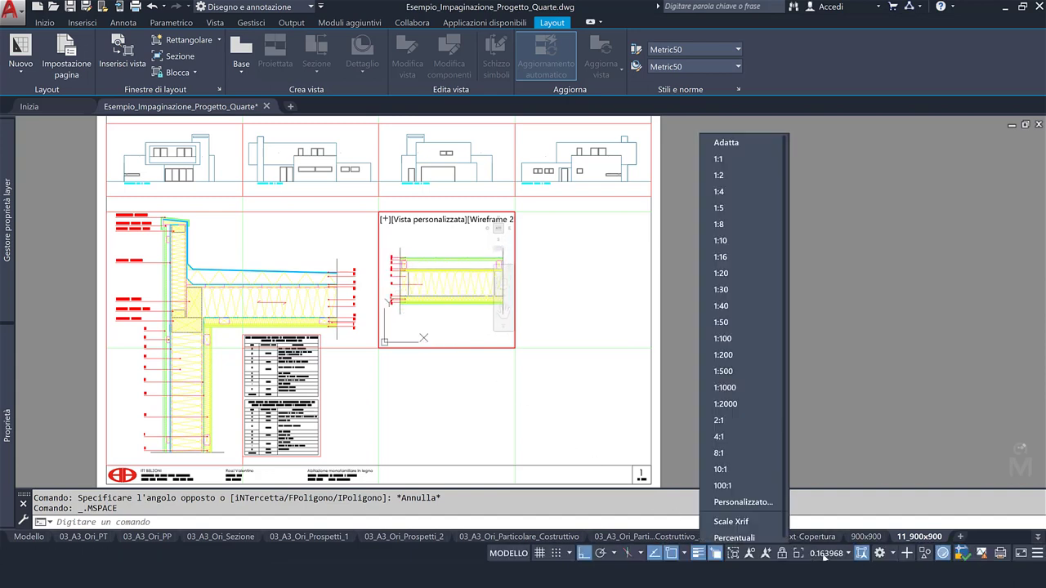
left_click(711, 209)
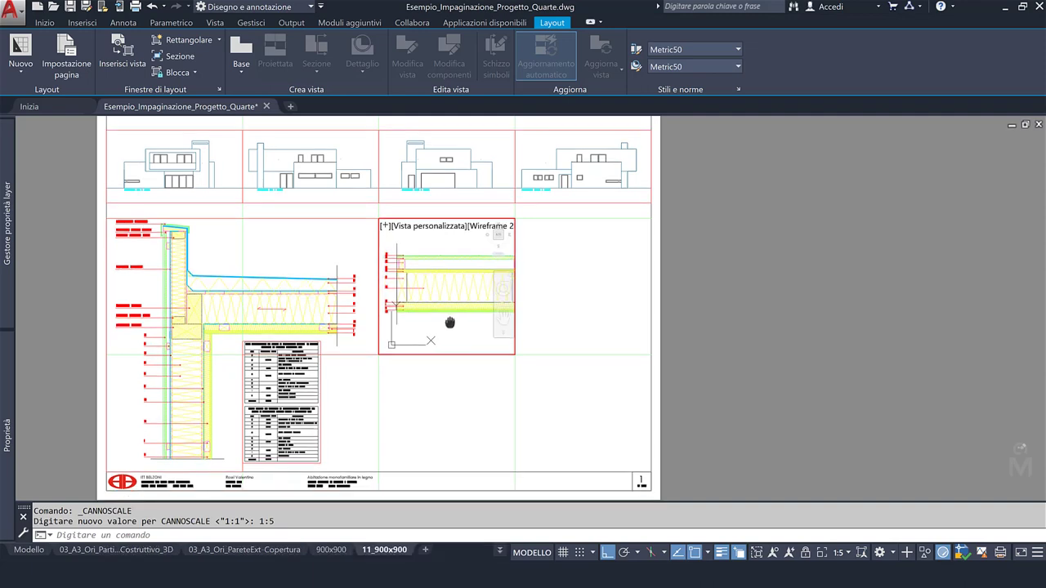
Stretch the slab detail viewport's lower-right corner wider to the right and check its framing.
double_click(556, 327)
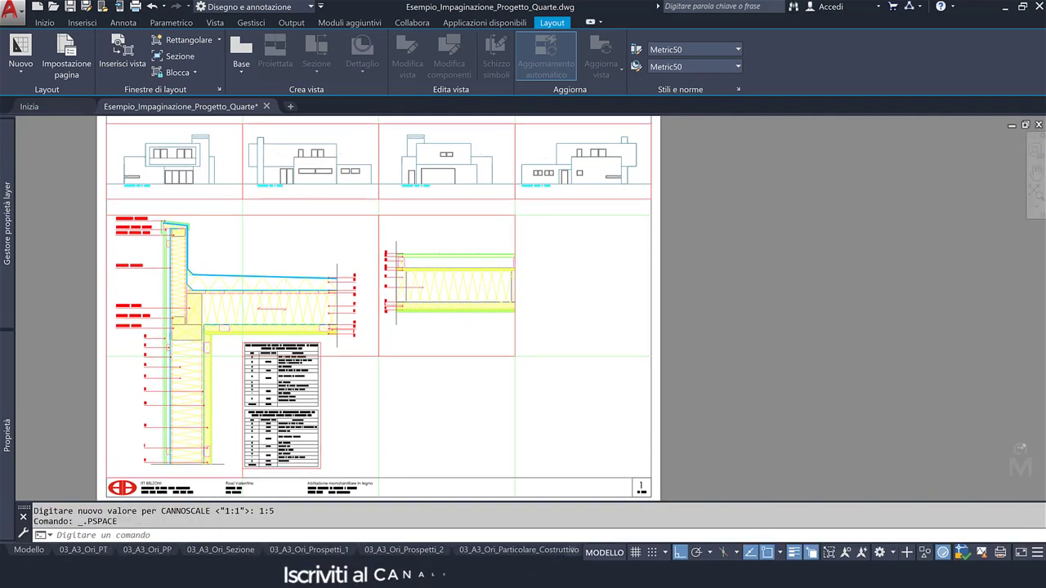
left_click(520, 342)
key("Escape")
left_click(519, 343)
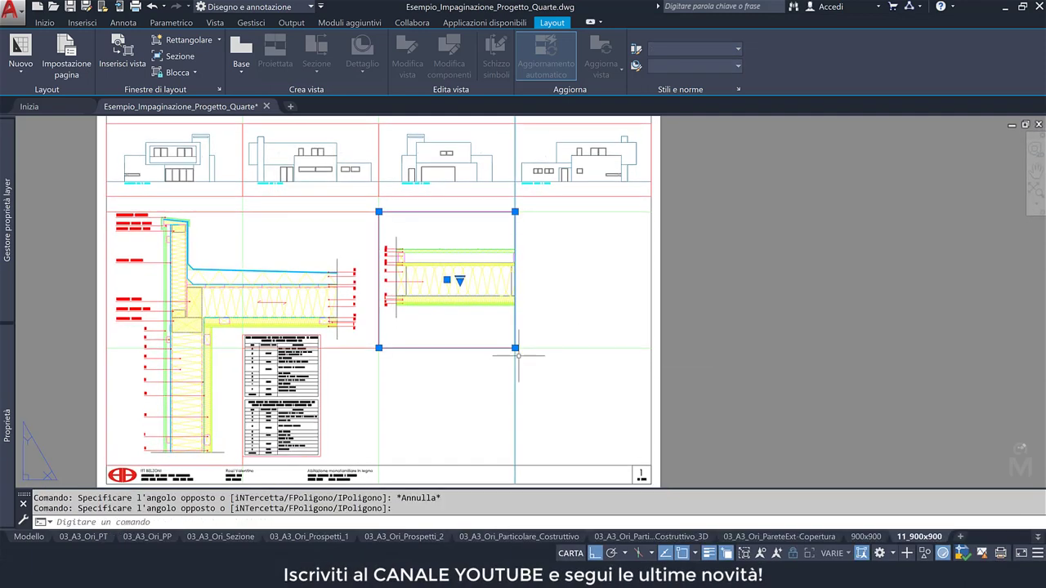
left_click(515, 348)
left_click(529, 348)
key("Escape")
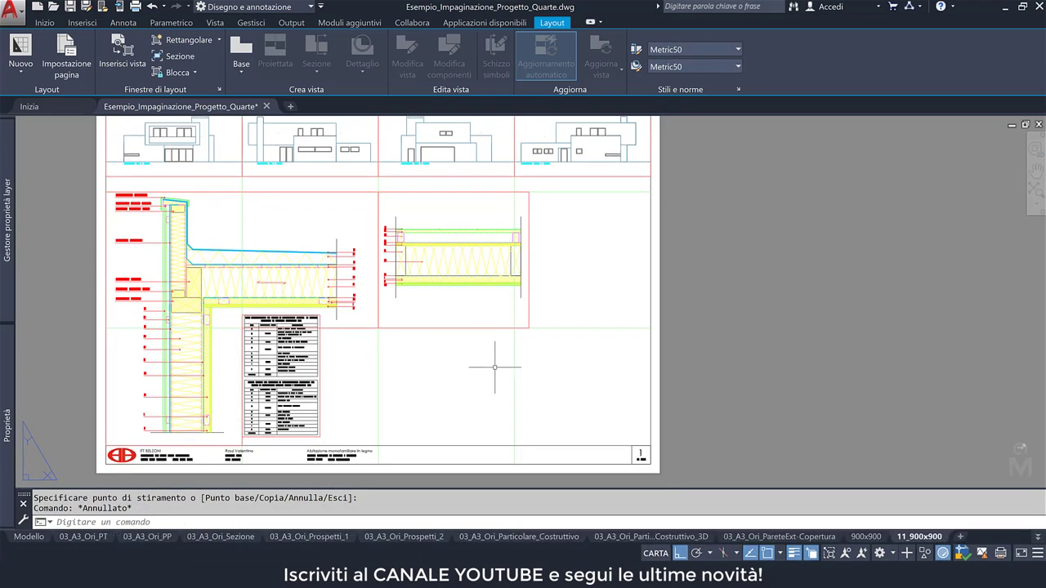
double_click(457, 317)
double_click(446, 355)
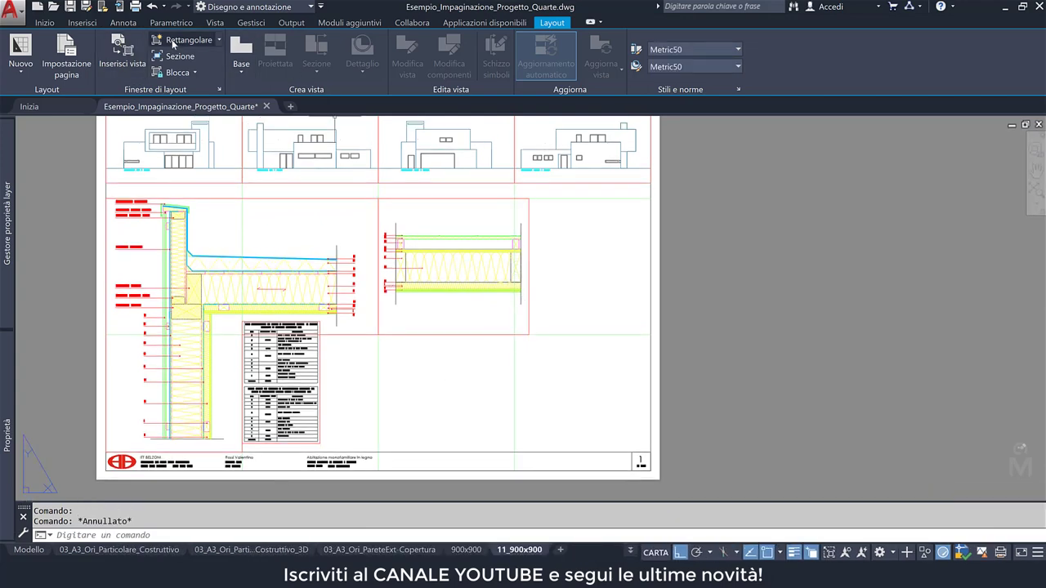
Draw a viewport below the slab detail showing the vertical wall section at 1:5.
left_click(183, 40)
left_click(378, 334)
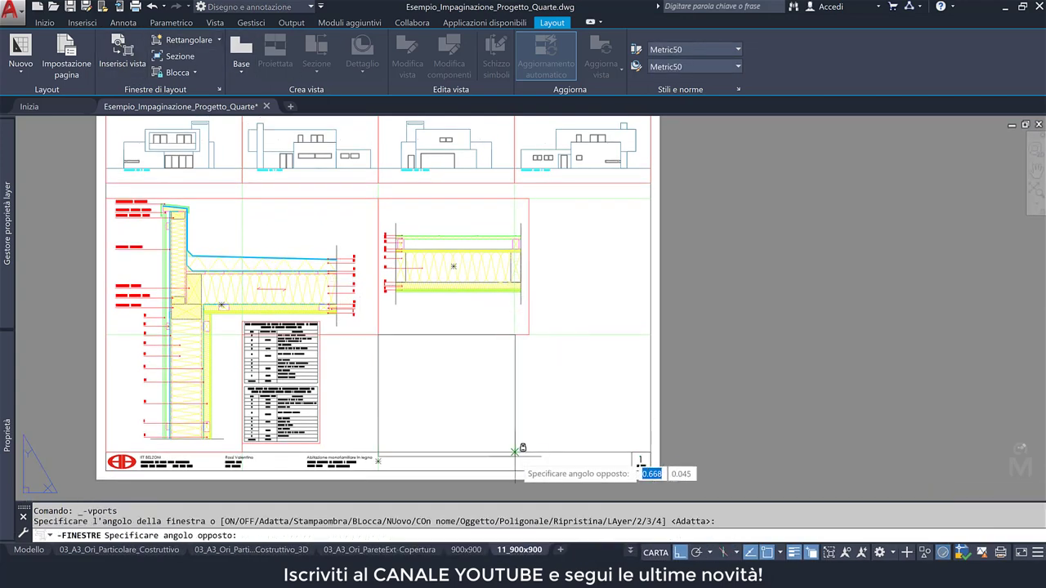
left_click(515, 451)
double_click(439, 421)
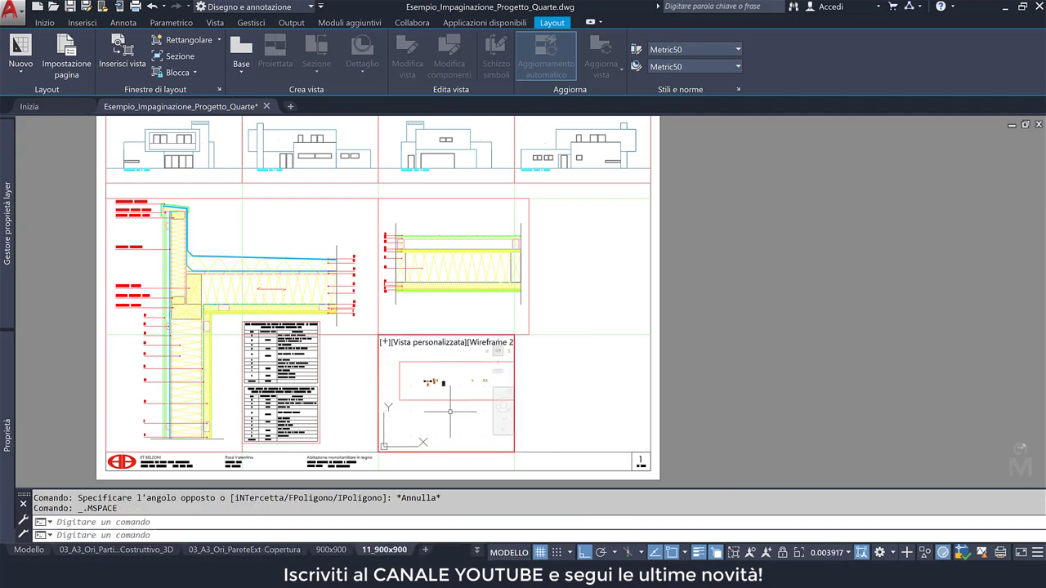
scroll(428, 389, "up", 4)
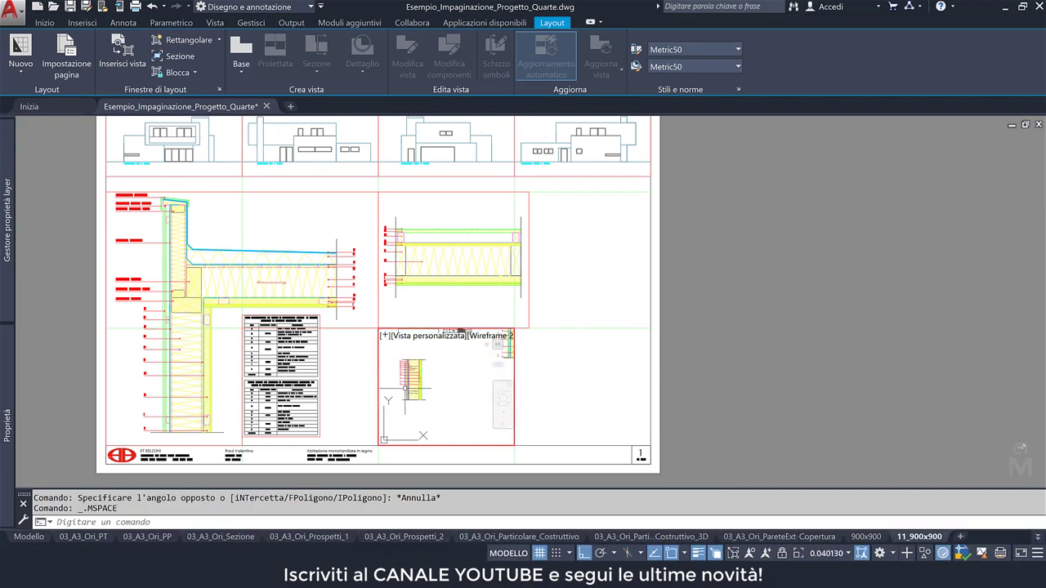
middle_click_drag(406, 391, 445, 404)
left_click(824, 554)
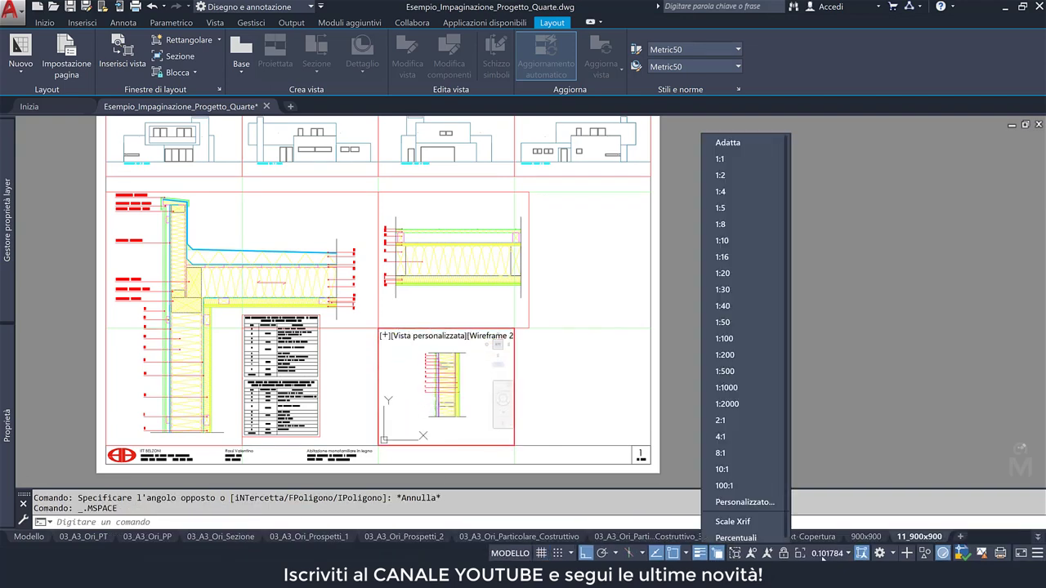
left_click(722, 208)
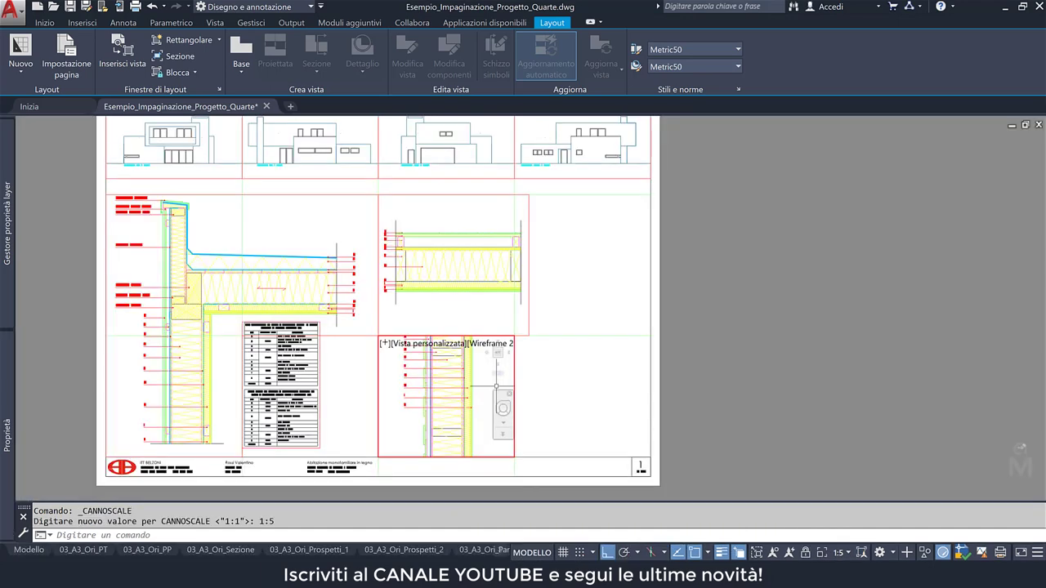
middle_click_drag(465, 390, 463, 387)
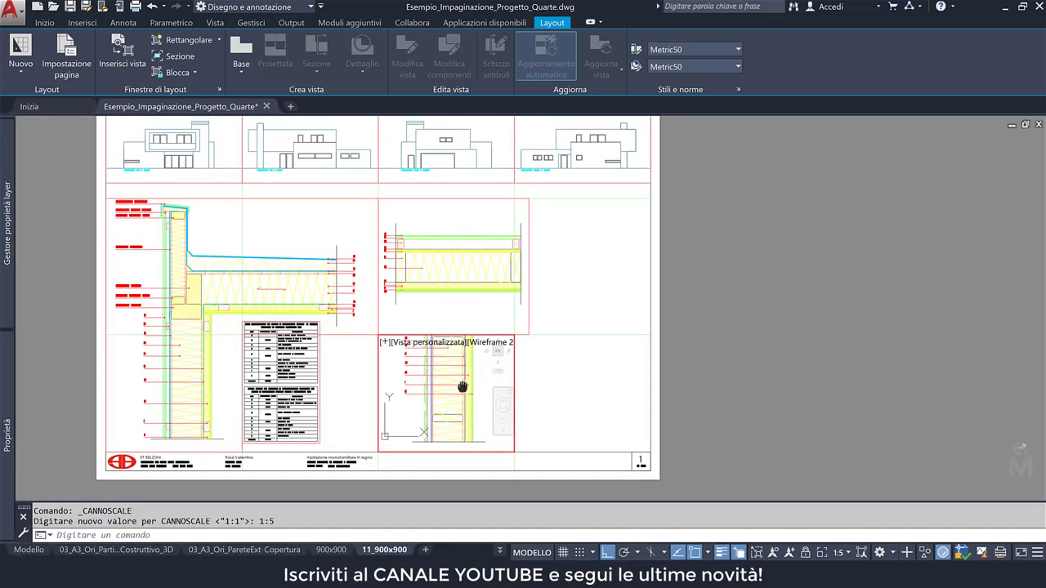
Return to paper space, check both detail viewports, and bring up the plot settings.
double_click(531, 372)
left_click(523, 364)
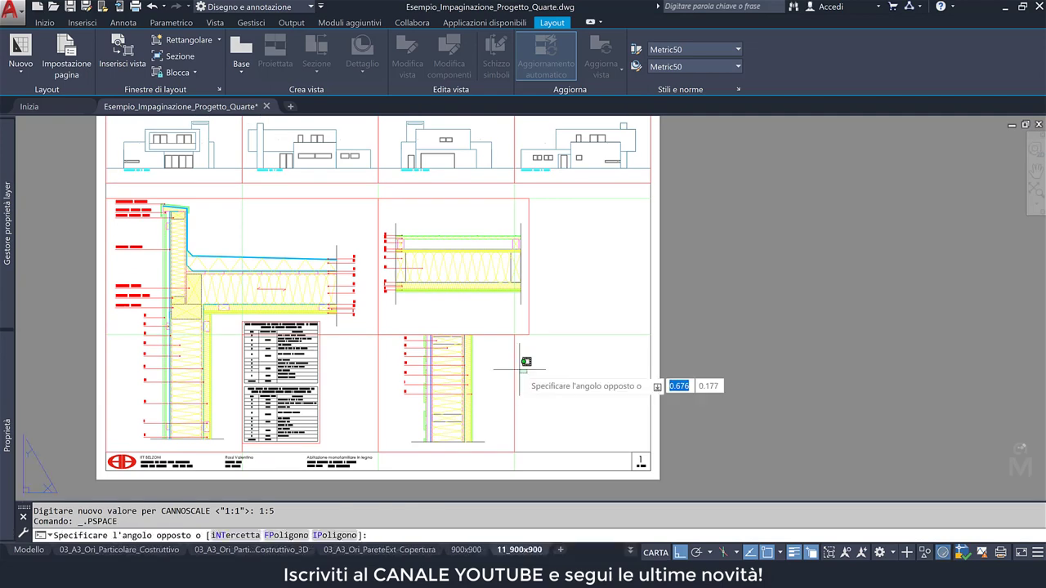
left_click(515, 324)
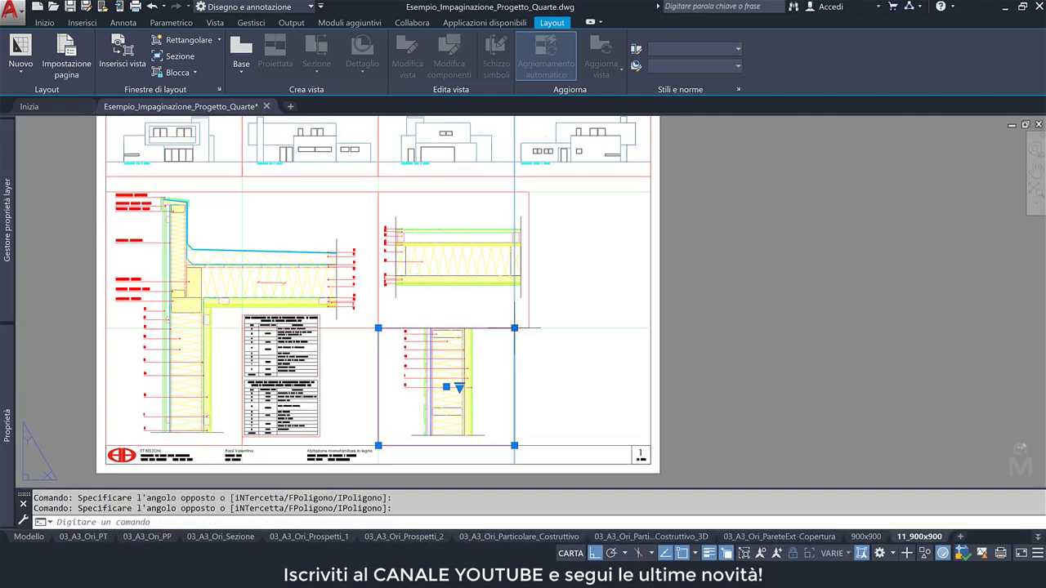
left_click(514, 327)
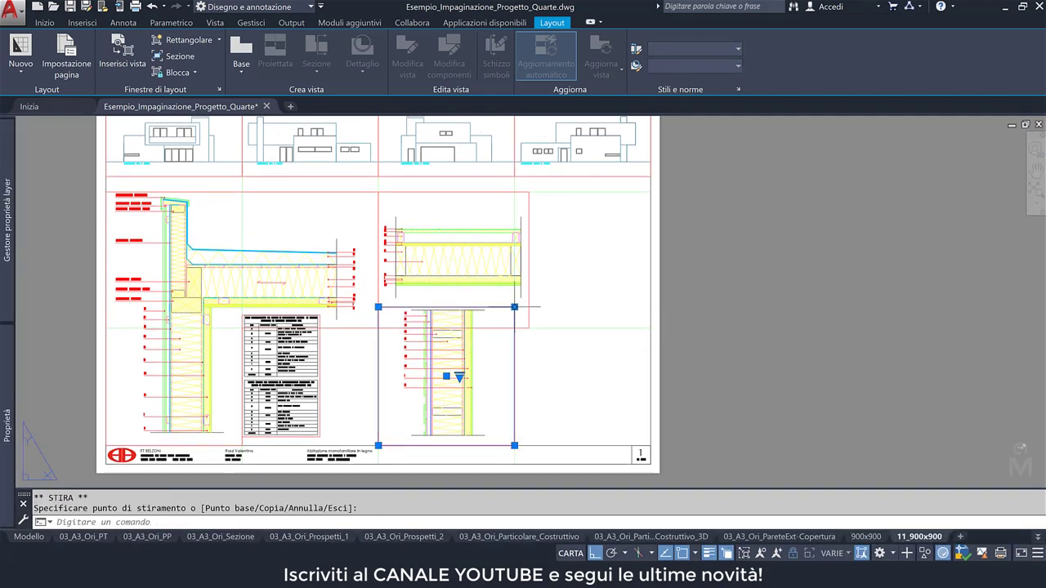
key("Escape")
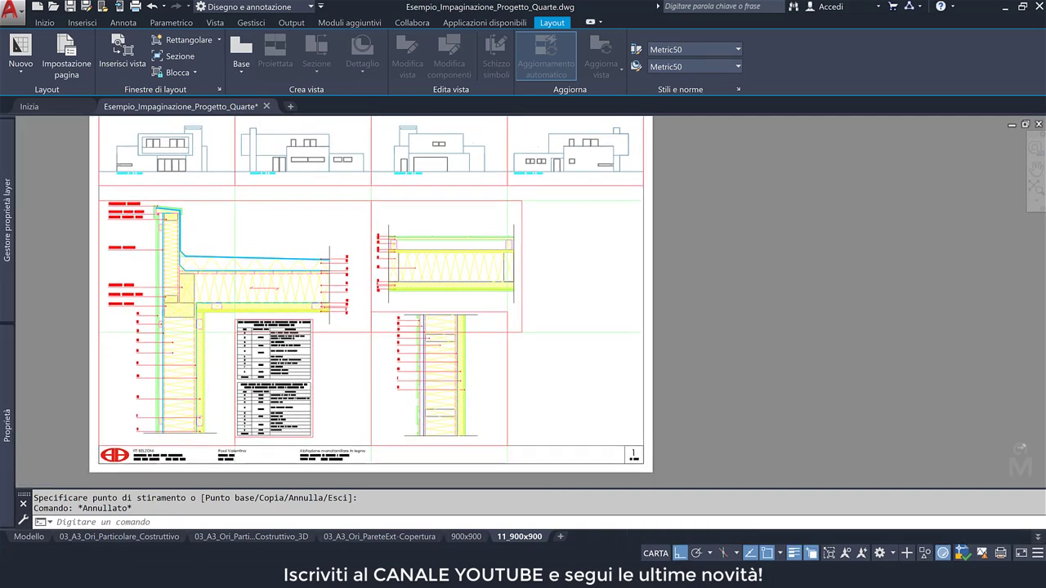
double_click(473, 292)
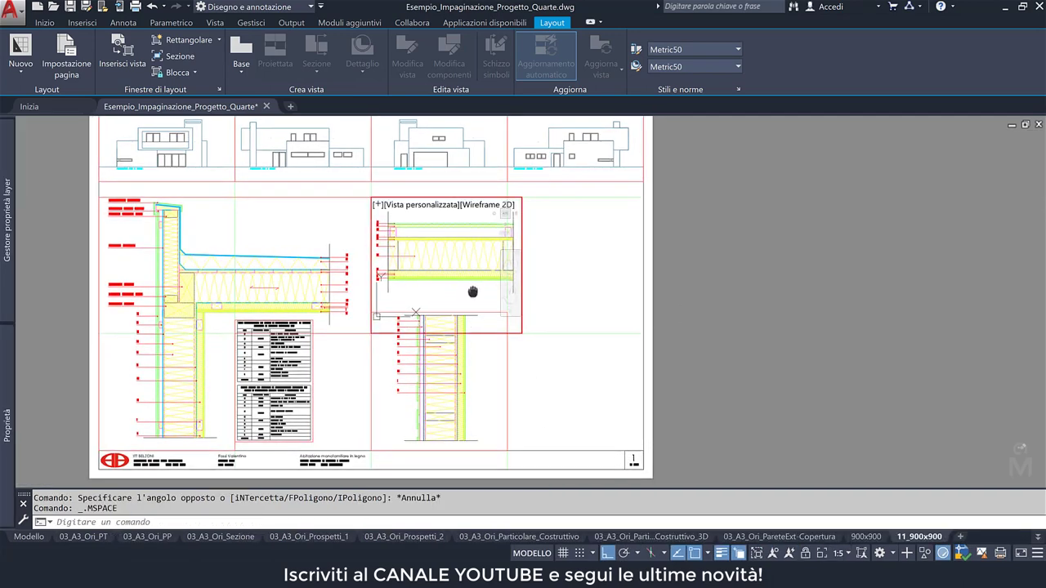
double_click(572, 321)
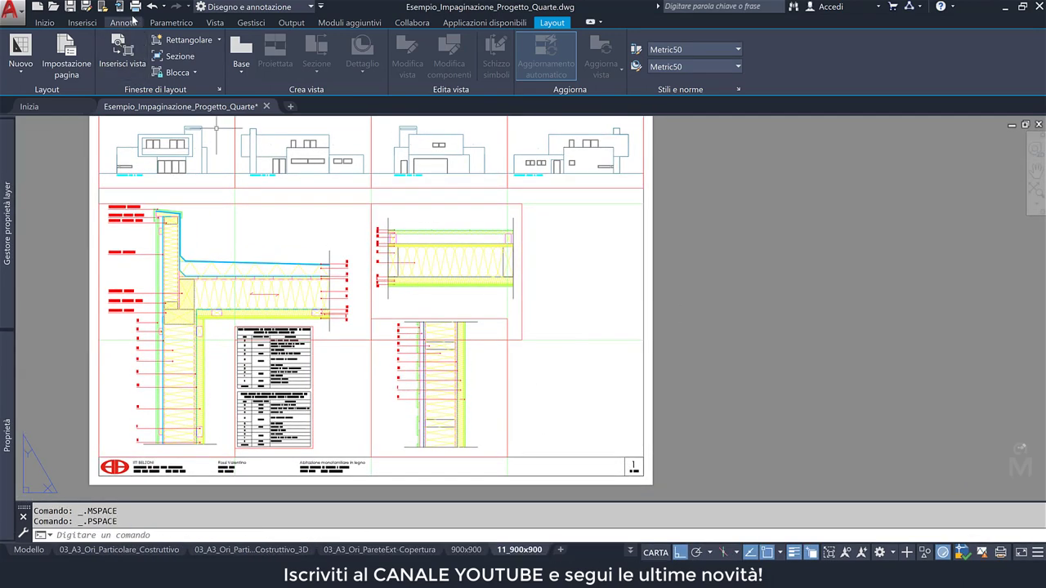
left_click(136, 7)
Preview the plotted 11_900x900 sheet, inspect the wall section, details and title block, then close it.
left_click(298, 454)
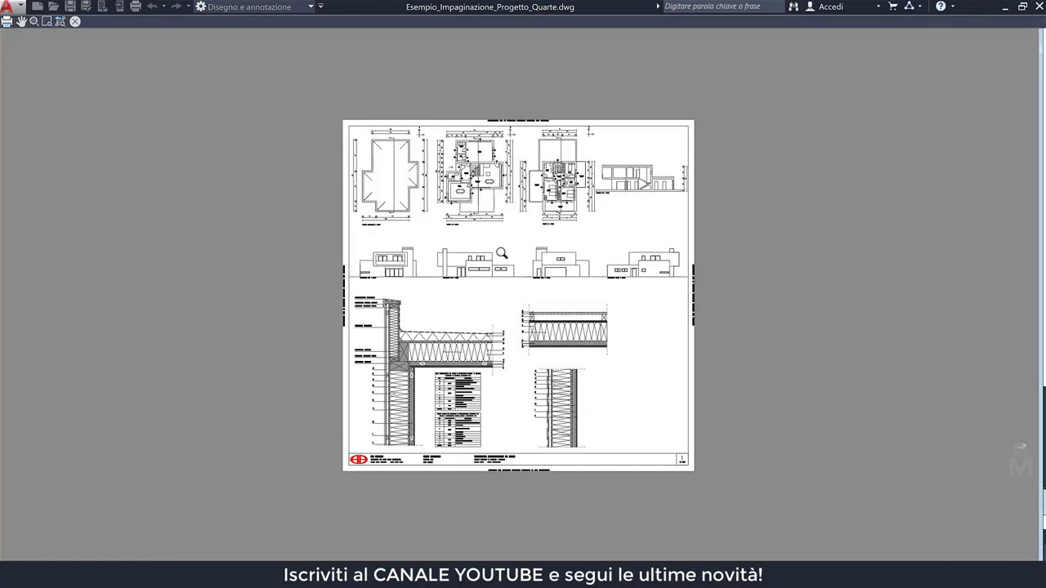
scroll(501, 253, "up", 4)
middle_click_drag(607, 413, 533, 245)
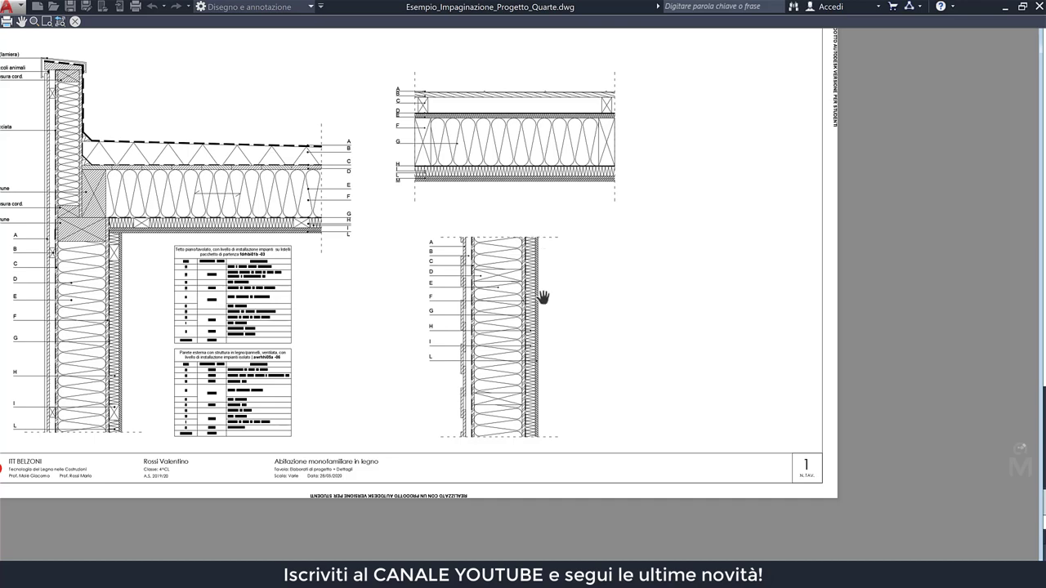
scroll(540, 290, "up", 3)
middle_click_drag(371, 239, 522, 238)
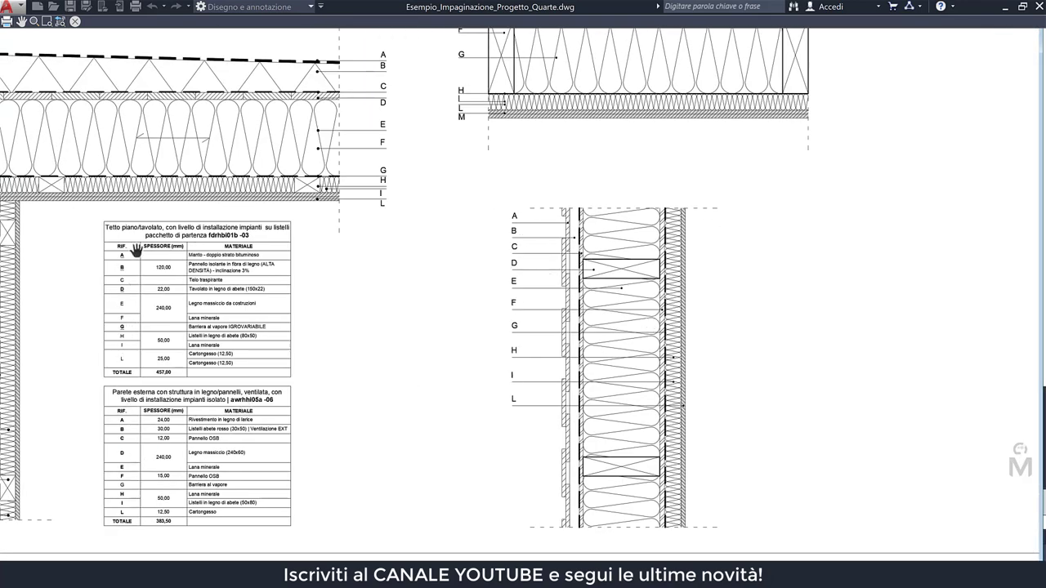
scroll(567, 152, "down", 3)
scroll(677, 234, "up", 1)
middle_click_drag(677, 234, 552, 326)
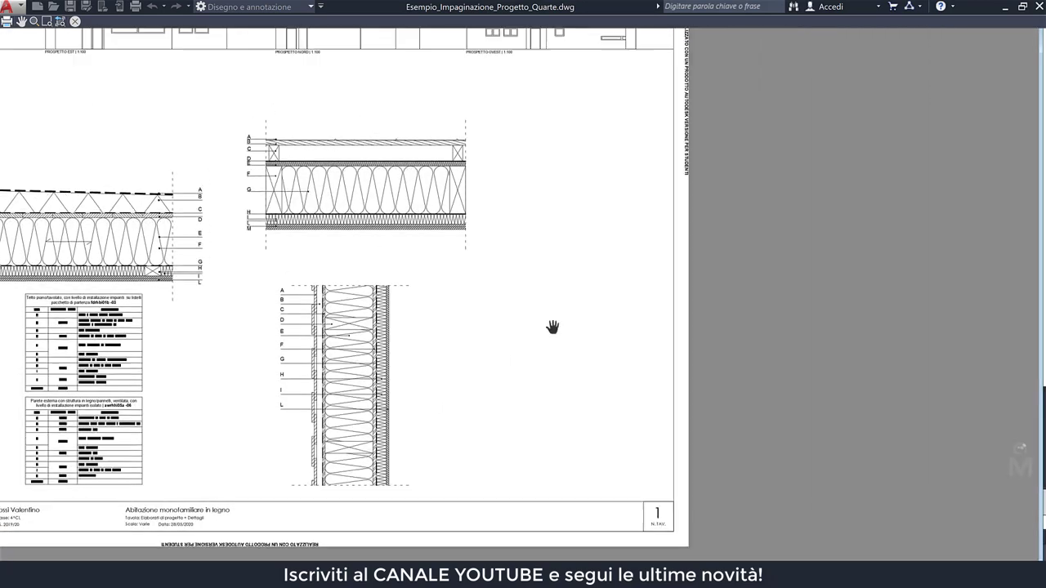
key("Escape")
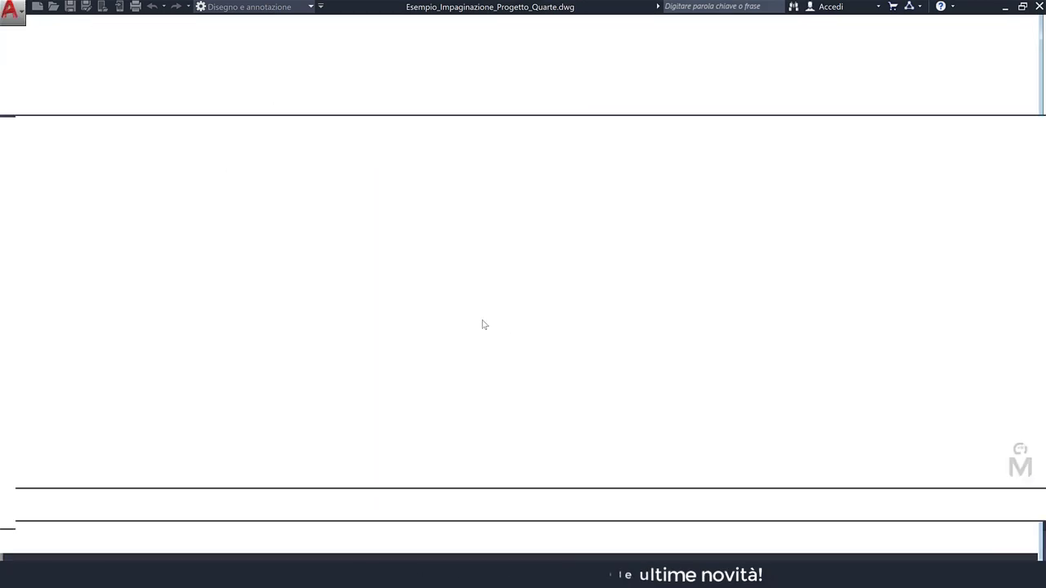
key("Escape")
Draw a new rectangular viewport in the empty bottom-right cell of the sheet.
scroll(560, 373, "up", 2)
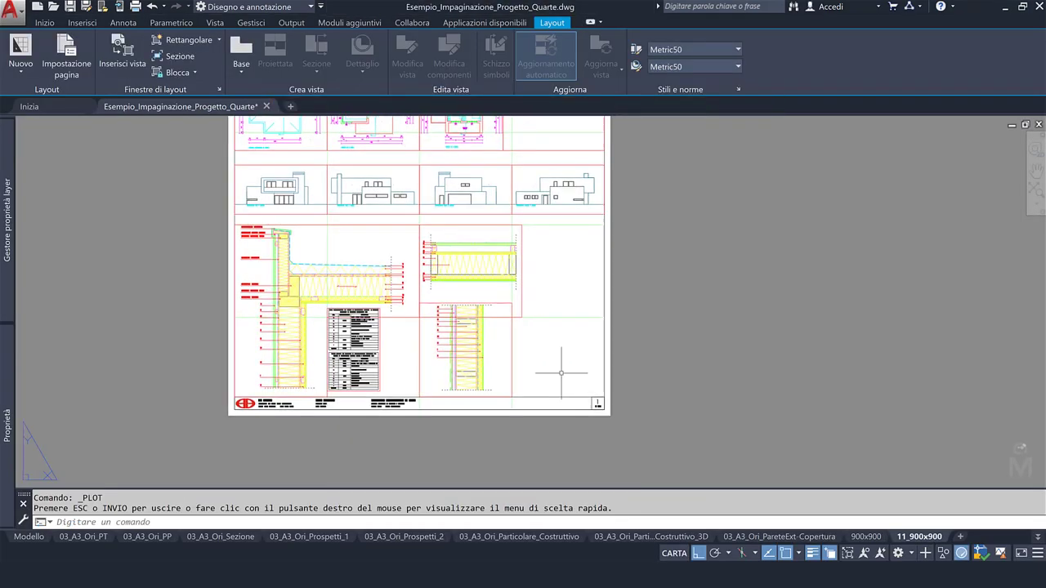
scroll(561, 374, "up", 3)
scroll(563, 373, "down", 1)
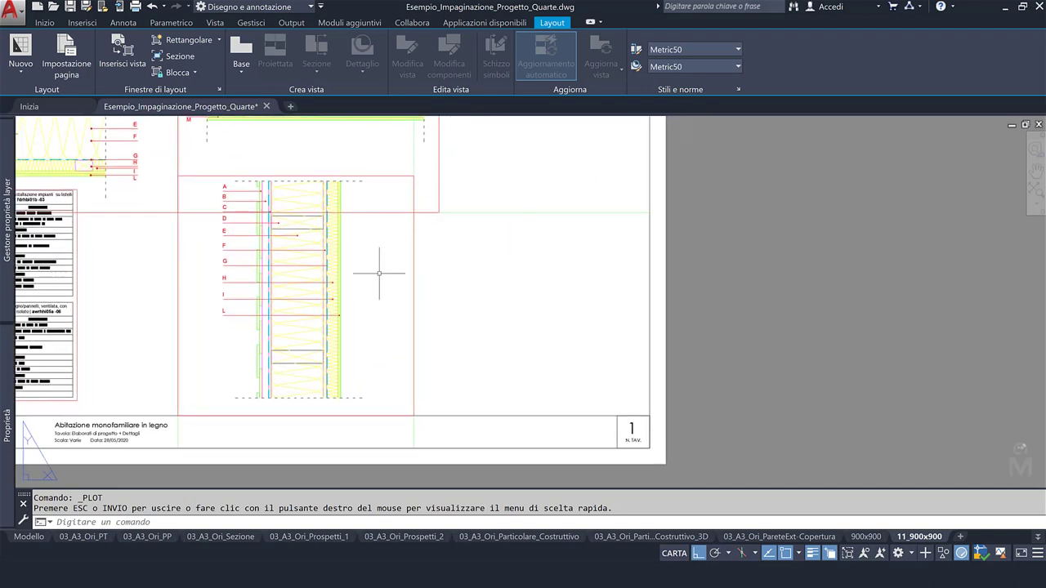
left_click(163, 43)
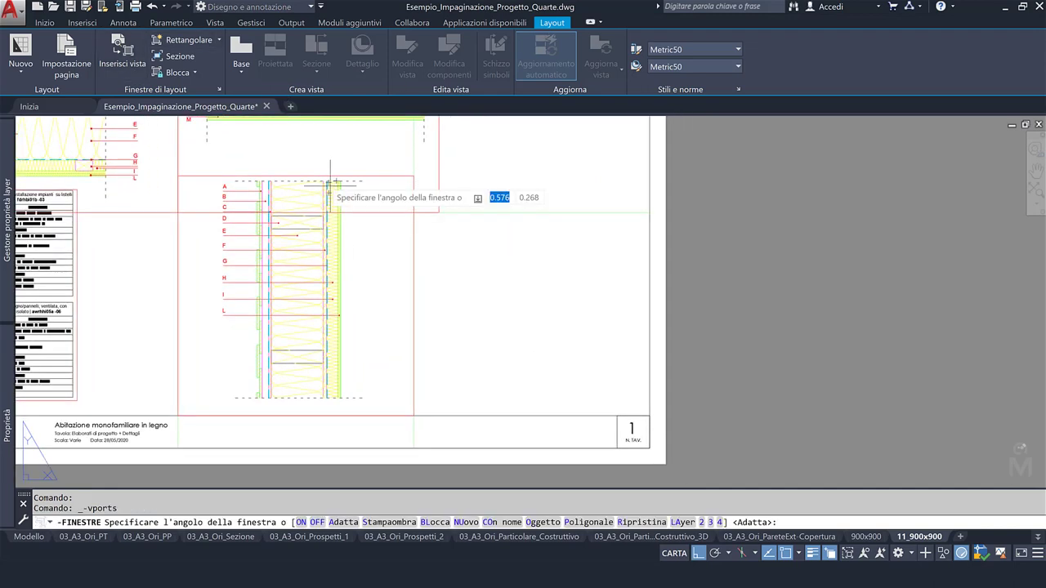
left_click(413, 213)
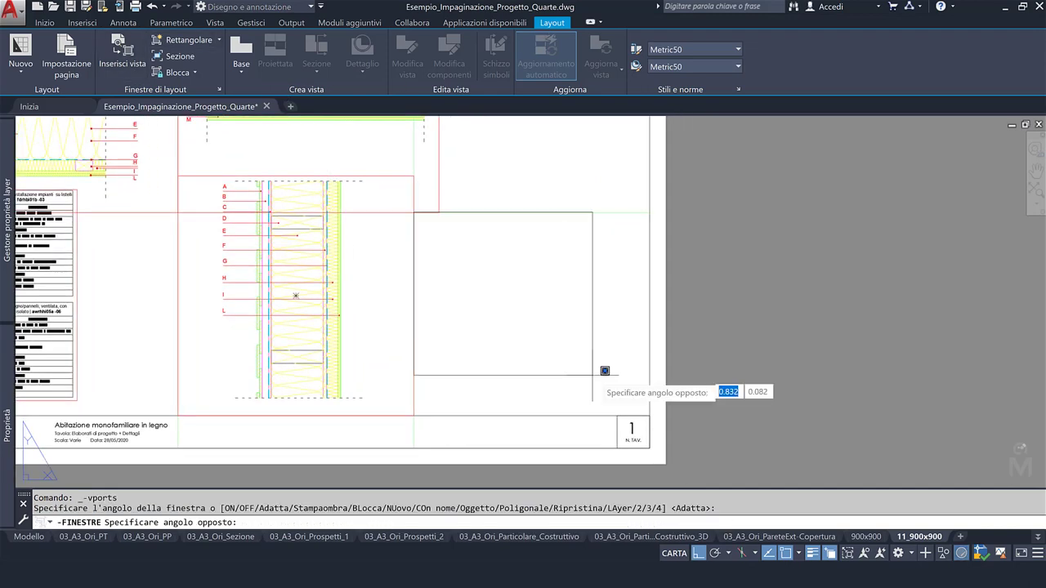
left_click(662, 411)
Zoom into the wall model inside the new viewport and set a southwest isometric view.
double_click(558, 373)
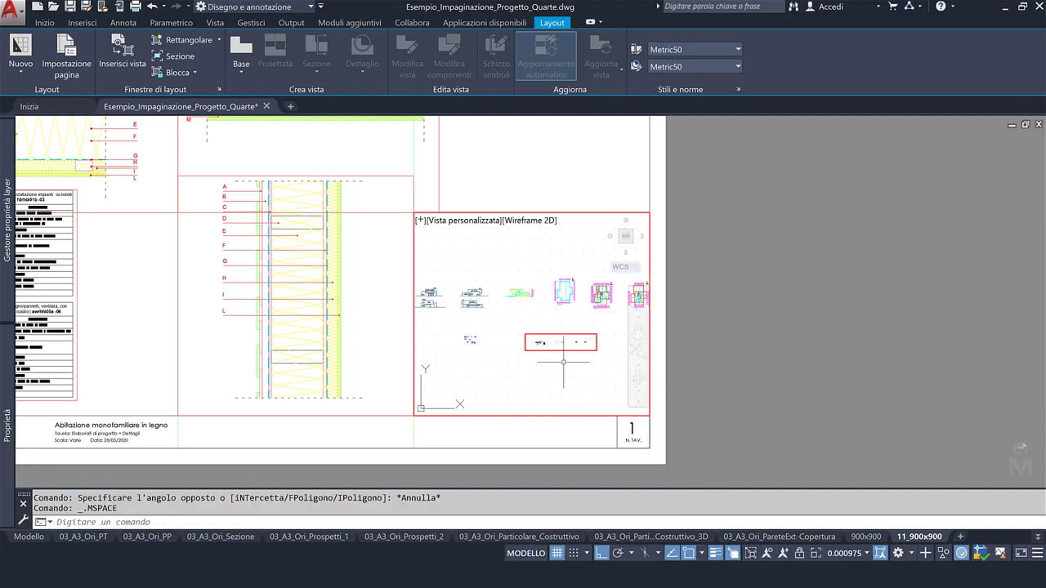
scroll(563, 361, "up", 4)
scroll(501, 297, "up", 4)
scroll(523, 299, "up", 3)
scroll(530, 299, "up", 3)
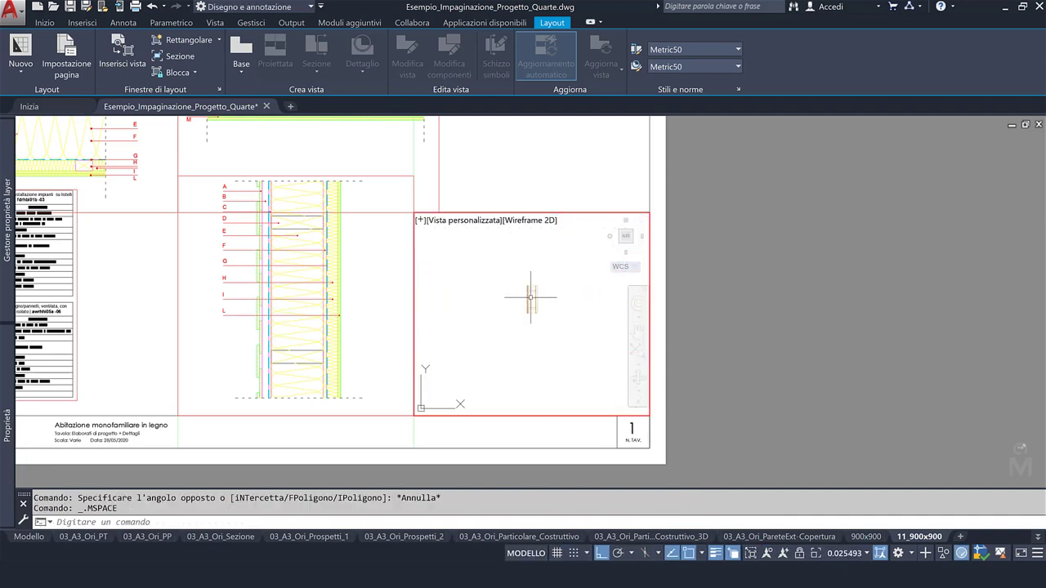
left_click(620, 244)
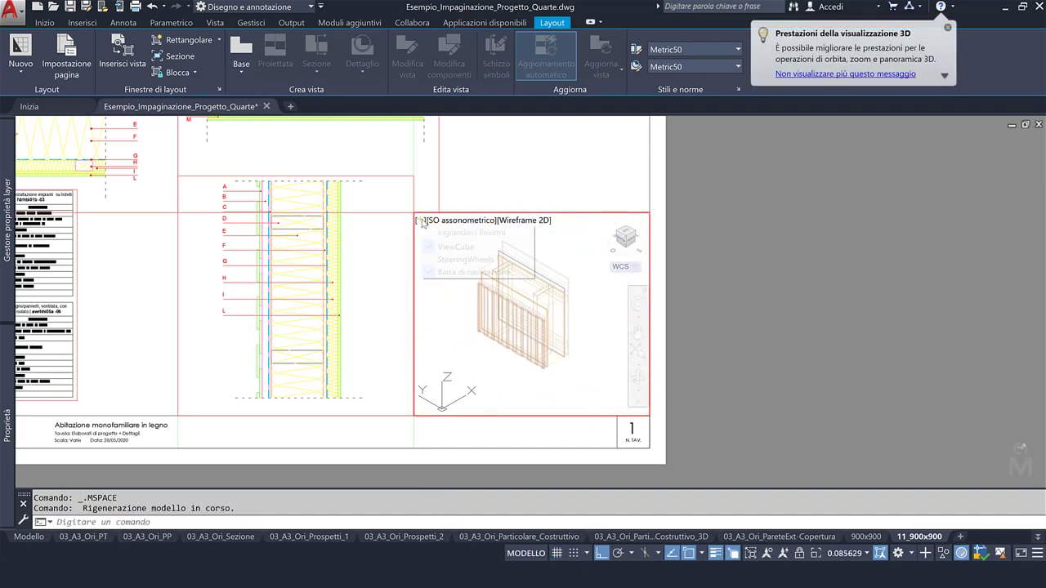
Render the isometric viewport's wall model in the Shaded with Edges visual style.
left_click(441, 246)
left_click(420, 220)
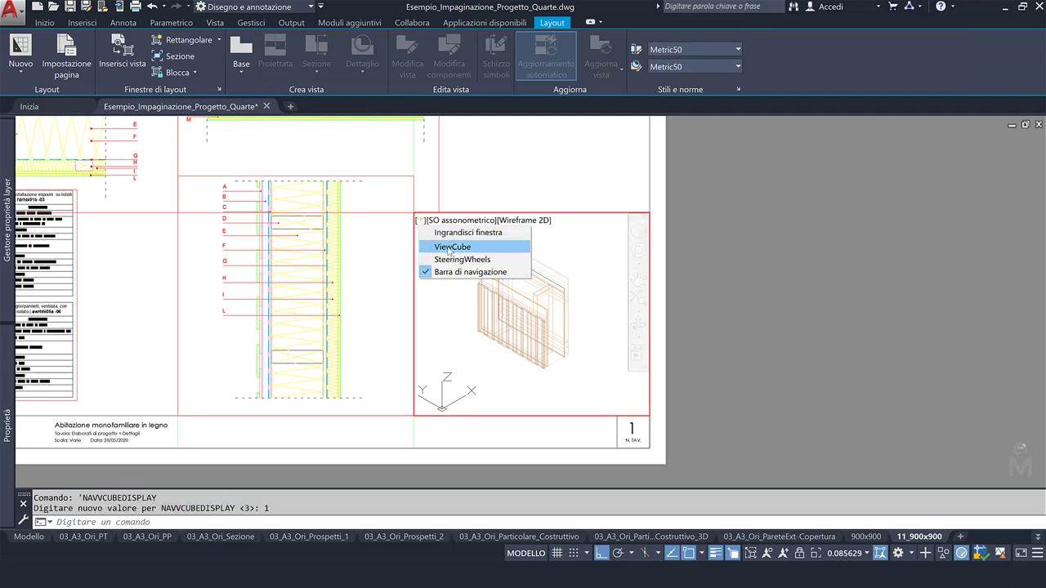
left_click(446, 246)
left_click(464, 222)
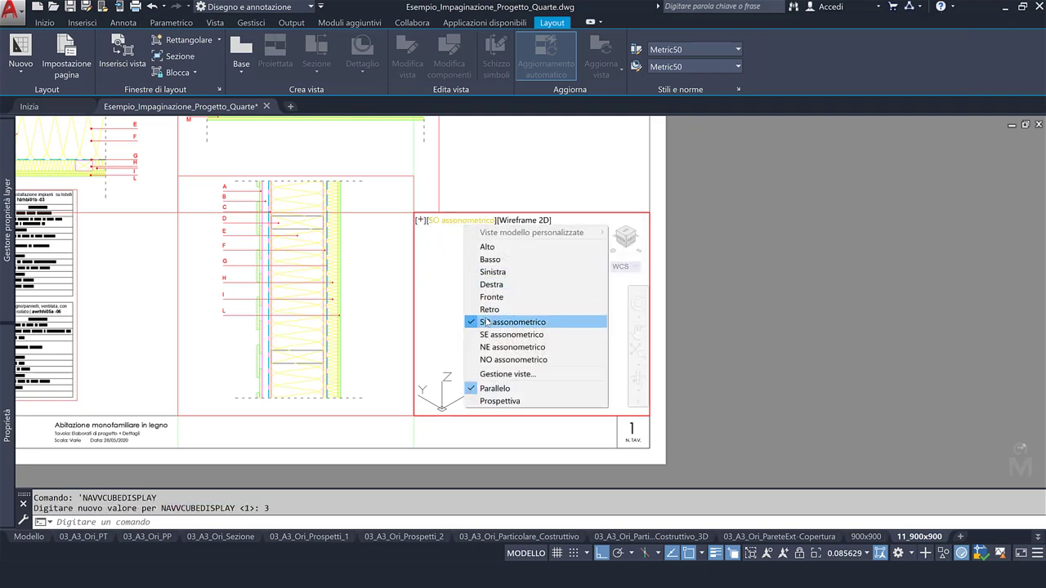
key("Down")
key("Down")
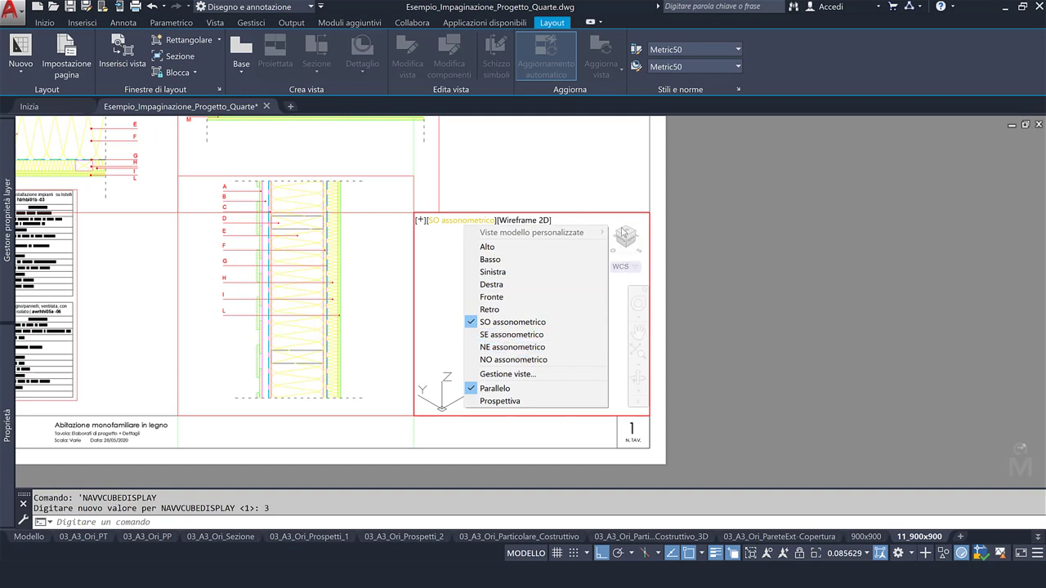
left_click(521, 222)
left_click(523, 220)
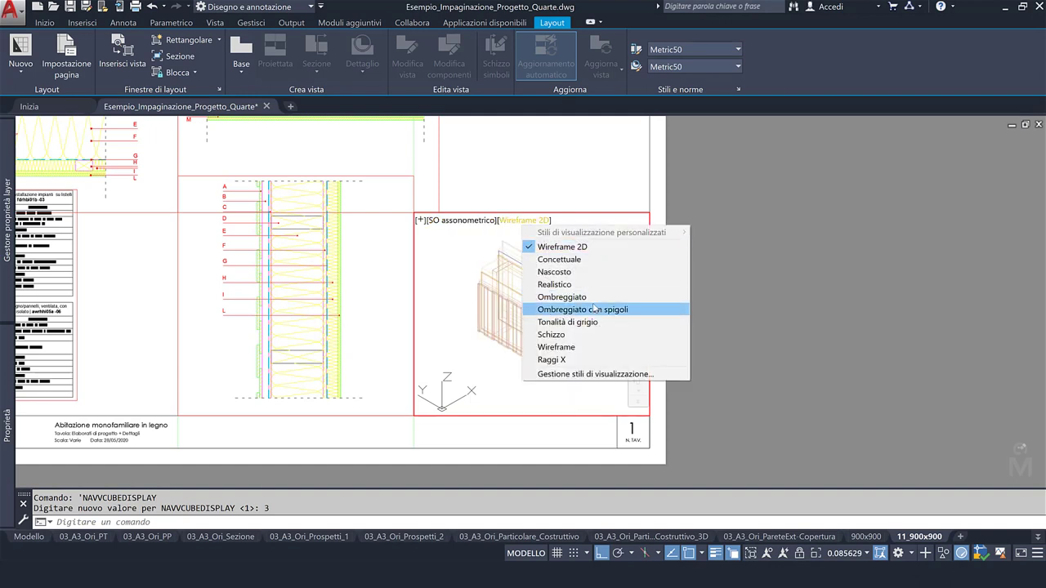
left_click(556, 314)
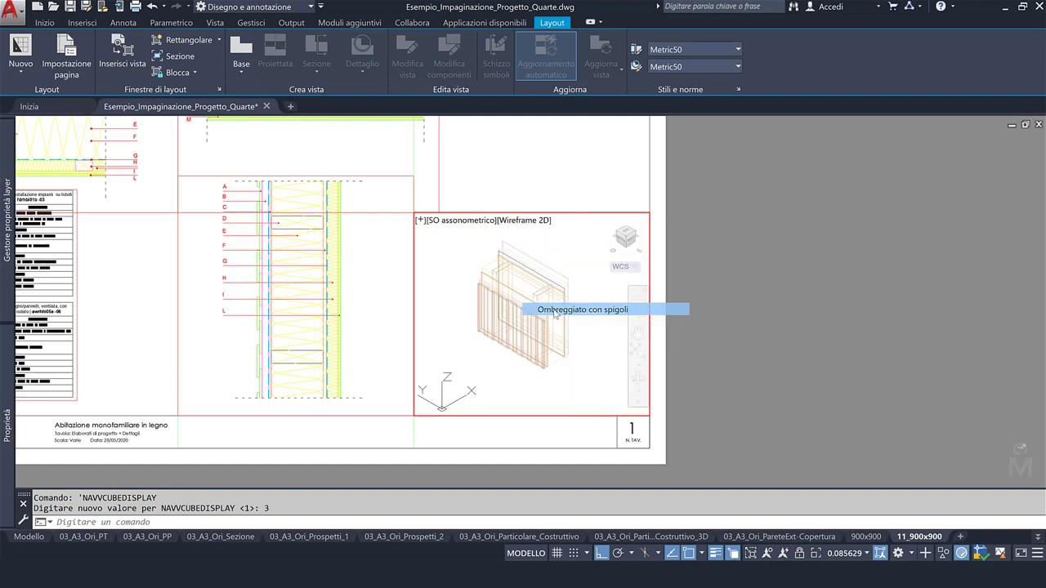
Set the viewport scale to 1:10, centre the wall detail, and select the viewport on the sheet.
left_click(846, 554)
left_click(737, 240)
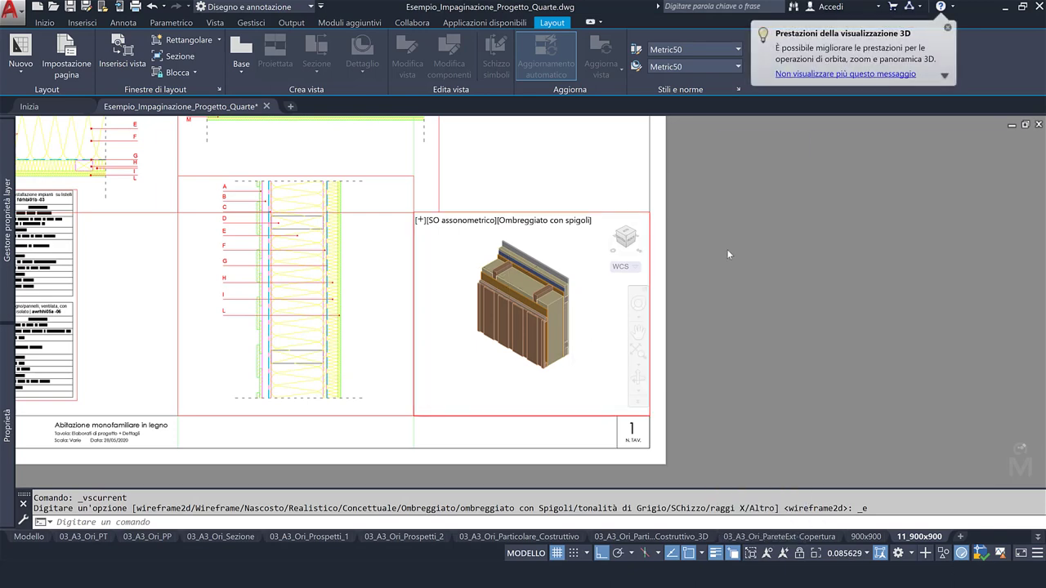
middle_click_drag(533, 341, 533, 347)
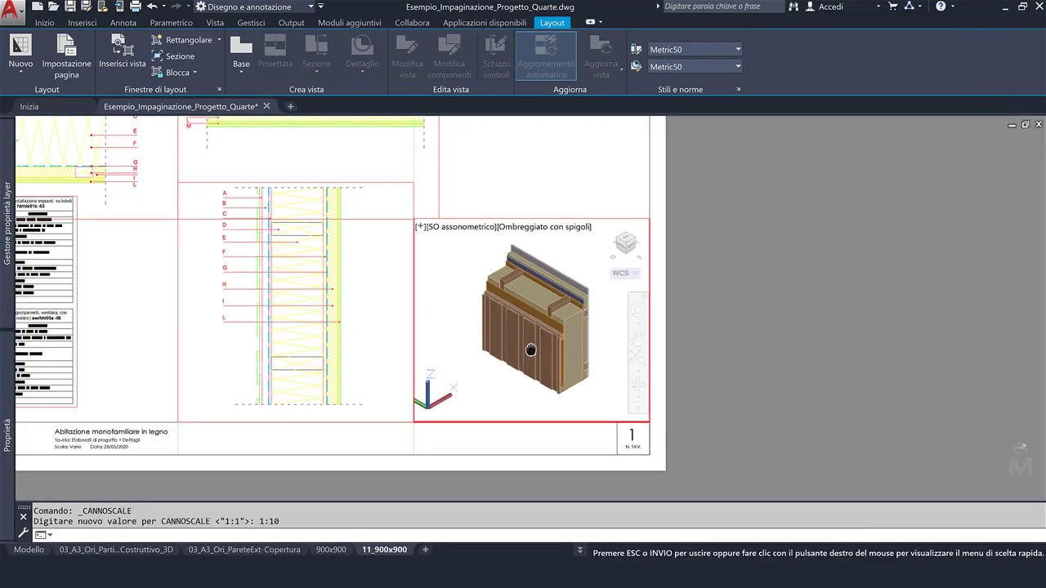
double_click(698, 346)
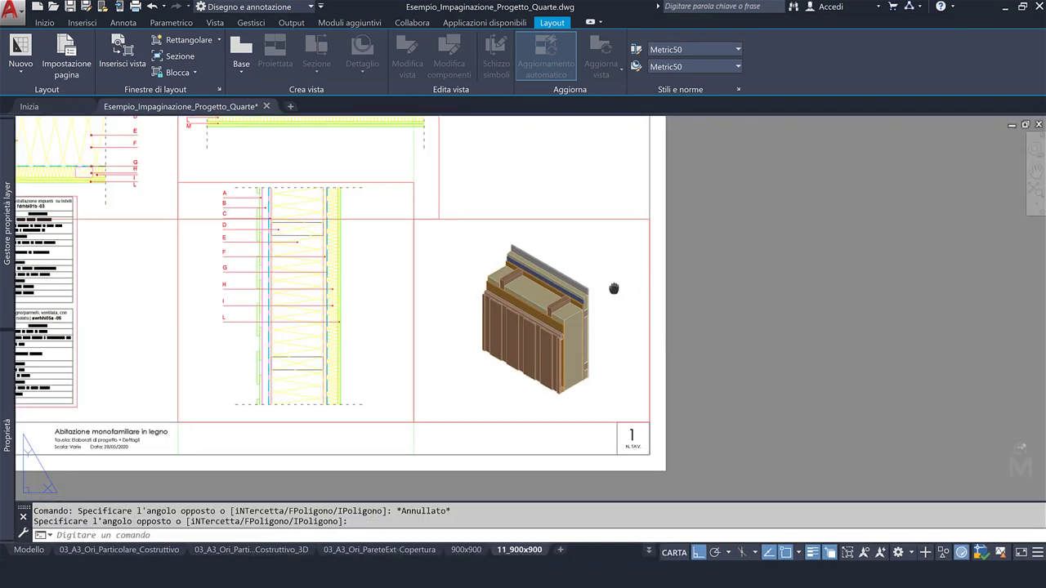
middle_click_drag(611, 287, 655, 356)
left_click(634, 275)
Copy the isometric viewport into the empty cell directly above it.
scroll(634, 274, "down", 4)
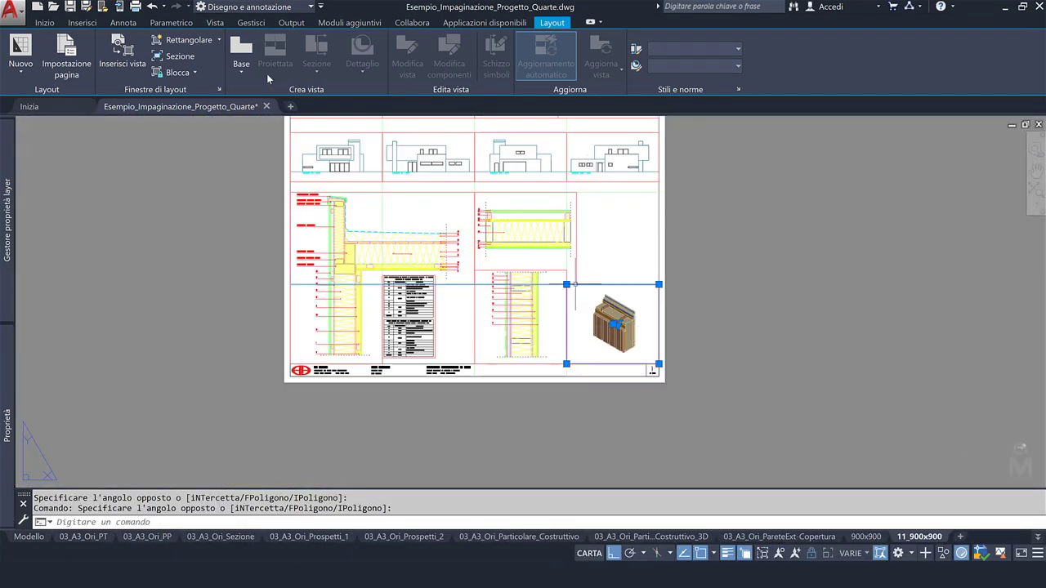
left_click(47, 23)
left_click(195, 57)
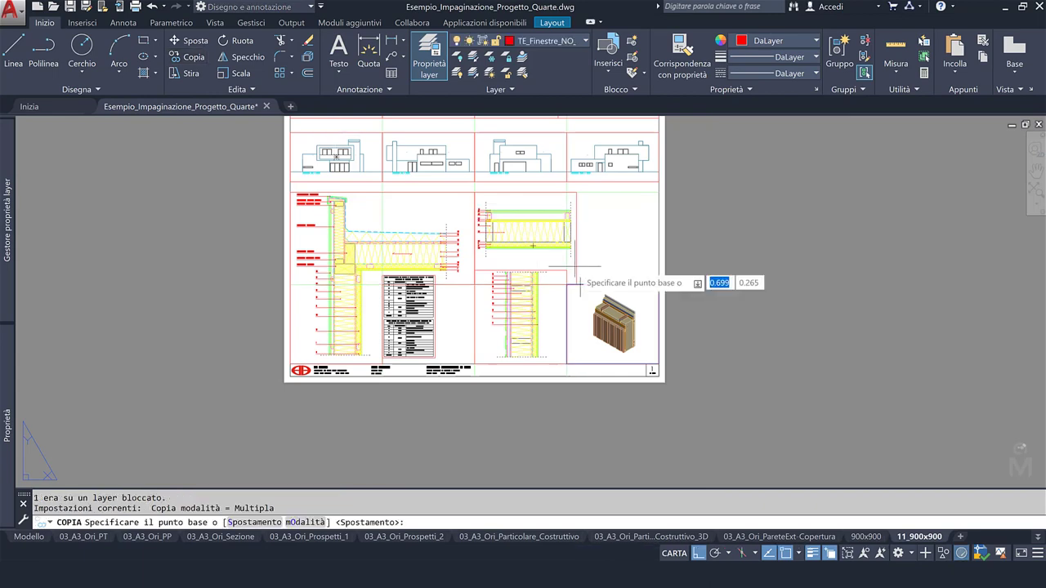
left_click(659, 364)
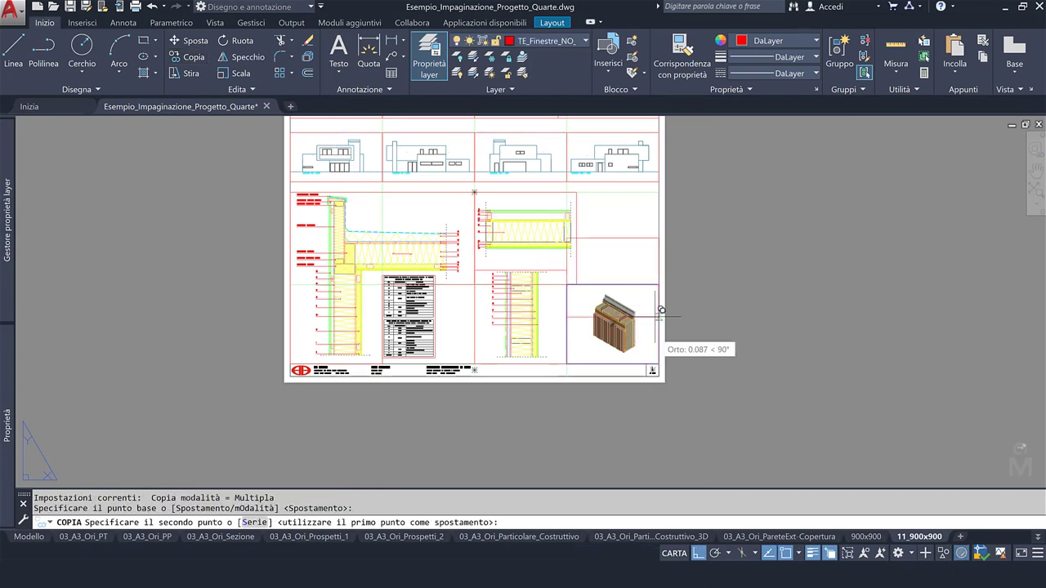
left_click(659, 287)
key("Escape")
Turn the copied viewport into a southeast isometric view of the roof build-up at 1:10.
scroll(643, 251, "up", 2)
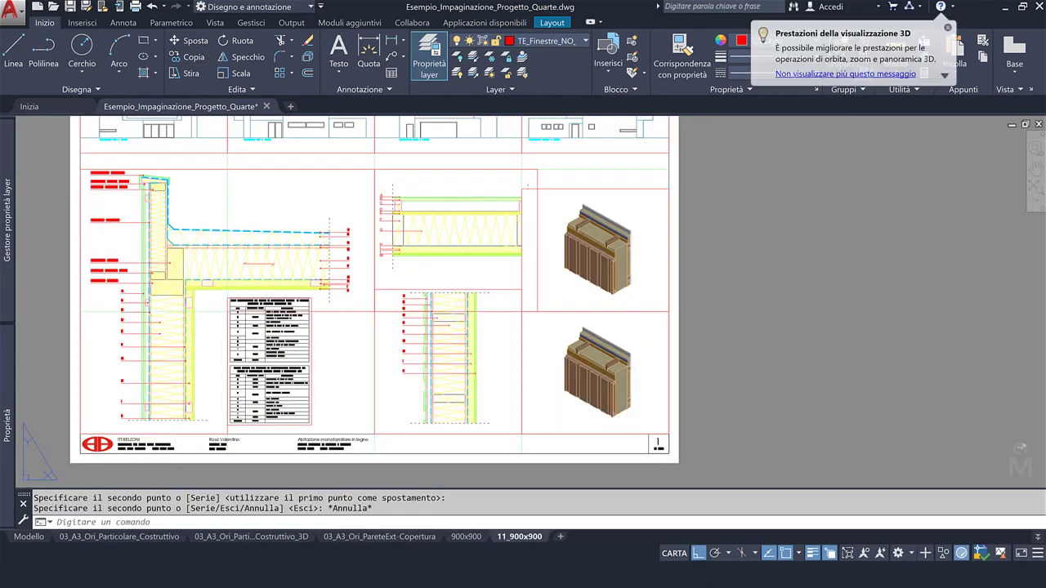
double_click(570, 265)
scroll(570, 265, "down", 3)
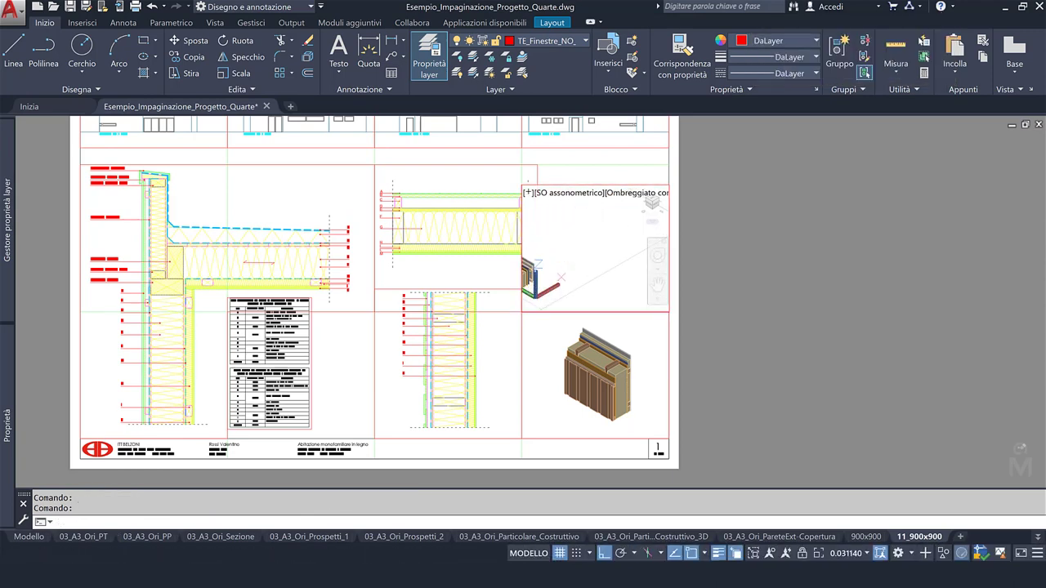
middle_click_drag(599, 234, 618, 248, "shift")
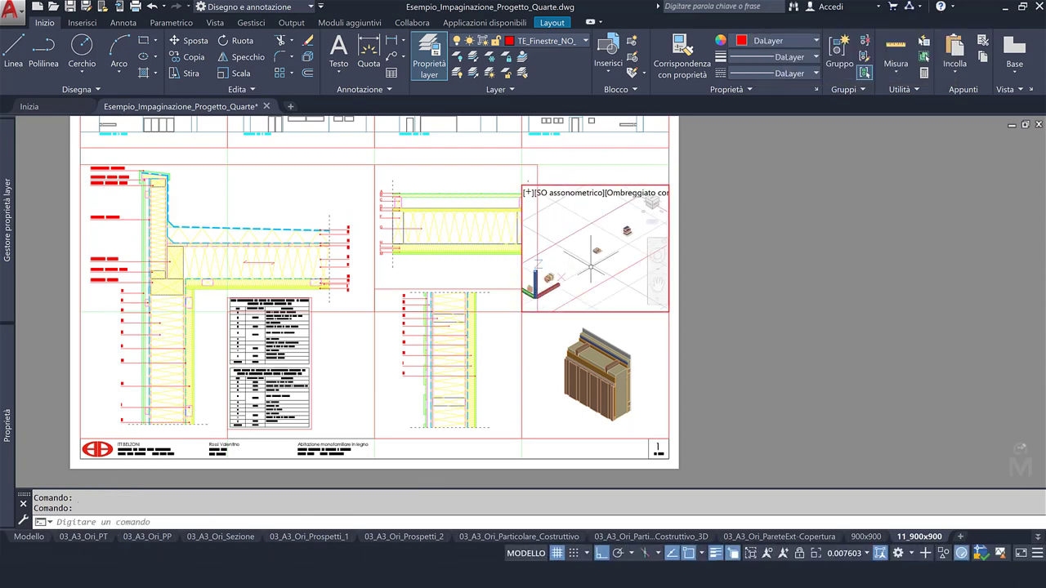
left_click(660, 202)
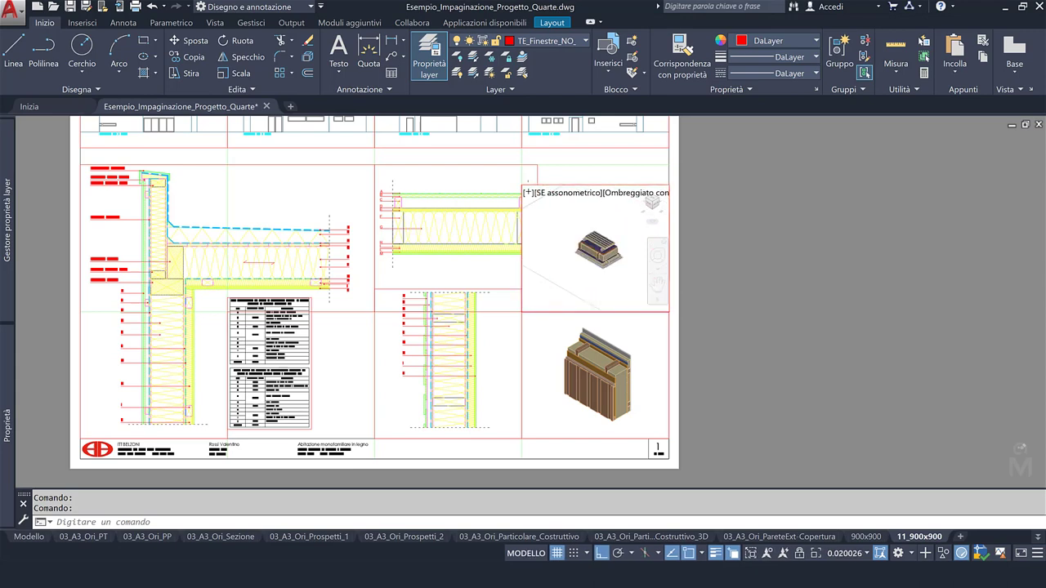
scroll(608, 249, "up", 3)
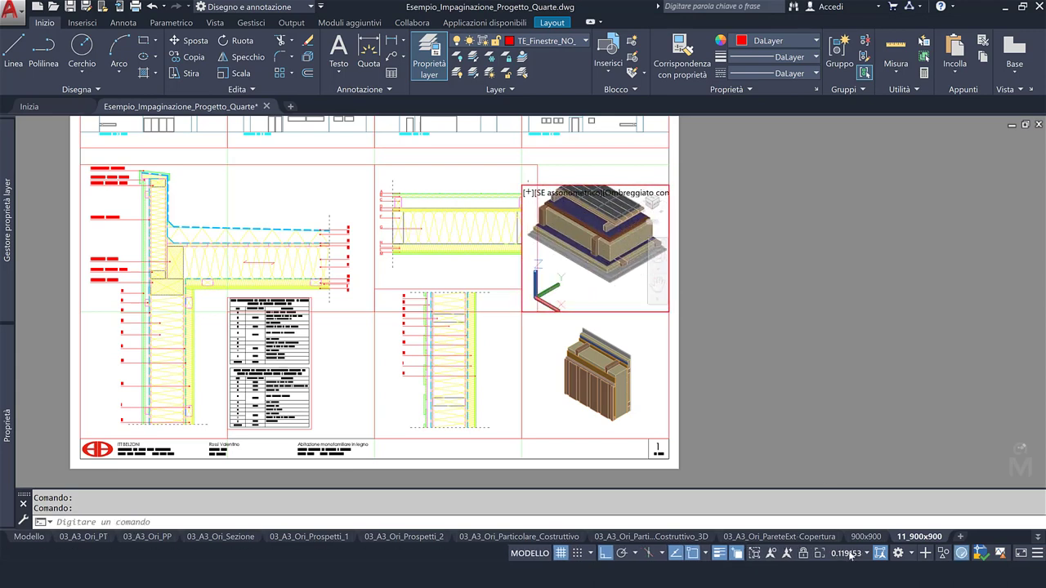
left_click(850, 554)
left_click(764, 256)
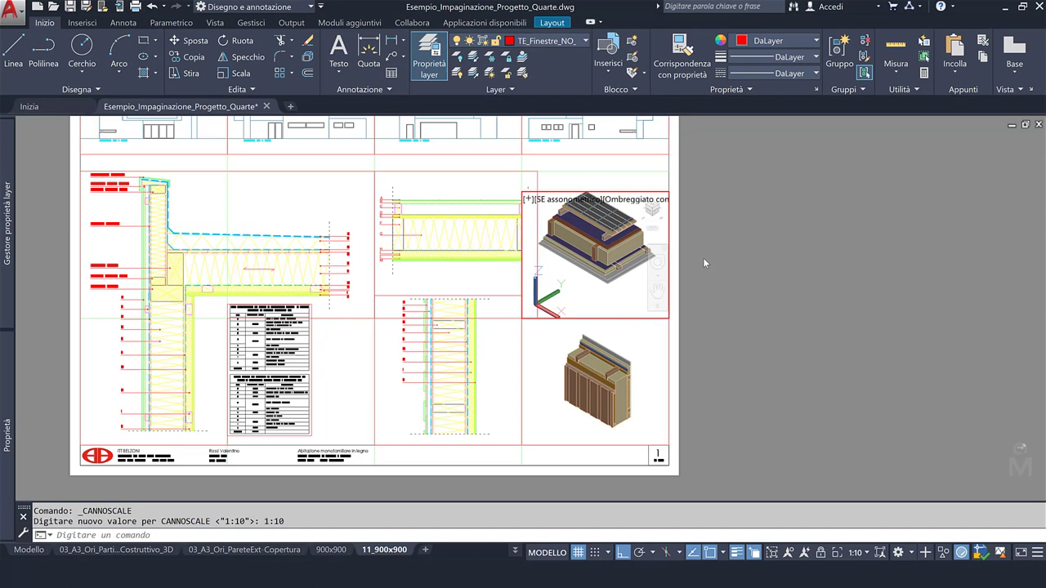
double_click(703, 257)
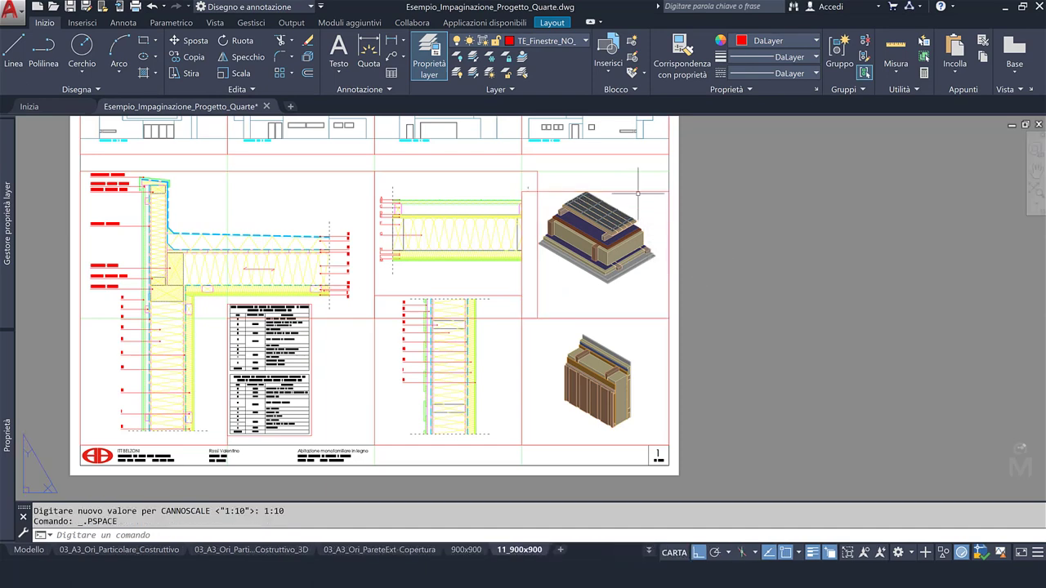
Cancel a viewport corner stretch and briefly recheck the isometric viewport before returning to paper space.
left_click(521, 191)
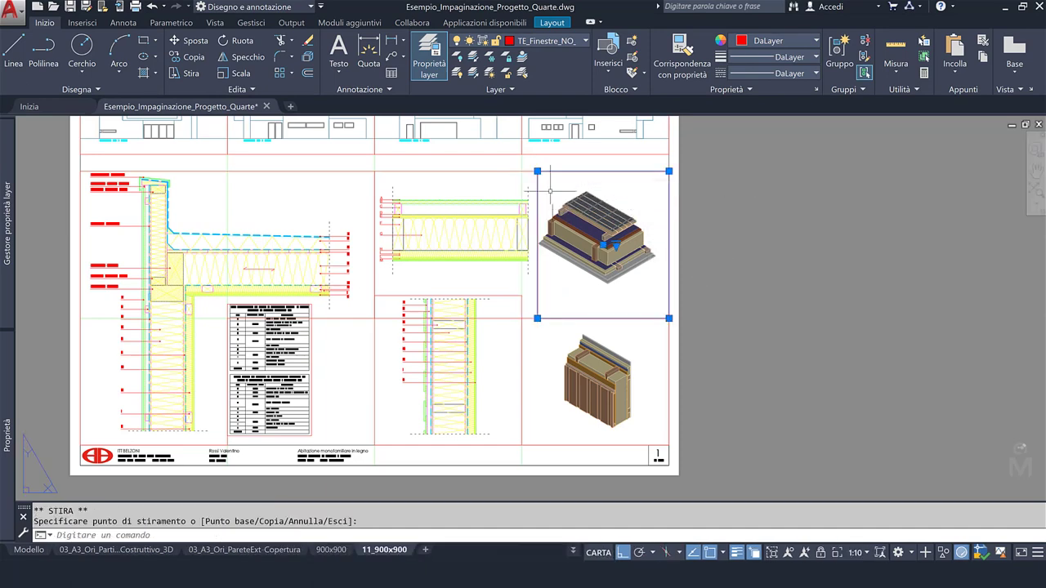
key("Escape")
double_click(627, 296)
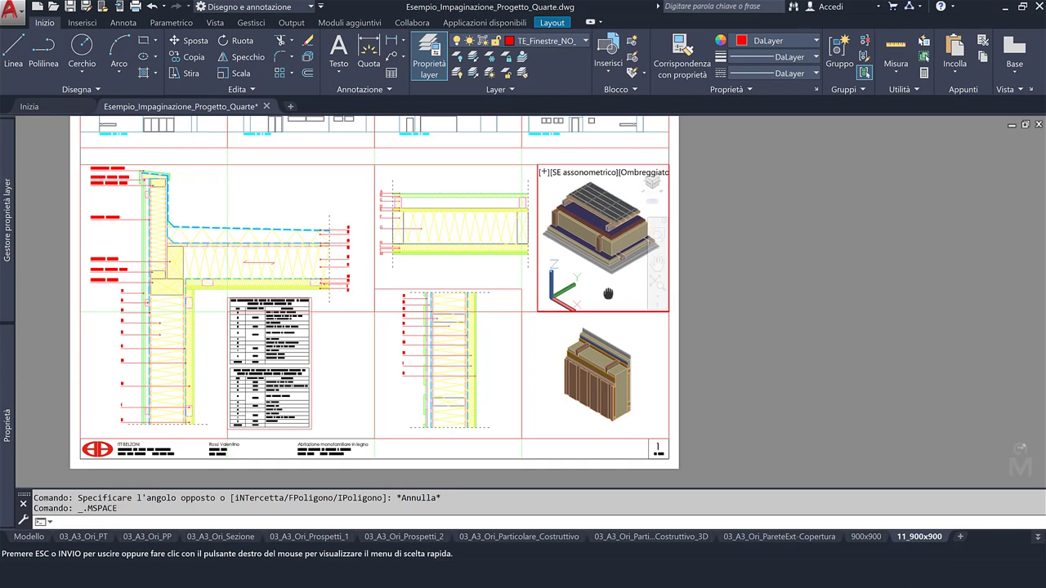
double_click(703, 315)
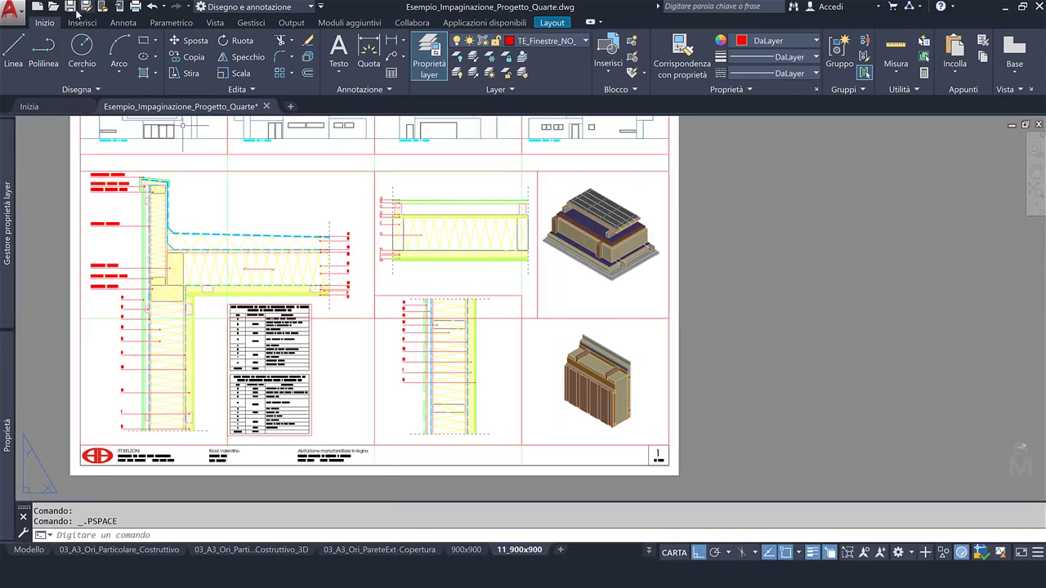
Save the drawing and review the print preview's wall details, plans and elevations.
left_click(72, 7)
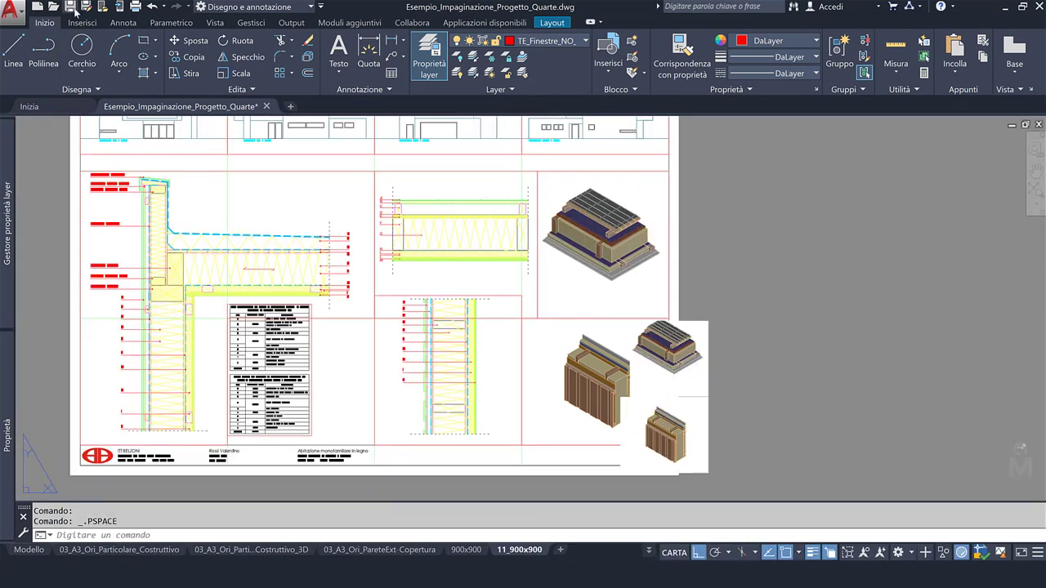
left_click(133, 10)
left_click(299, 482)
scroll(572, 408, "up", 3)
mouse_move(518, 433)
left_mouse_down()
mouse_move(534, 392)
mouse_move(528, 370)
left_mouse_up()
scroll(534, 392, "up", 2)
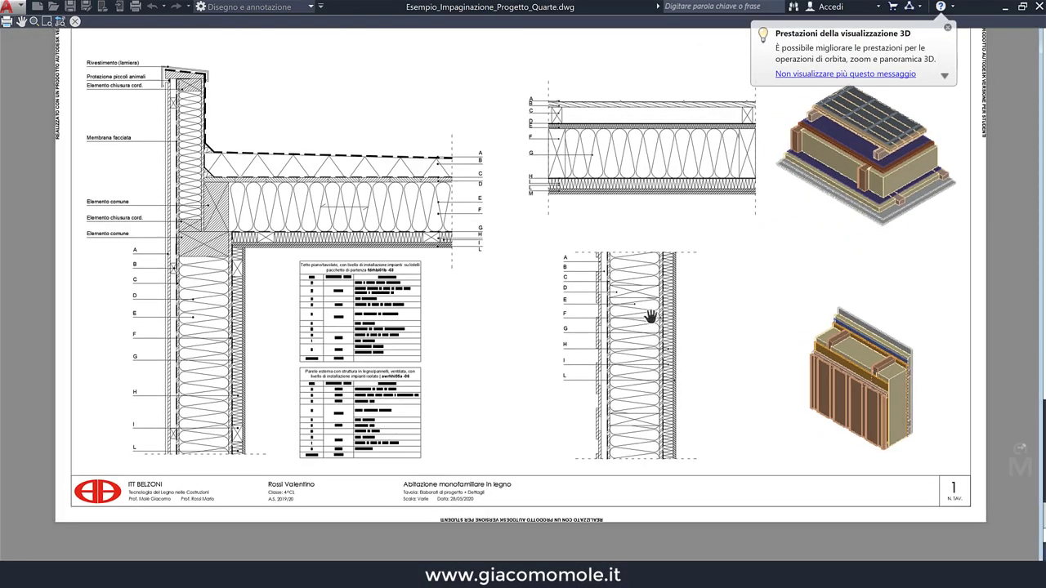
scroll(651, 317, "down", 2)
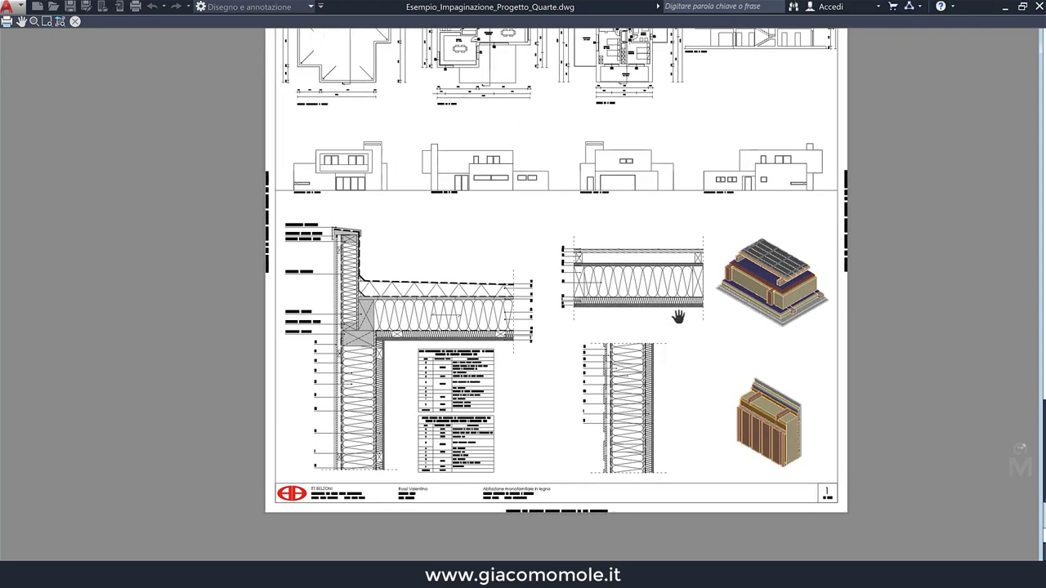
left_click_drag(679, 317, 664, 361)
scroll(613, 319, "down", 2)
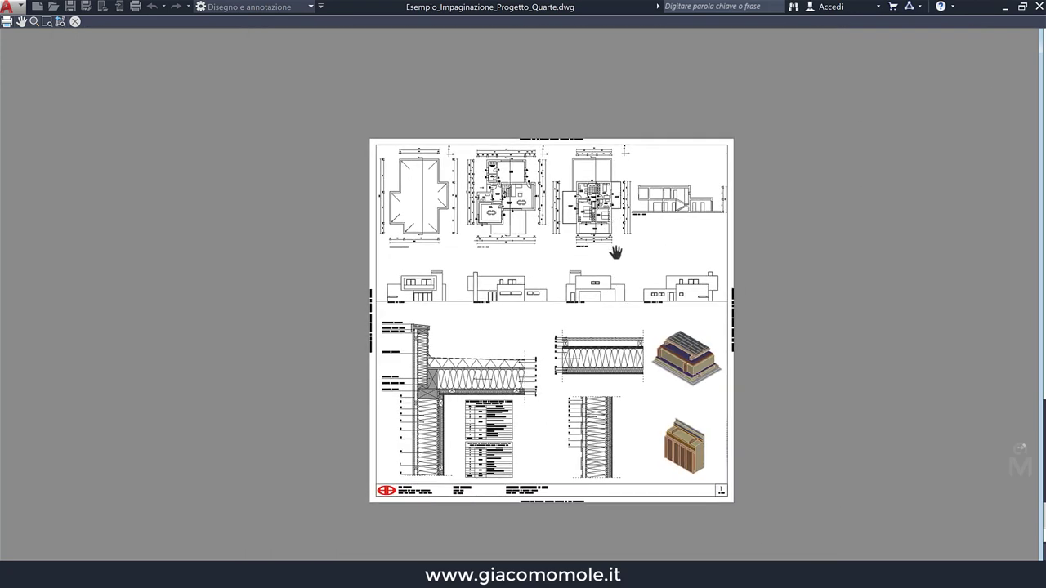
key("Escape")
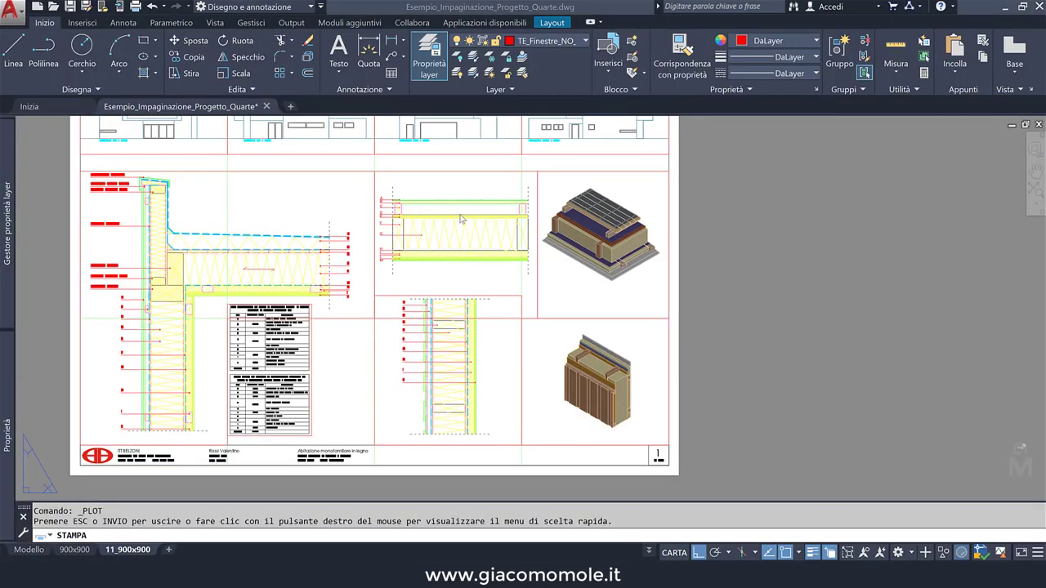
Window-select the sheet's viewports and move them down on the page with M.
key("Escape")
scroll(408, 286, "down", 3)
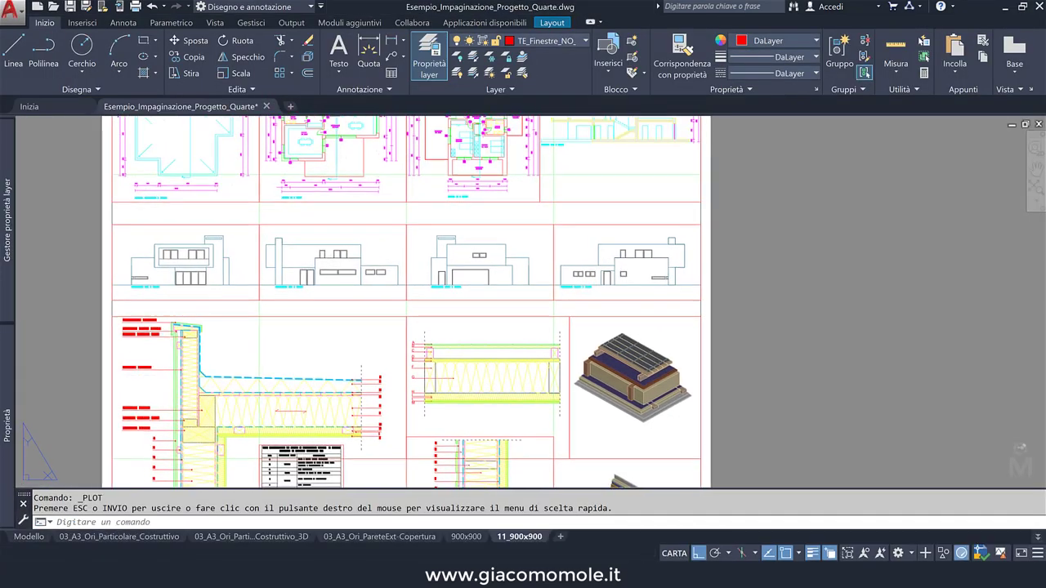
middle_click_drag(408, 245, 418, 282)
left_click(585, 208)
left_click(287, 171)
scroll(333, 390, "down", 2)
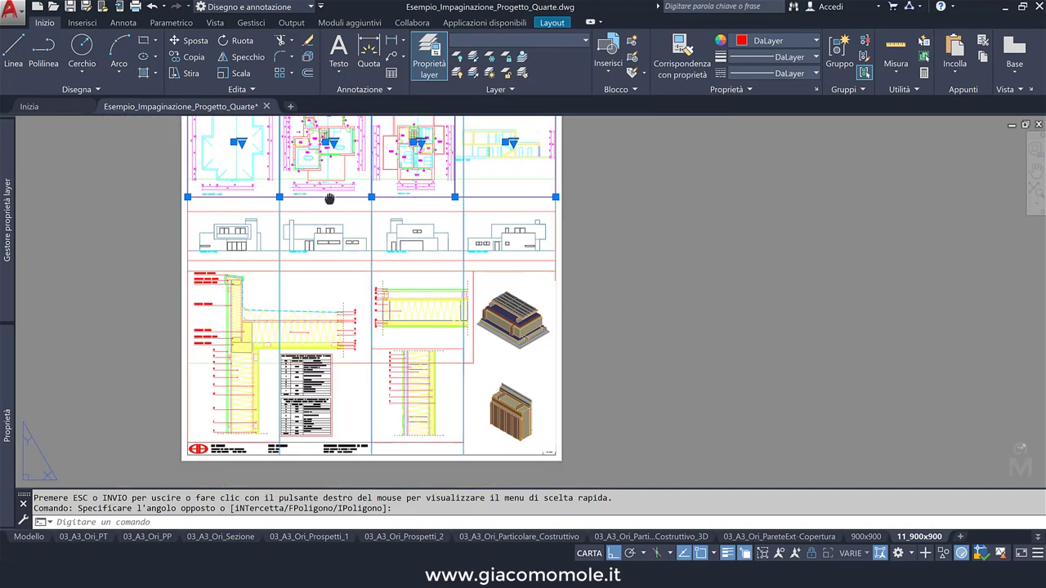
type("m")
key("Return")
left_click(637, 188)
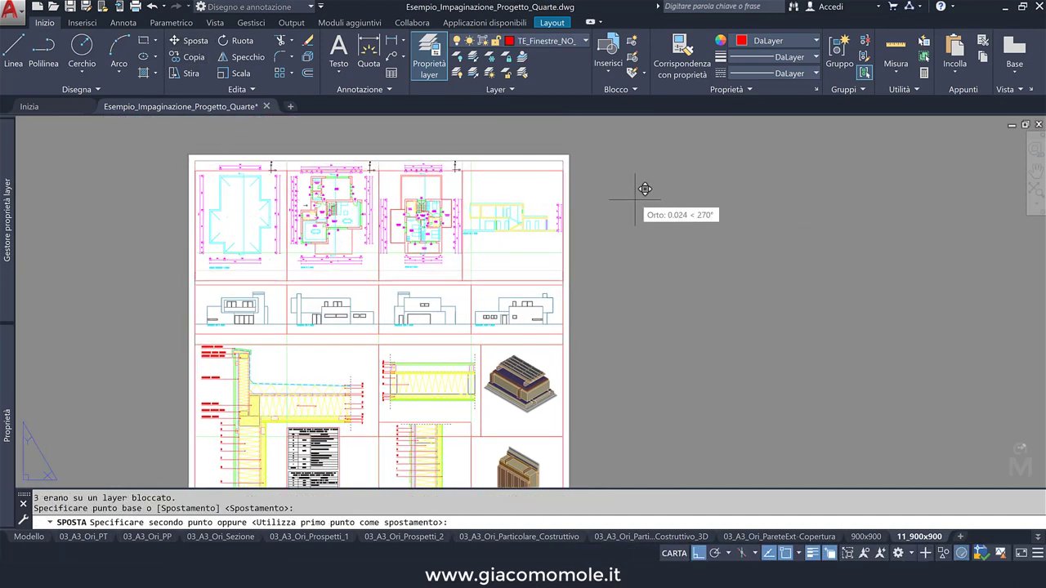
left_click(632, 202)
mouse_move(632, 205)
middle_mouse_down()
mouse_move(628, 218)
mouse_move(639, 147)
middle_mouse_up()
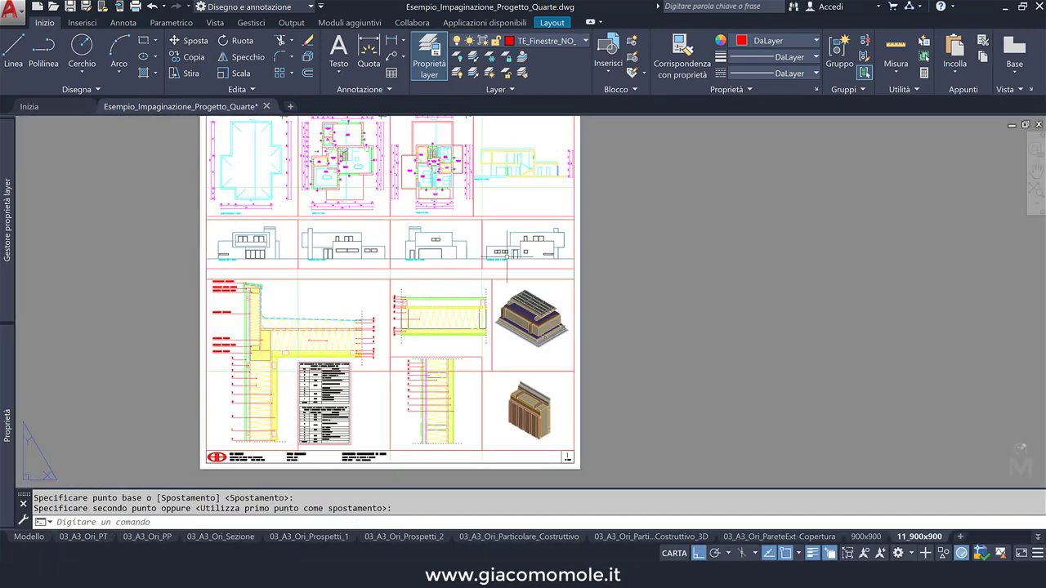
Move the second-row elevation viewports slightly lower.
left_click(498, 239)
left_click(263, 248)
left_click(188, 40)
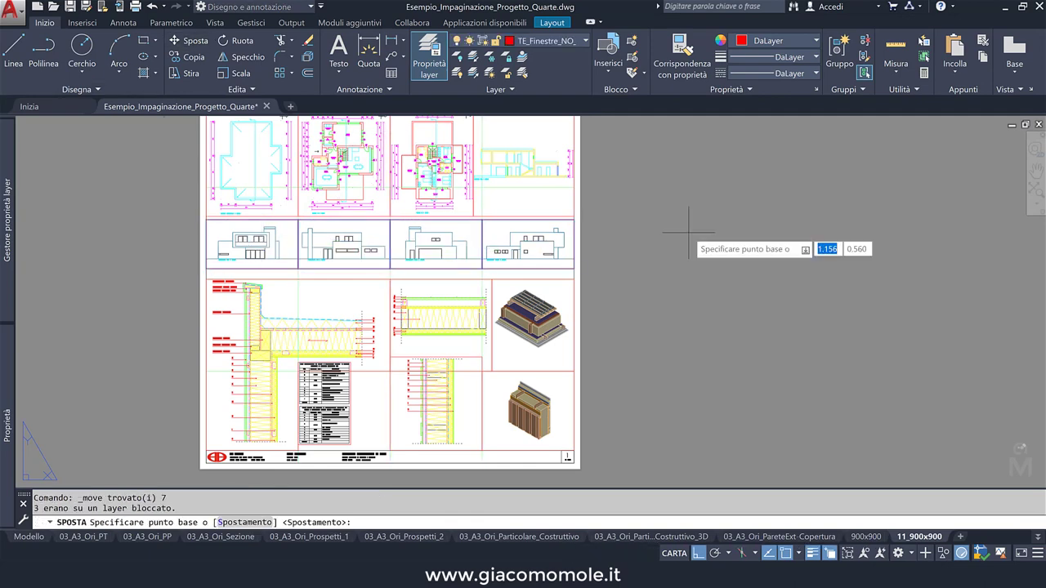
left_click(689, 228)
left_click(688, 242)
Preview the plotted sheet again, panning over the detail drawings, then close the preview.
left_click(135, 6)
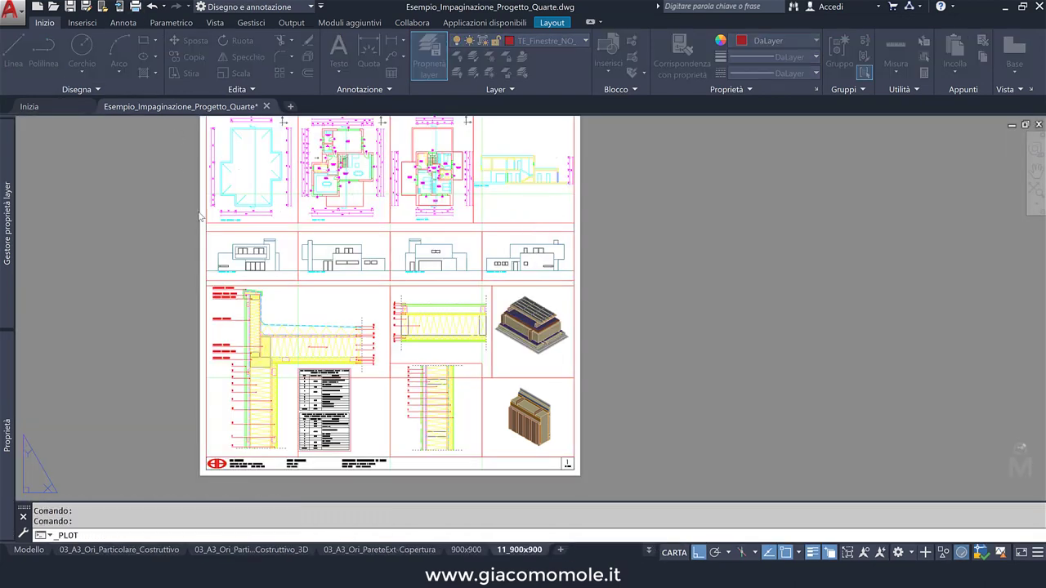
left_click(296, 457)
middle_click_drag(536, 356, 531, 349)
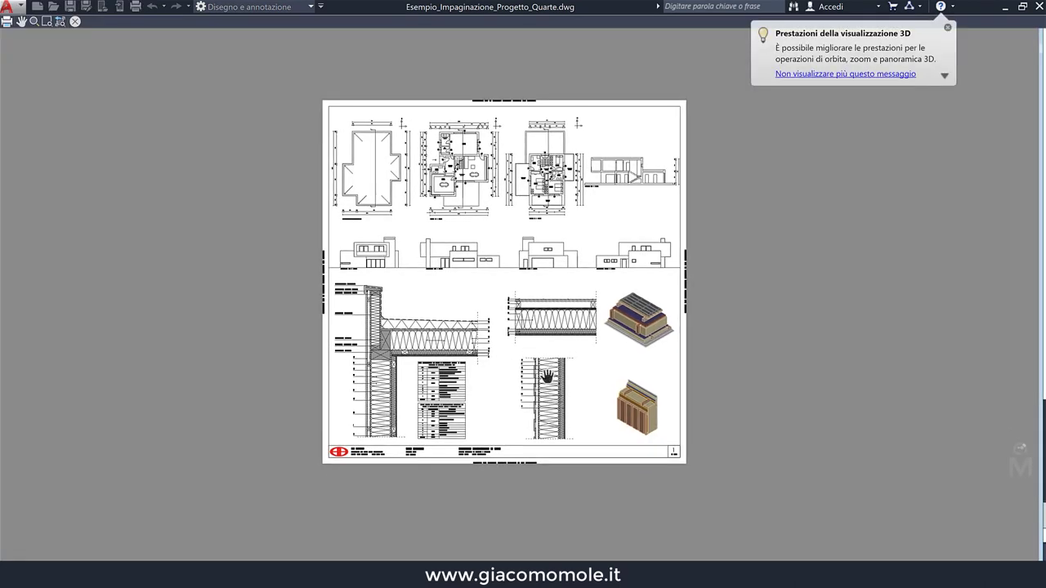
scroll(546, 377, "up", 3)
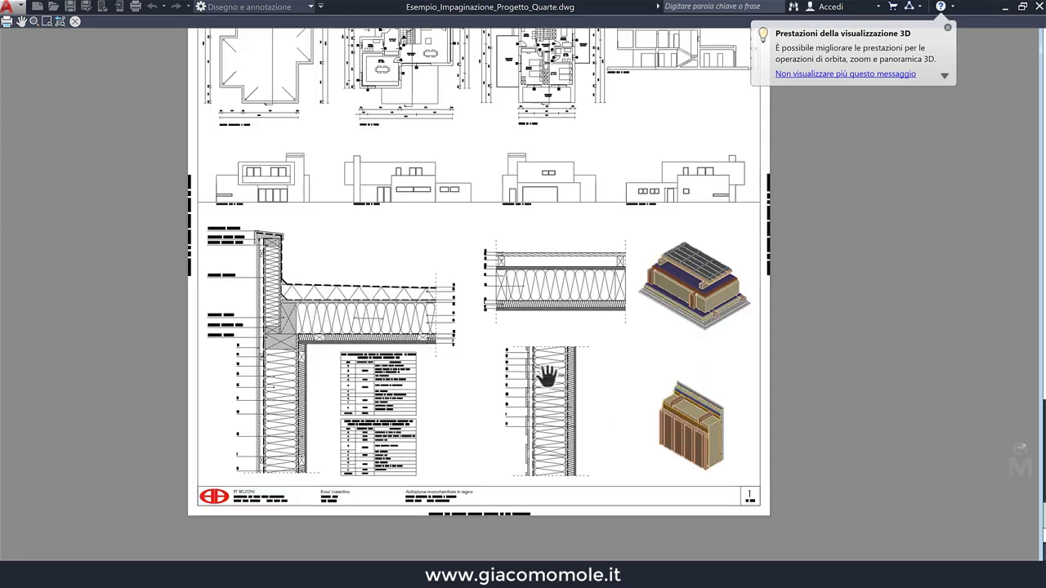
scroll(321, 323, "up", 2)
middle_click_drag(338, 326, 324, 253)
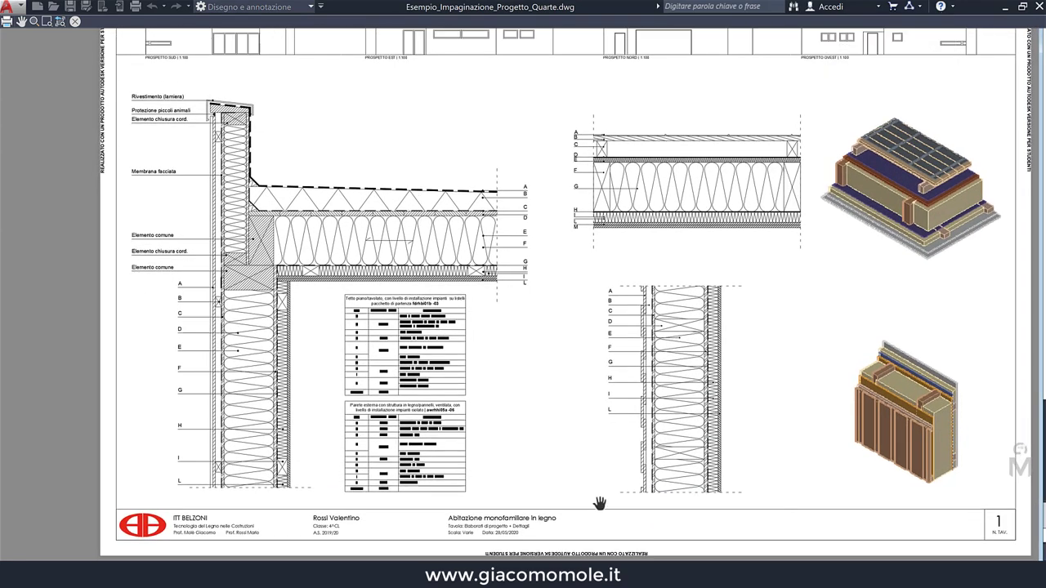
middle_click_drag(630, 411, 583, 414)
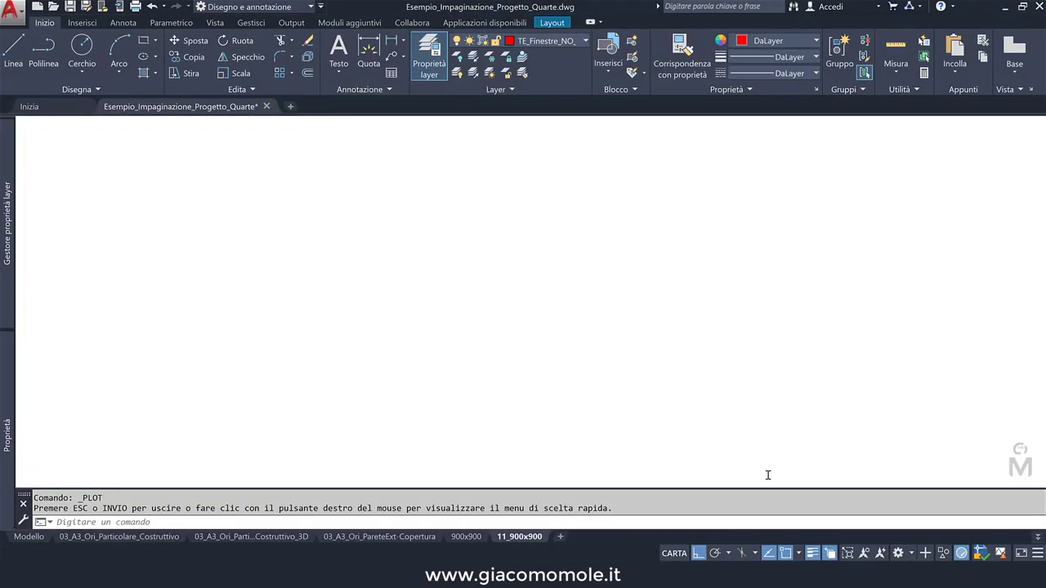
key("Escape")
Fit the sheet in view and switch to the 900x900 layout.
middle_click(699, 426)
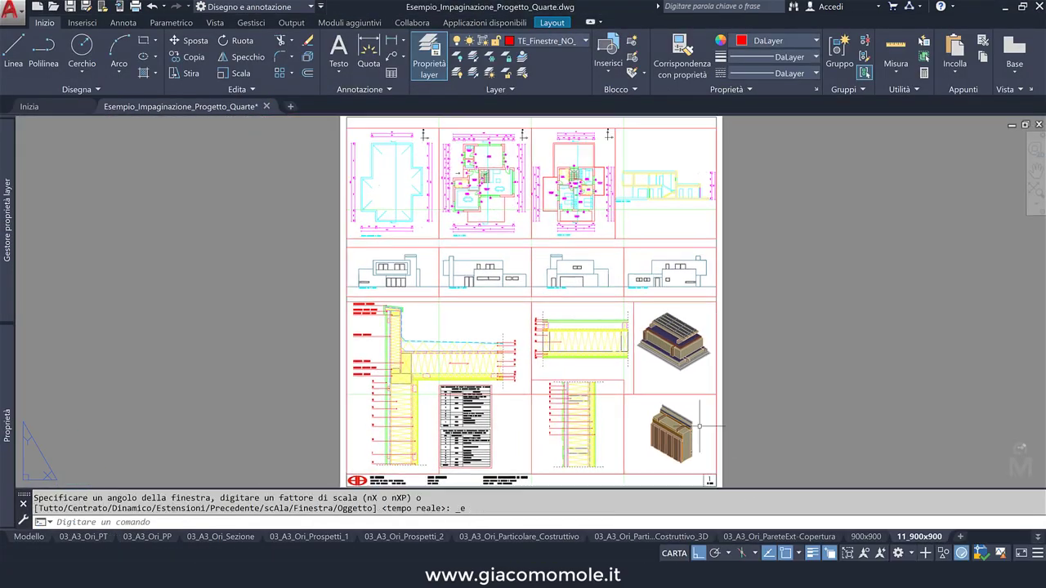
left_click(867, 537)
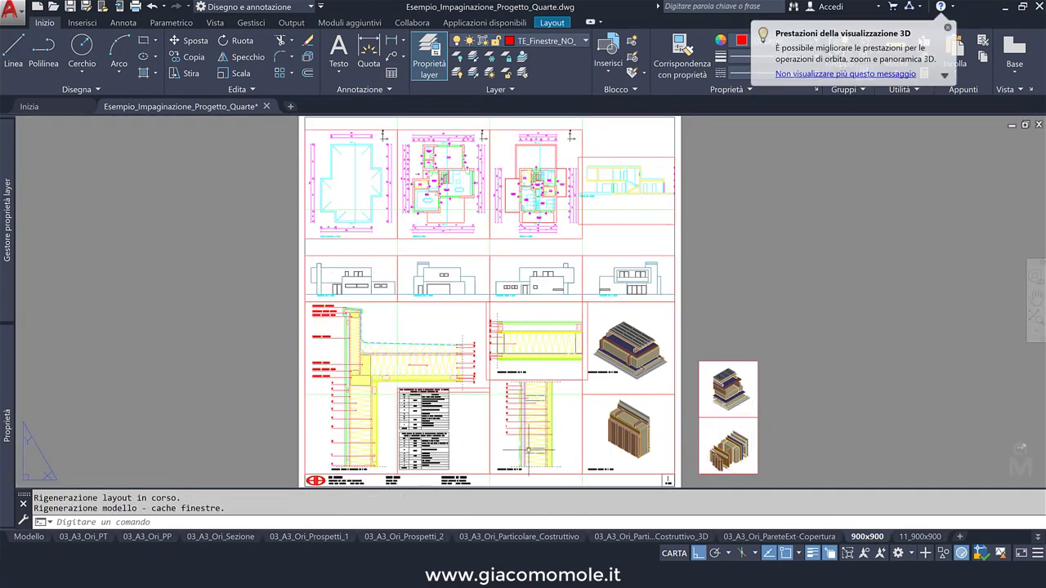
scroll(349, 482, "up", 1)
scroll(349, 482, "up", 4)
scroll(349, 482, "up", 3)
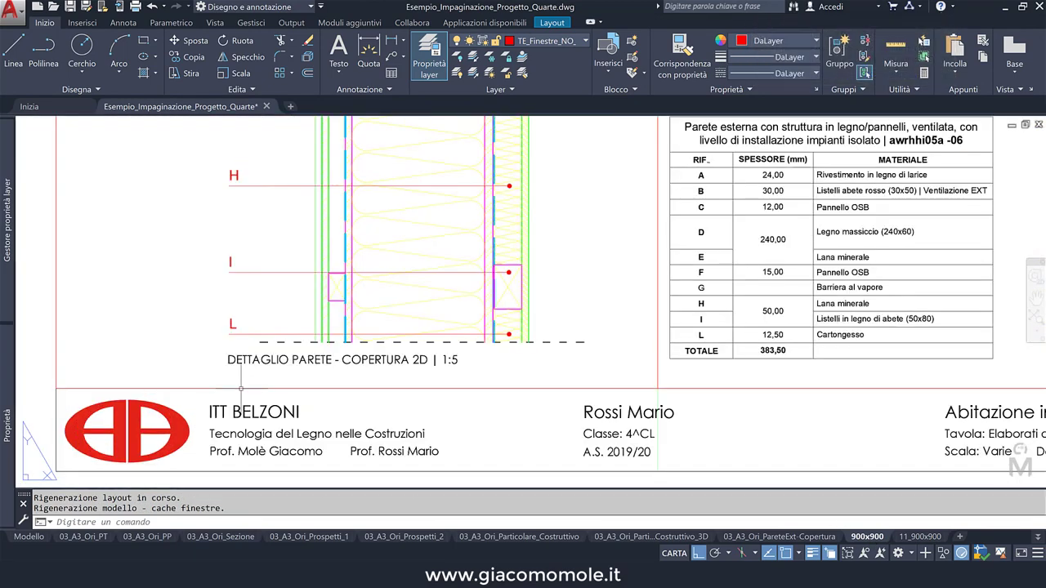
Copy the wall–roof detail caption to a spot left of the sheet.
left_click(335, 360)
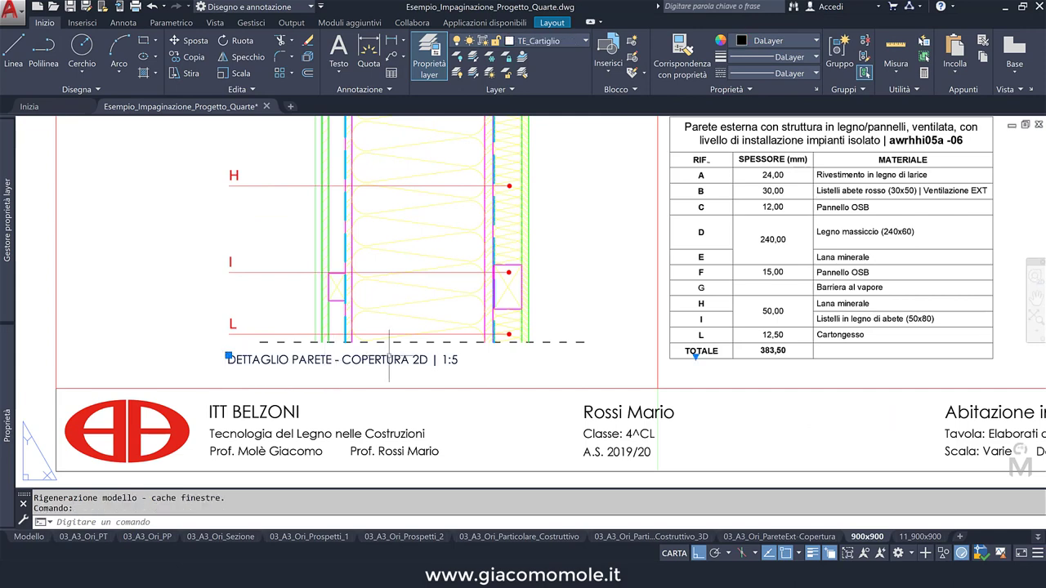
scroll(796, 304, "down", 2)
scroll(797, 304, "down", 1)
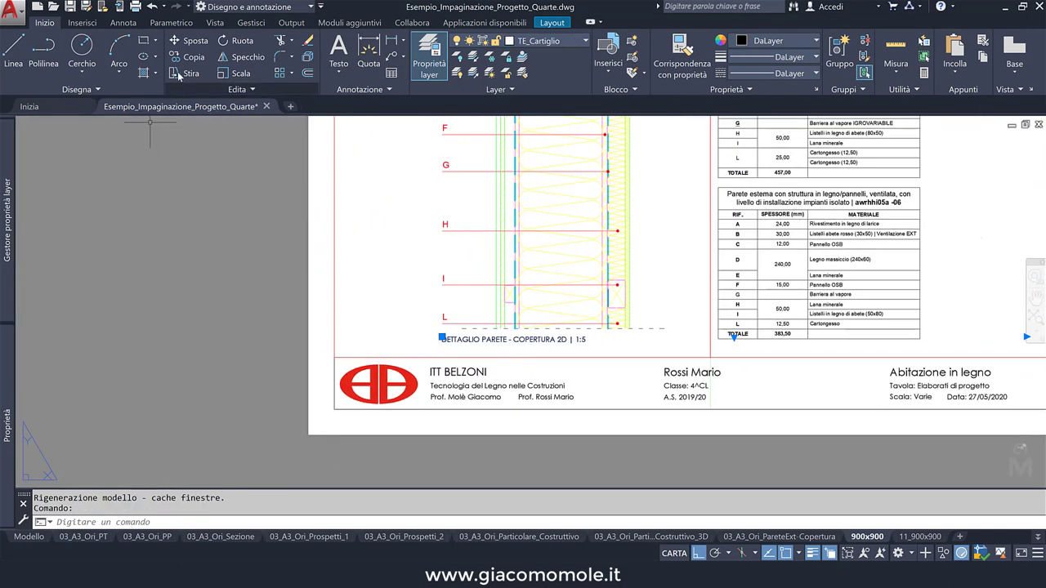
left_click(188, 56)
left_click(442, 337)
left_click(126, 336)
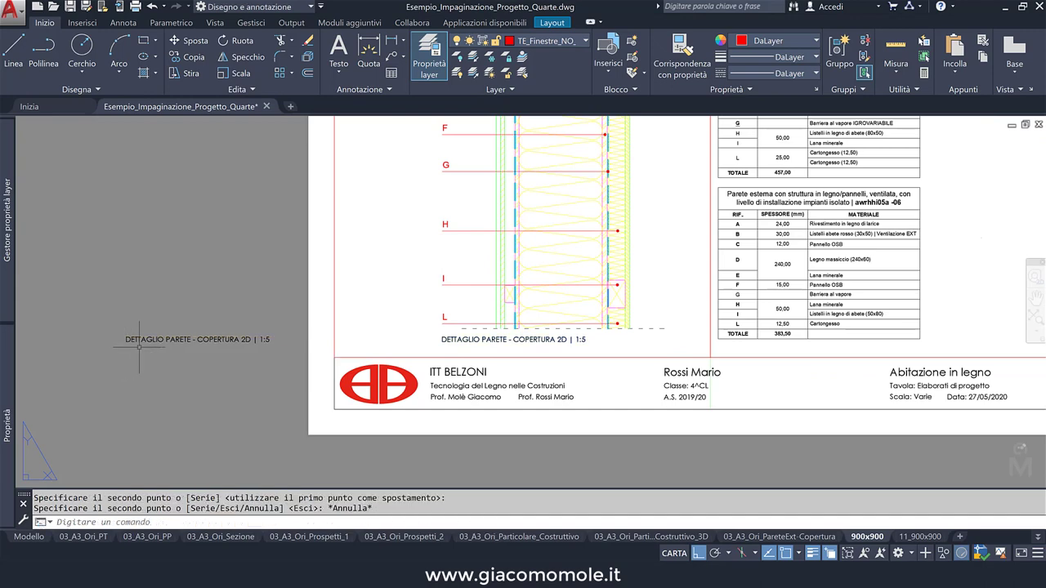
key("Escape")
Open the copied caption for editing, close the editor, then erase the copy.
double_click(161, 337)
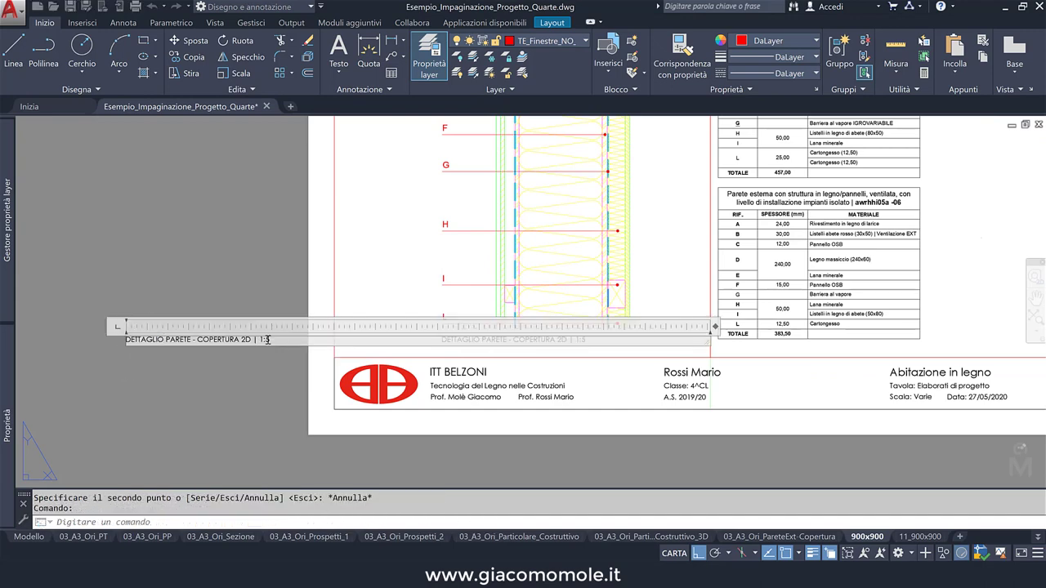
left_click(193, 370)
left_click(193, 369)
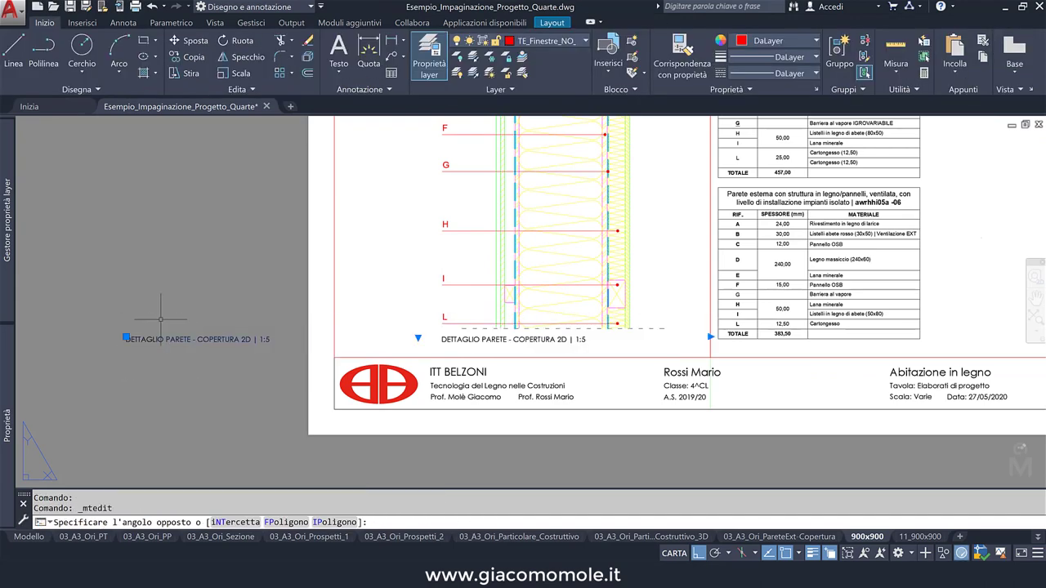
left_click(156, 320)
key("Delete")
Zoom and pan to view the whole sheet with its plans, elevations and details.
scroll(277, 355, "down", 3)
scroll(612, 303, "up", 2)
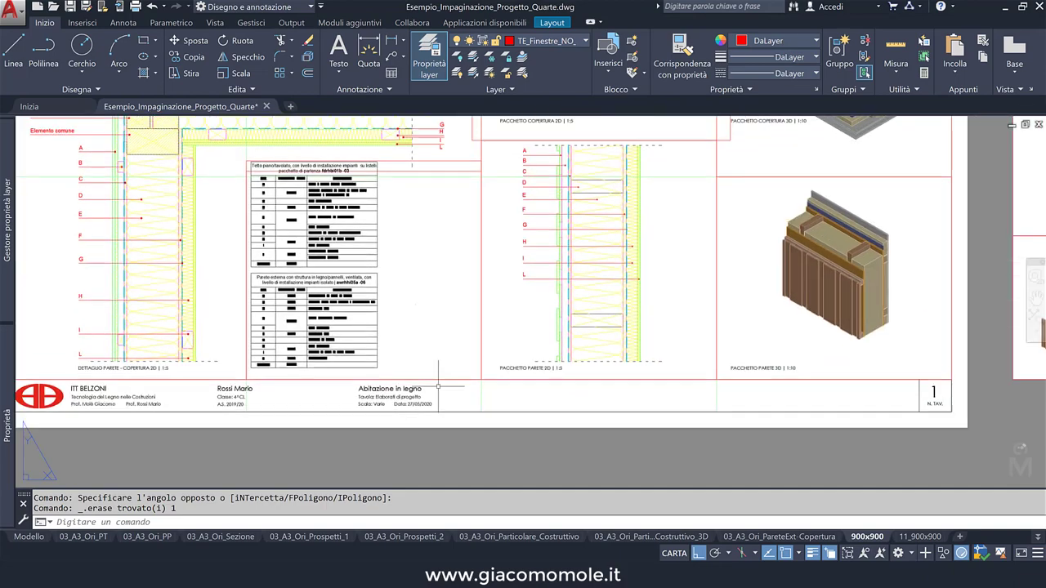
scroll(611, 303, "up", 1)
scroll(611, 303, "up", 1)
middle_click_drag(611, 303, 625, 392)
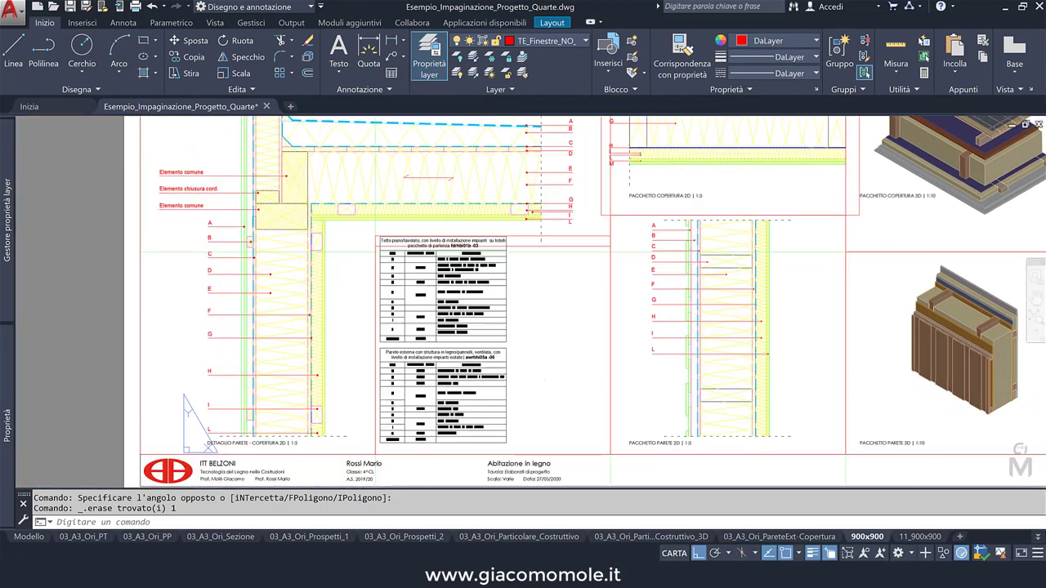
scroll(527, 353, "down", 2)
middle_click_drag(527, 354, 424, 477)
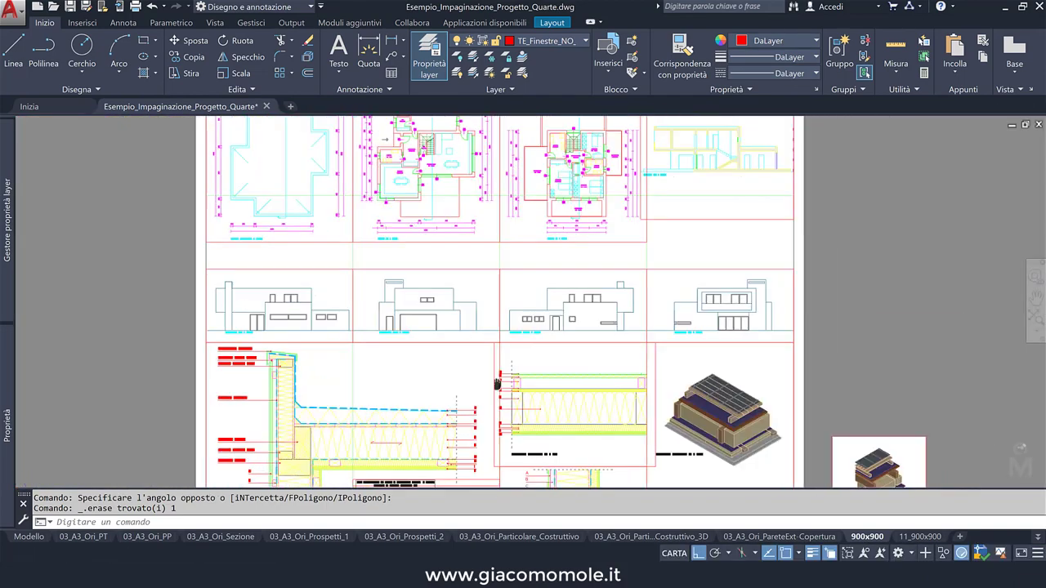
scroll(501, 311, "down", 2)
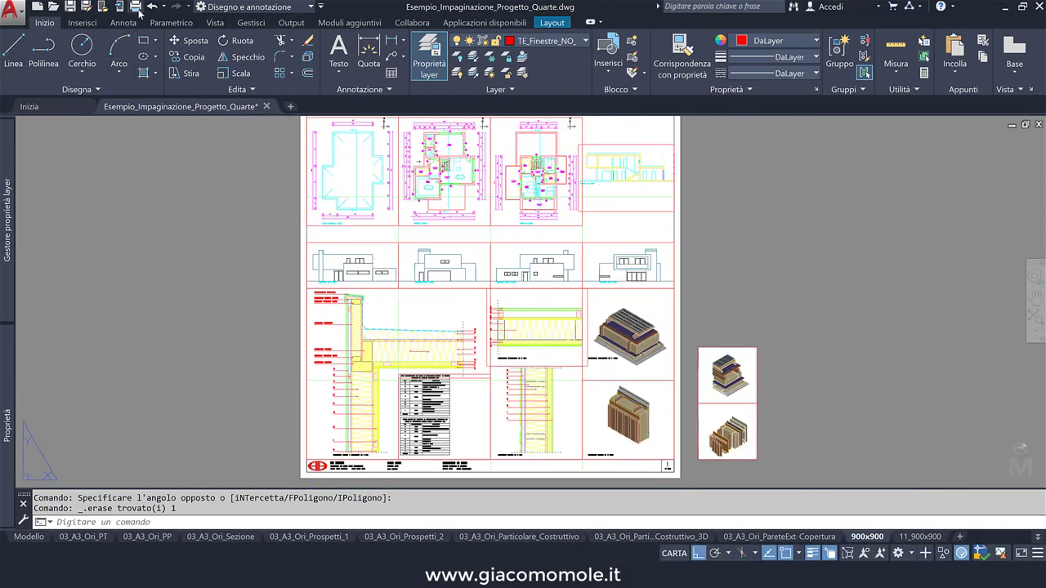
Check the layout in the plot preview, then close the Plot dialog without plotting.
left_click(136, 5)
left_click(298, 453)
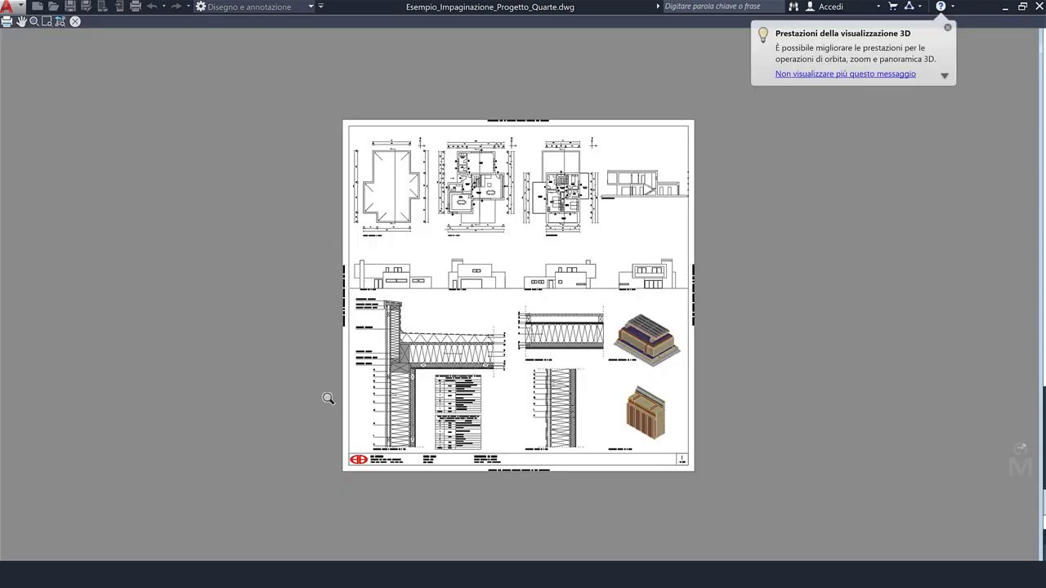
scroll(506, 385, "up", 2)
middle_click_drag(507, 386, 466, 392)
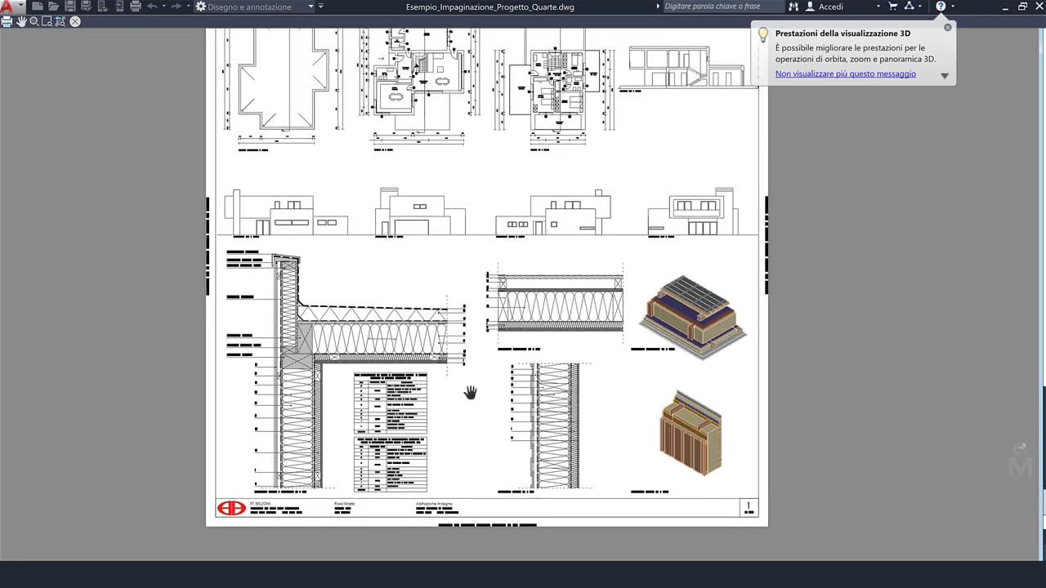
scroll(466, 392, "down", 2)
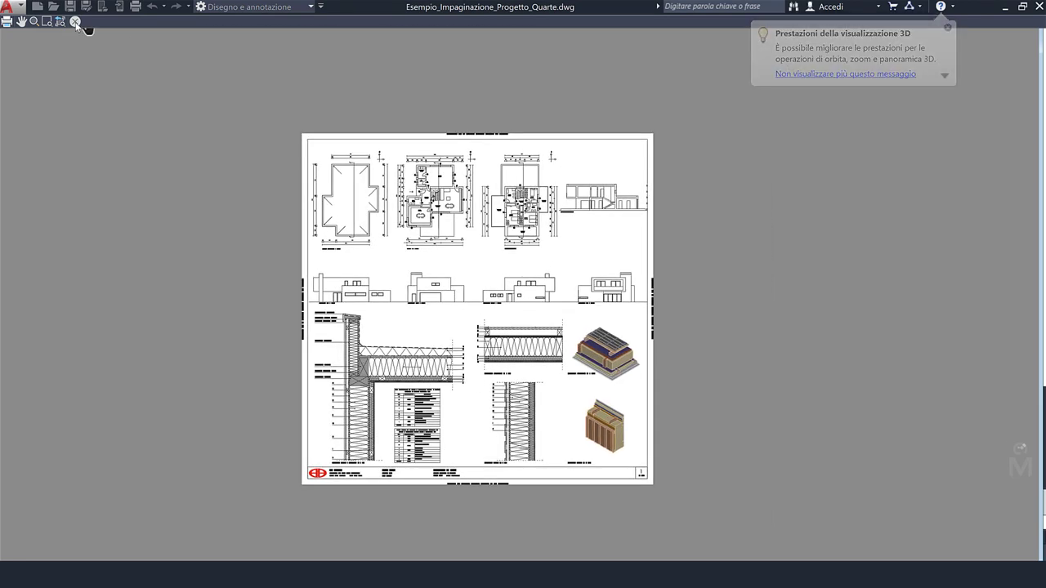
left_click(75, 21)
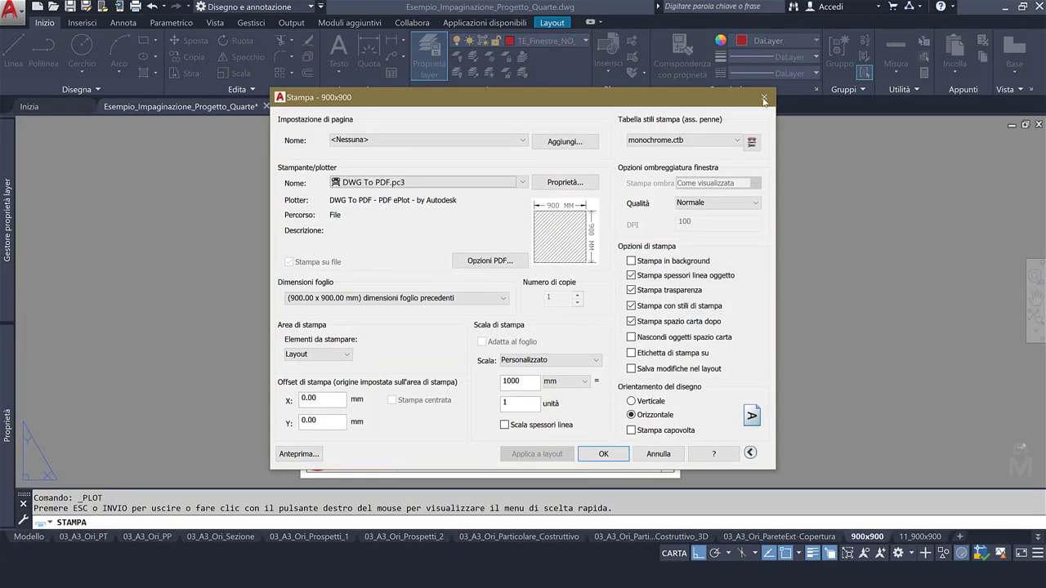
left_click(764, 99)
Export the layout to PDF as Esempio_Impaginazione_Progetto_Quarte_01.pdf.
left_click(13, 13)
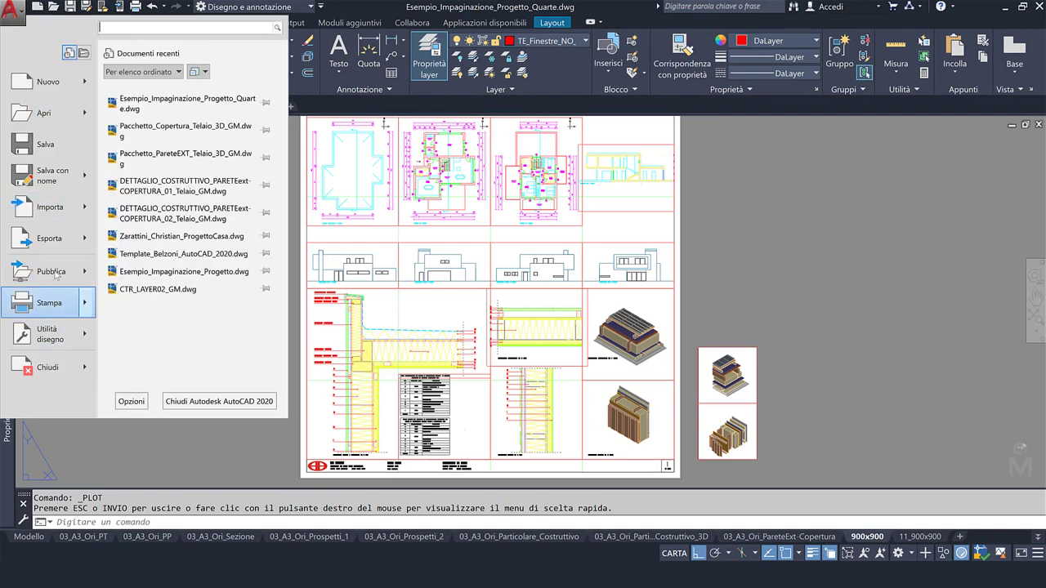
mouse_move(49, 237)
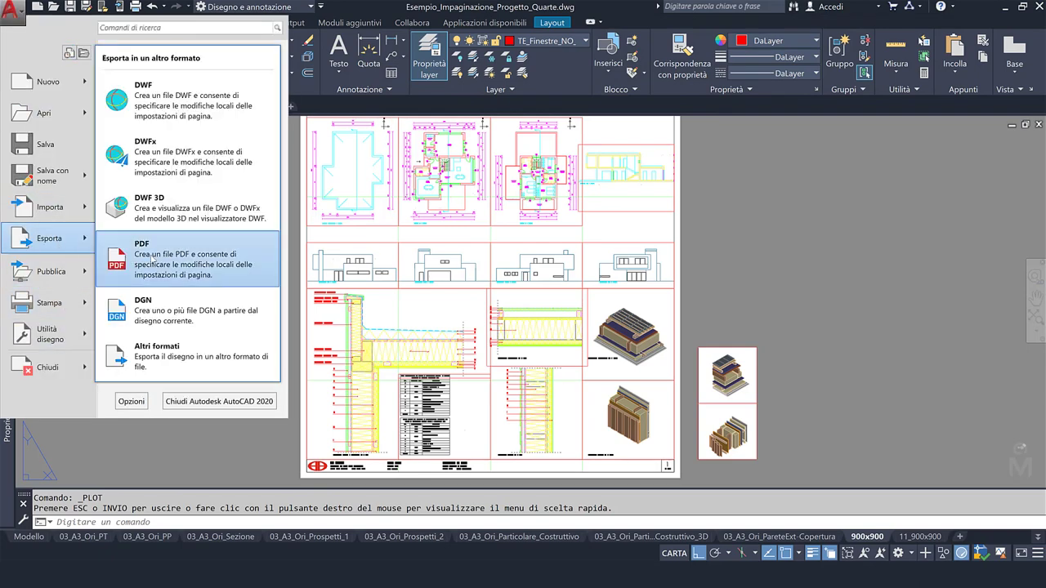
left_click(151, 260)
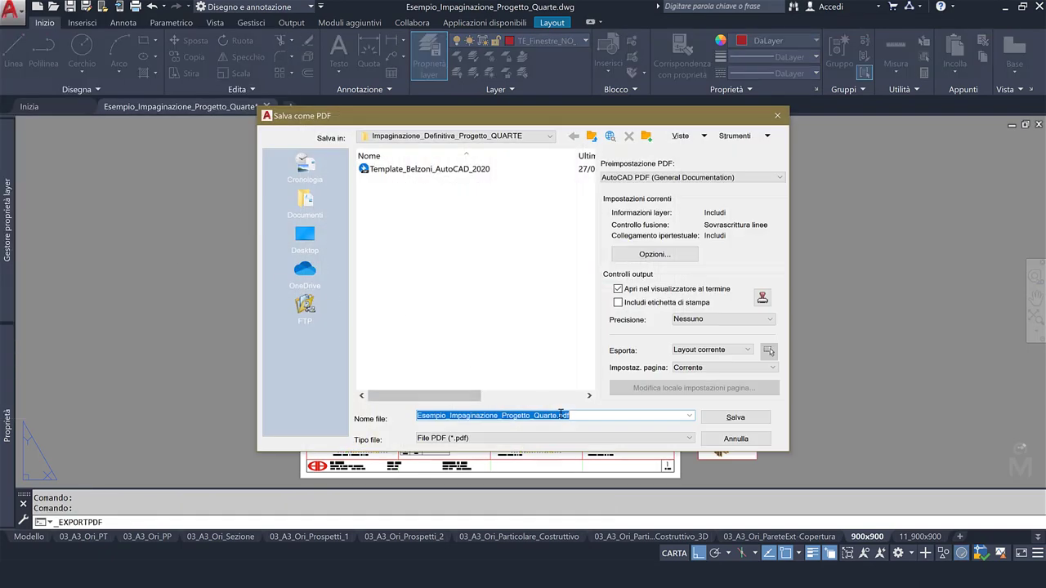
left_click(559, 415)
type("_01")
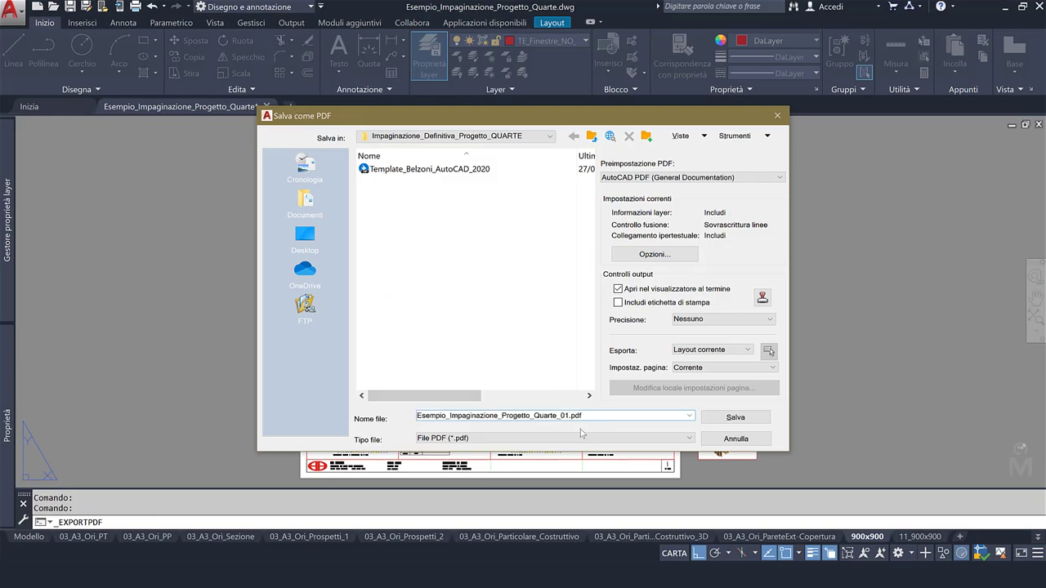
key("Return")
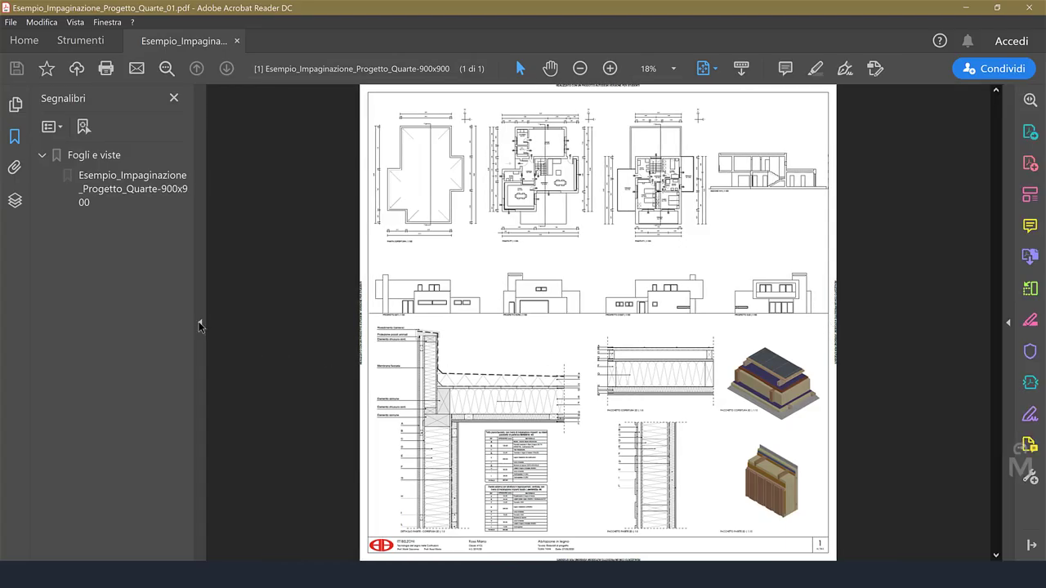
Hide the bookmarks pane and zoom in on the exported sheet.
left_click(198, 325)
scroll(735, 437, "up", 1, "ctrl")
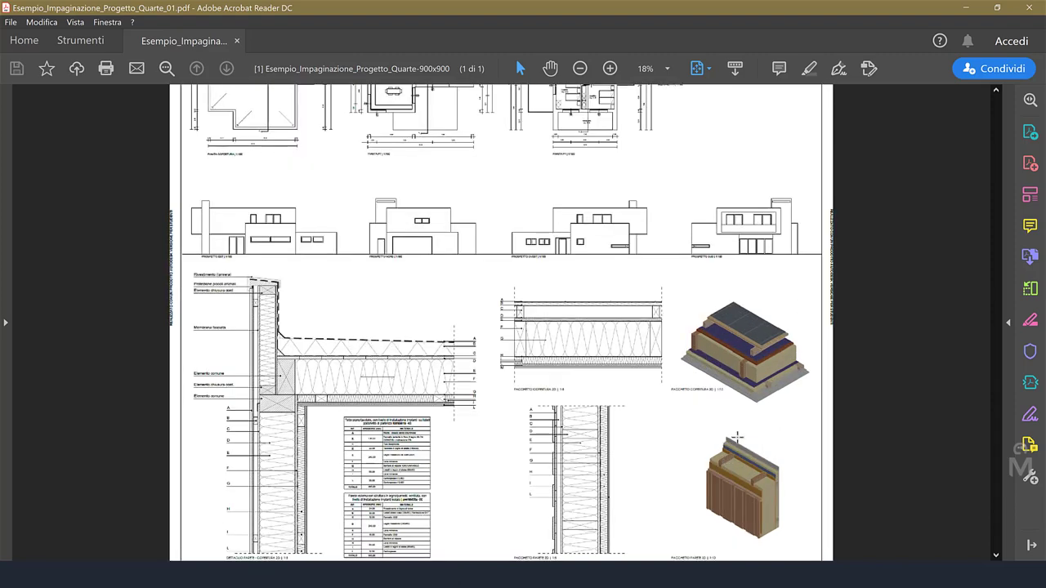
scroll(735, 437, "up", 2, "ctrl")
scroll(807, 394, "up", 2, "ctrl")
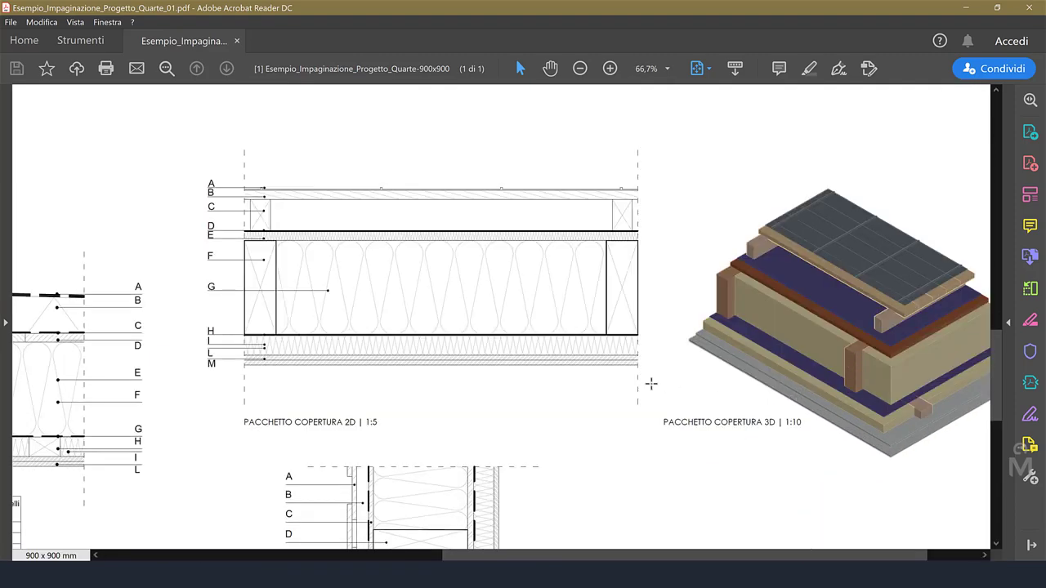
scroll(498, 367, "down", 2, "ctrl")
scroll(152, 362, "down", 1, "ctrl")
scroll(140, 356, "up", 2, "ctrl")
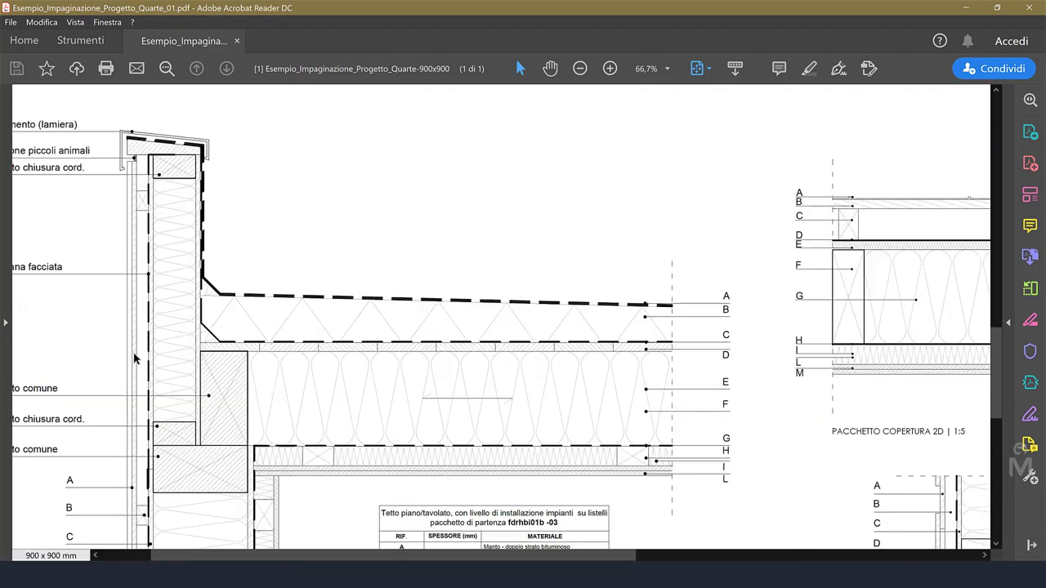
scroll(135, 358, "up", 1, "ctrl")
scroll(135, 358, "down", 3, "ctrl")
scroll(651, 427, "up", 2, "ctrl")
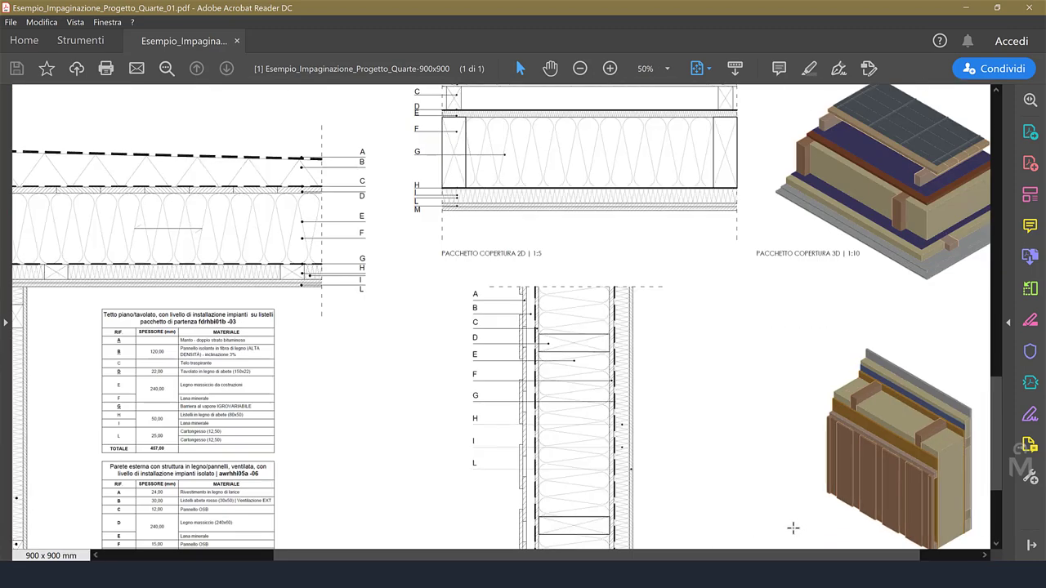
scroll(651, 427, "down", 2, "ctrl")
Use the hand tool to inspect the ground and first floor plans up close.
left_click(550, 68)
scroll(340, 163, "up", 2)
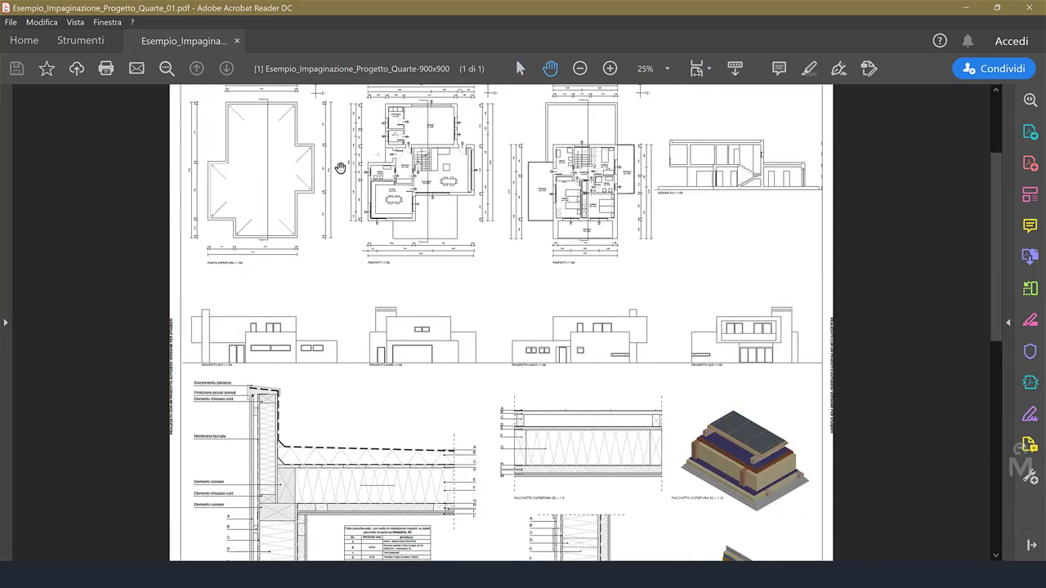
scroll(282, 179, "up", 1, "ctrl")
scroll(282, 179, "up", 1)
left_click_drag(740, 369, 405, 342)
scroll(607, 384, "down", 2)
scroll(564, 351, "down", 1, "ctrl")
scroll(458, 327, "down", 3)
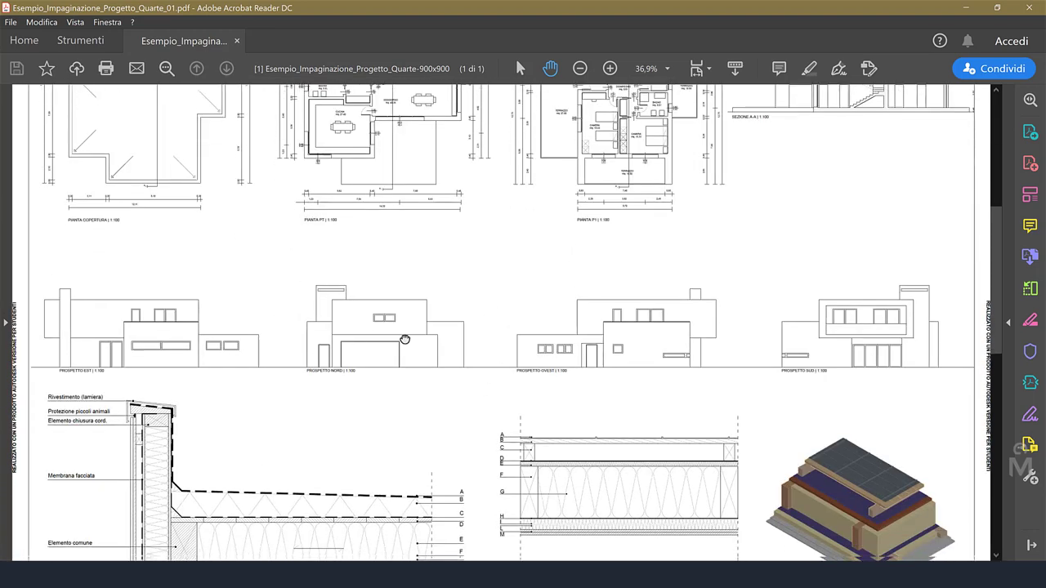
scroll(245, 335, "down", 1)
scroll(49, 327, "up", 2, "ctrl")
Pan to the elevations and roof section, then show the PDF full screen.
mouse_move(559, 372)
left_mouse_down()
mouse_move(198, 364)
mouse_move(474, 242)
left_mouse_up()
scroll(458, 278, "down", 1, "ctrl")
scroll(433, 270, "down", 1)
scroll(420, 261, "down", 2)
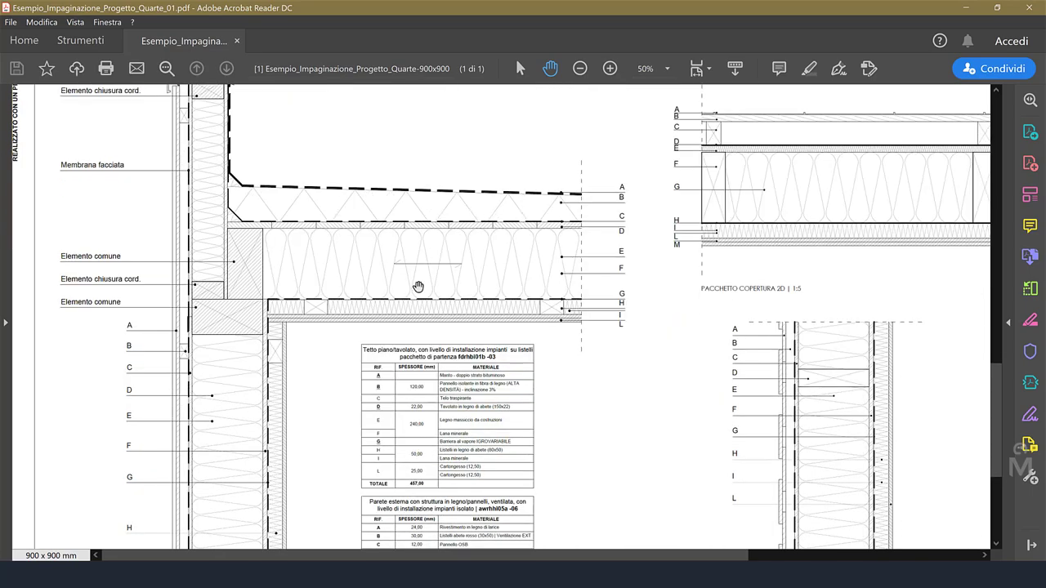
left_click(75, 22)
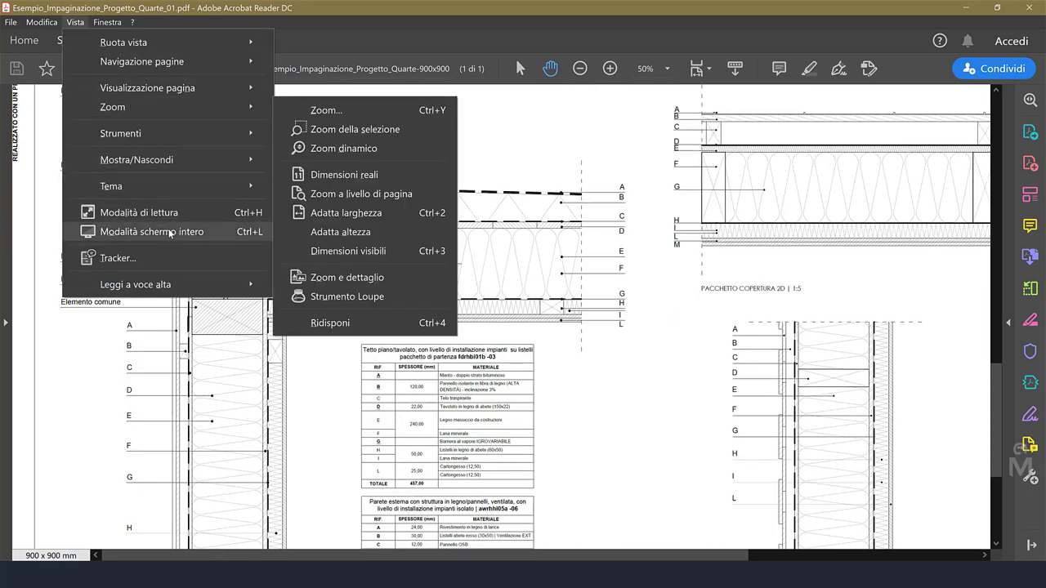
left_click(147, 231)
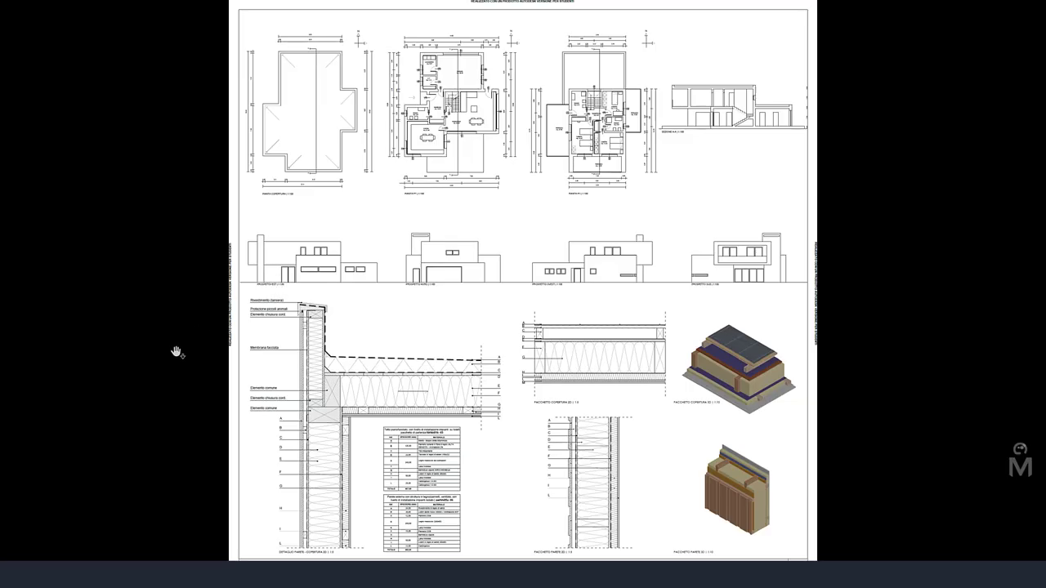